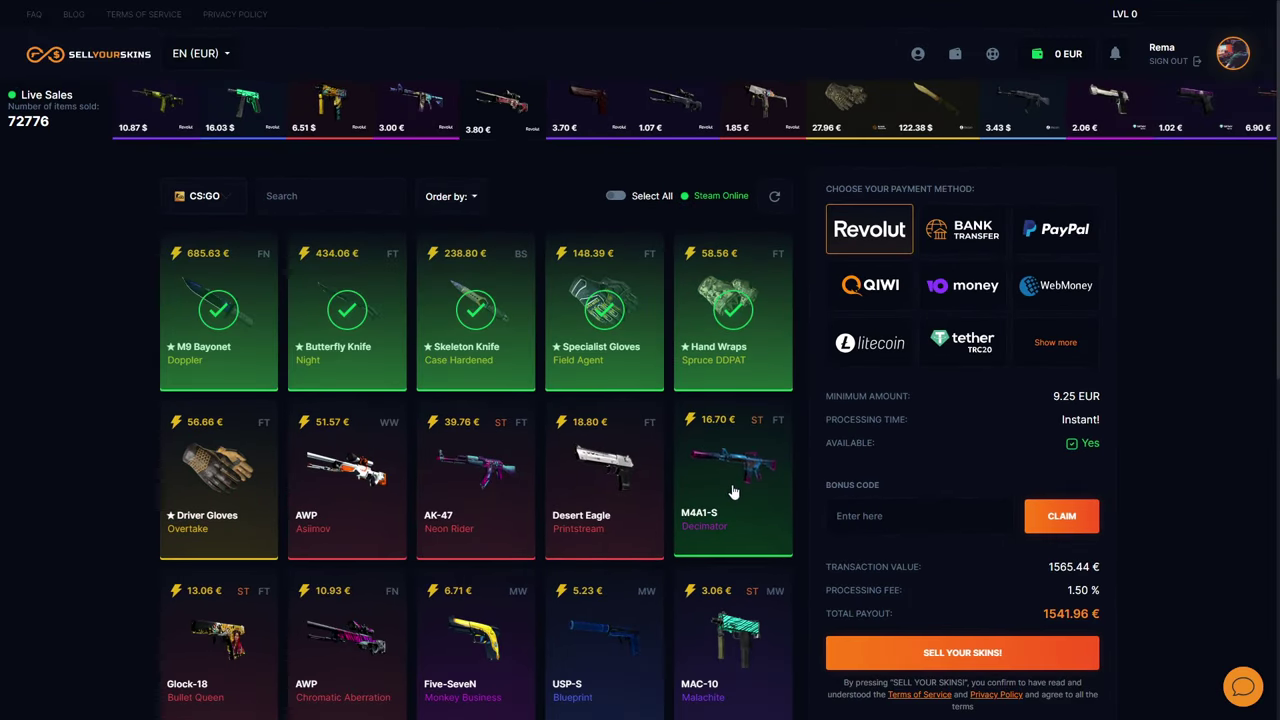
- Enter the bonus code "rema" for the skin sale and claim it
click(923, 515)
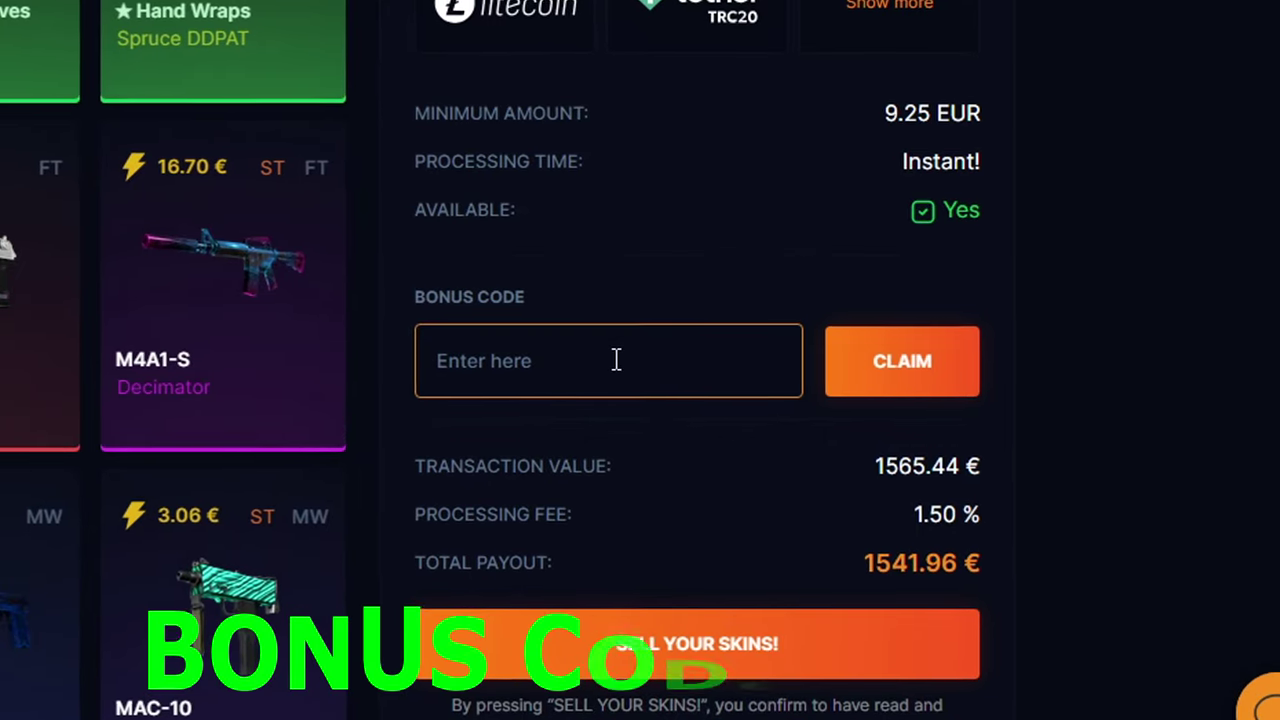
text(rema)
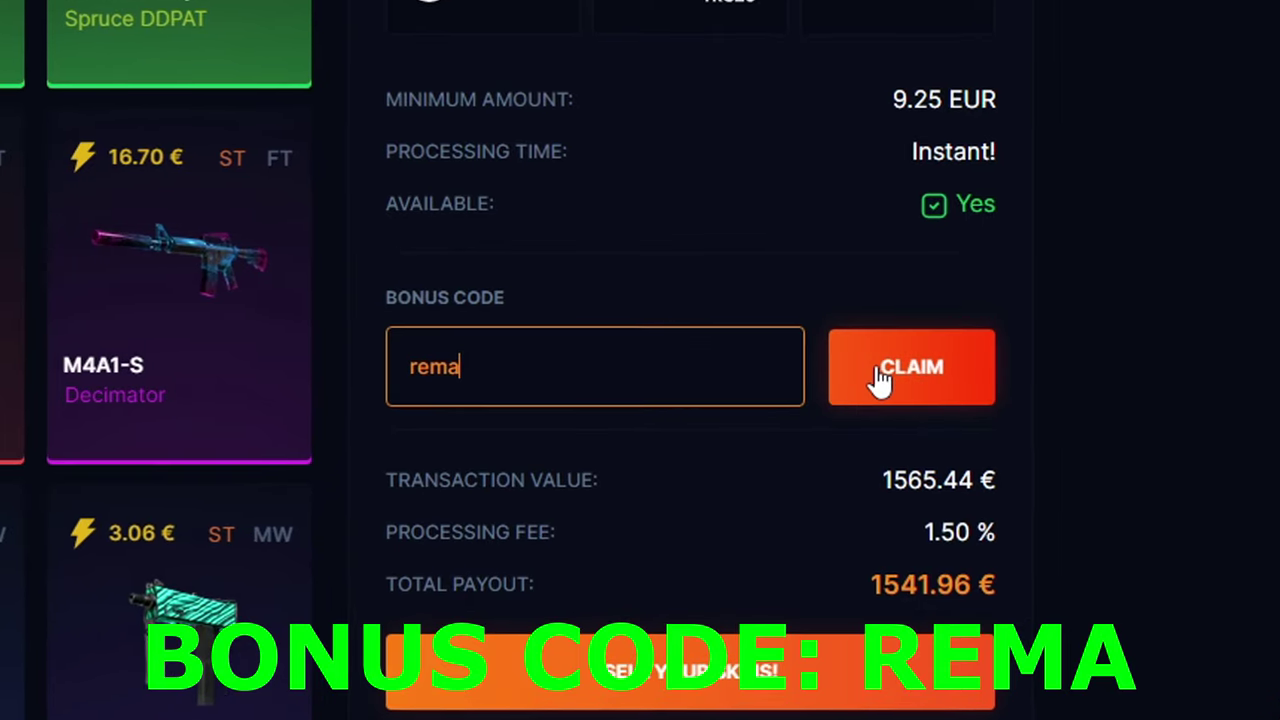
click(903, 381)
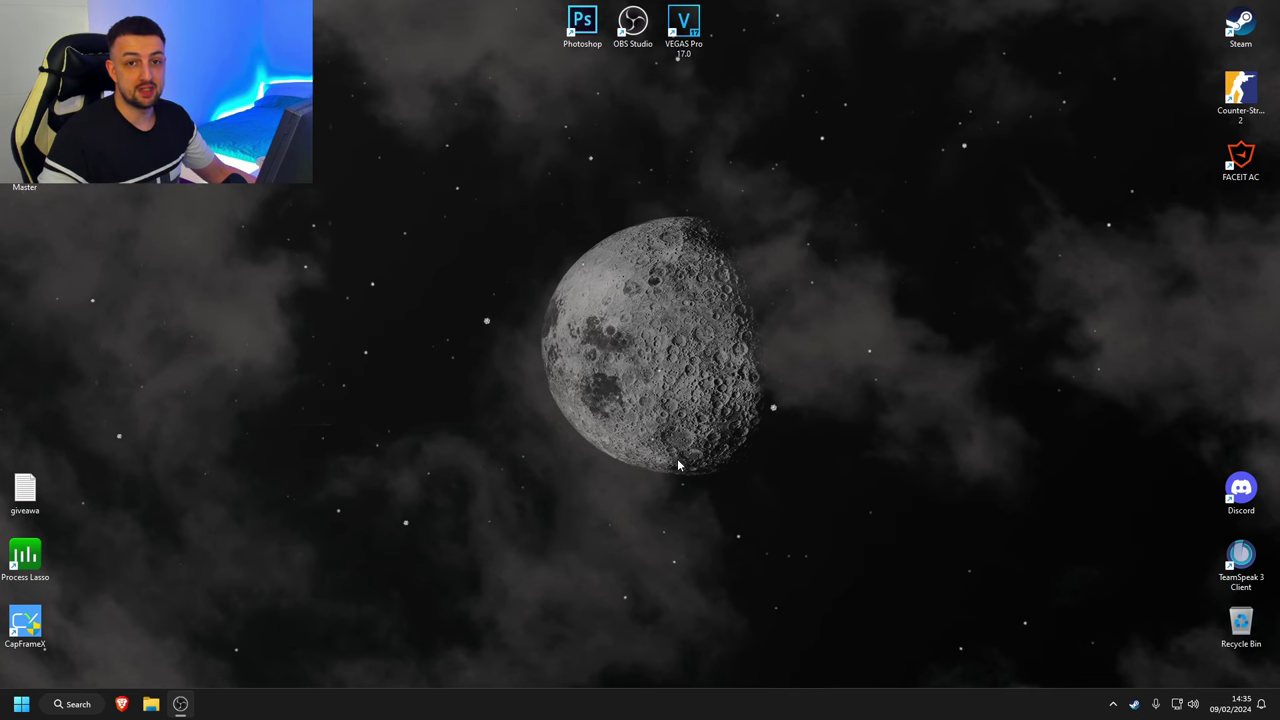
- Open Task Manager's performance graphs and show the CPU usage
right_click(638, 706)
click(700, 652)
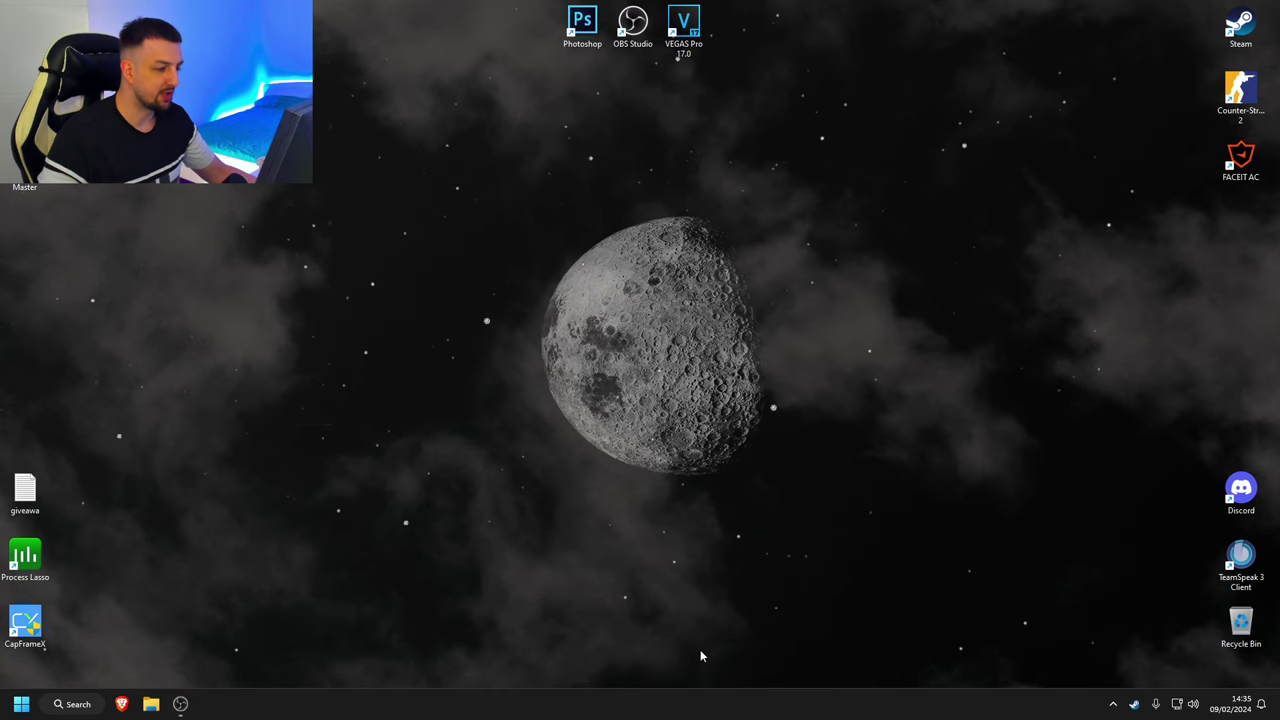
click(289, 250)
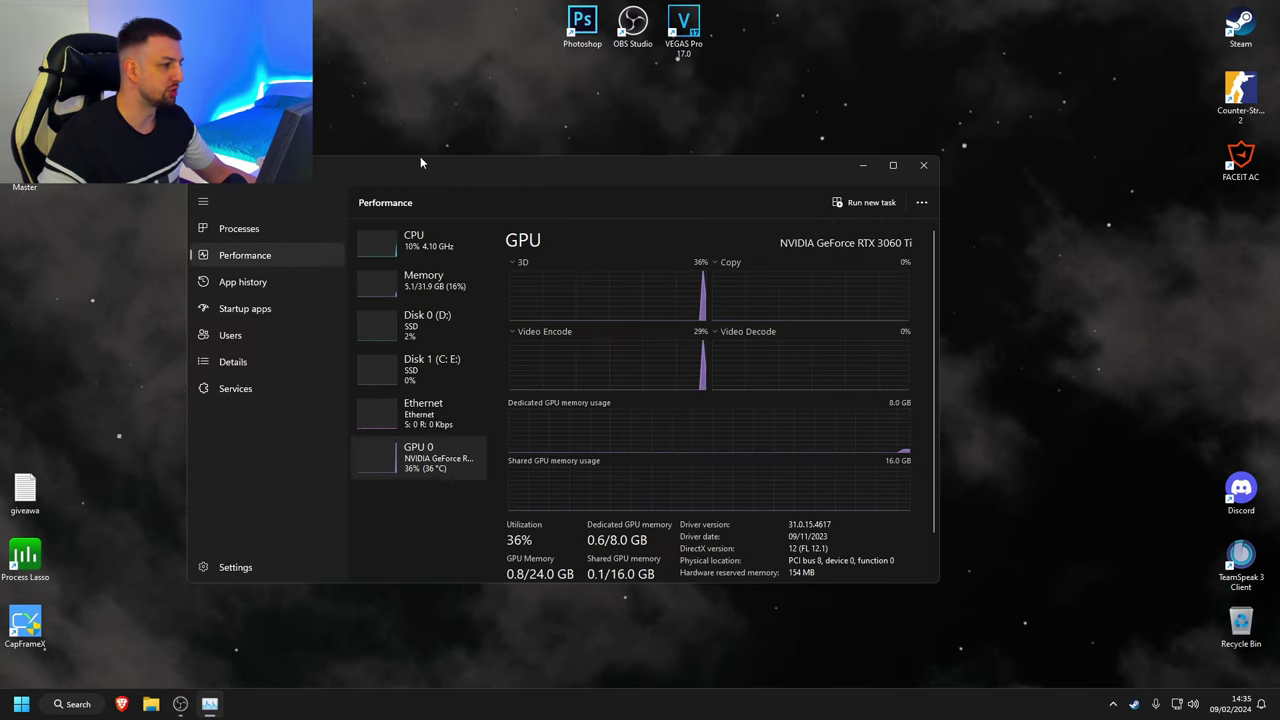
drag(658, 133, 701, 127)
click(680, 197)
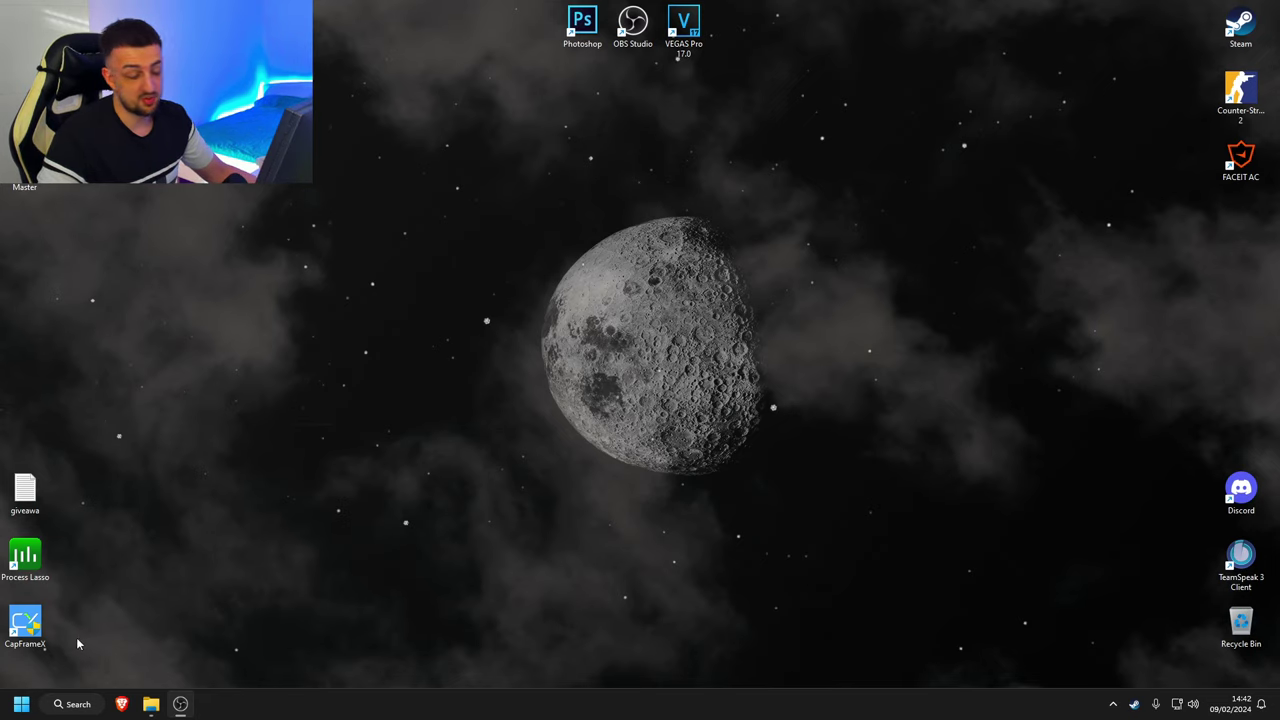
- Open the system's restore point settings and select the system drive Local Disk (C:)
click(74, 704)
text(res)
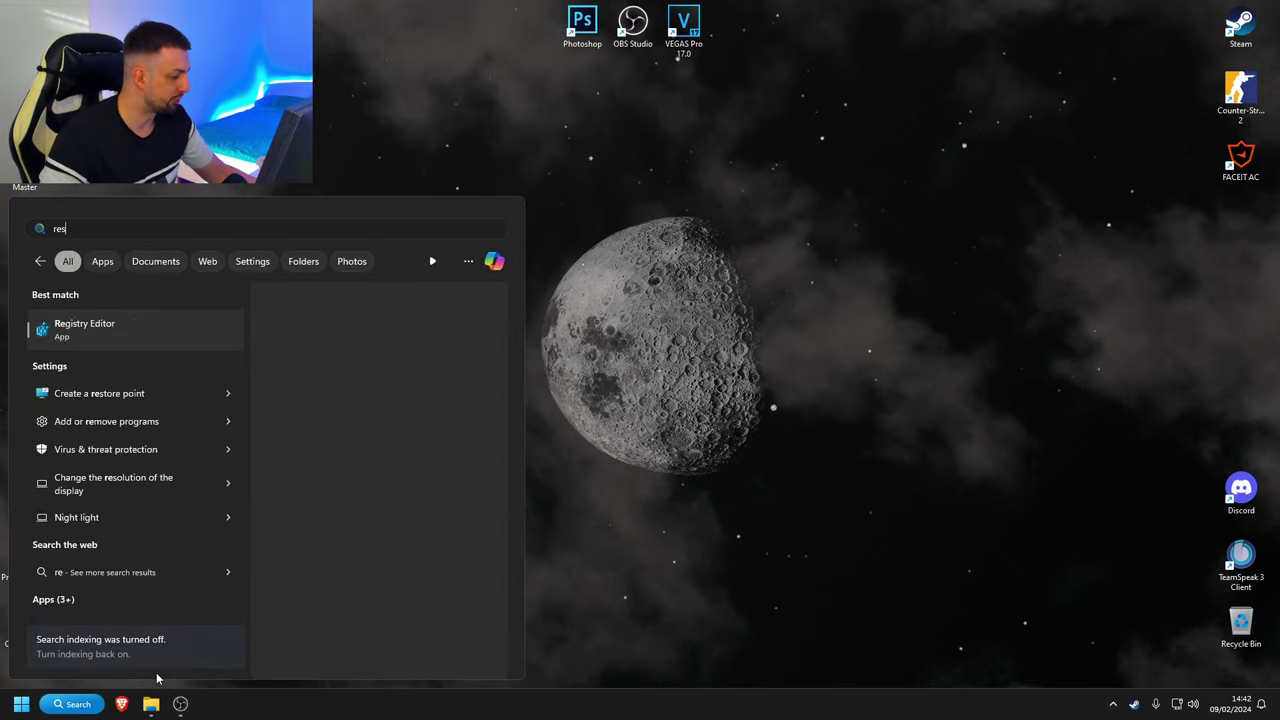
click(109, 329)
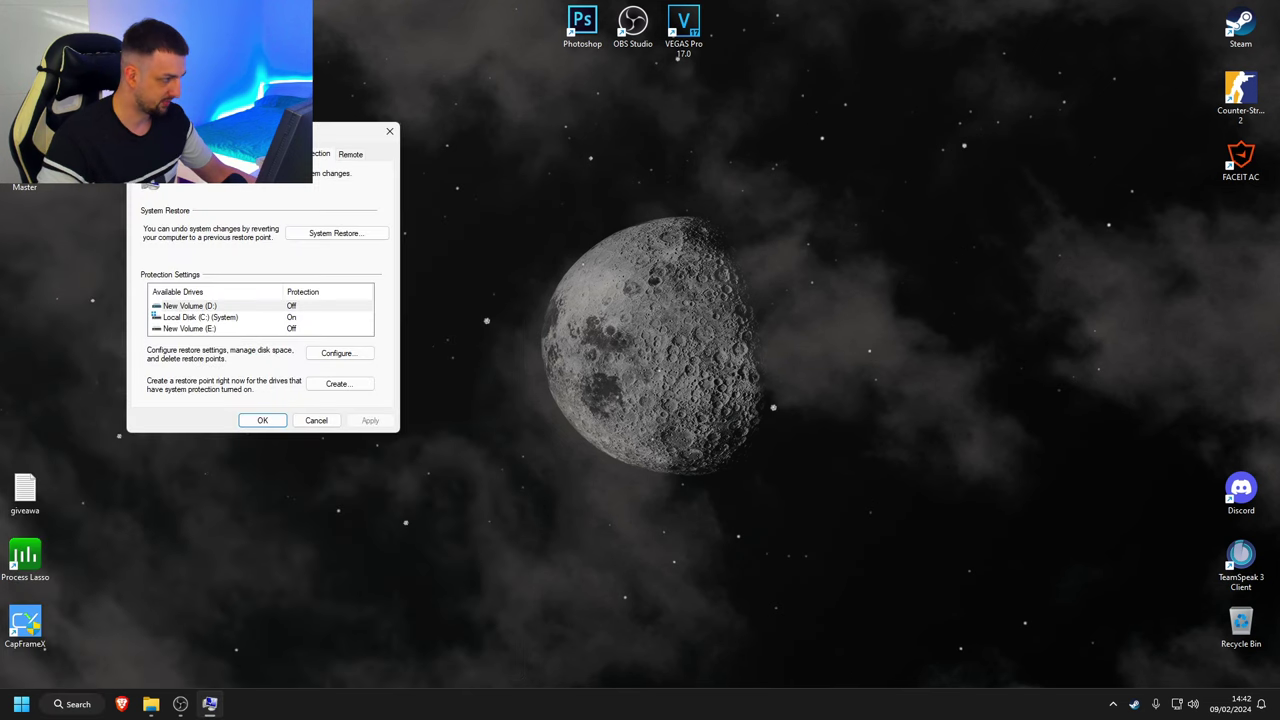
click(771, 402)
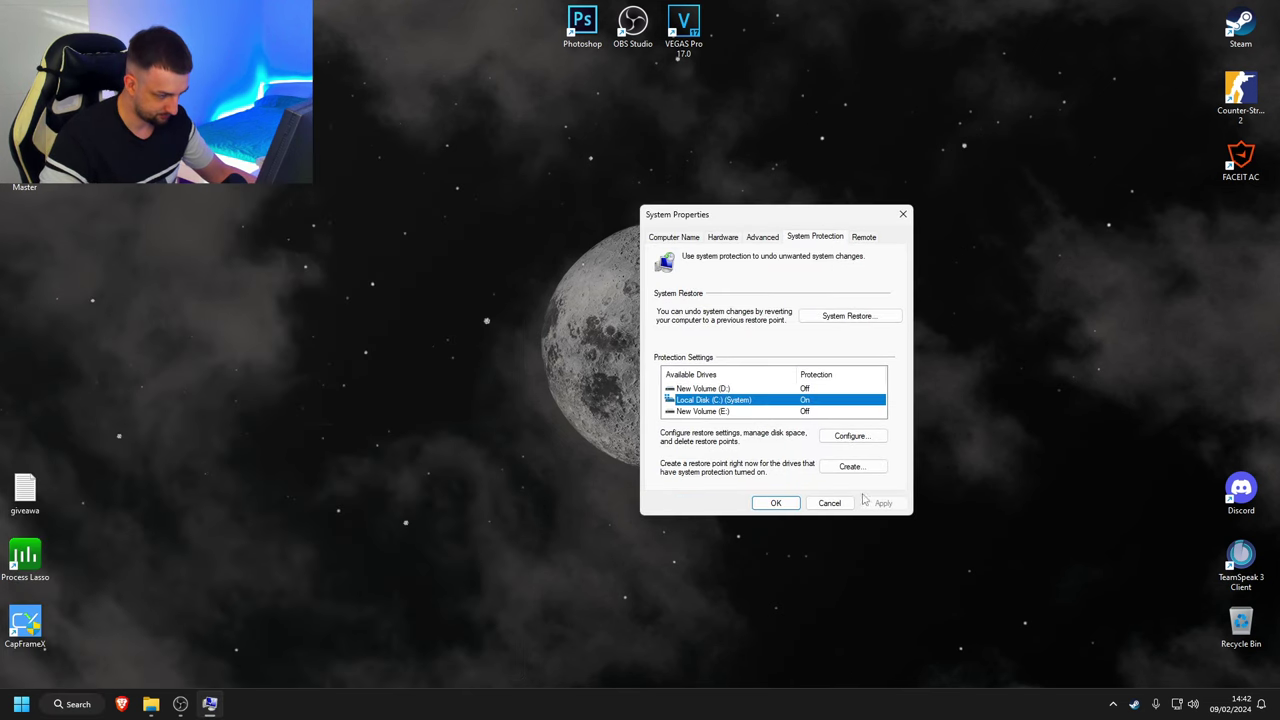
- Start a new restore point described as OPTIM, dismiss it and close System Properties
click(866, 470)
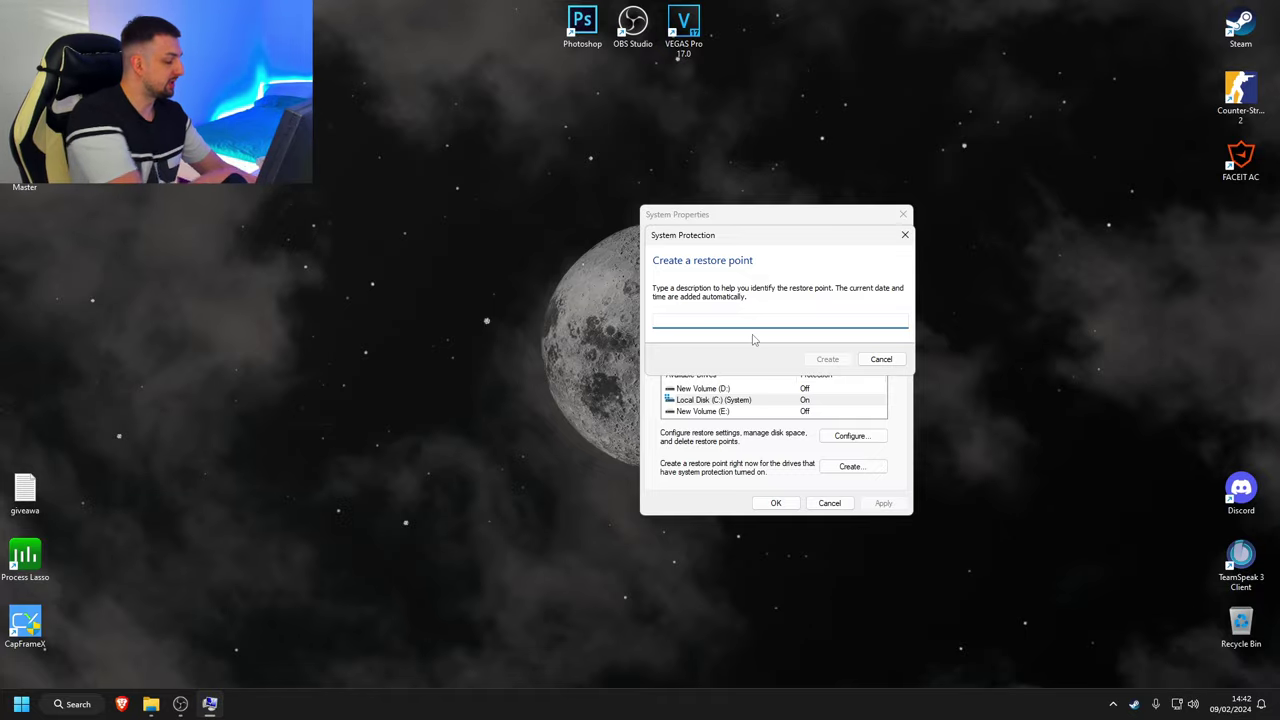
text(OPTIM)
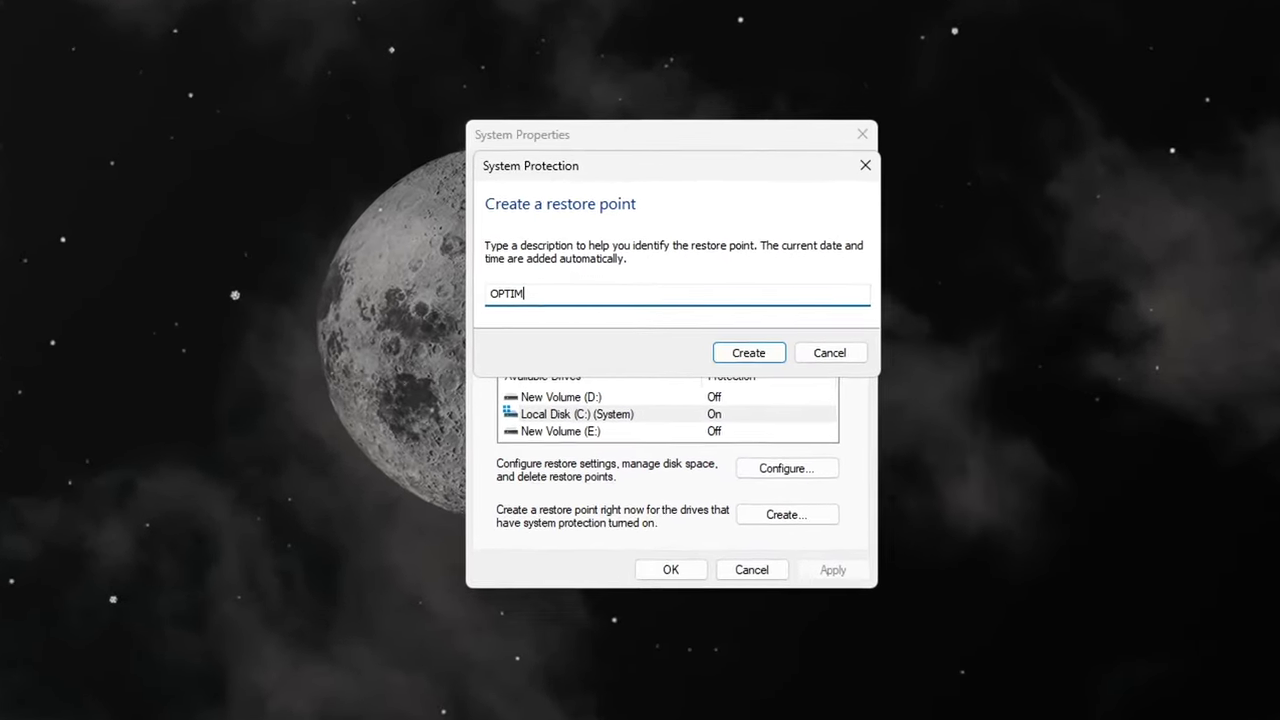
click(866, 166)
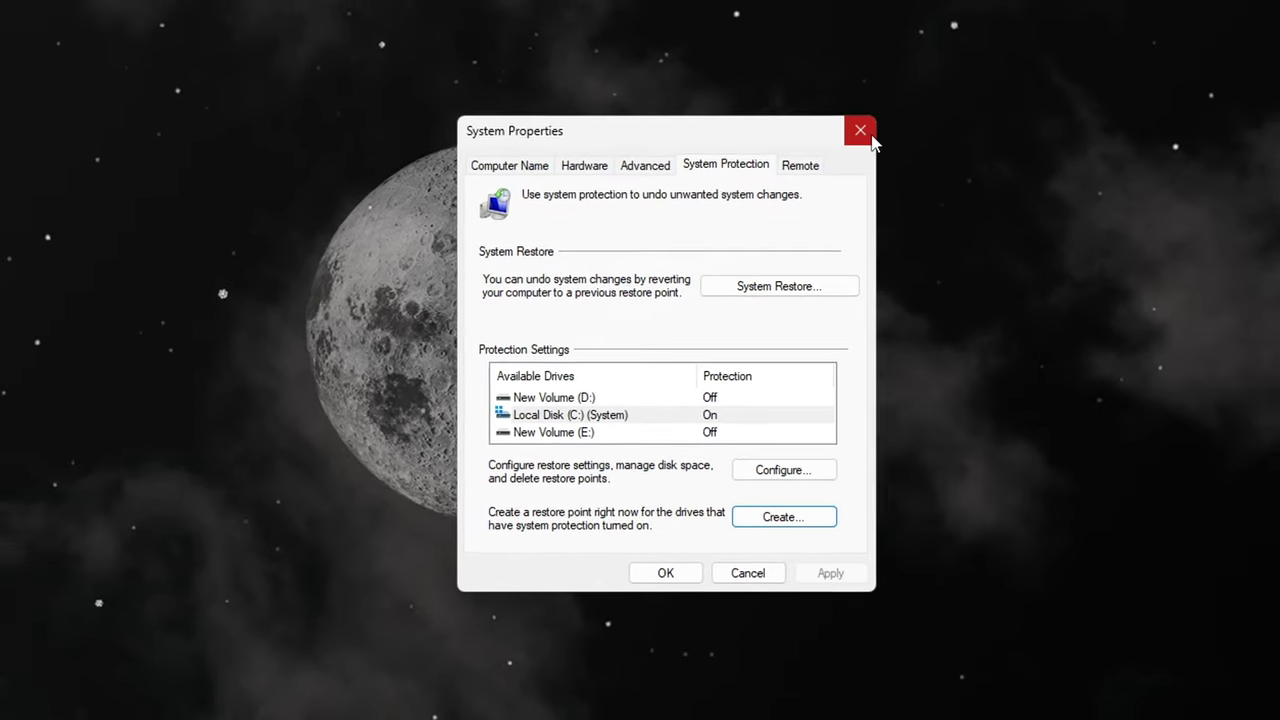
click(868, 136)
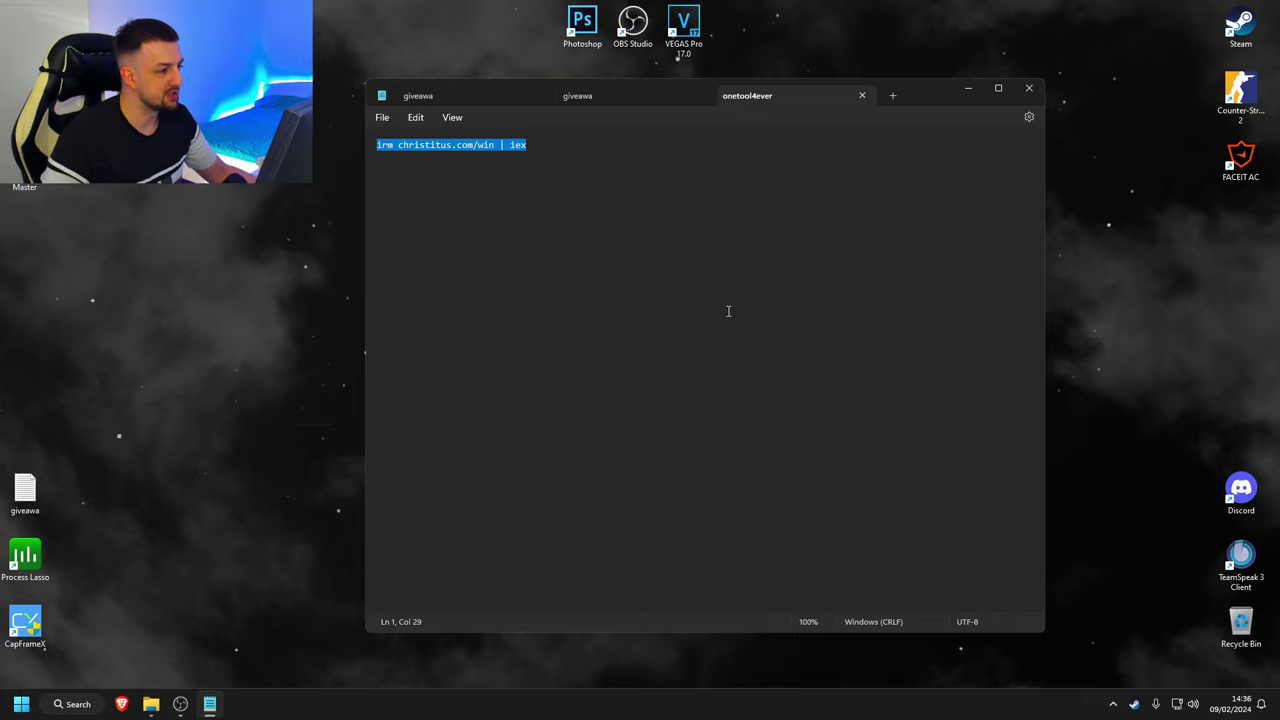
- Copy the command "irm christitus.com/win | iex" from the onetool4ever text file and close Notepad
right_click(504, 148)
click(553, 212)
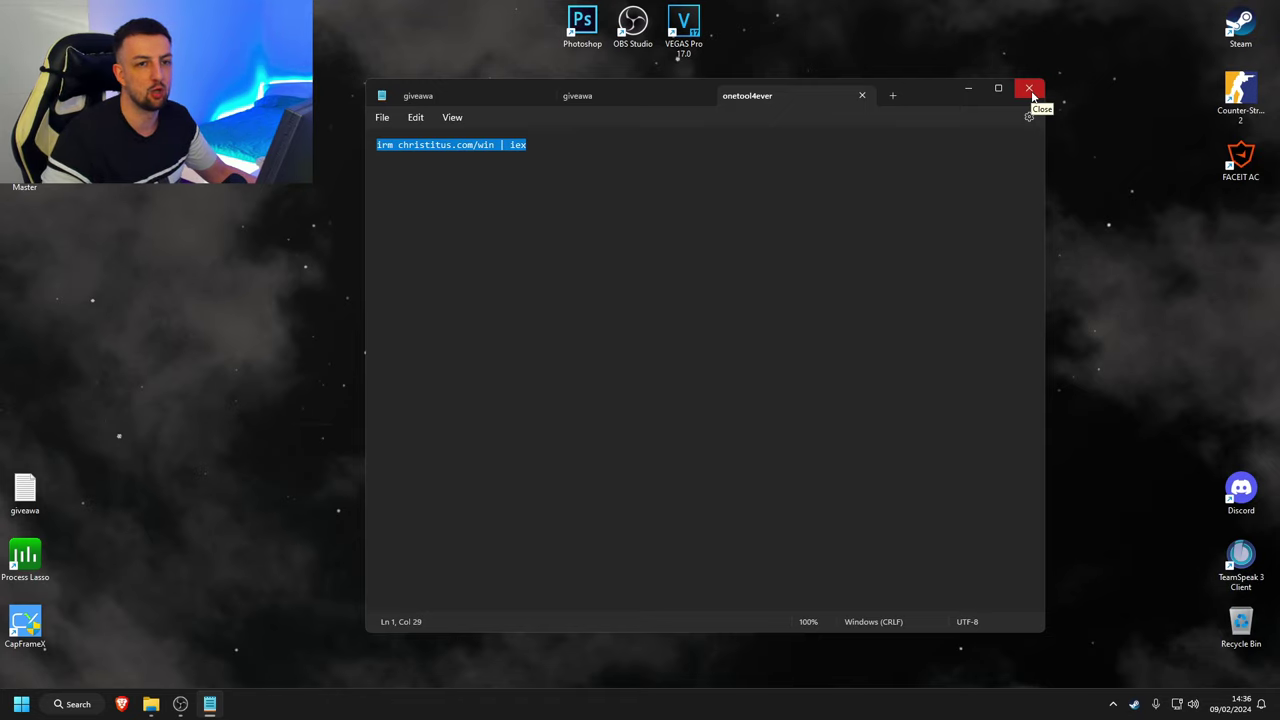
right_click(488, 158)
click(533, 214)
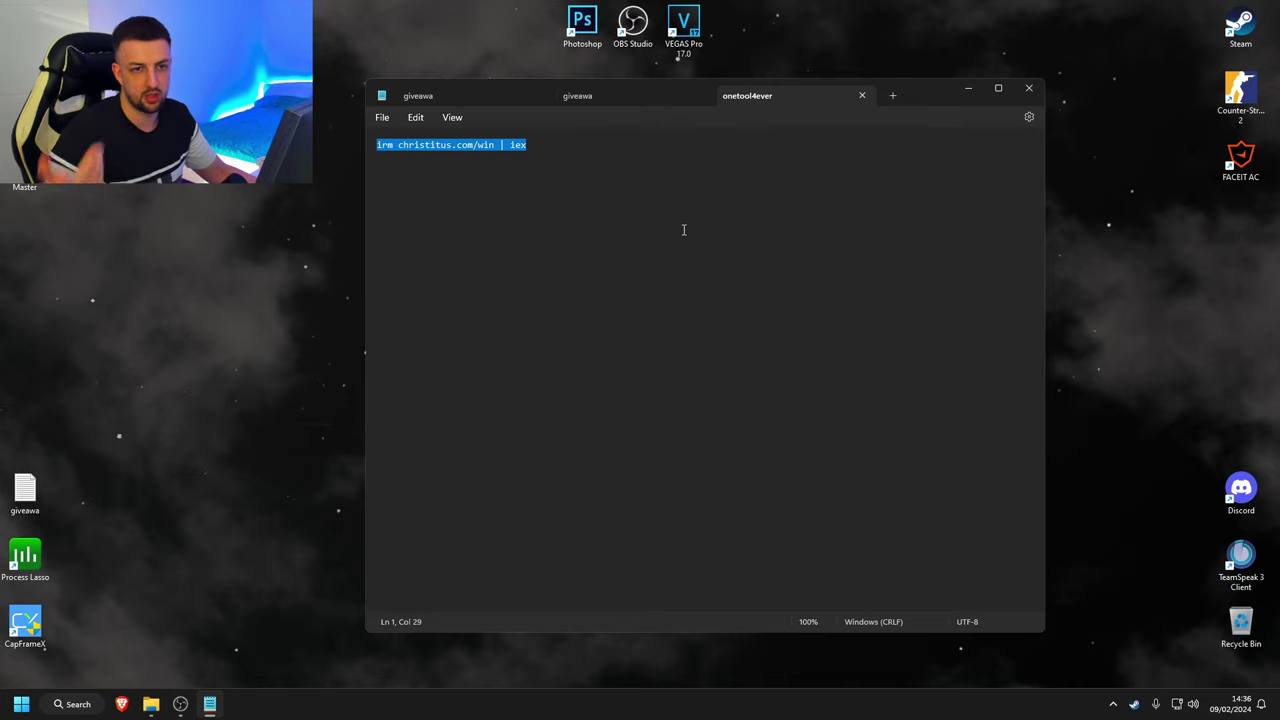
right_click(462, 152)
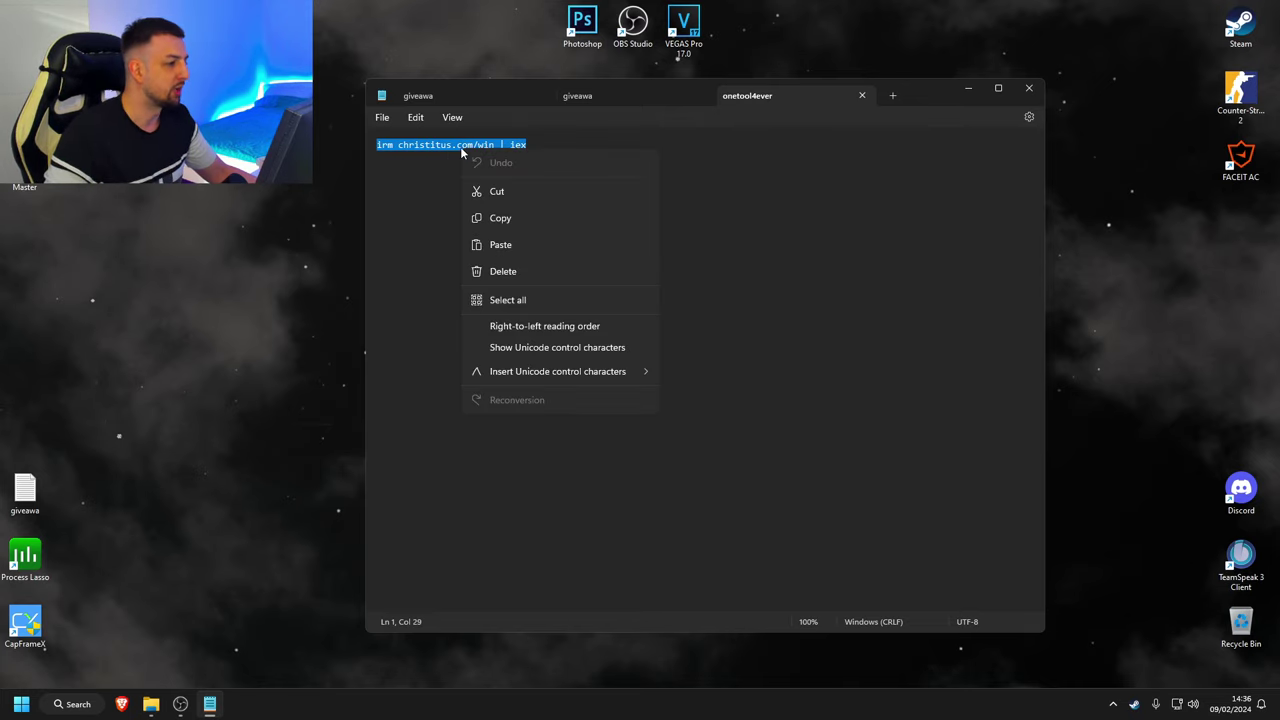
click(496, 217)
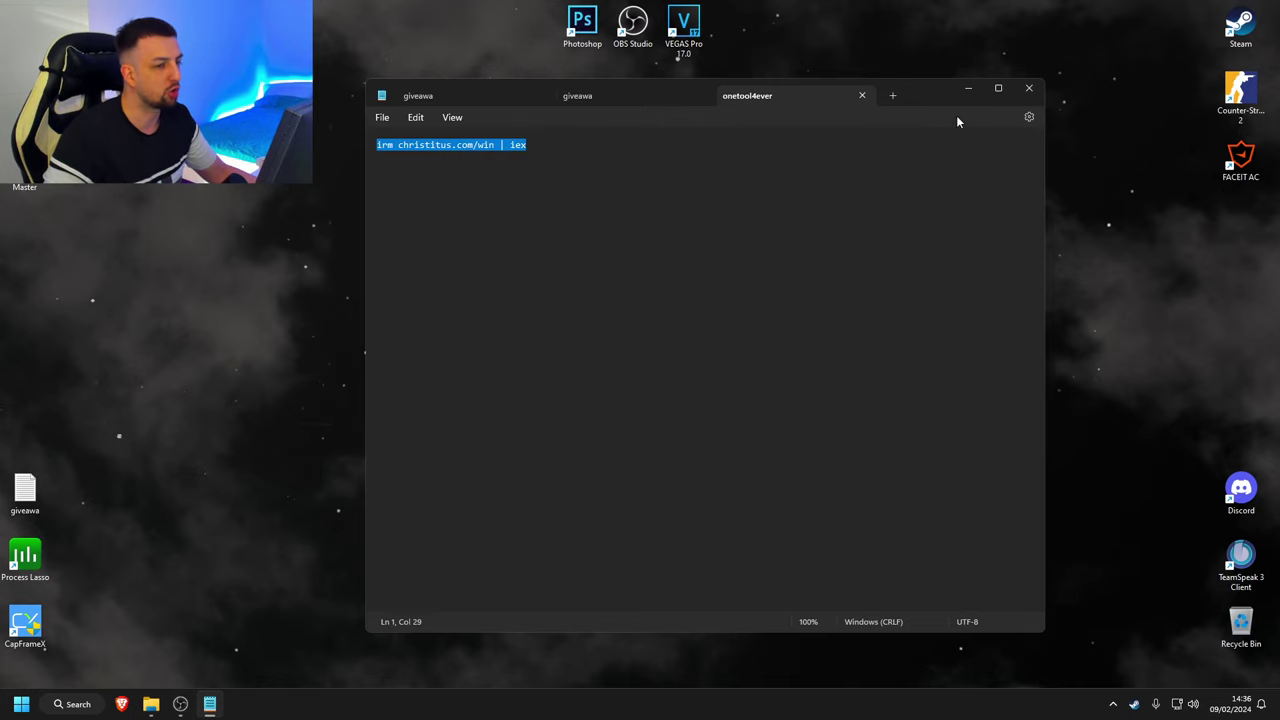
click(1029, 88)
- Open Terminal with administrator rights and run the copied command to launch the Chris Titus Windows utility
right_click(20, 704)
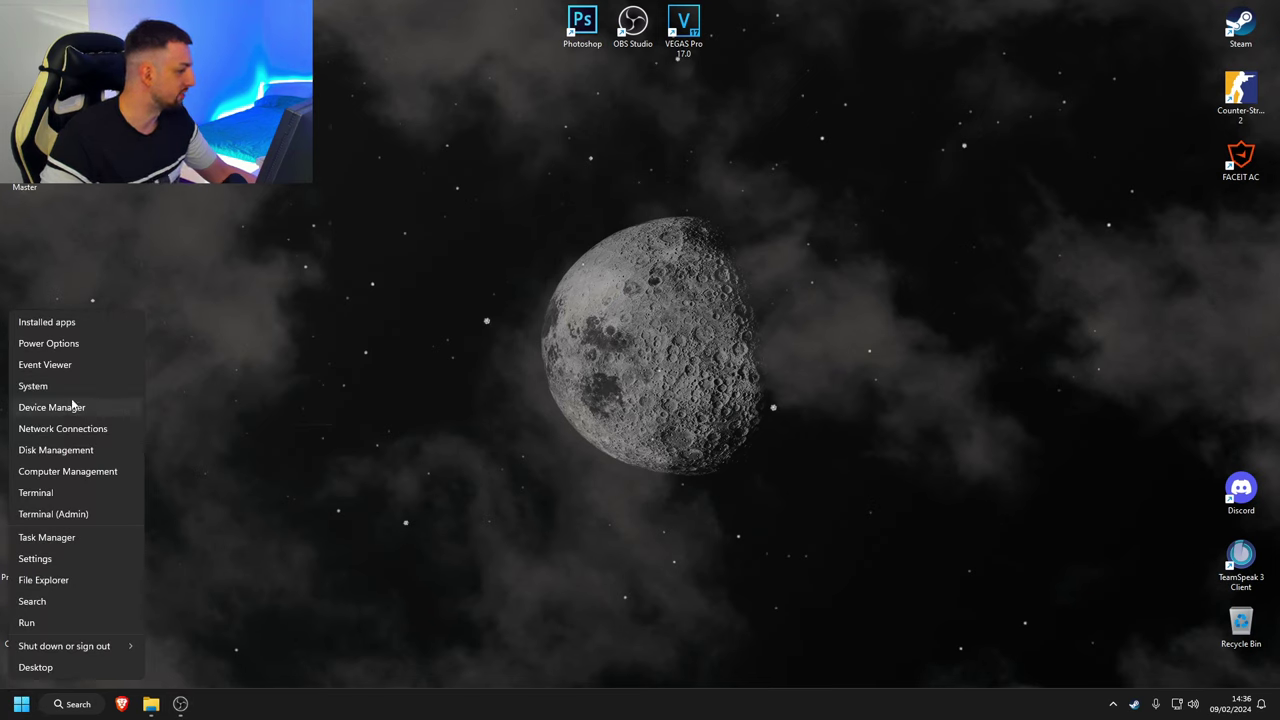
click(87, 516)
drag(424, 86, 774, 126)
key(ctrl+v)
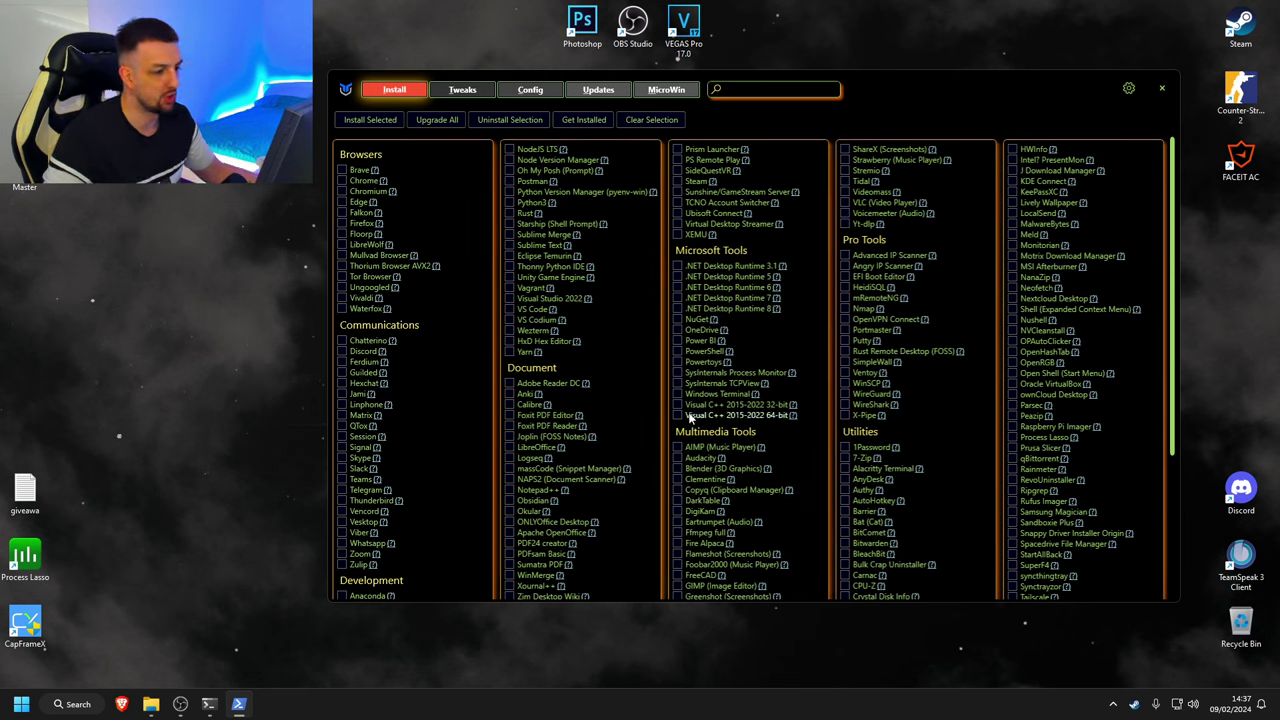
- In the tweaks list, select every essential tweak except Run OO Shutup
click(461, 93)
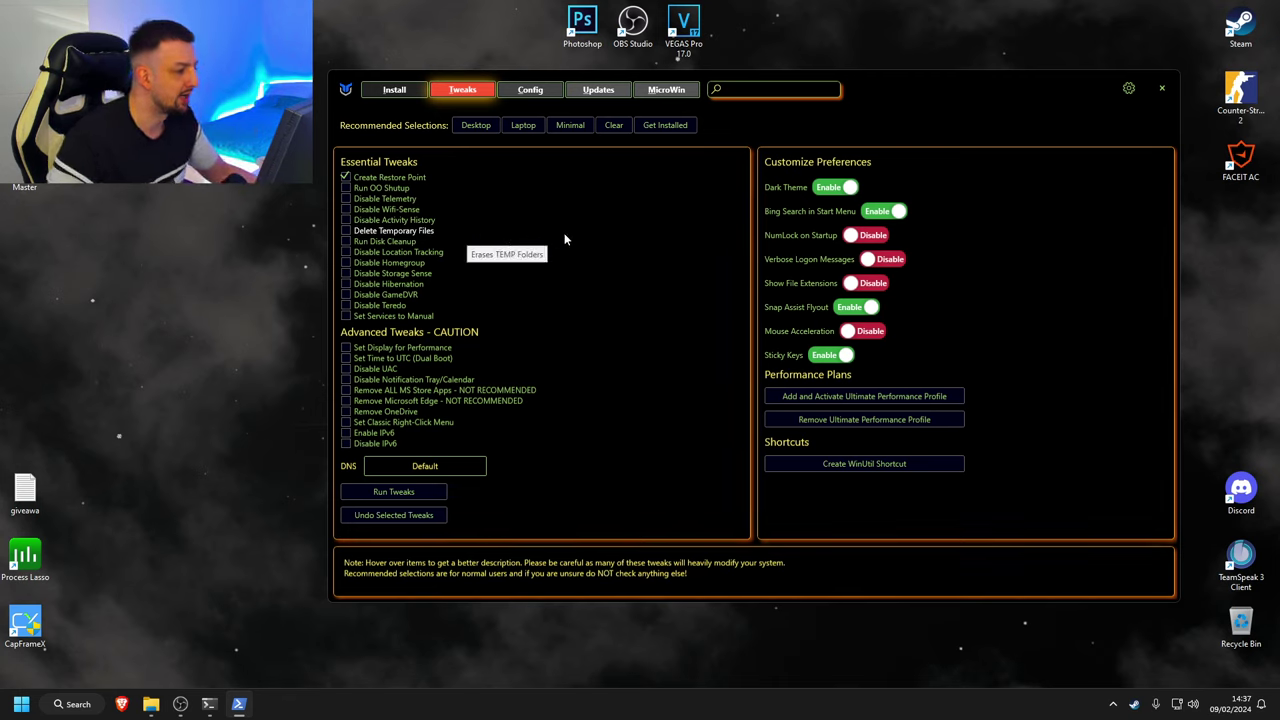
click(405, 198)
click(412, 209)
click(421, 220)
click(417, 232)
click(412, 252)
click(412, 262)
click(410, 273)
click(406, 284)
click(403, 294)
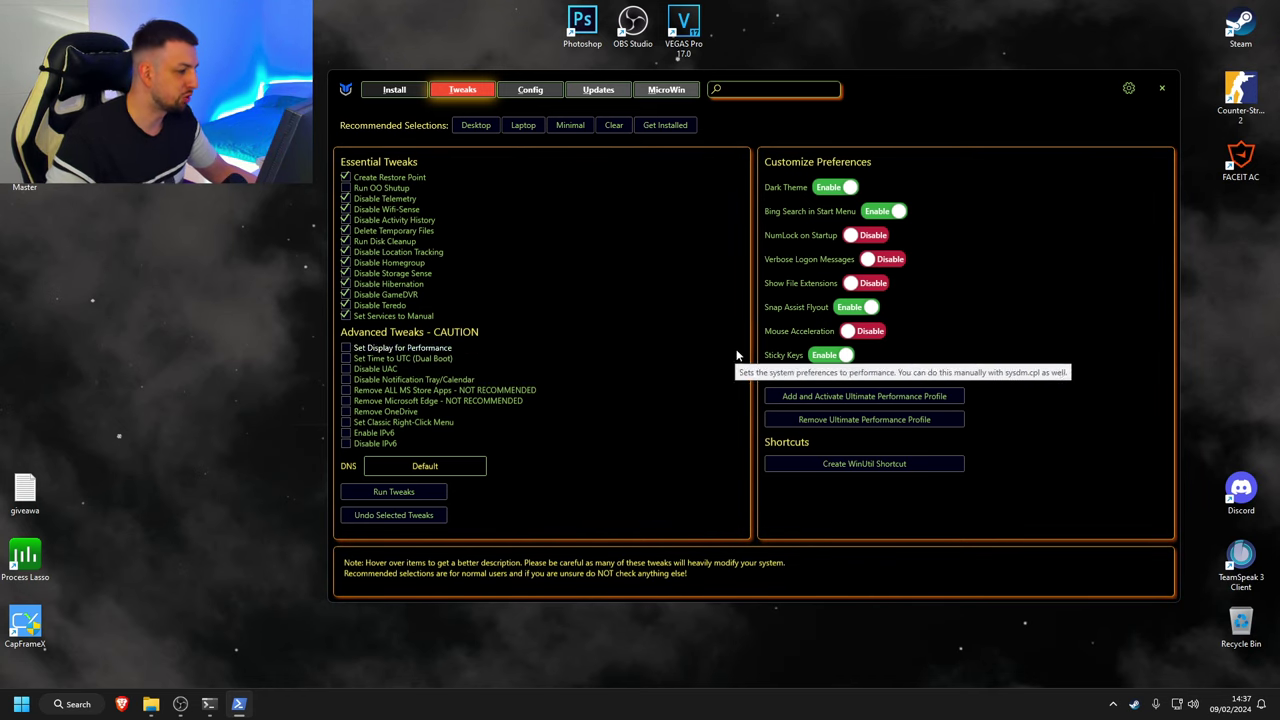
- Select the advanced tweaks Set Display for Performance, Disable UAC, Disable Notification Tray/Calendar, Remove Microsoft Edge and Remove OneDrive
click(424, 350)
click(393, 370)
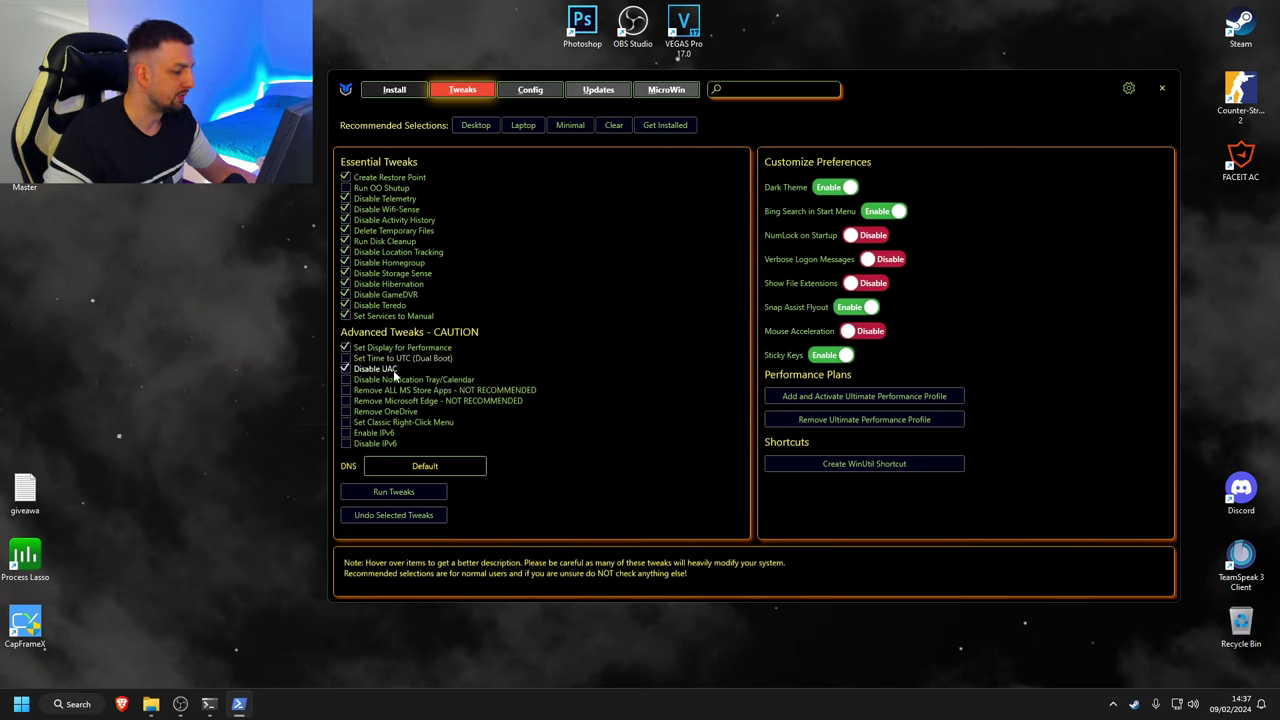
click(410, 381)
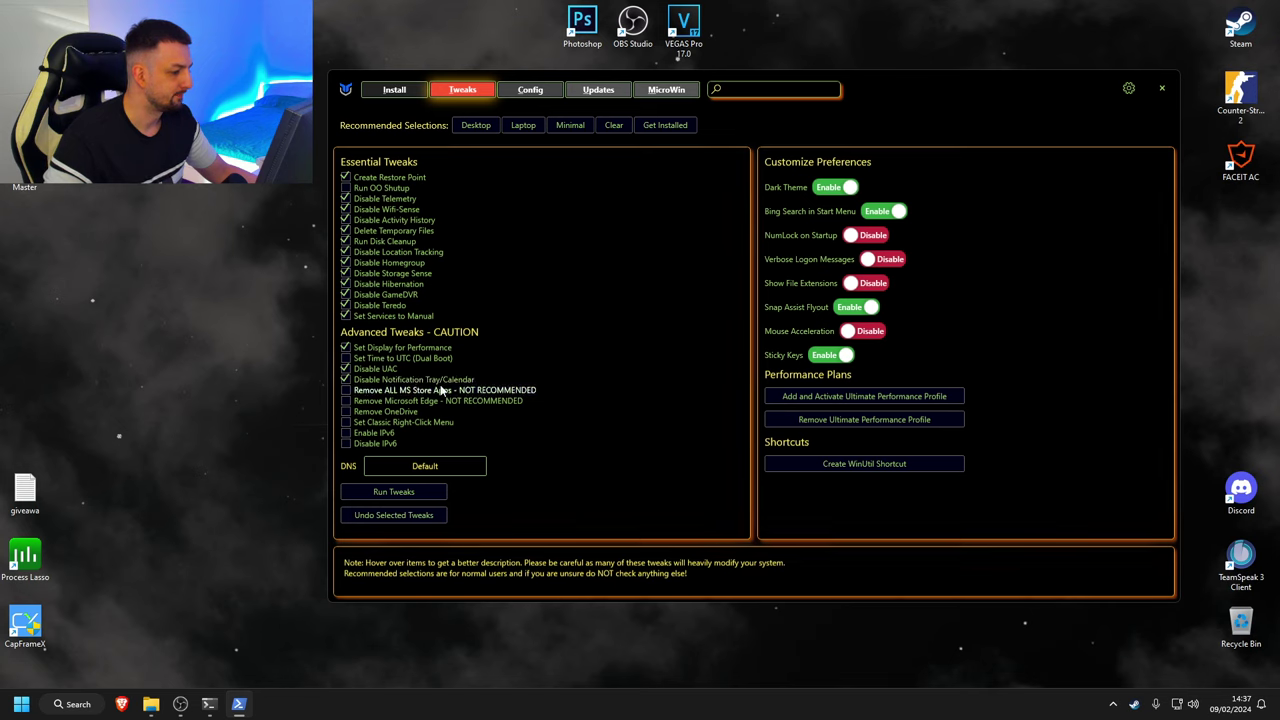
click(430, 404)
click(410, 413)
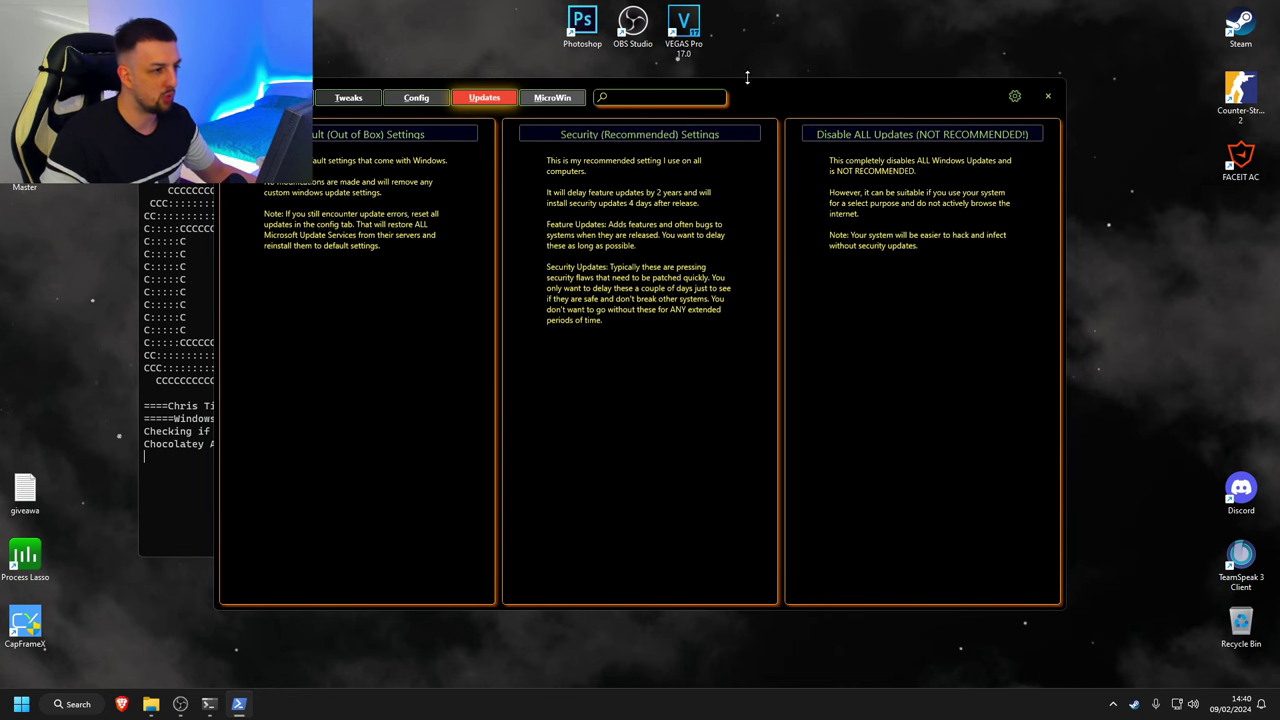
- Review the default, security and disable-all Windows update options, and close the utility
drag(770, 86, 890, 110)
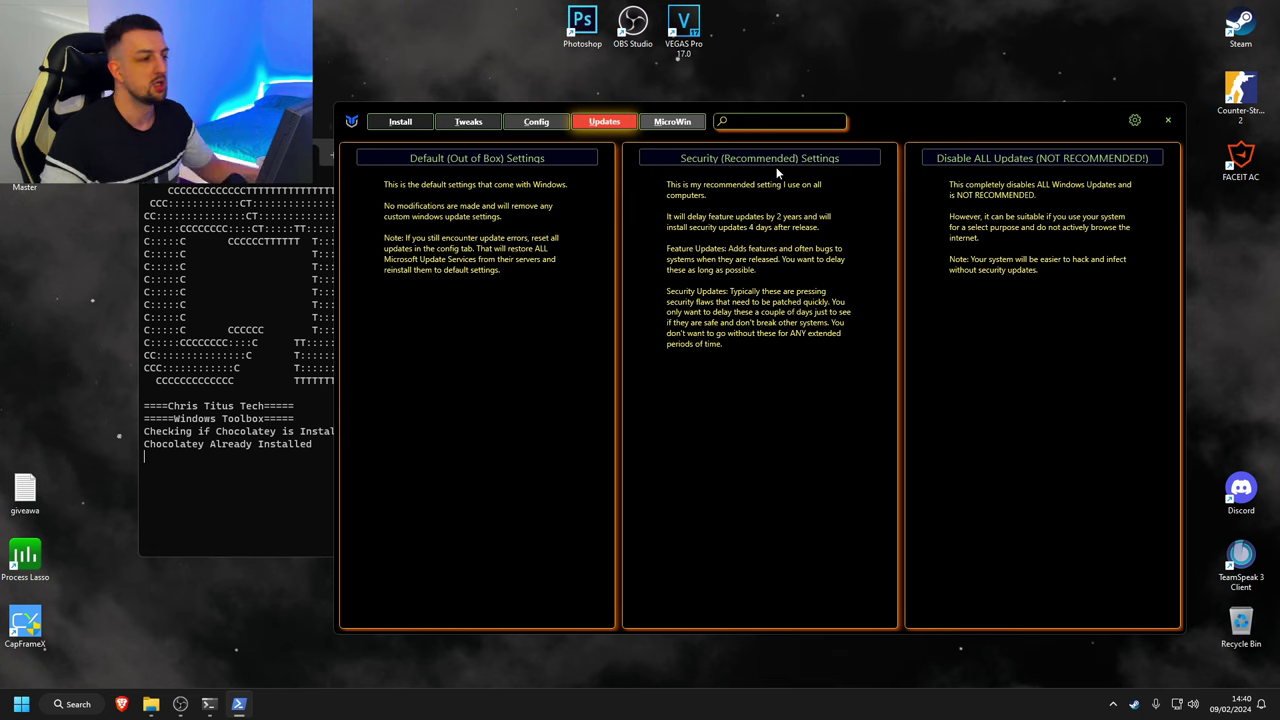
click(1168, 121)
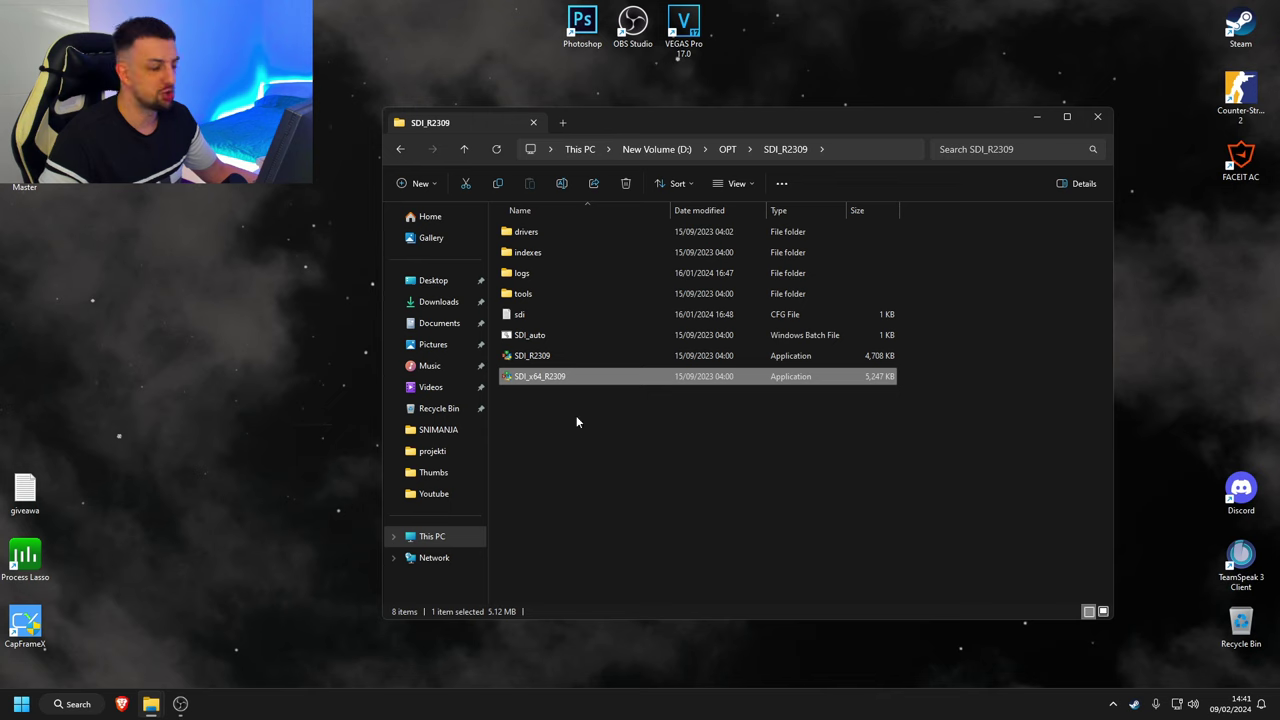
- Run SDI_x64_R2309 as administrator and review the drivers offered by Snappy Driver Installer
right_click(553, 382)
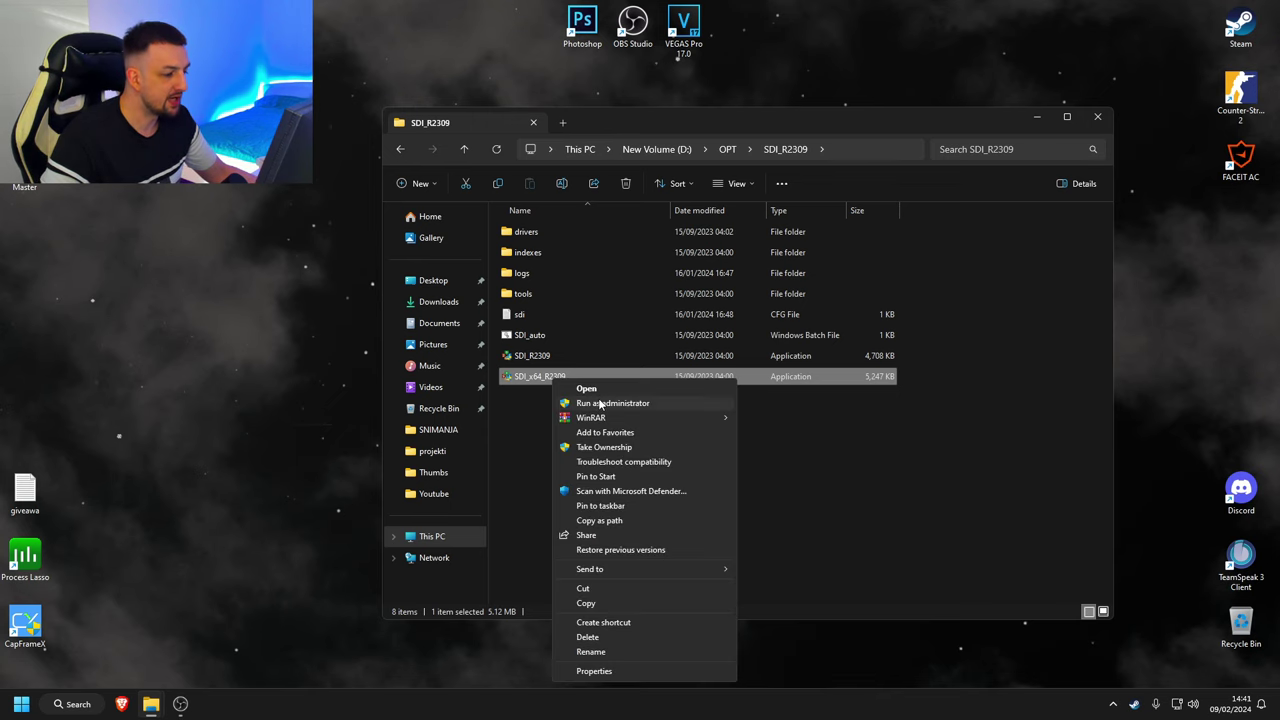
click(592, 404)
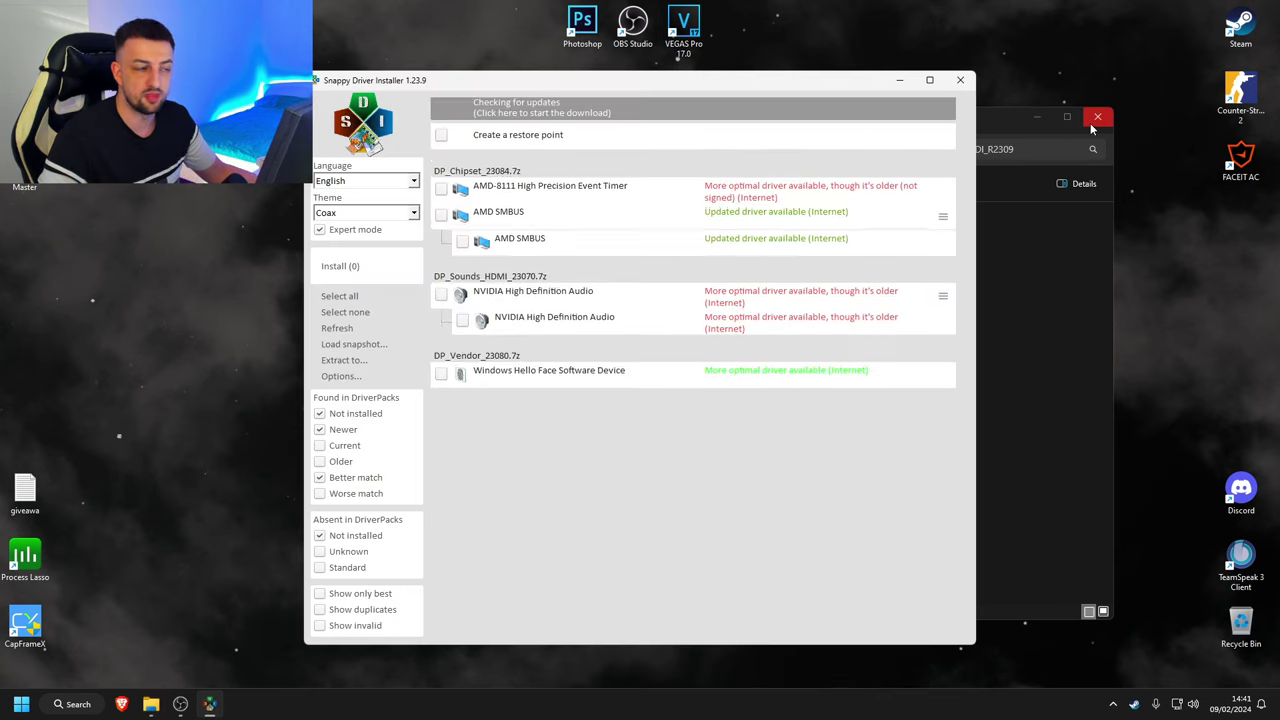
drag(673, 86, 758, 87)
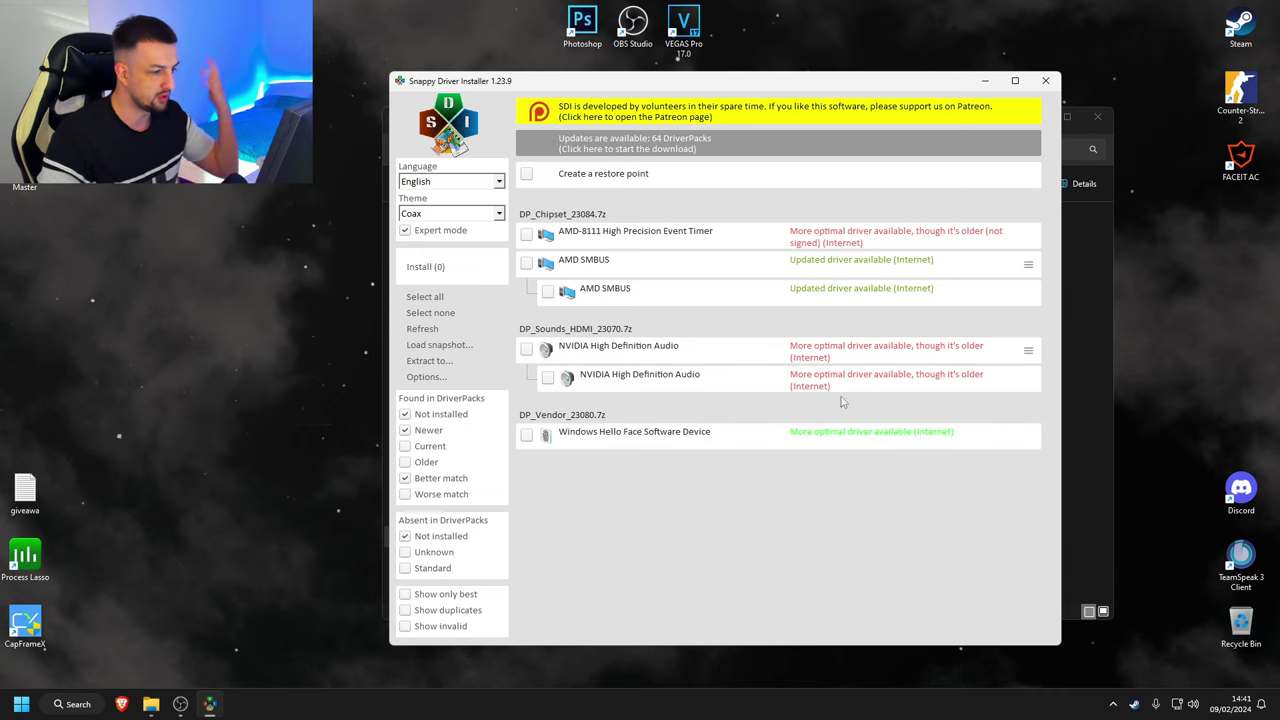
mouse_move(870, 397)
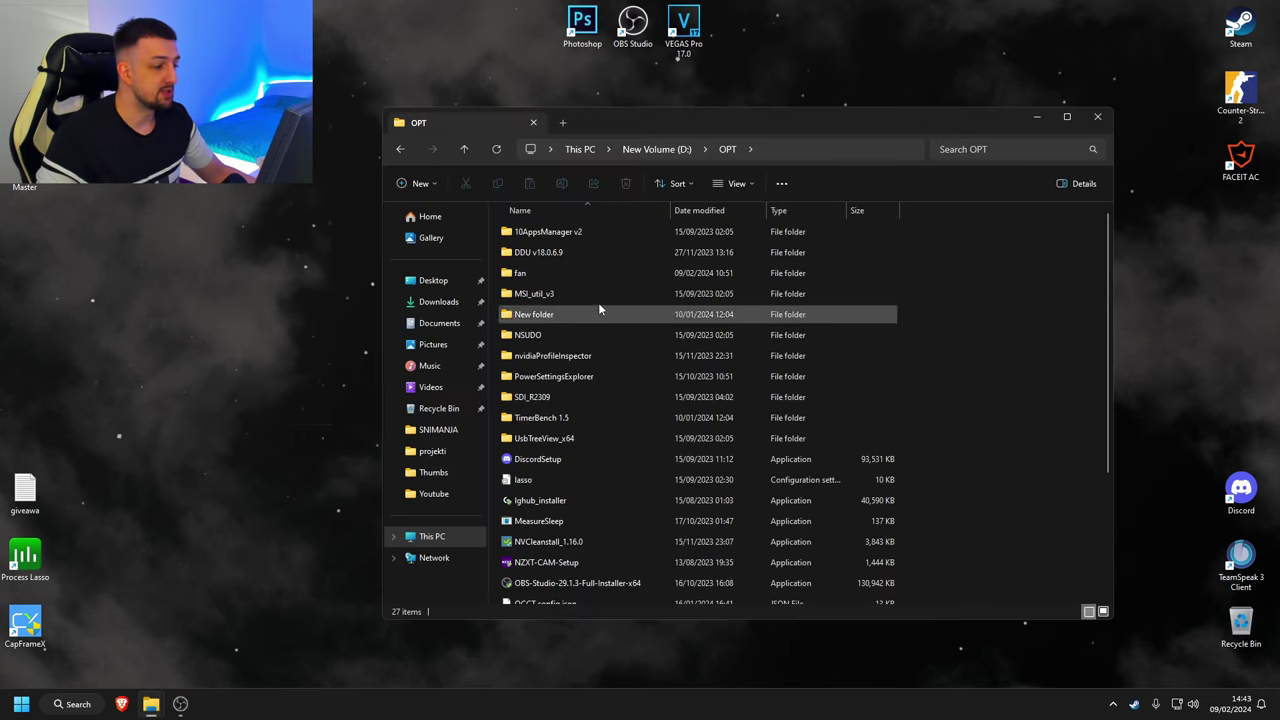
- Open the DDU v18.0.6.9 folder and run Display Driver Uninstaller as administrator
double_click(583, 252)
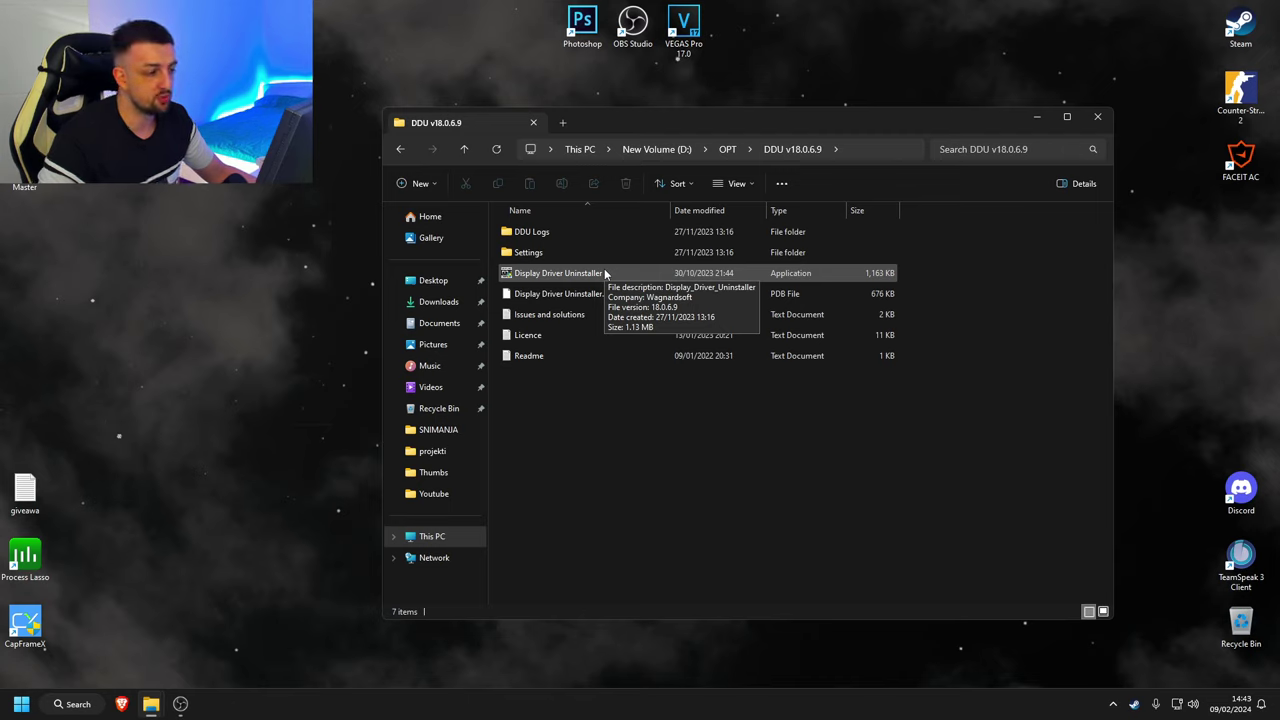
click(605, 273)
right_click(603, 271)
click(672, 298)
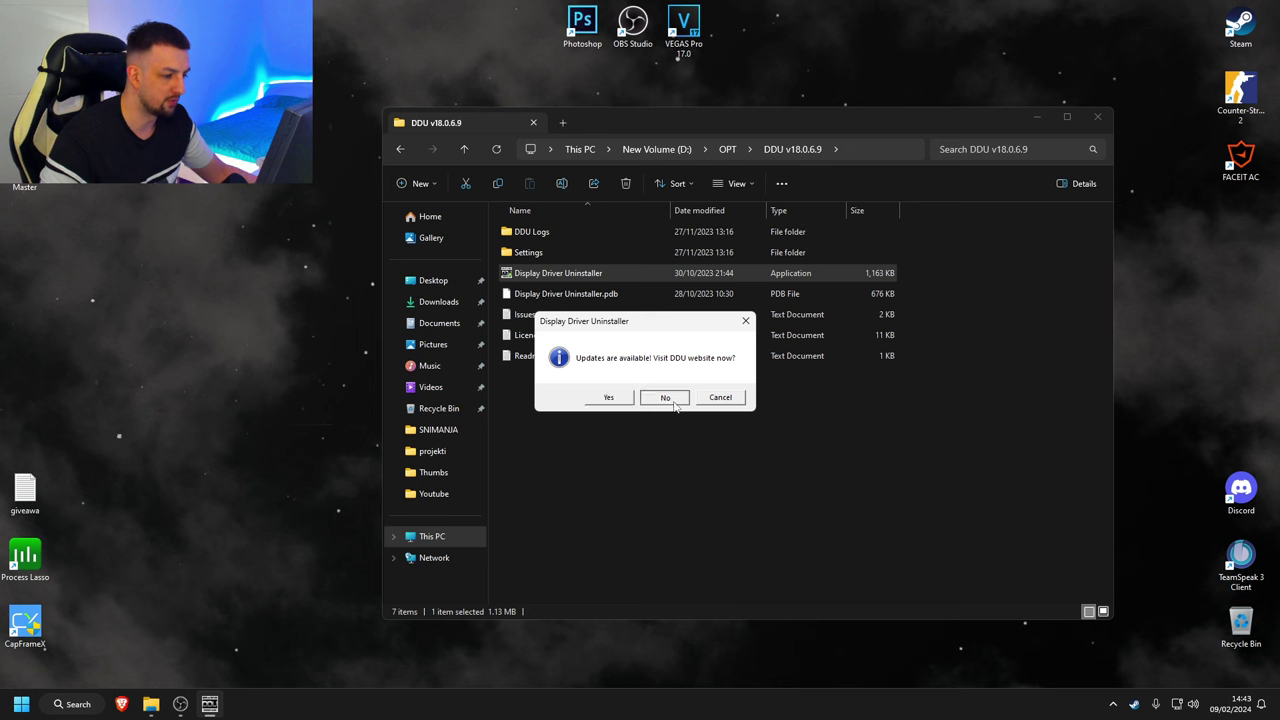
- Decline the offers to visit the DDU website and reposition the Display Driver Uninstaller window
click(664, 397)
key(Return)
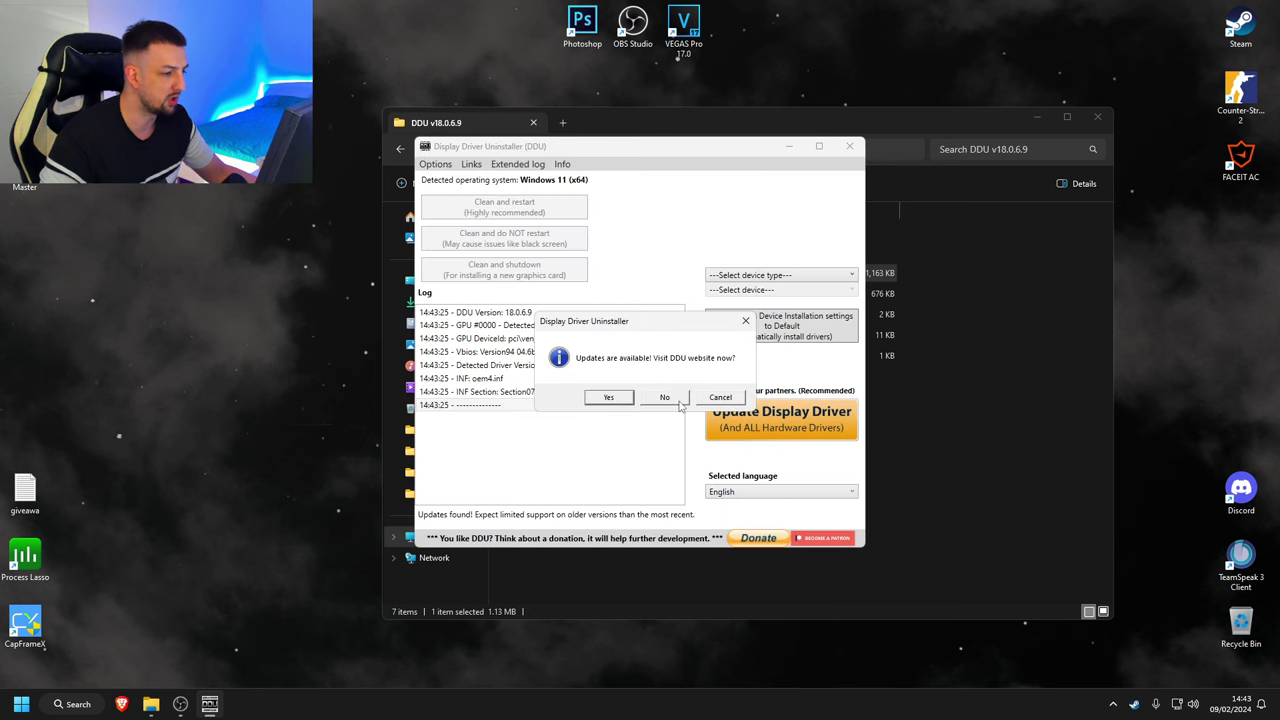
click(679, 403)
click(760, 402)
click(756, 397)
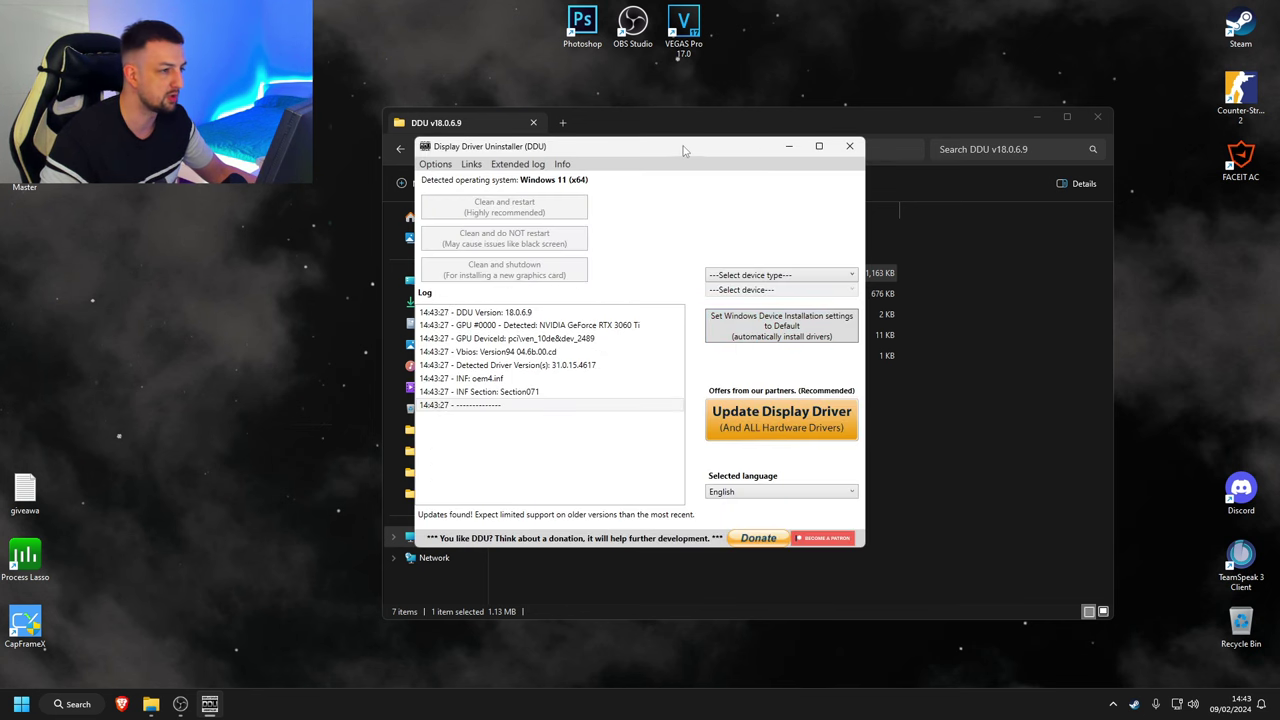
drag(684, 150, 799, 161)
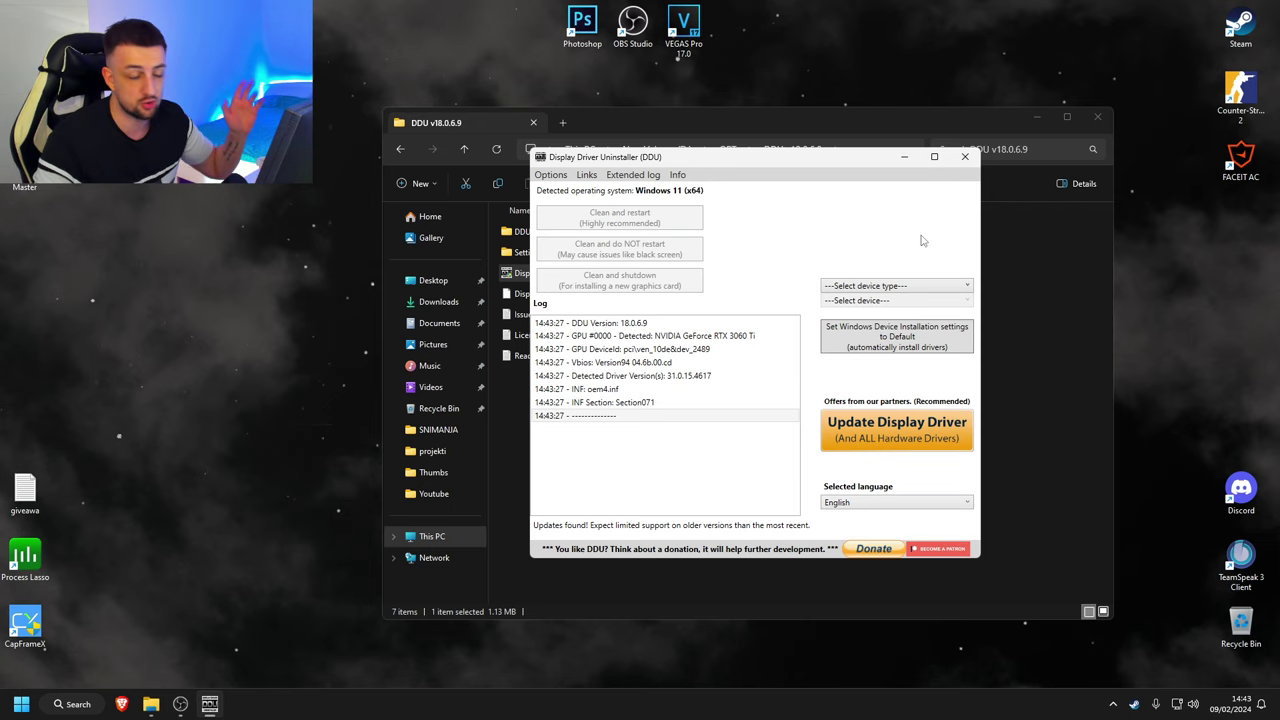
- Set the device type to GPU and the device to NVIDIA, and close Display Driver Uninstaller
click(870, 286)
click(866, 323)
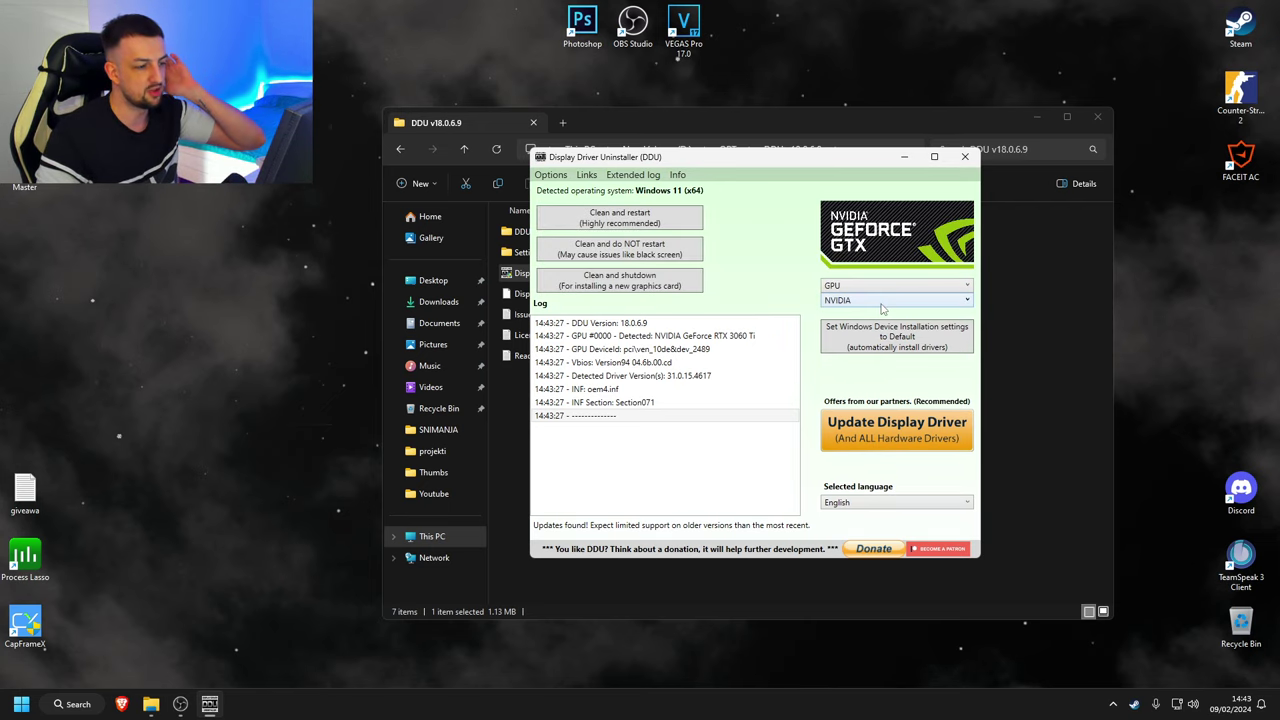
click(882, 310)
click(880, 318)
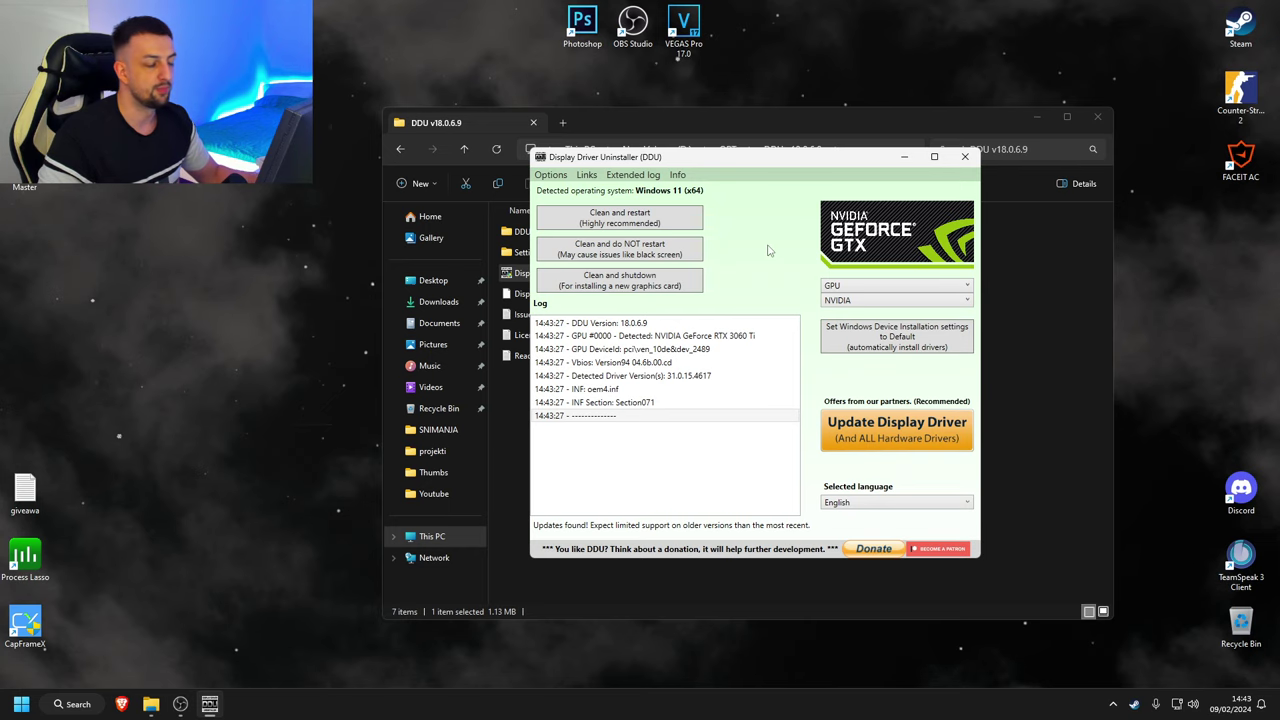
click(975, 157)
- Return to the OPT folder, run NVCleanstall_1.16.0 as administrator and reposition its window
key(alt+Left)
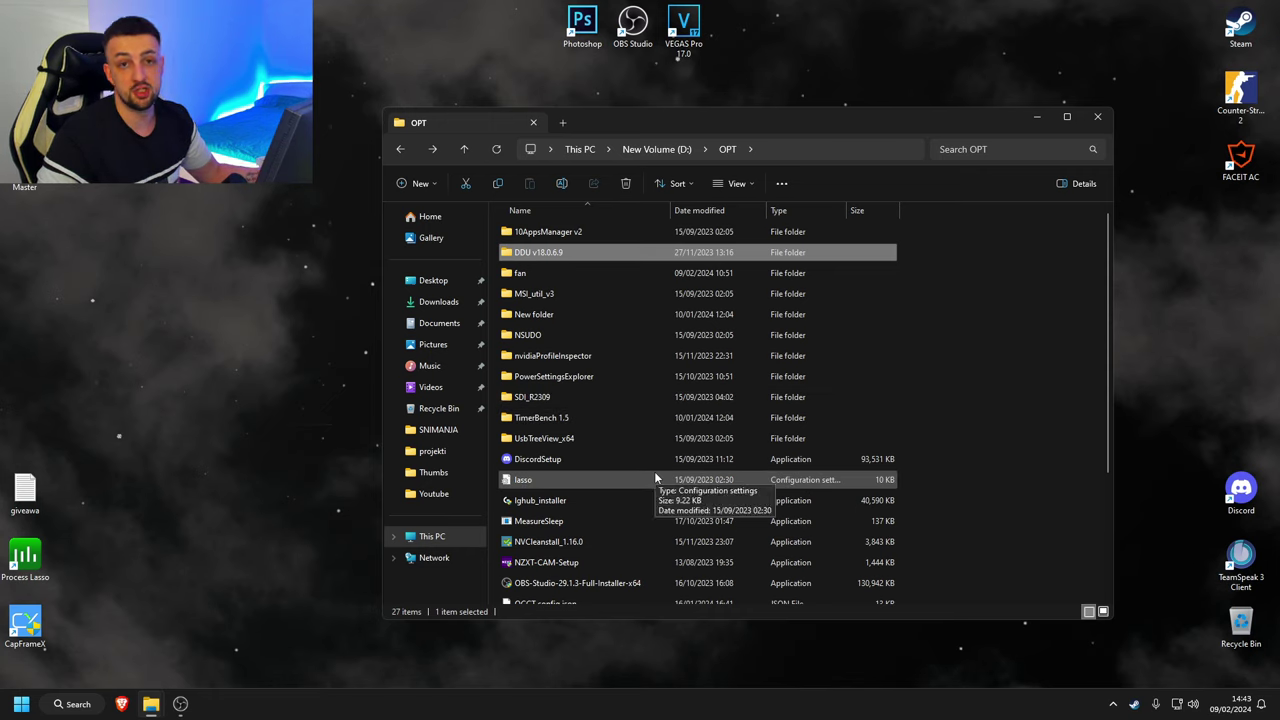
click(567, 541)
scroll(567, 535, down, 1)
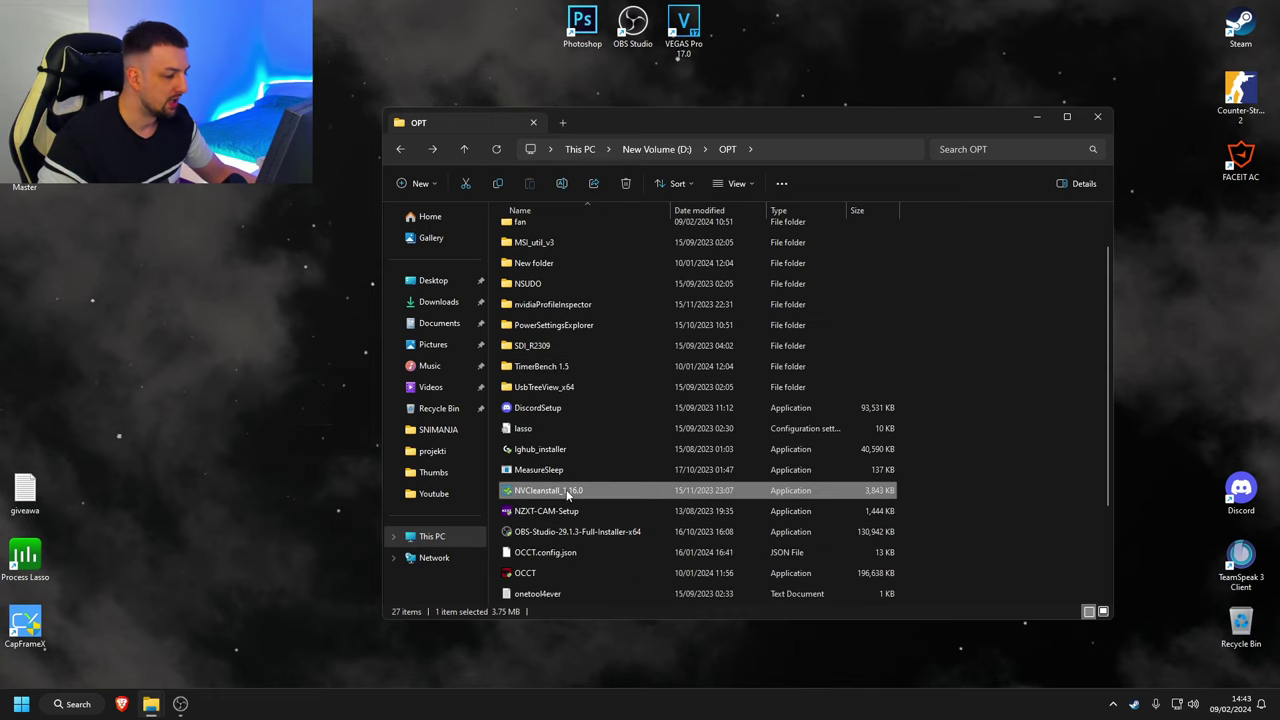
right_click(567, 492)
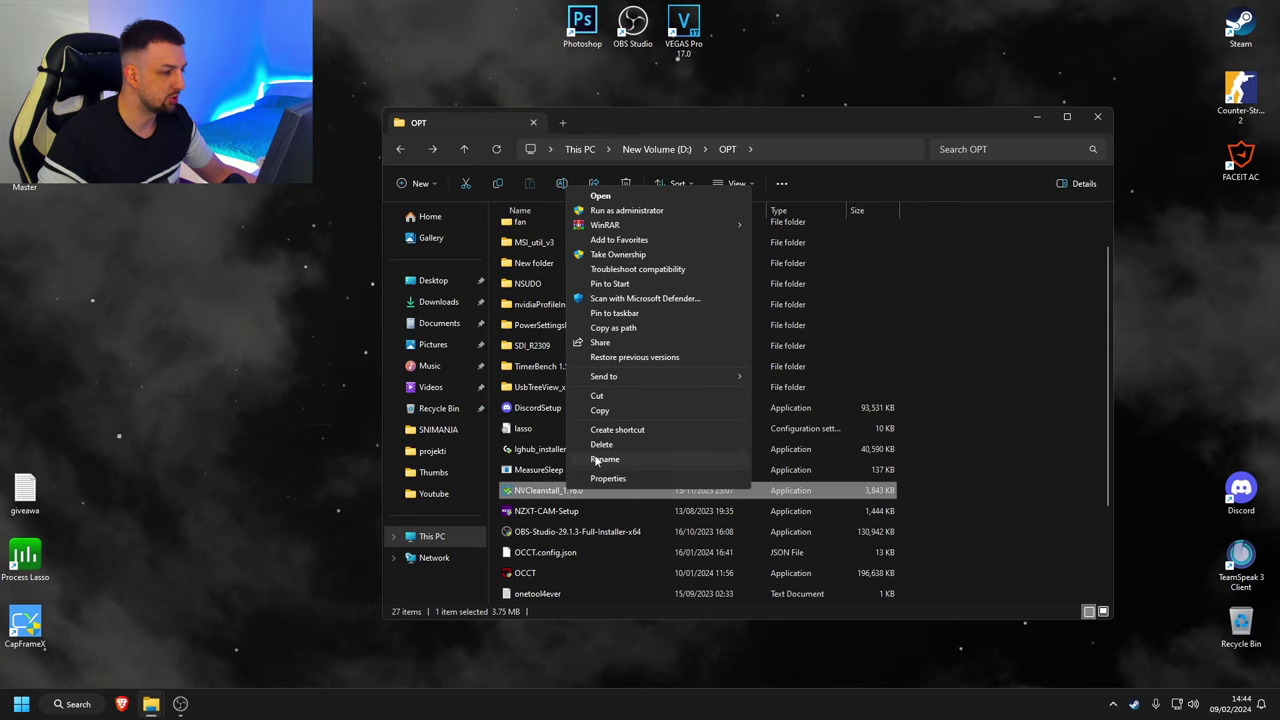
click(672, 212)
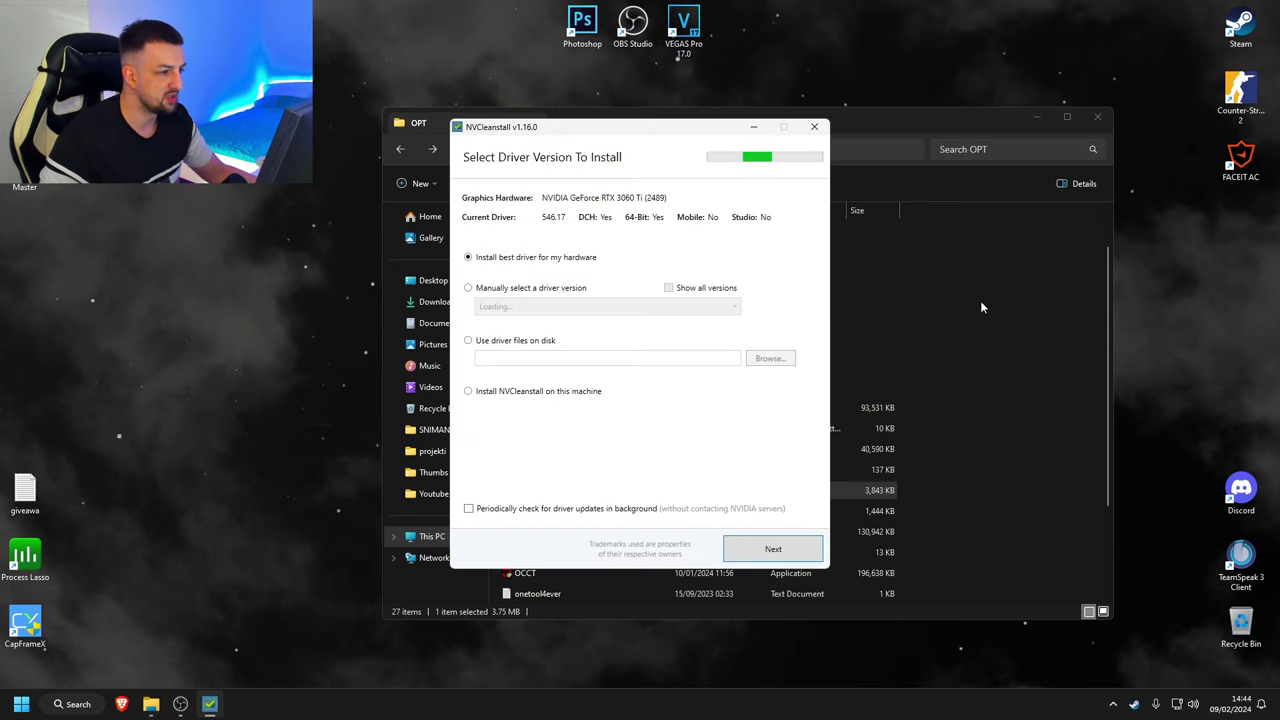
drag(646, 133, 713, 130)
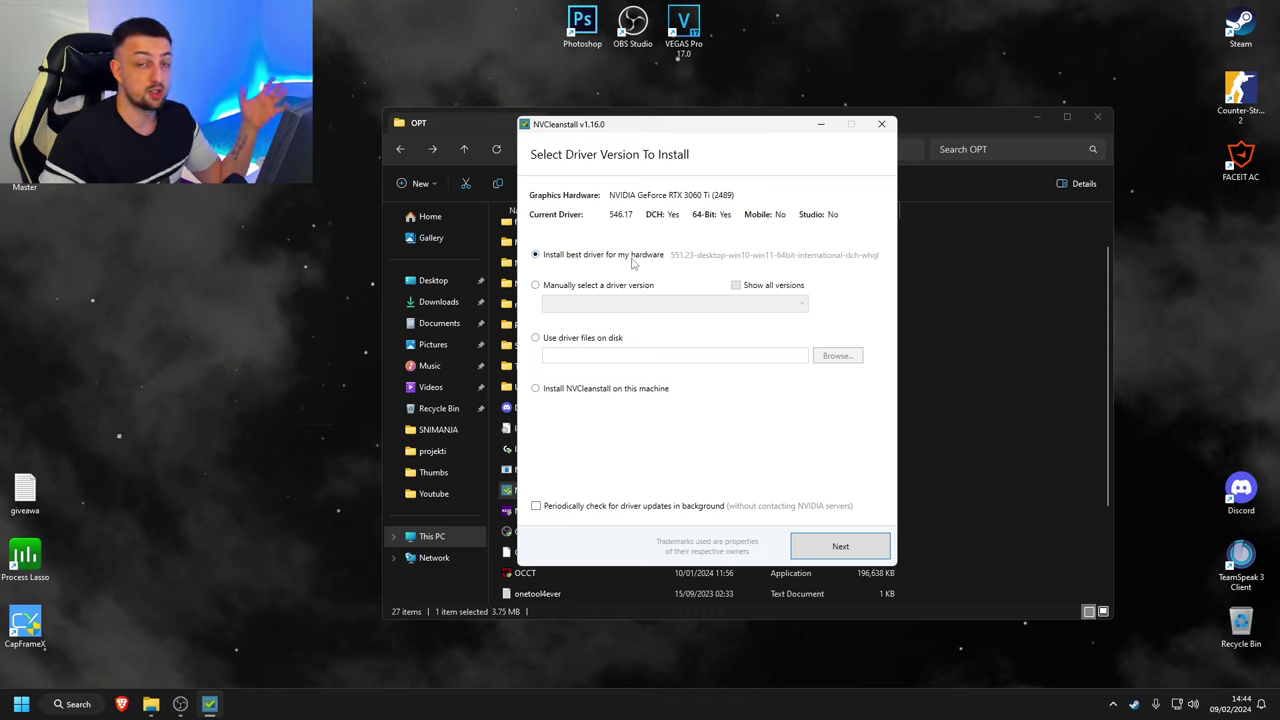
- Accept the best driver for the hardware, review the component list and continue with only the required display driver
click(849, 553)
scroll(680, 270, down, 2)
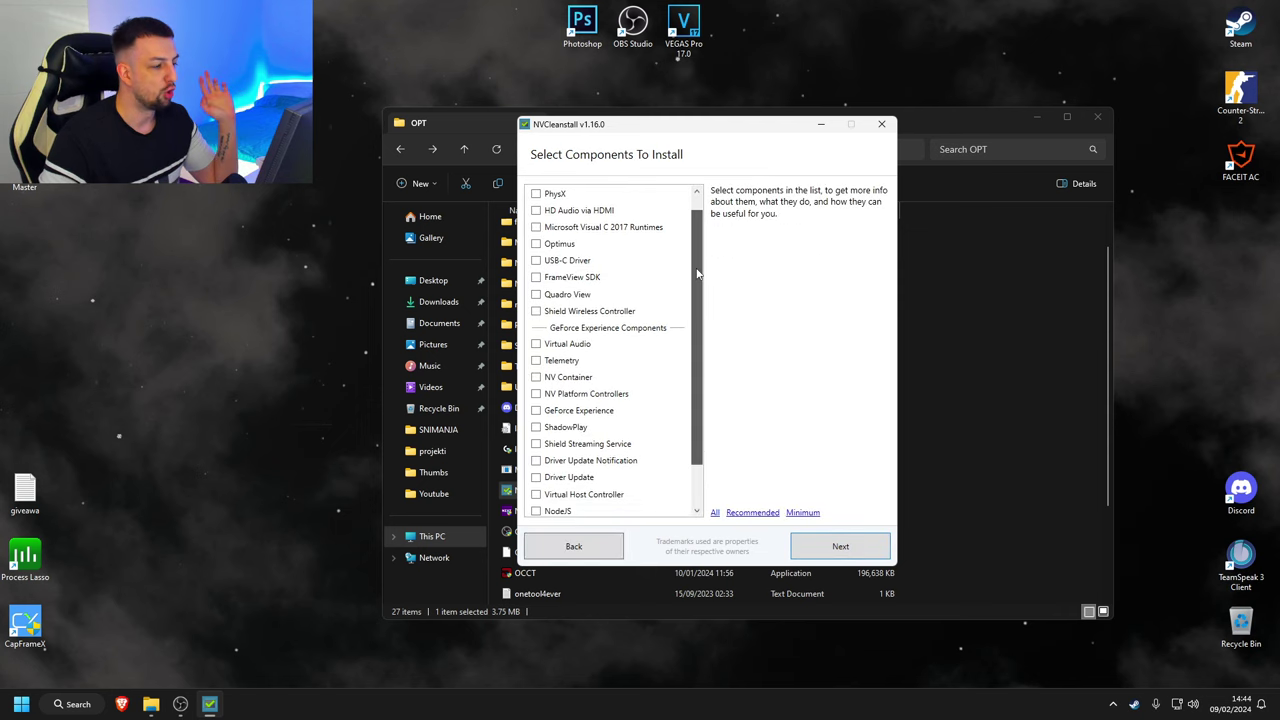
scroll(680, 270, up, 2)
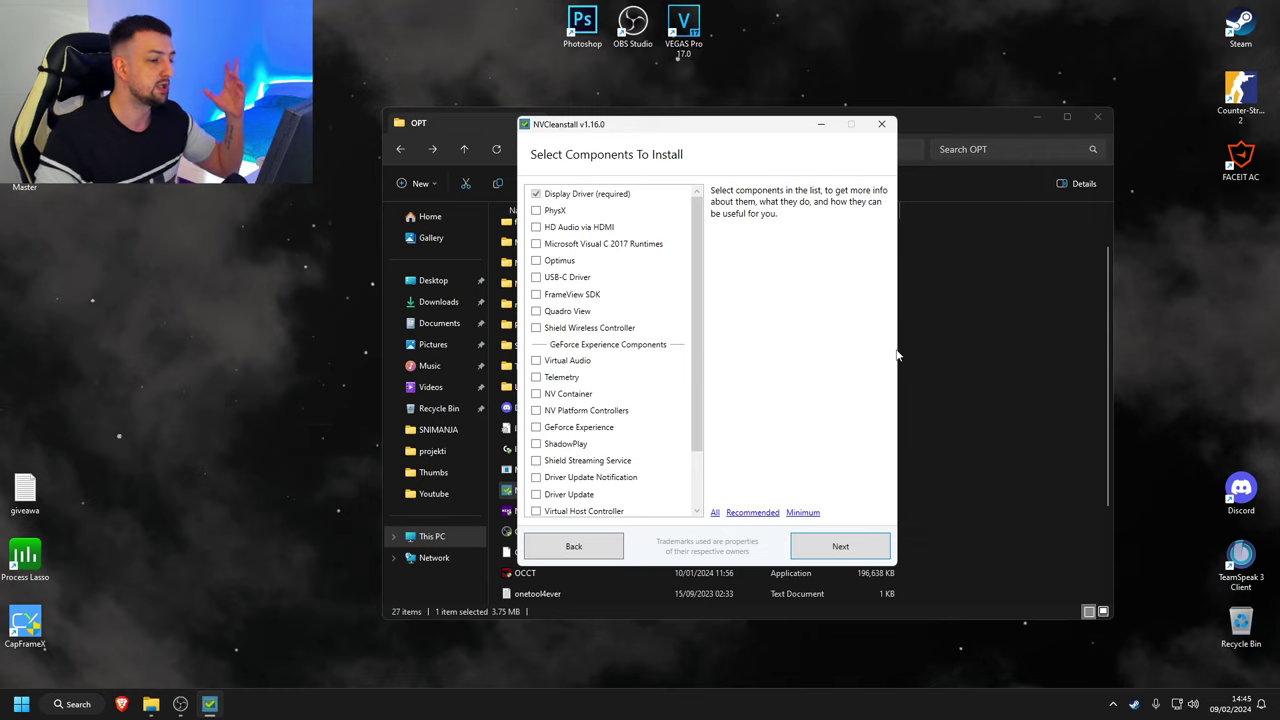
click(846, 553)
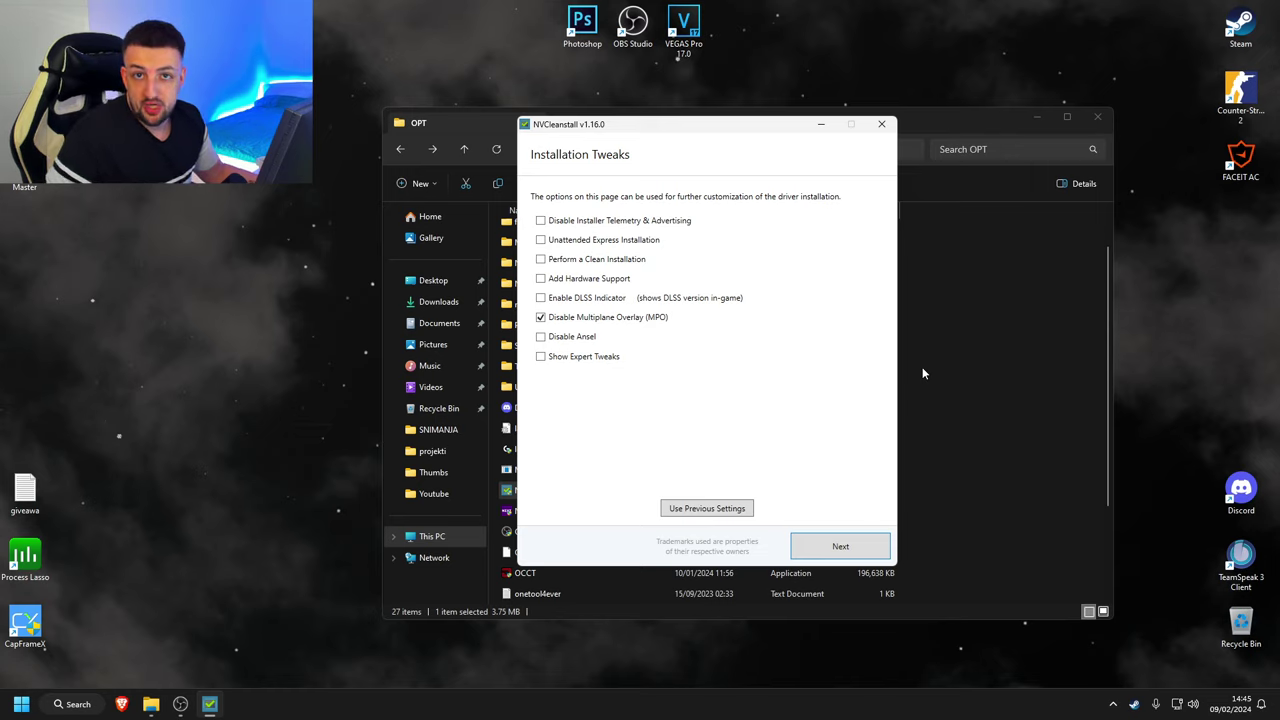
- Enable disabling of installer telemetry and advertising, a clean installation, disabling of Ansel, and the expert tweaks
click(591, 222)
click(591, 260)
click(589, 338)
click(587, 358)
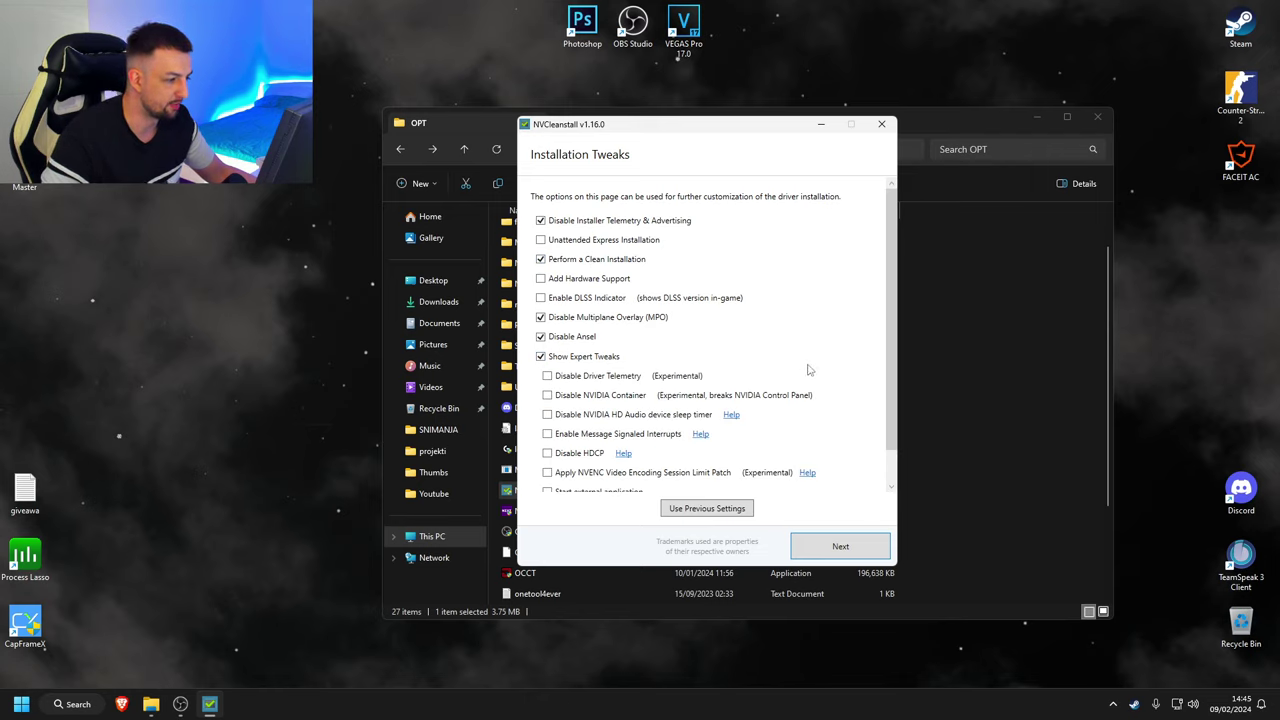
- Disable driver telemetry and the NVIDIA HD Audio device sleep timer, and enable Message Signaled Interrupts
scroll(808, 370, down, 1)
click(582, 343)
click(598, 381)
click(589, 400)
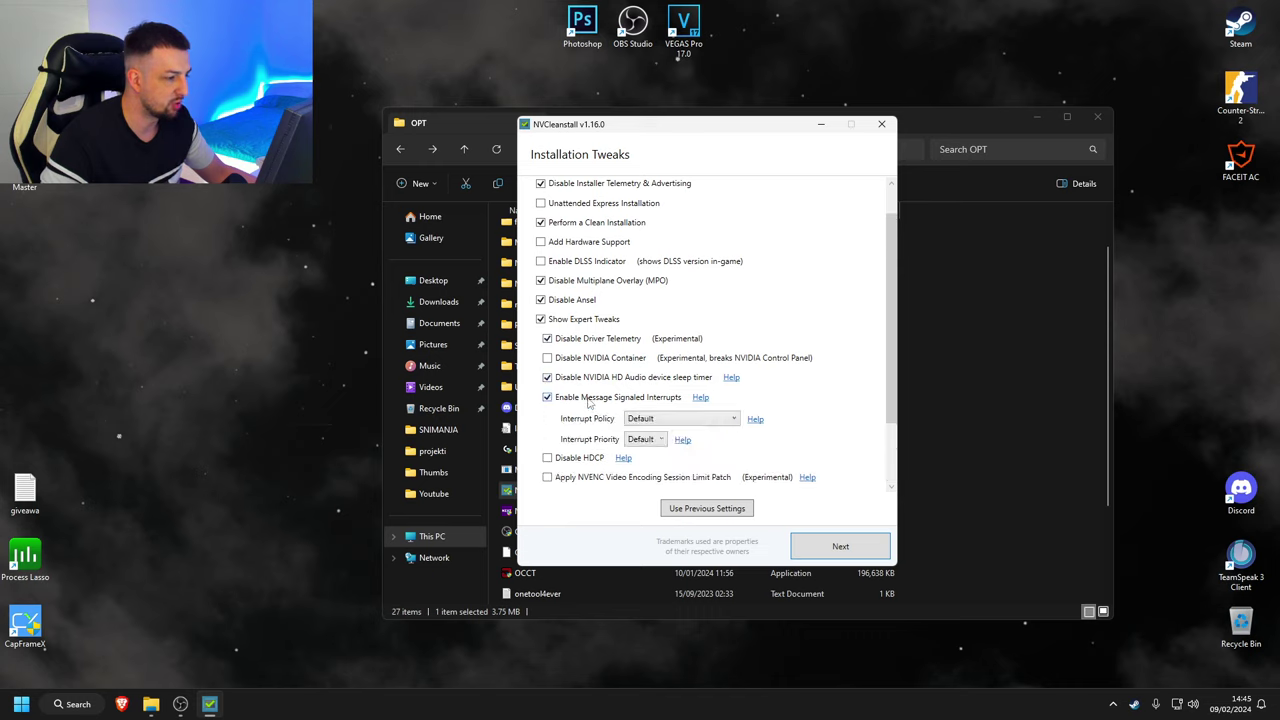
- Keep the interrupt policy at Default, set the interrupt priority to High and disable HDCP
click(676, 420)
click(650, 433)
click(645, 439)
click(640, 486)
click(555, 460)
- Use the Easy-Anti-Cheat compatible signing method with automatic acceptance of the driver unsigned warning, and close NVCleanstall
scroll(583, 466, down, 3)
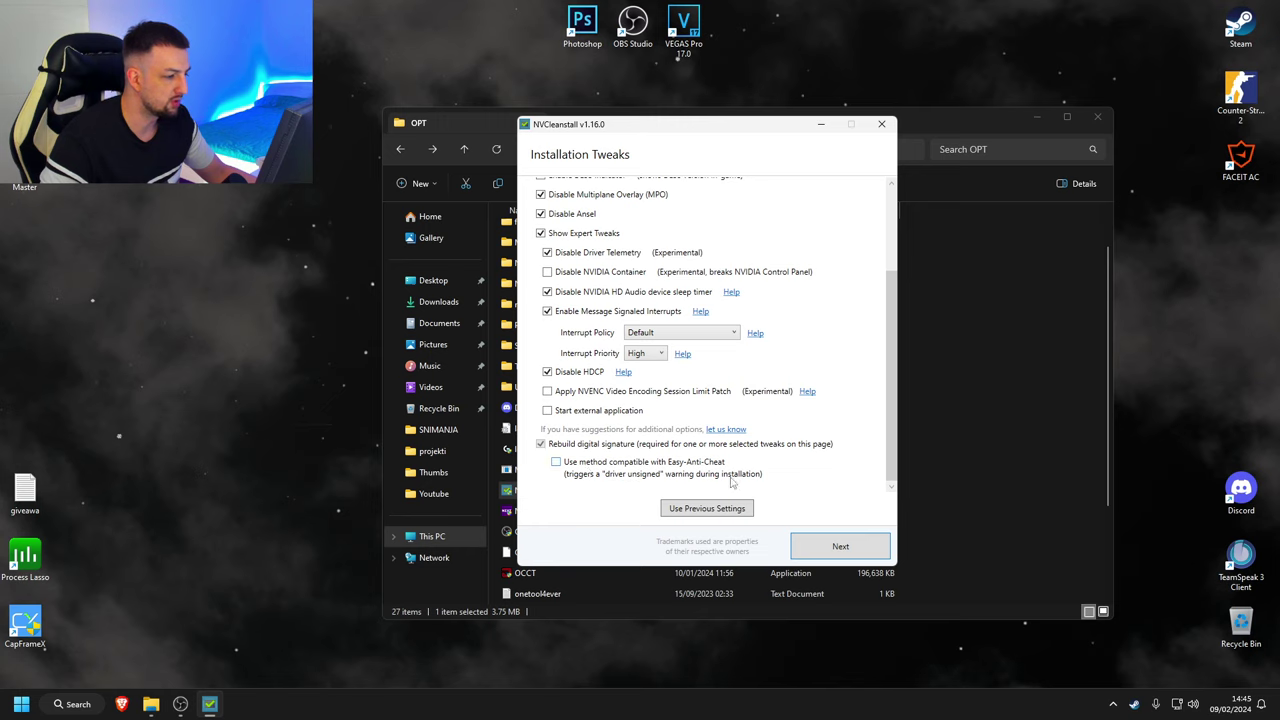
click(556, 462)
click(556, 474)
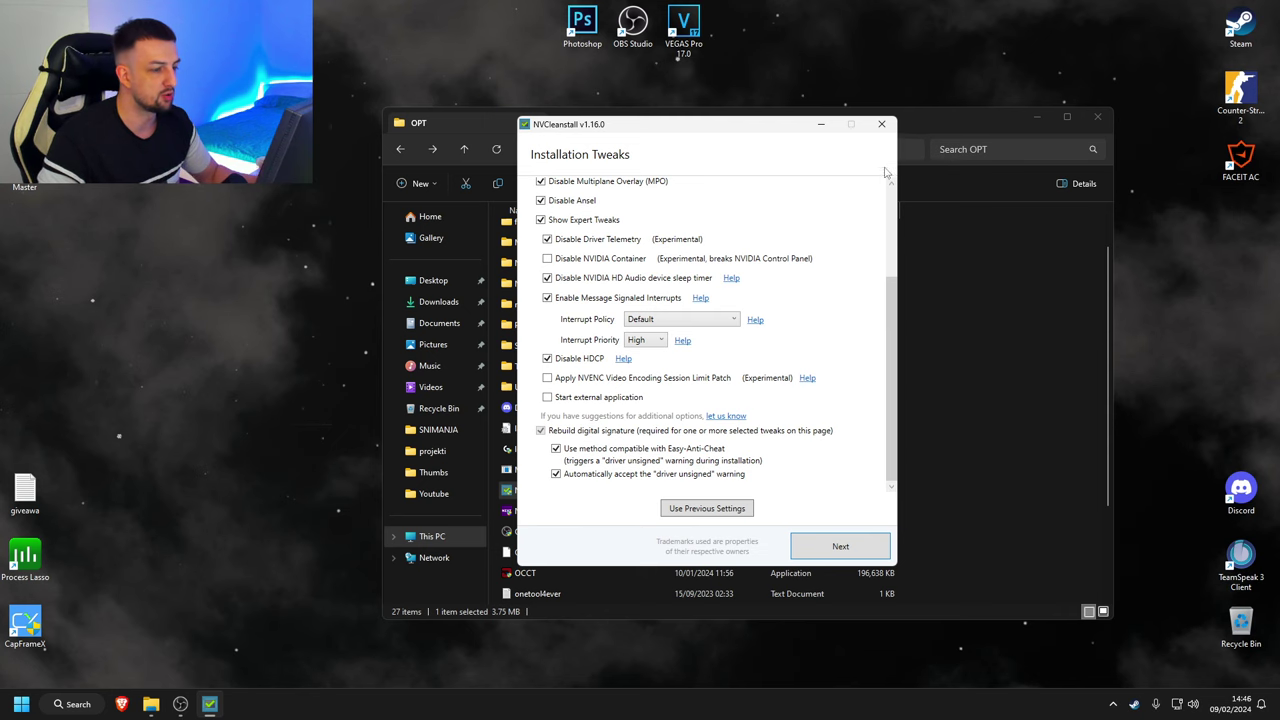
click(881, 124)
- Open the UsbTreeView_x64 folder, run UsbTreeView as administrator and move its window clear of the screen edge
scroll(1054, 425, up, 1)
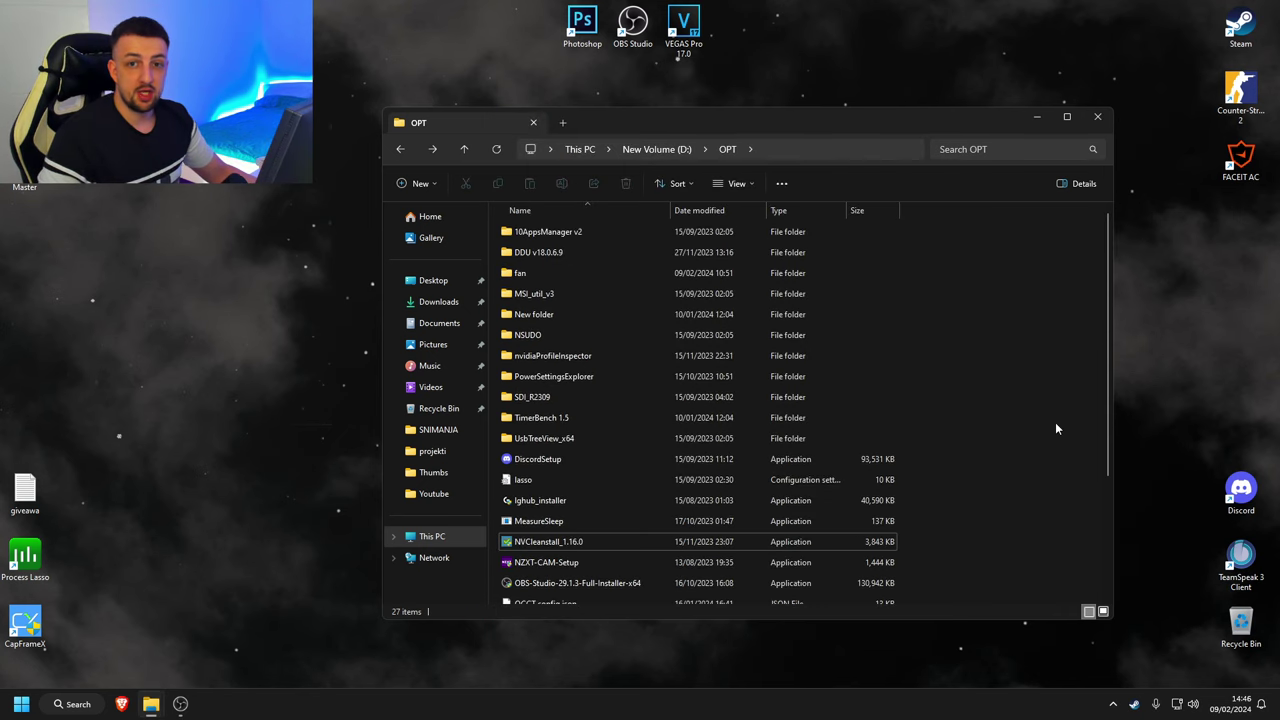
double_click(572, 443)
click(566, 231)
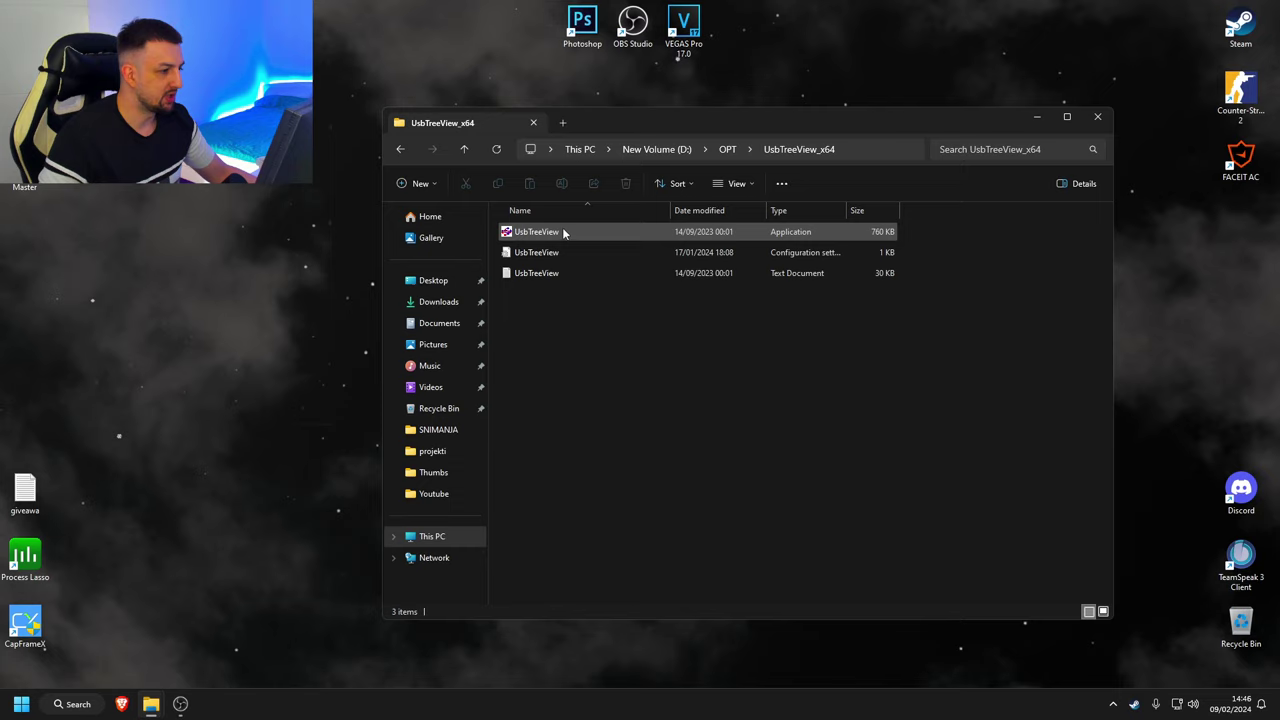
right_click(566, 231)
click(612, 254)
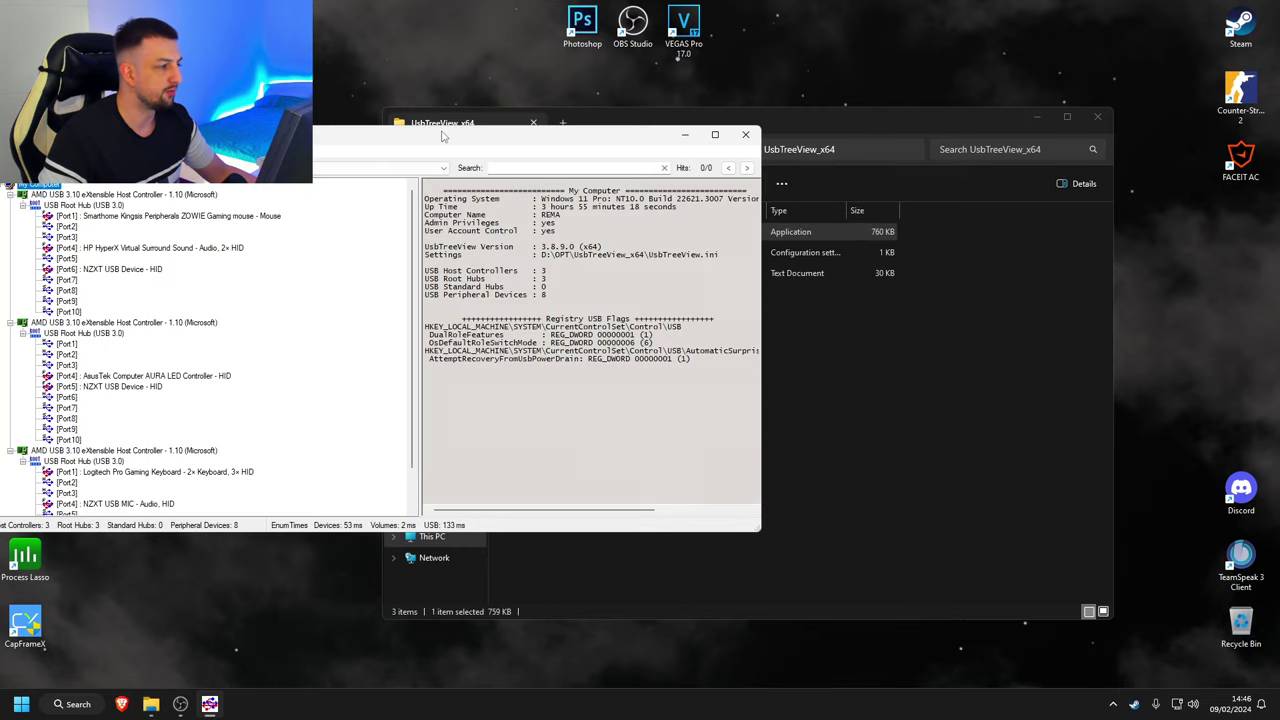
drag(414, 133, 837, 197)
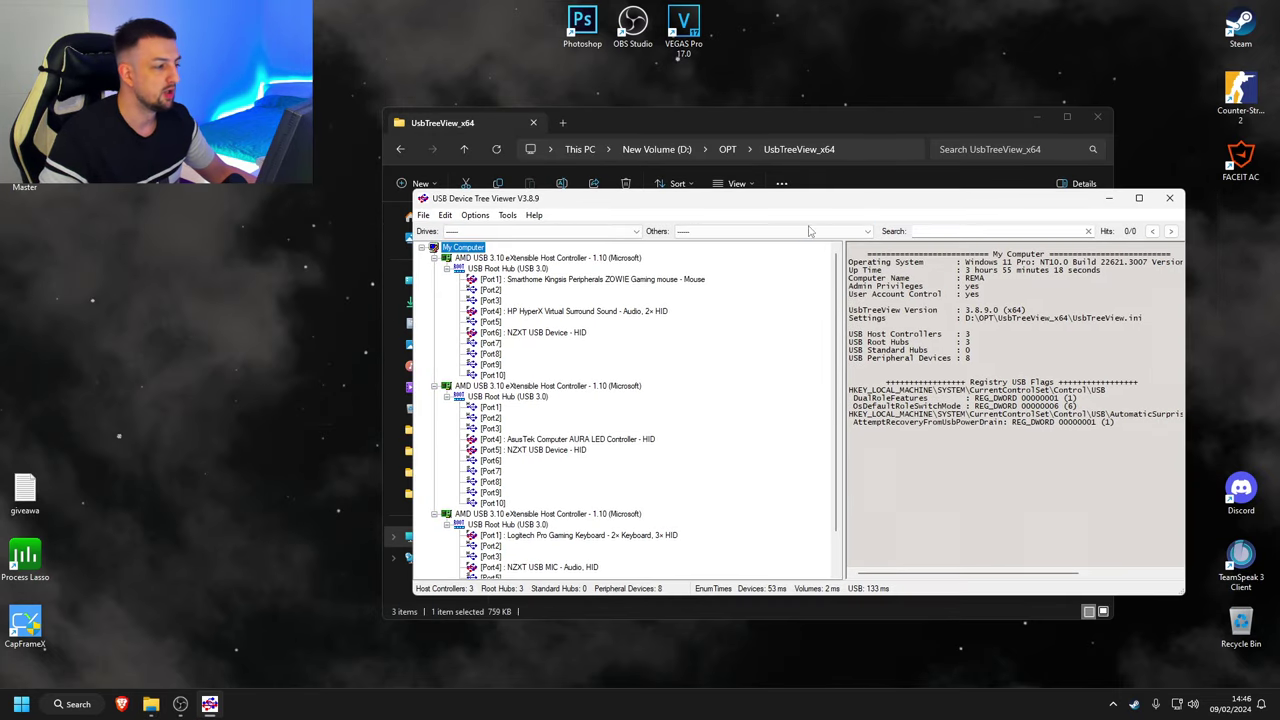
drag(716, 198, 686, 174)
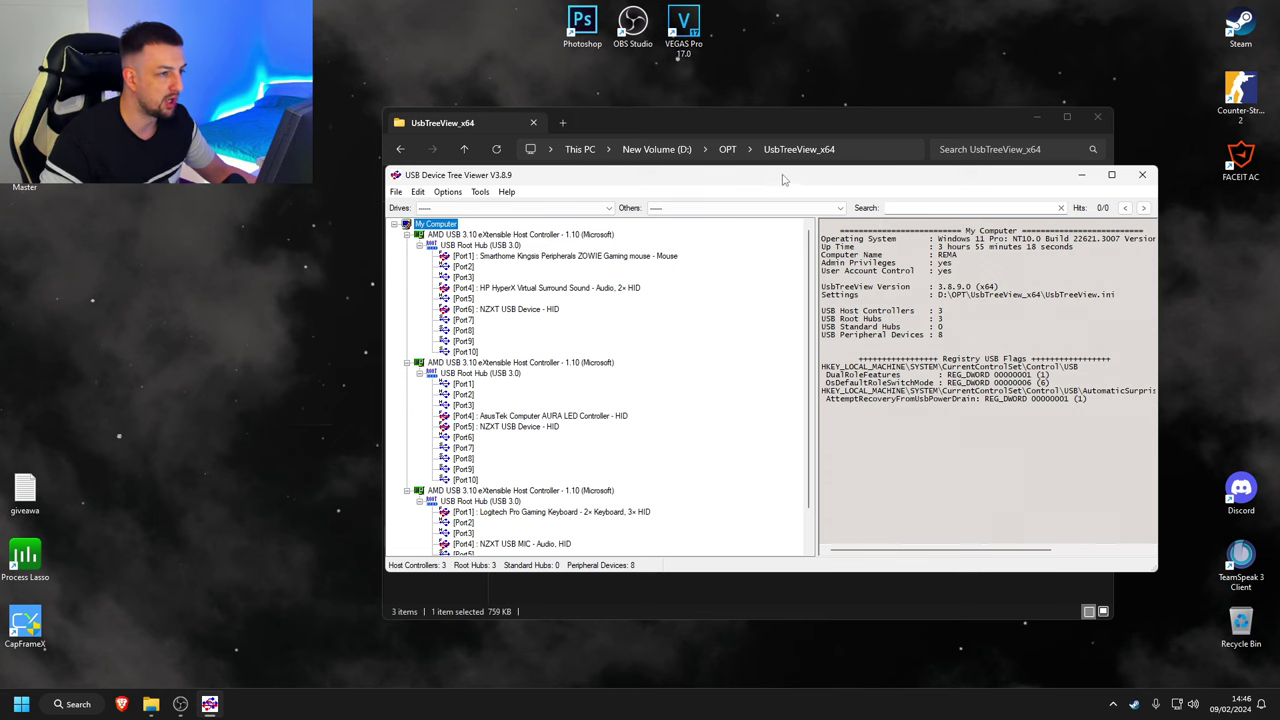
drag(786, 181, 814, 170)
- Examine which USB host controller the gaming mouse, headset, NZXT device and Logitech keyboard are each connected to
click(644, 247)
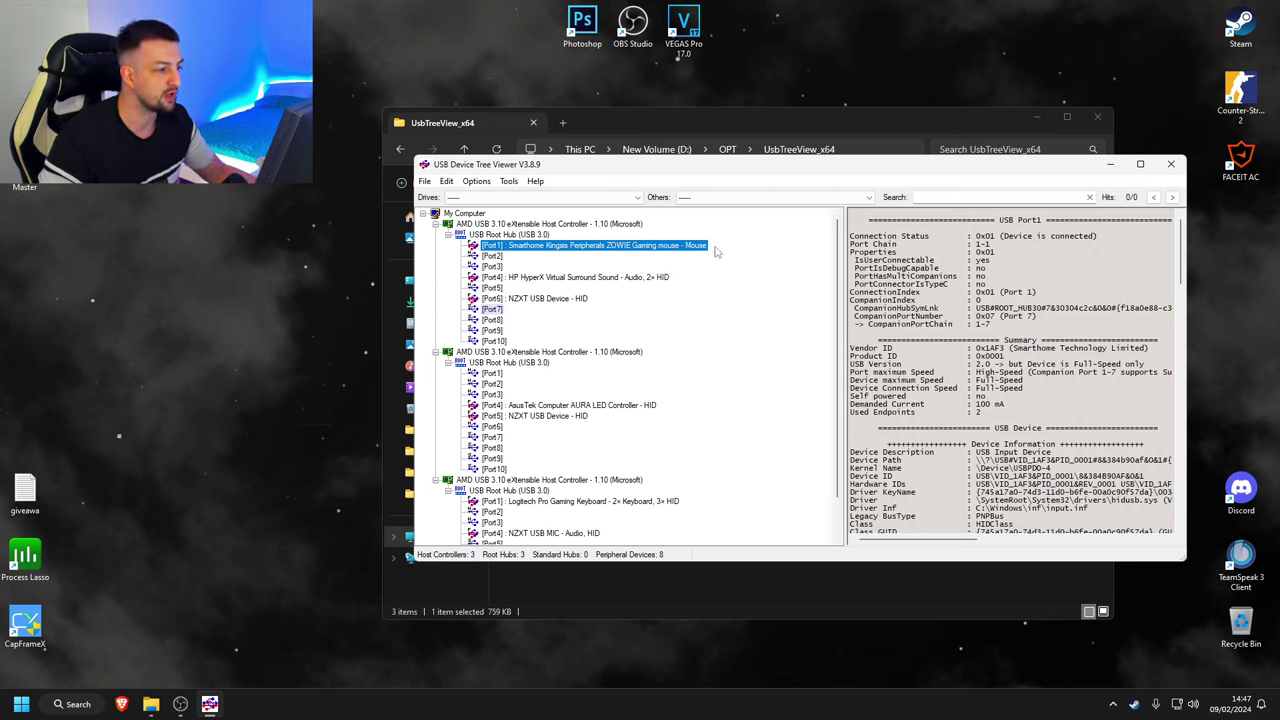
click(558, 279)
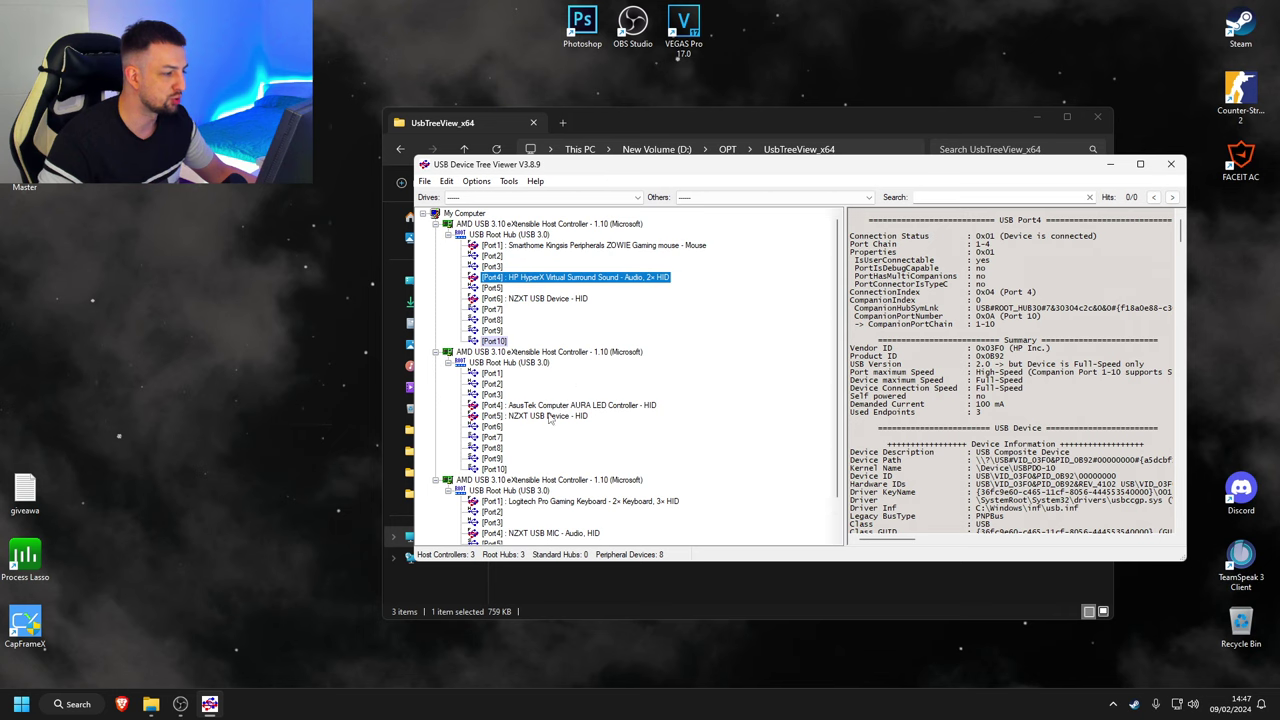
scroll(565, 415, down, 1)
click(550, 385)
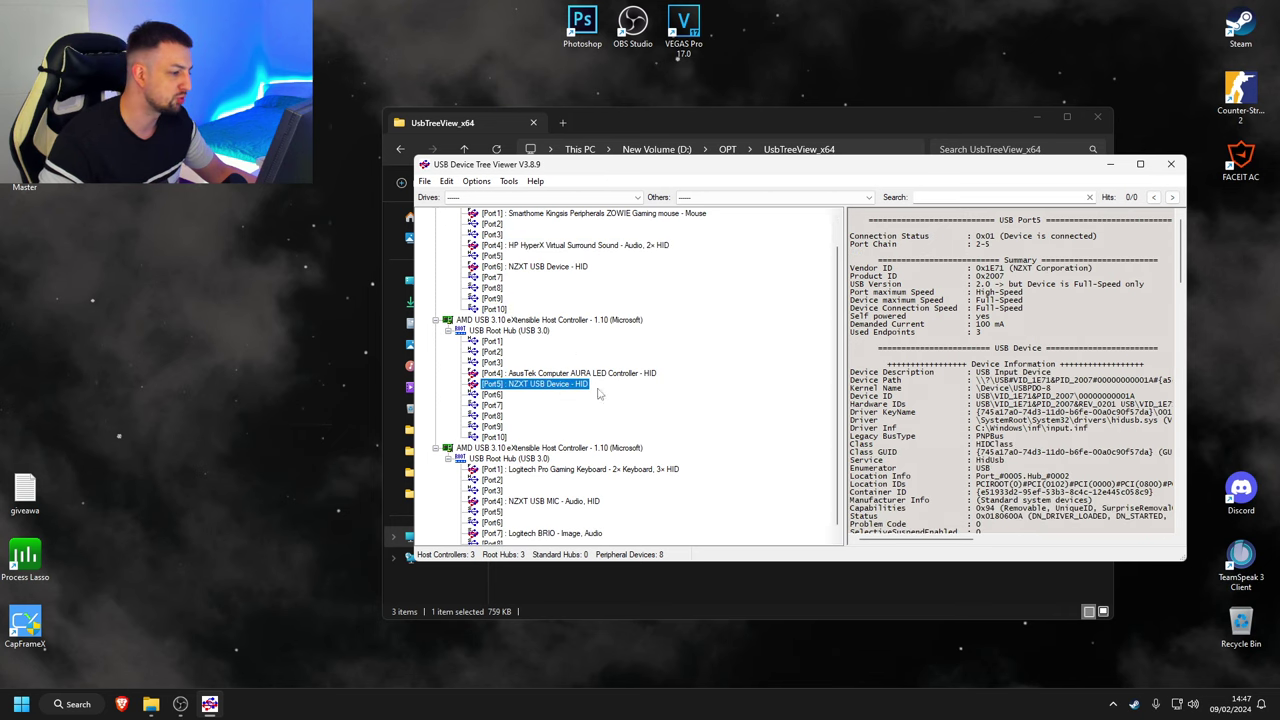
scroll(658, 414, down, 1)
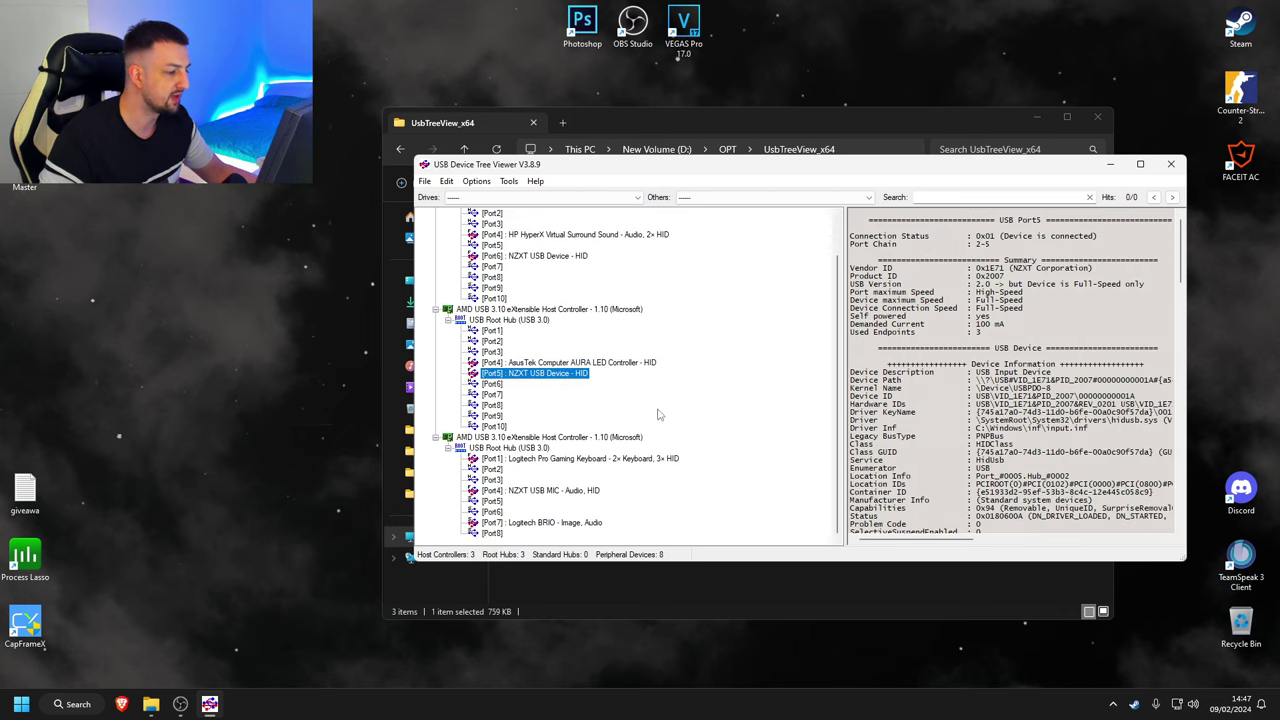
click(535, 462)
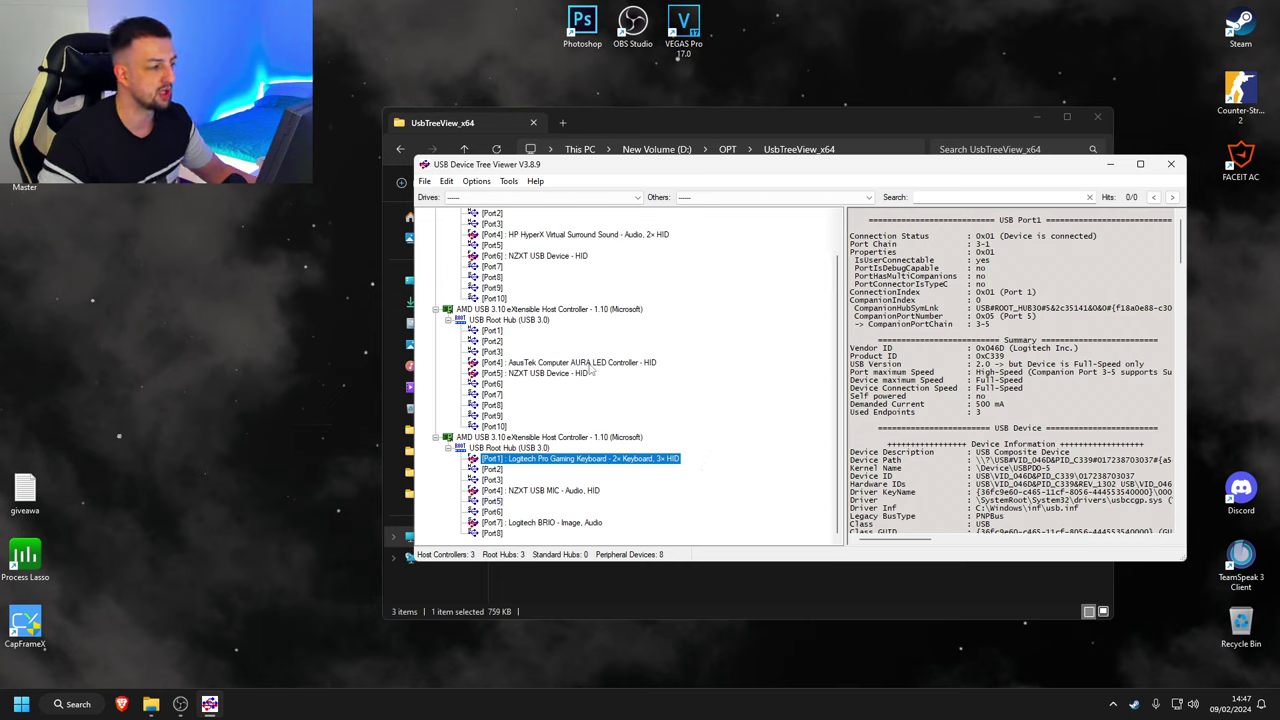
scroll(590, 367, up, 2)
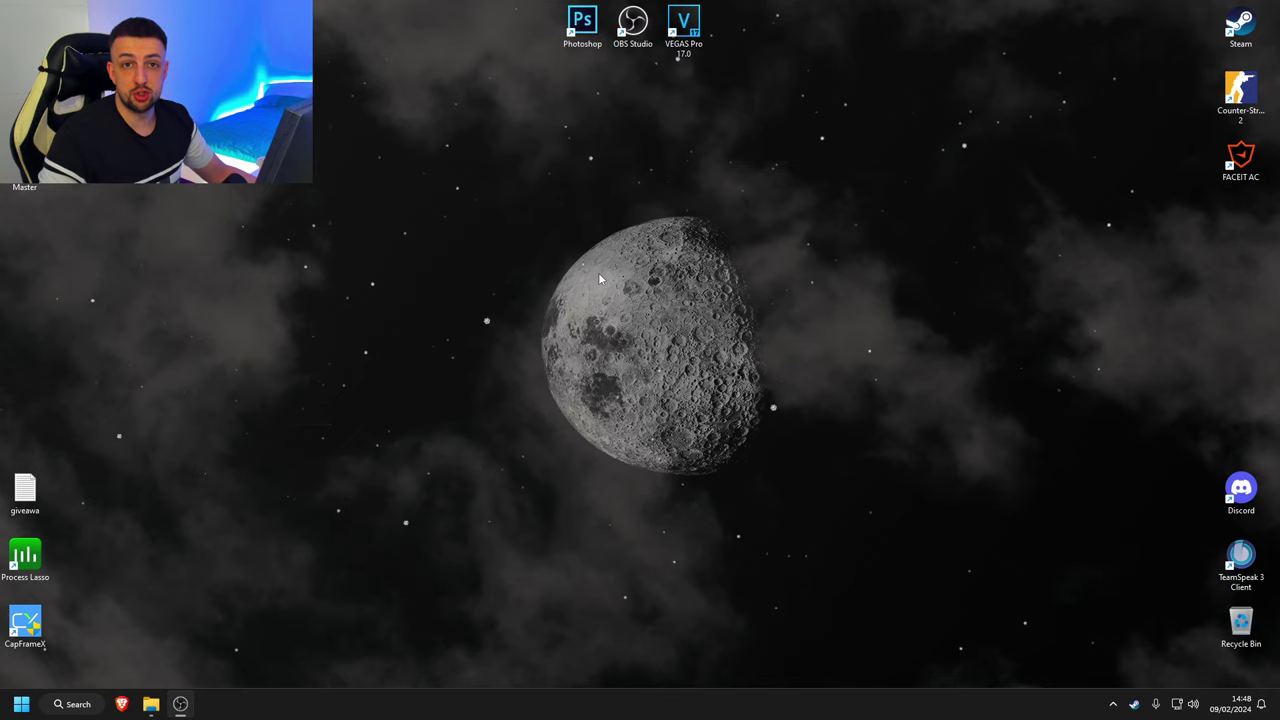
- Open the Windows display settings from the desktop, reposition the Settings window and go to the Display page under System
right_click(419, 316)
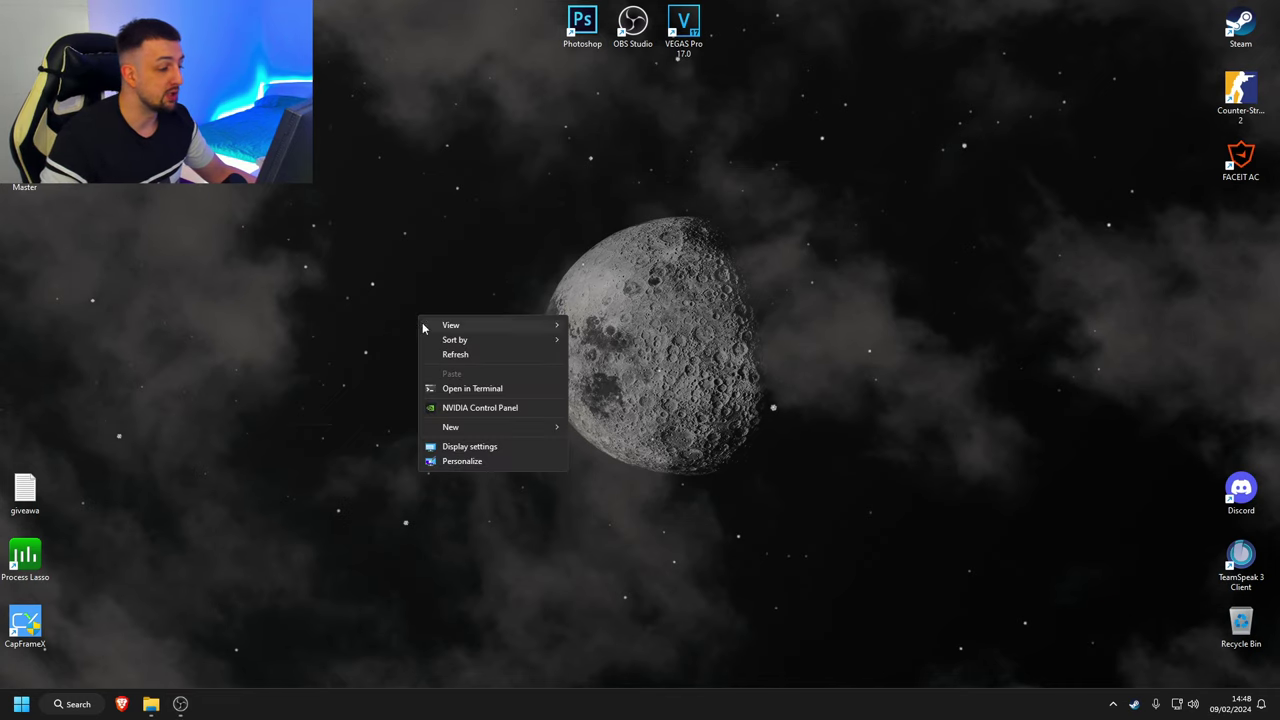
click(470, 447)
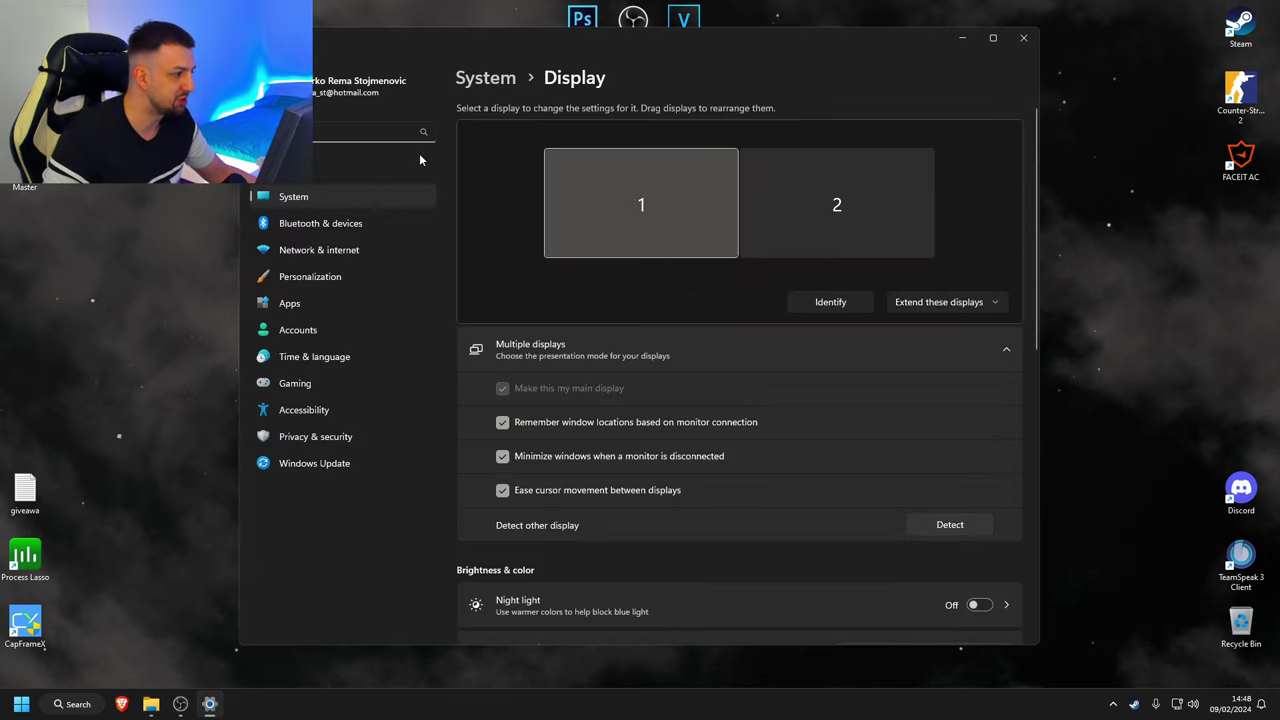
click(485, 78)
drag(565, 39, 652, 45)
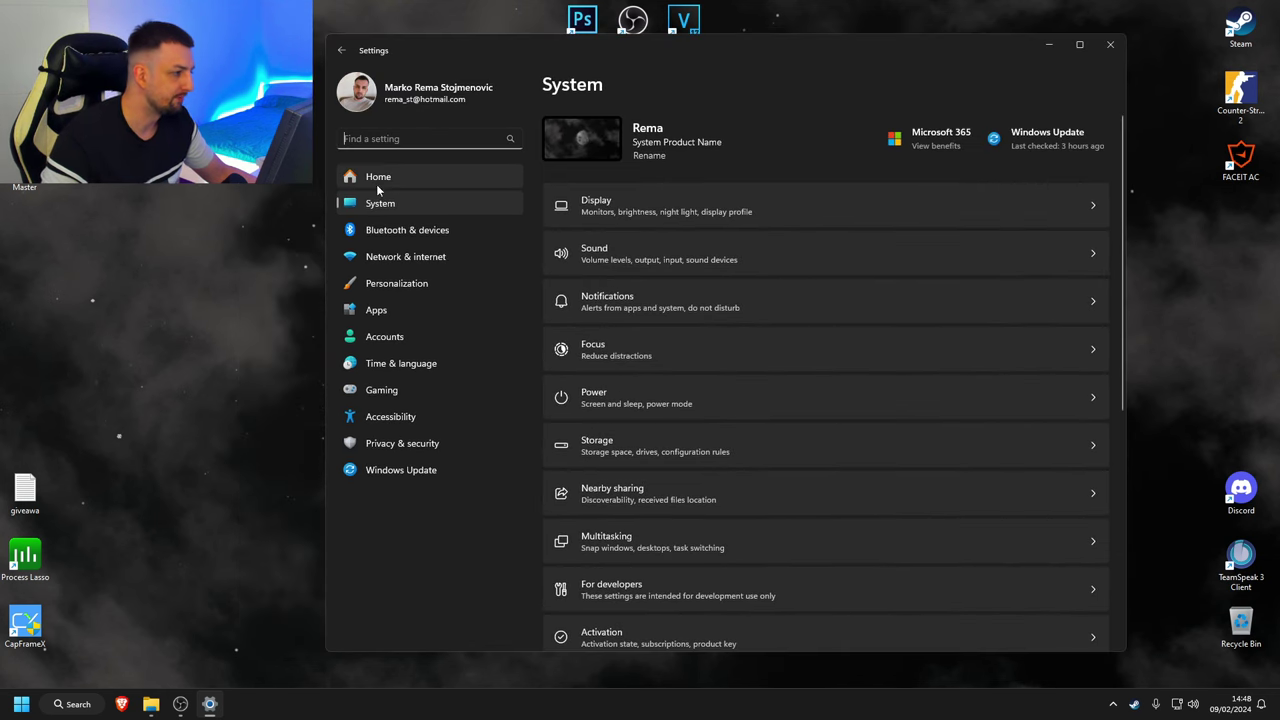
click(814, 213)
- Review the HDR, scale and resolution options, and open the advanced display settings to check the refresh rate
scroll(860, 400, down, 2)
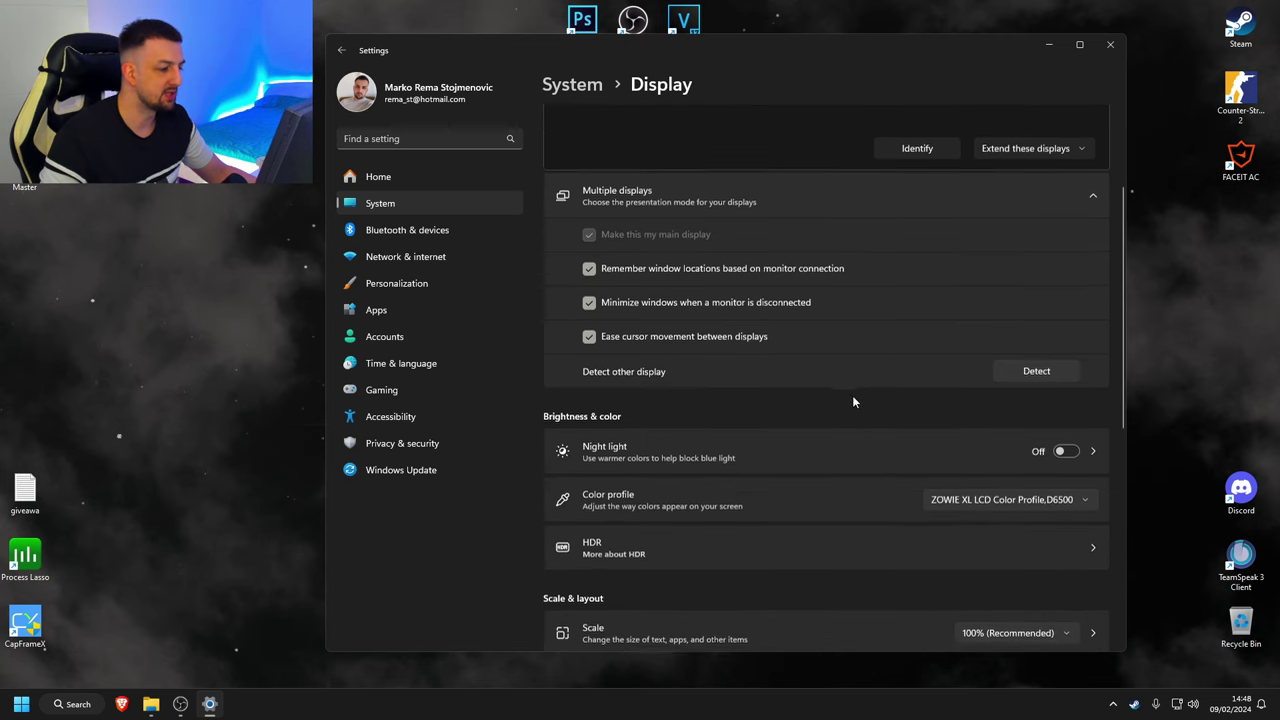
scroll(810, 410, down, 1)
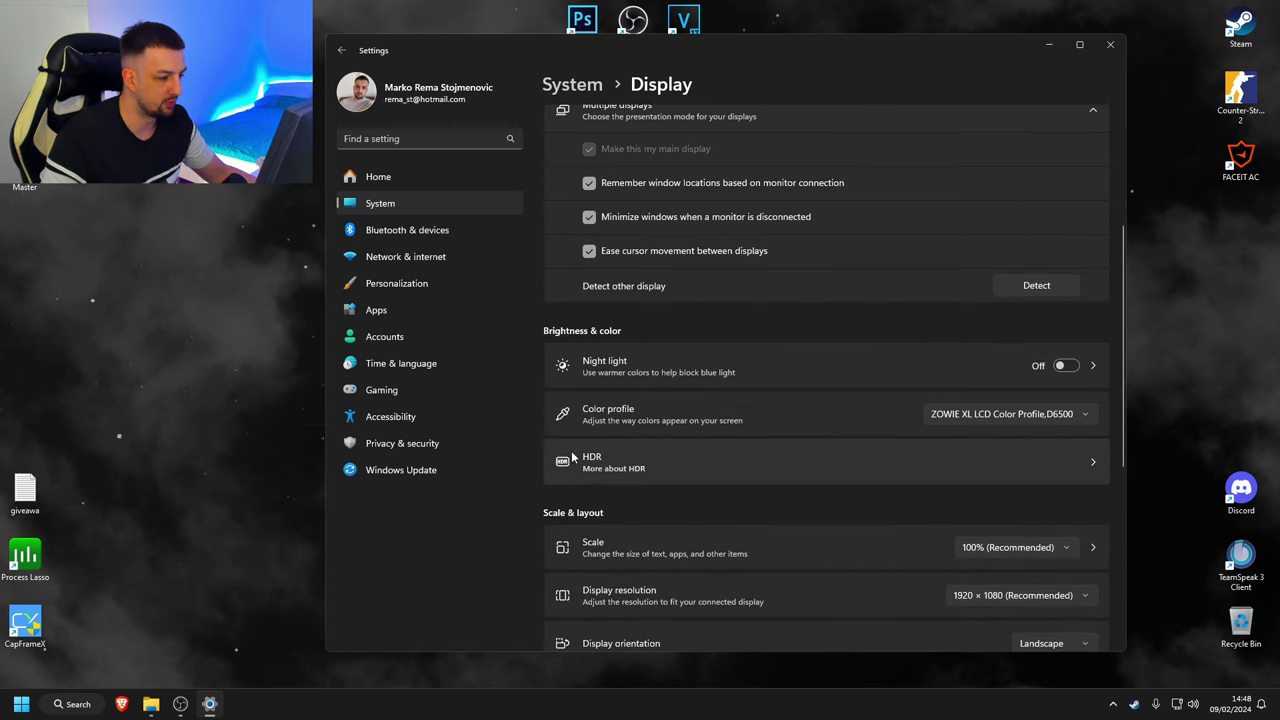
scroll(737, 478, down, 1)
scroll(829, 478, down, 3)
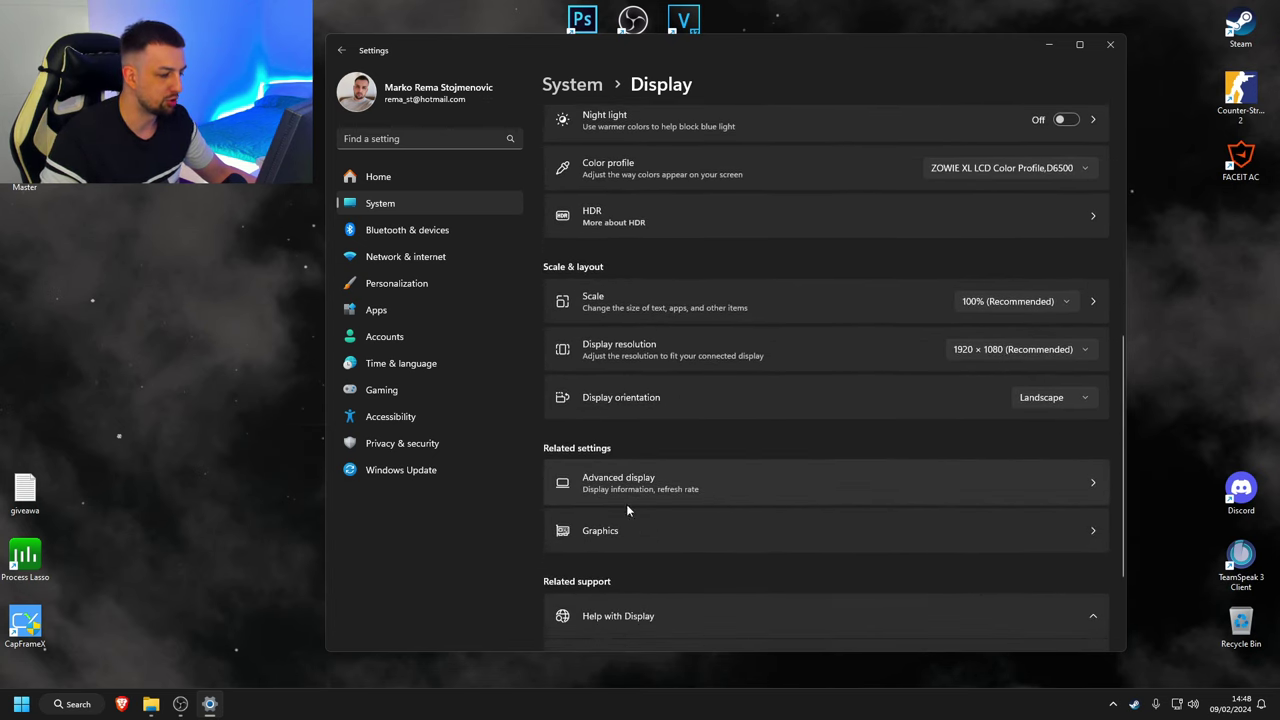
click(852, 470)
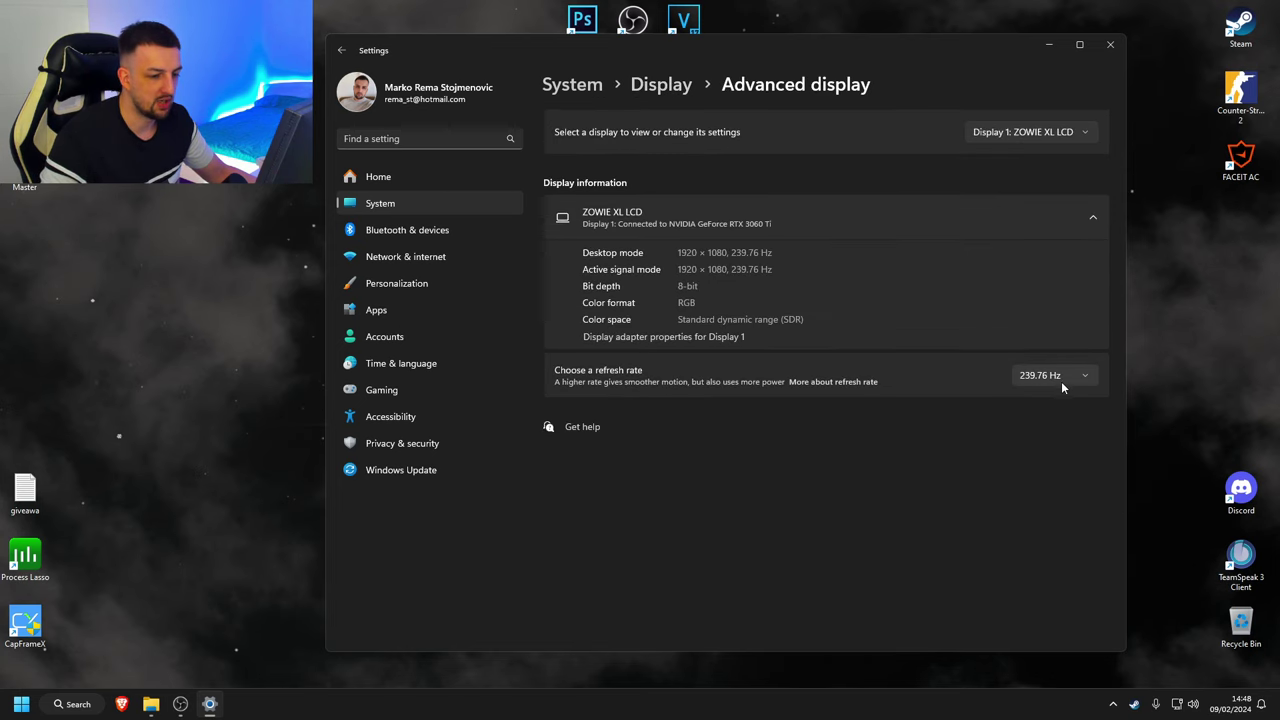
- Review the brightness, scale and related options on the Display page, including a brief look at the advanced display settings
click(661, 85)
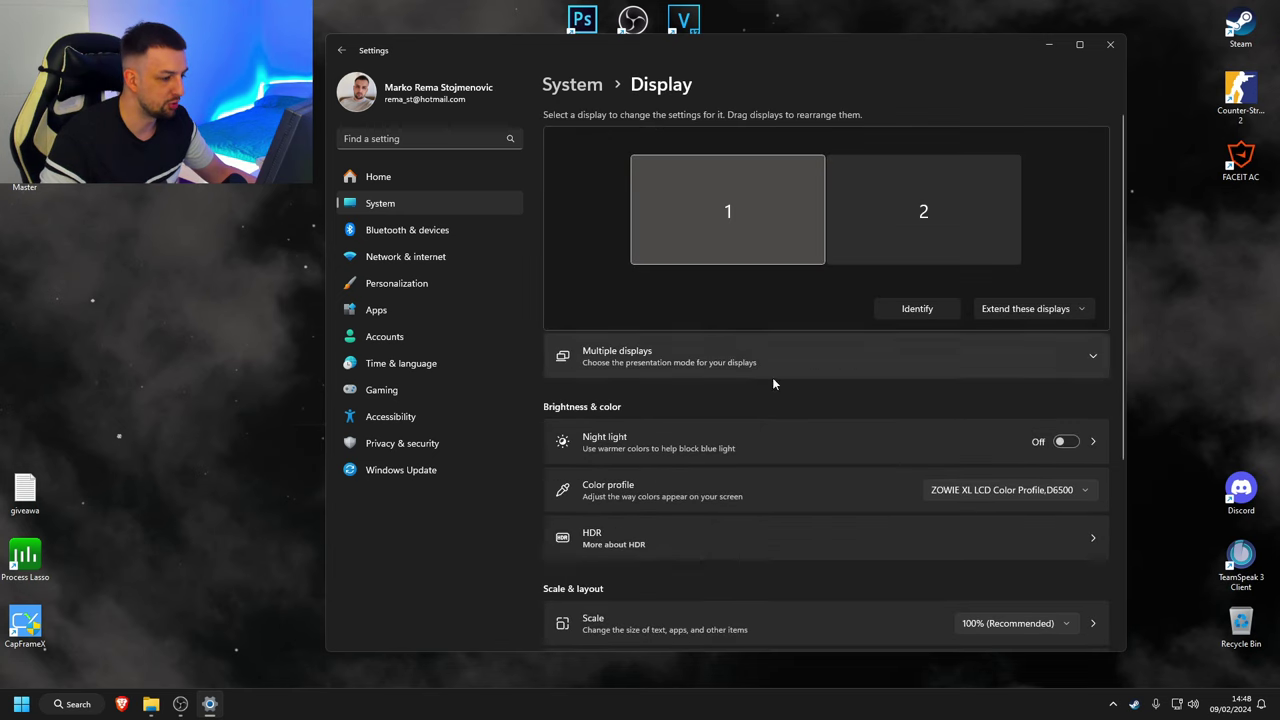
scroll(810, 430, down, 2)
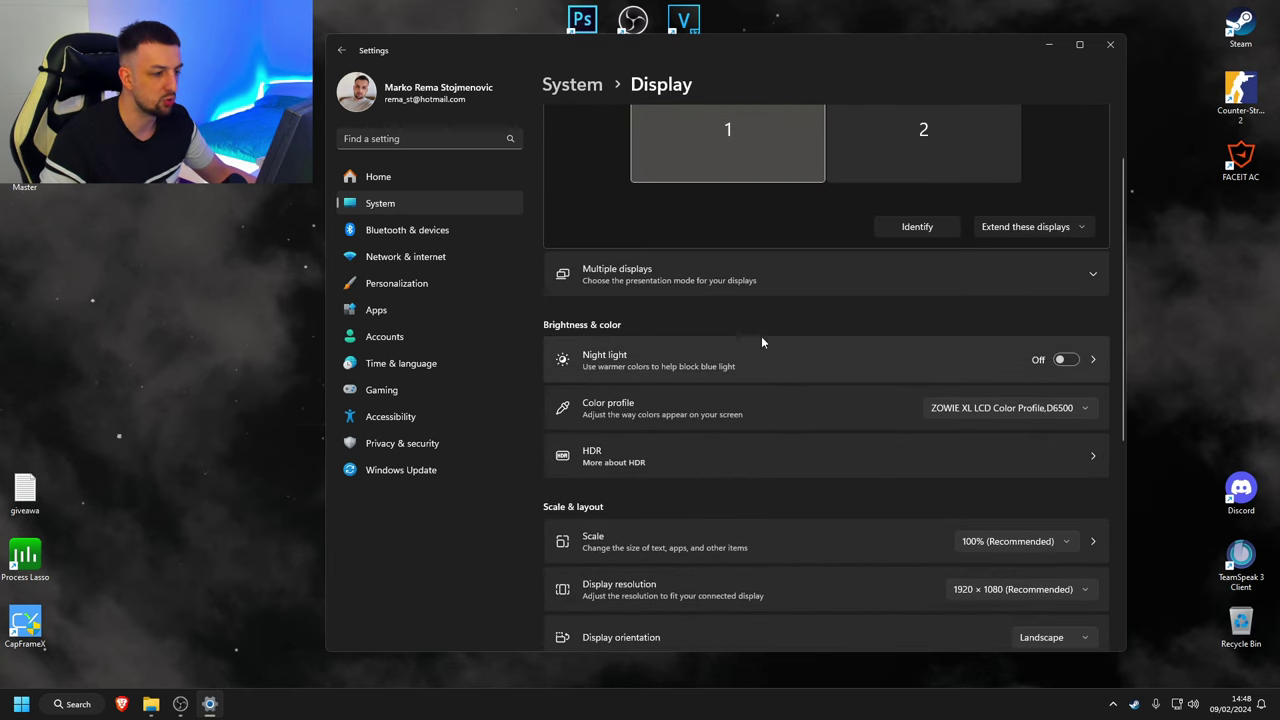
scroll(776, 463, down, 2)
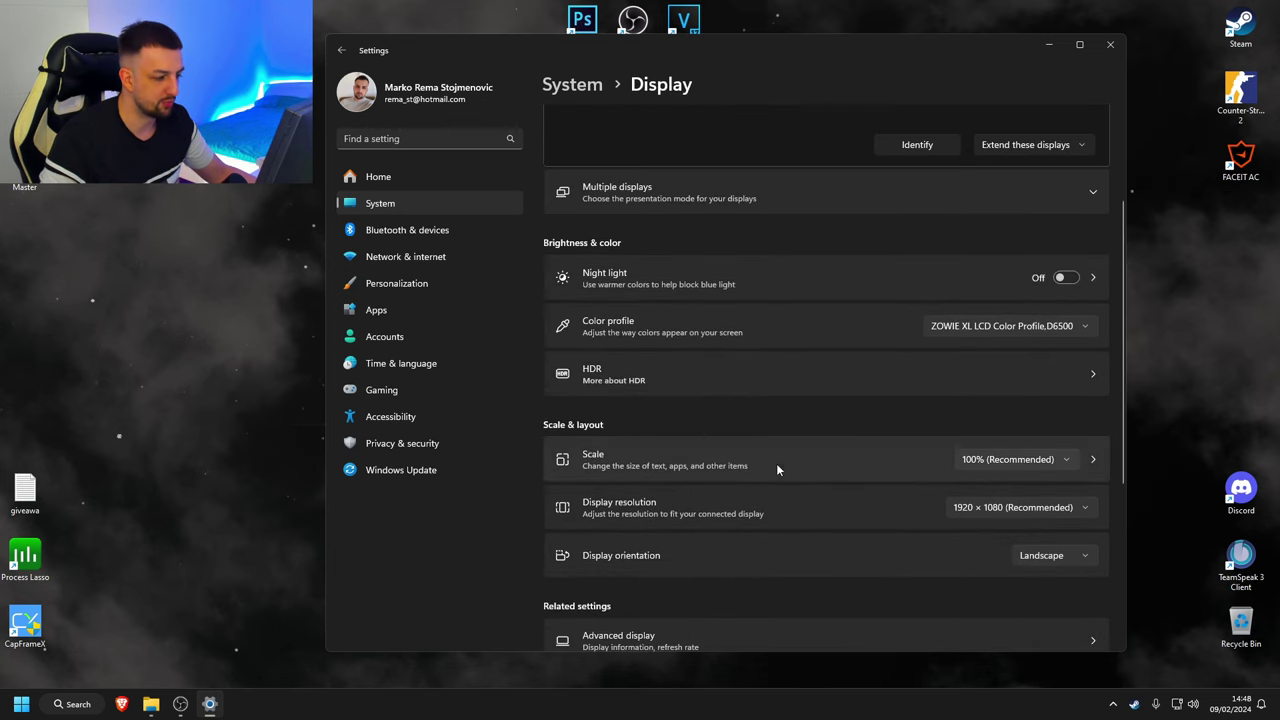
scroll(789, 509, down, 3)
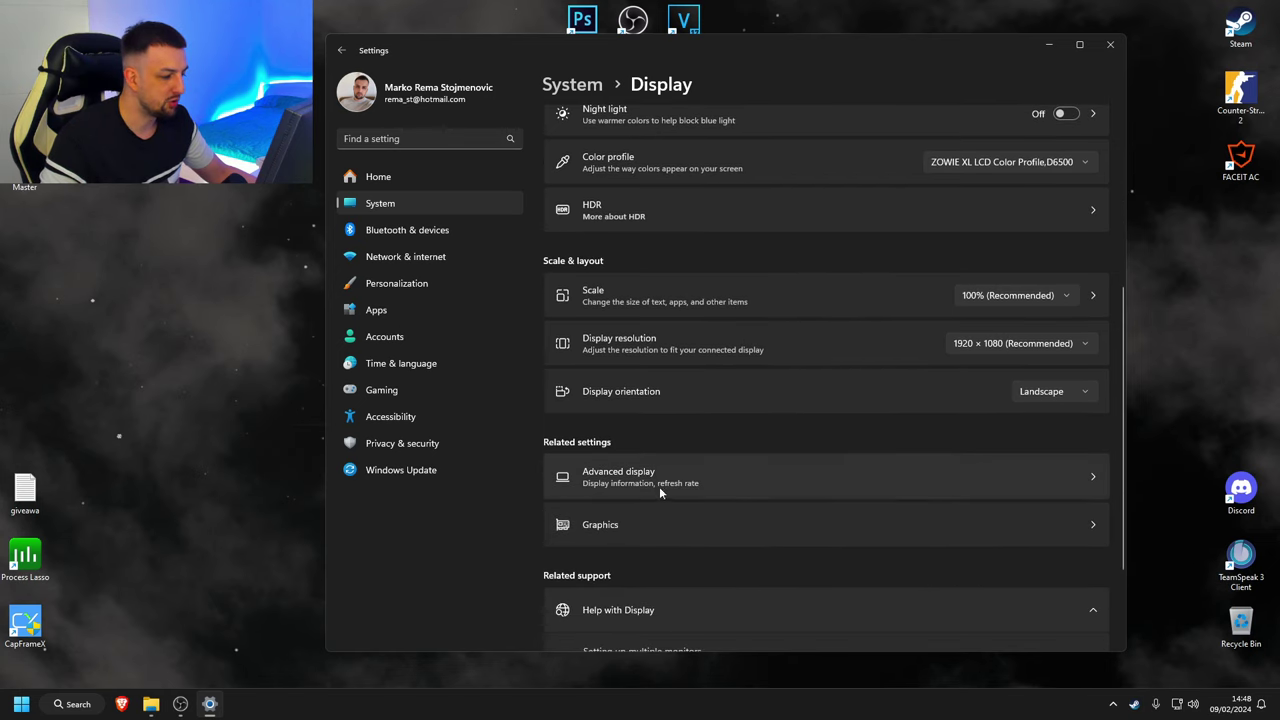
click(661, 487)
key(alt+Left)
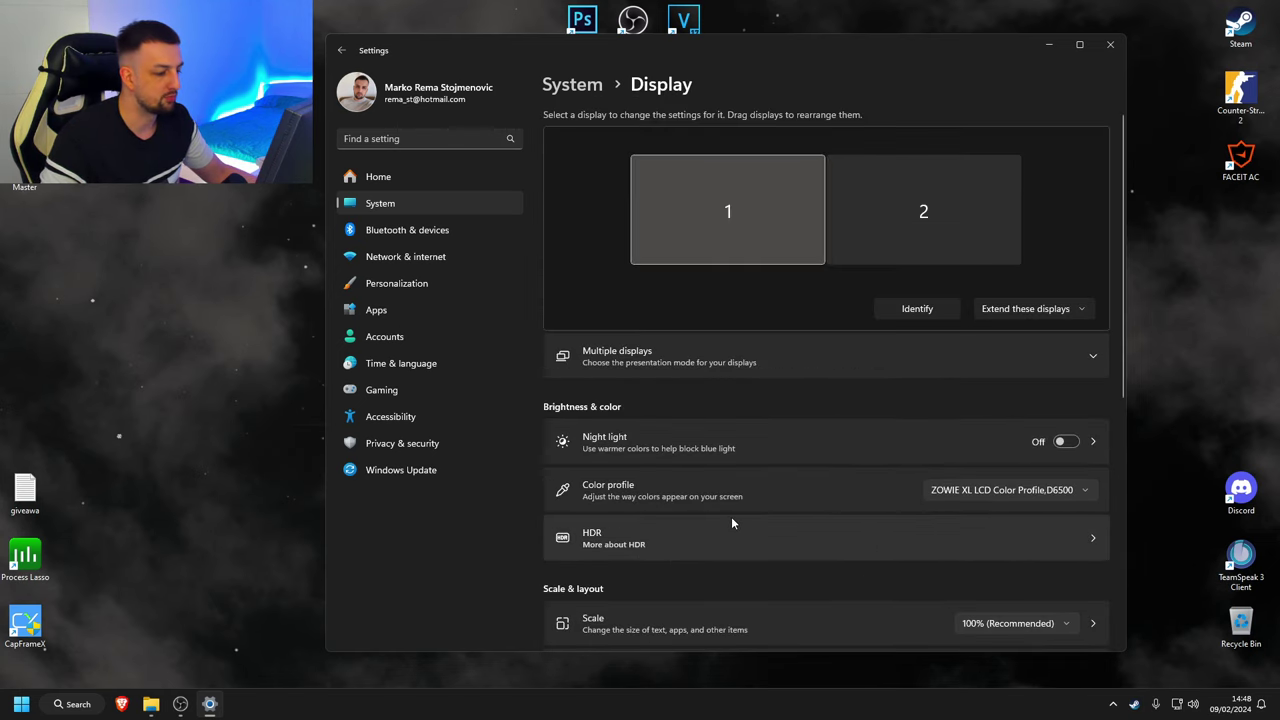
scroll(731, 516, down, 2)
scroll(731, 516, down, 2)
scroll(731, 516, down, 3)
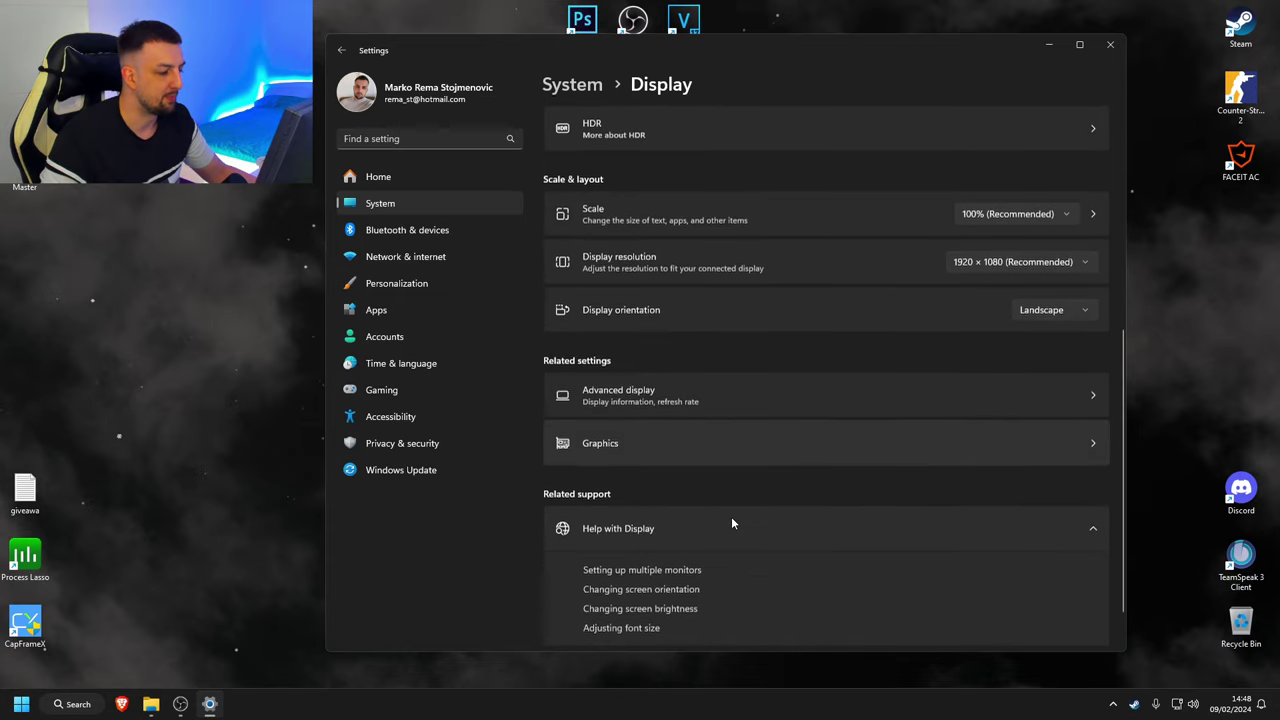
- Go to the System Sound page, open More sound settings and move the Sound dialog over the Settings window
click(580, 85)
click(760, 258)
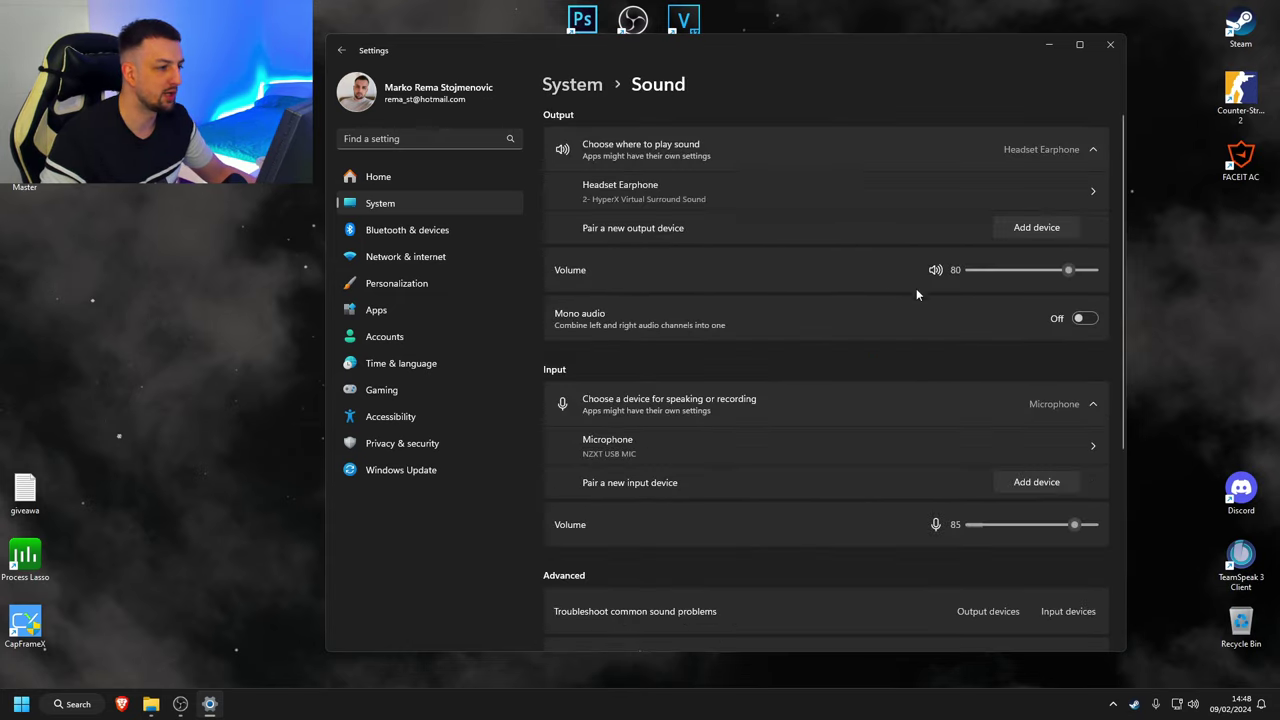
scroll(870, 428, down, 3)
scroll(870, 425, down, 1)
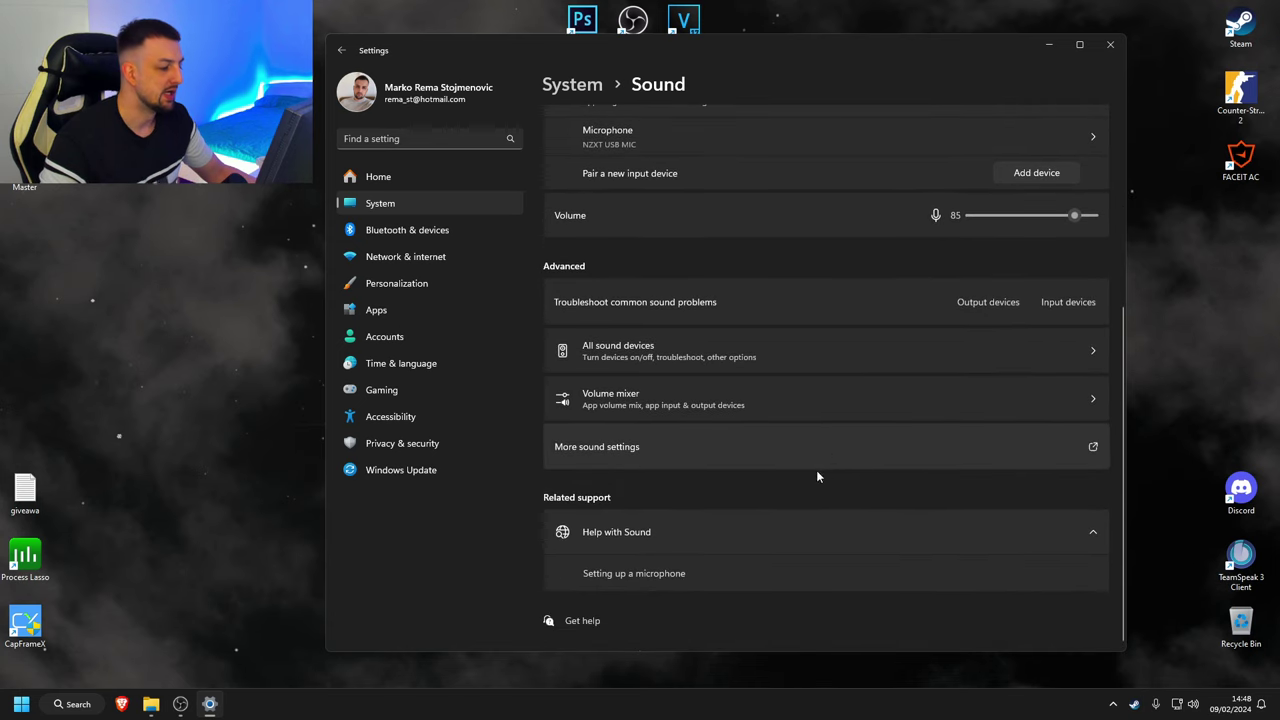
click(706, 441)
drag(150, 193, 948, 99)
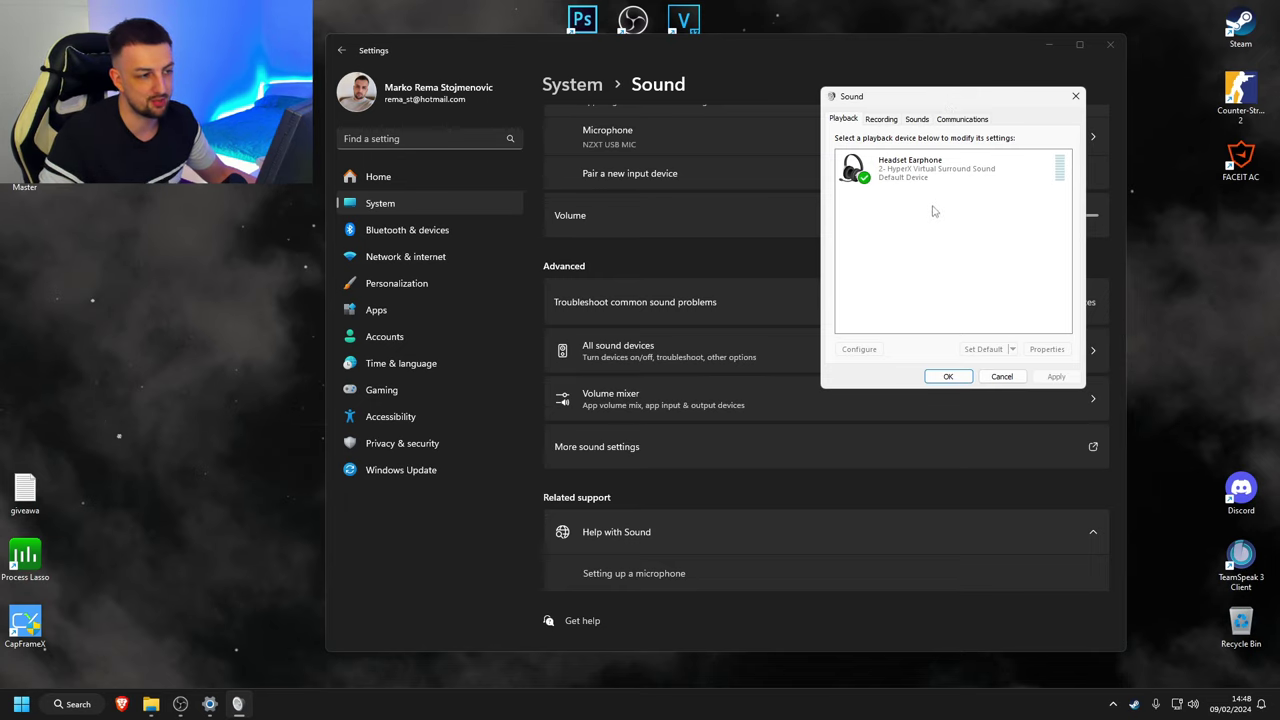
- Show the disabled playback devices, review the list of audio outputs and hide the disabled ones again
right_click(890, 216)
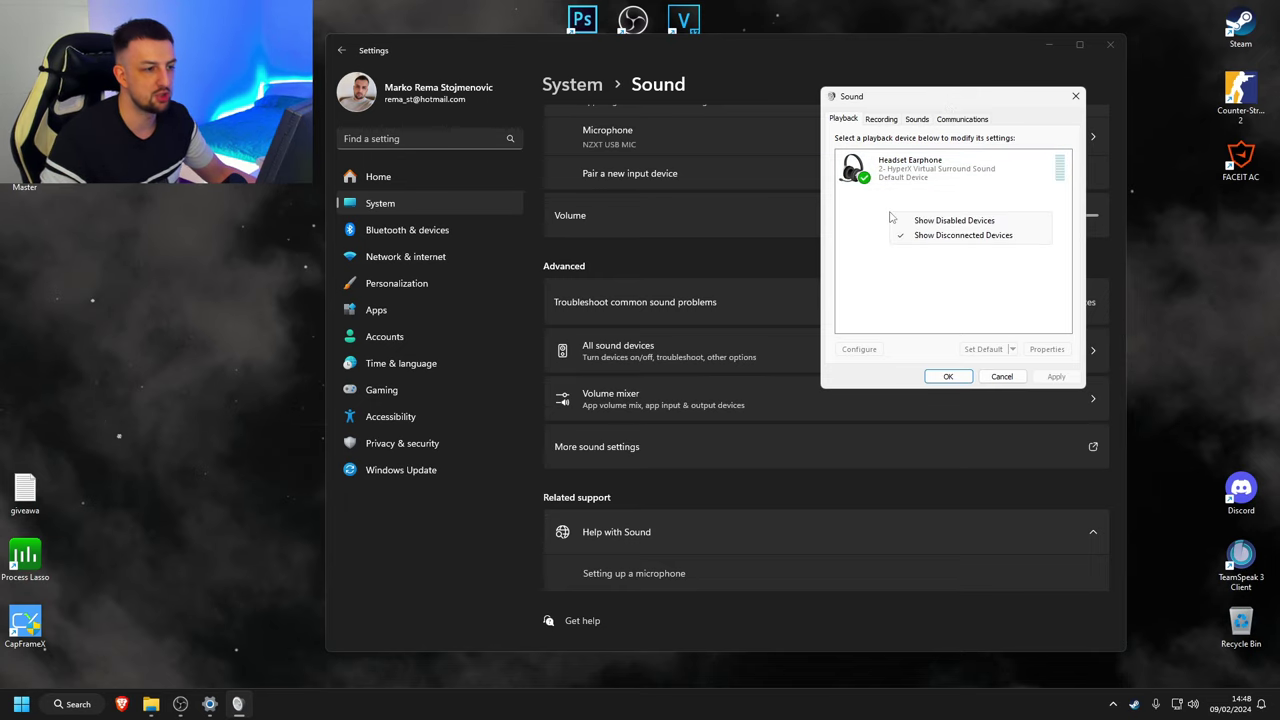
click(953, 221)
scroll(905, 228, down, 3)
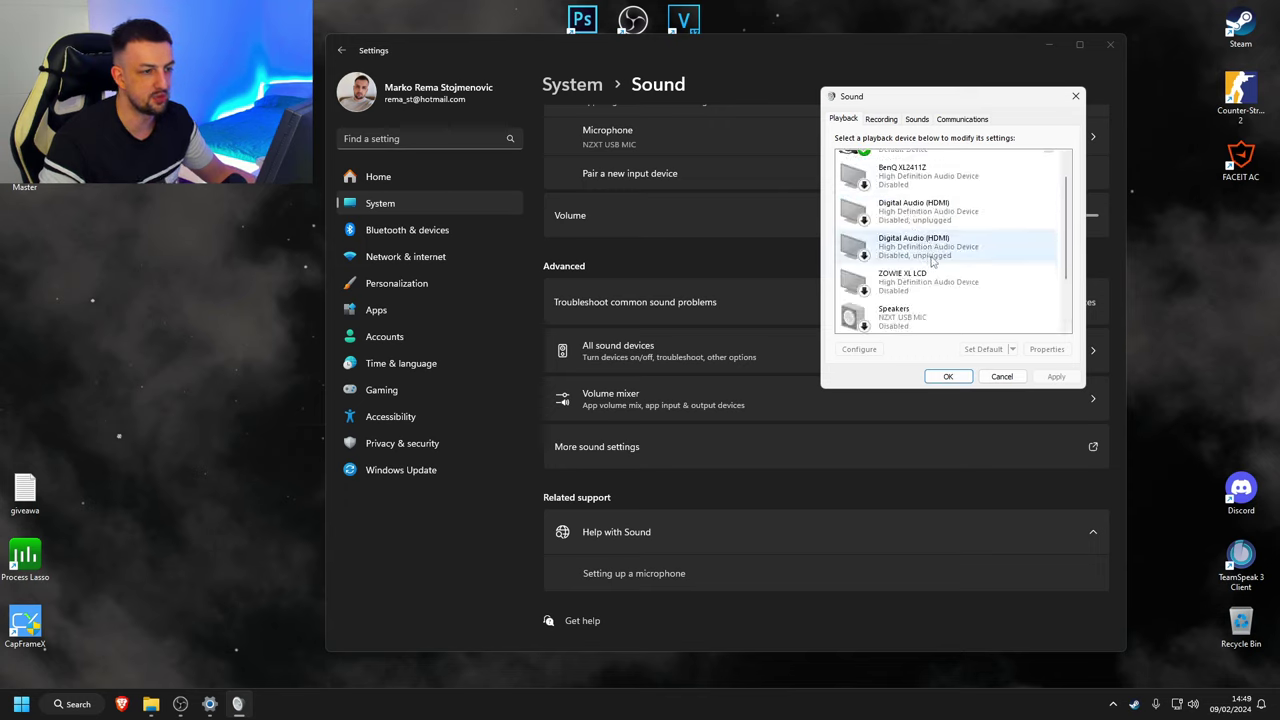
scroll(1062, 289, up, 2)
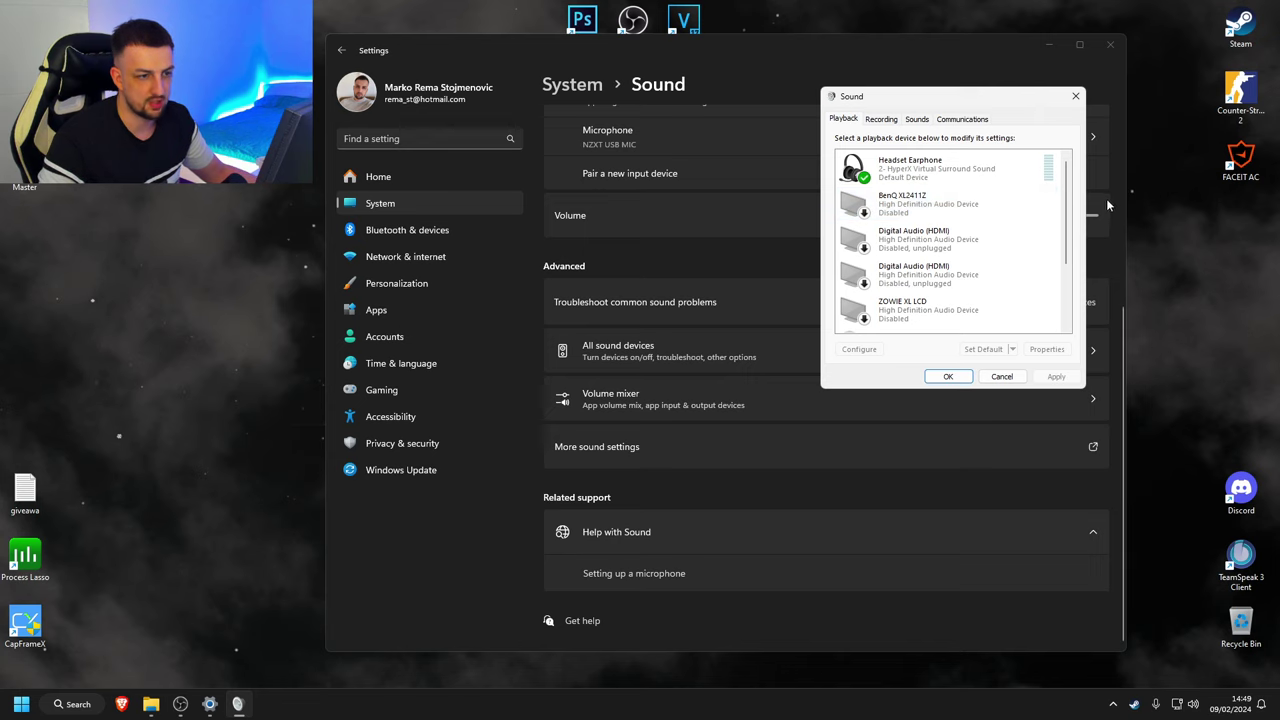
scroll(1030, 220, down, 1)
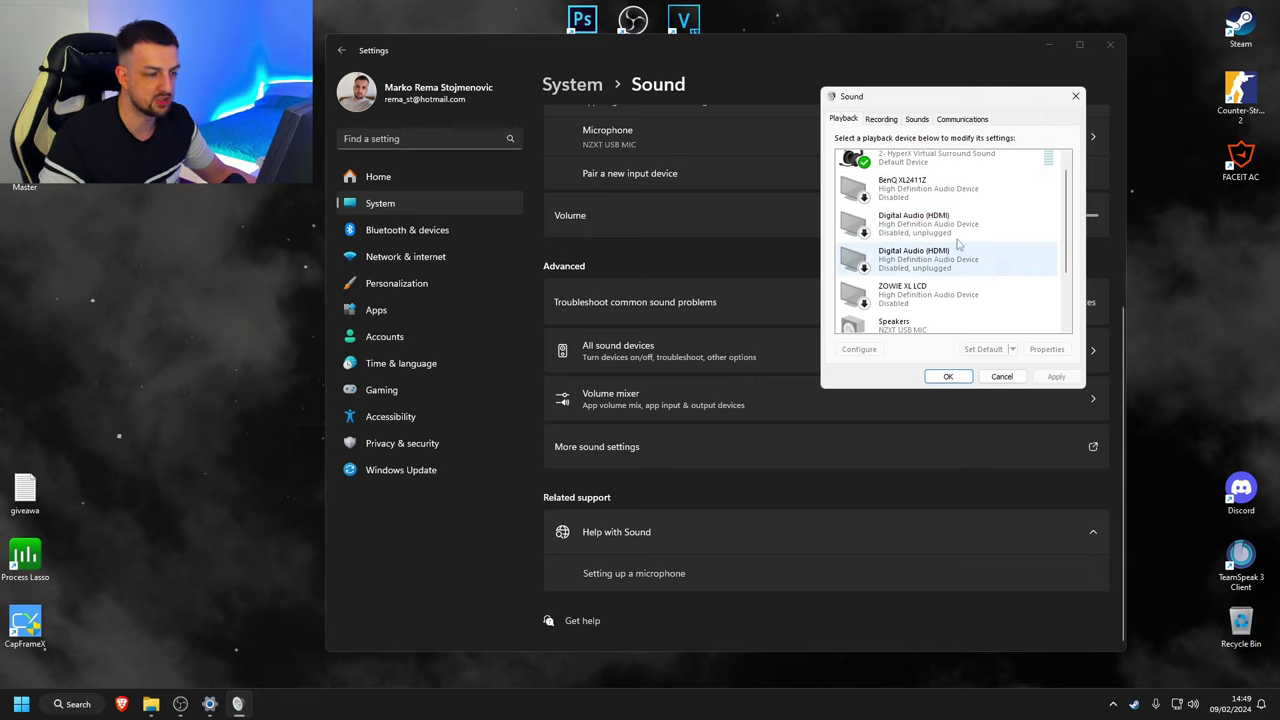
drag(1067, 228, 1068, 250)
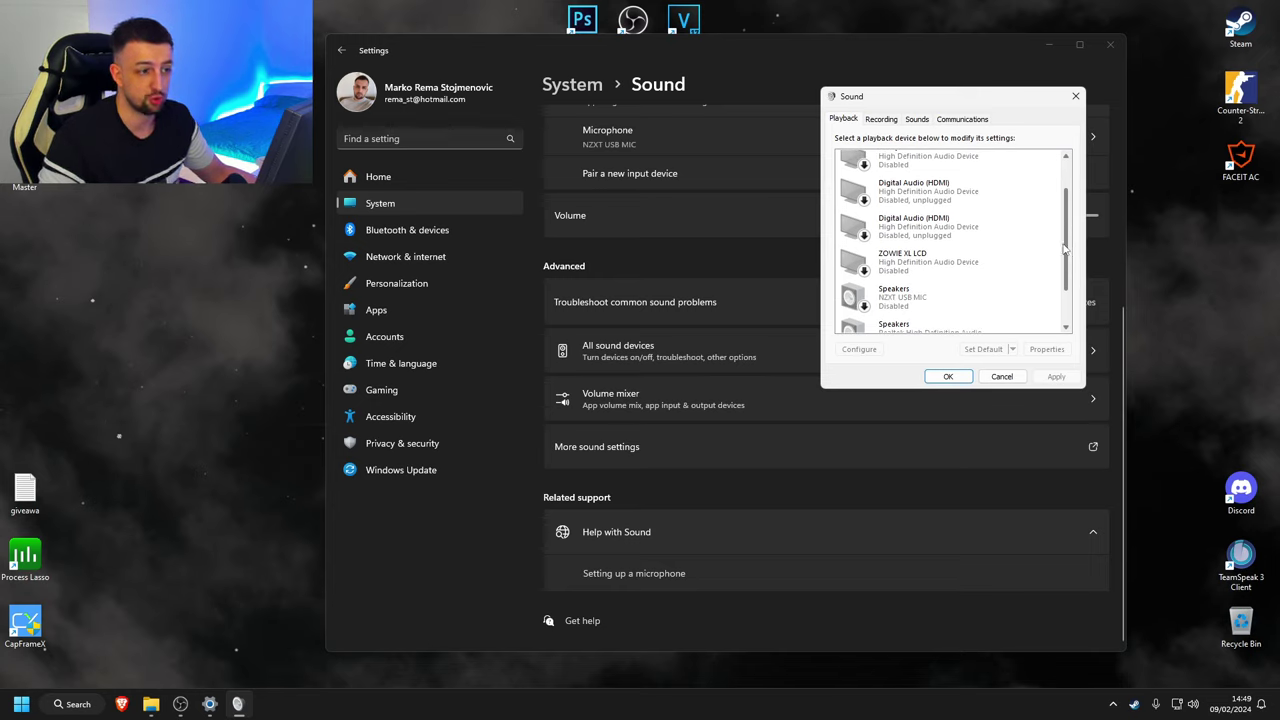
scroll(1000, 230, up, 2)
right_click(988, 190)
click(985, 262)
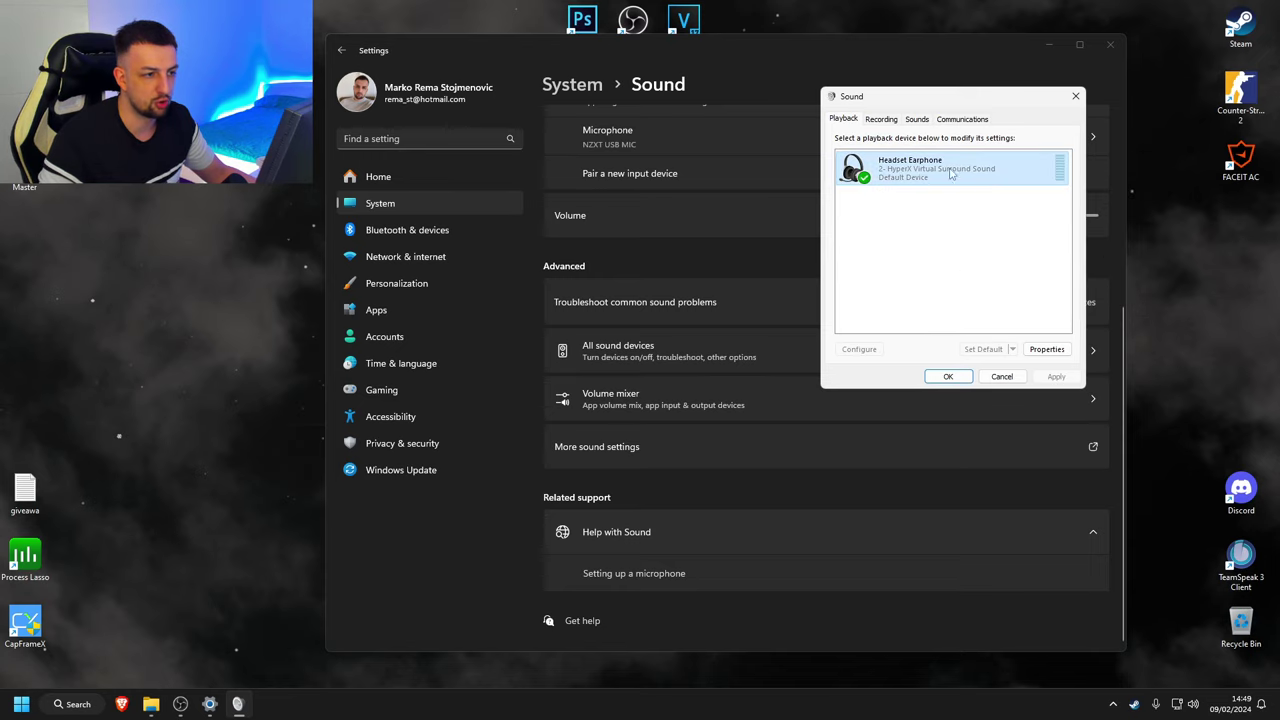
right_click(899, 166)
click(898, 182)
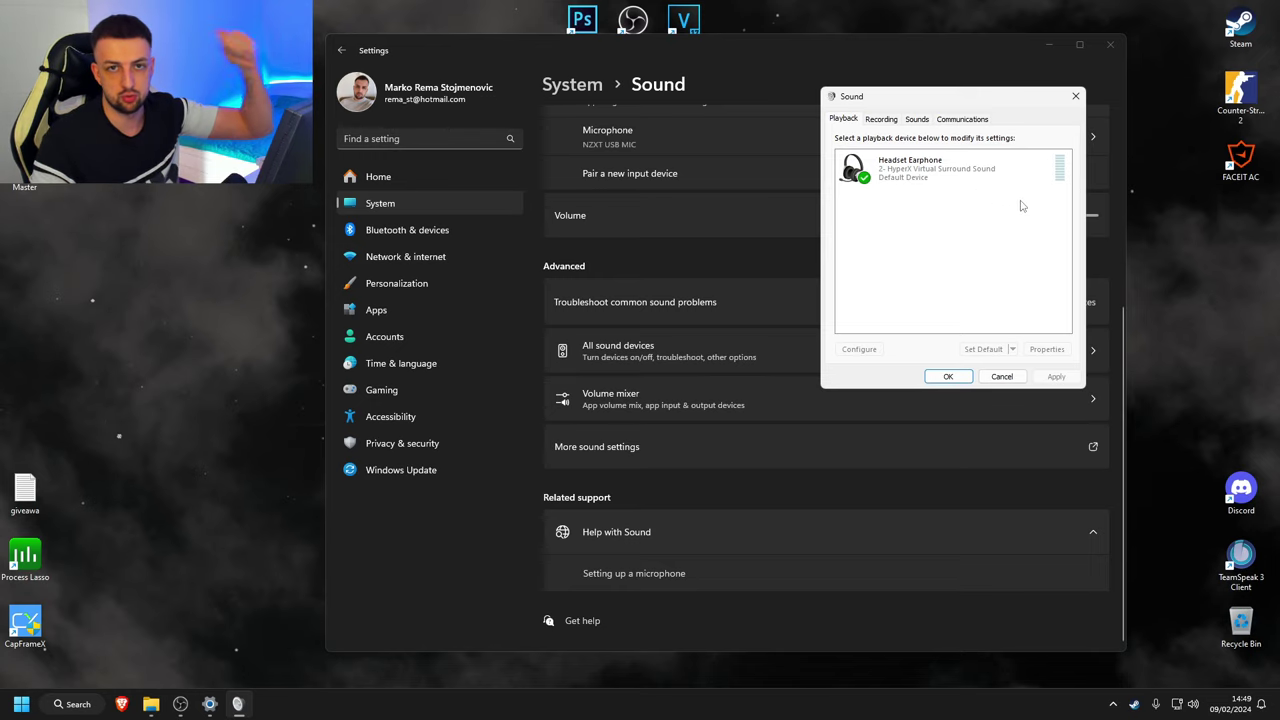
- Check the recording devices, sound scheme and communications activity settings, and cancel the Sound dialog
click(881, 119)
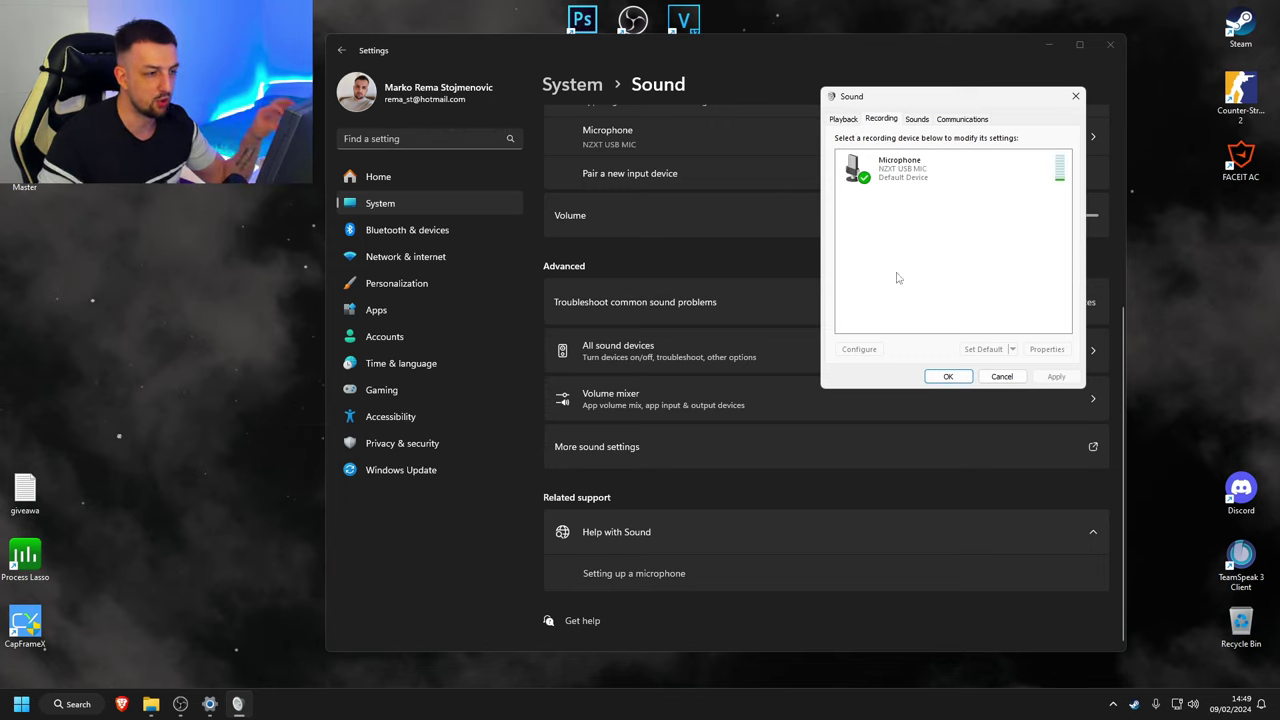
click(920, 121)
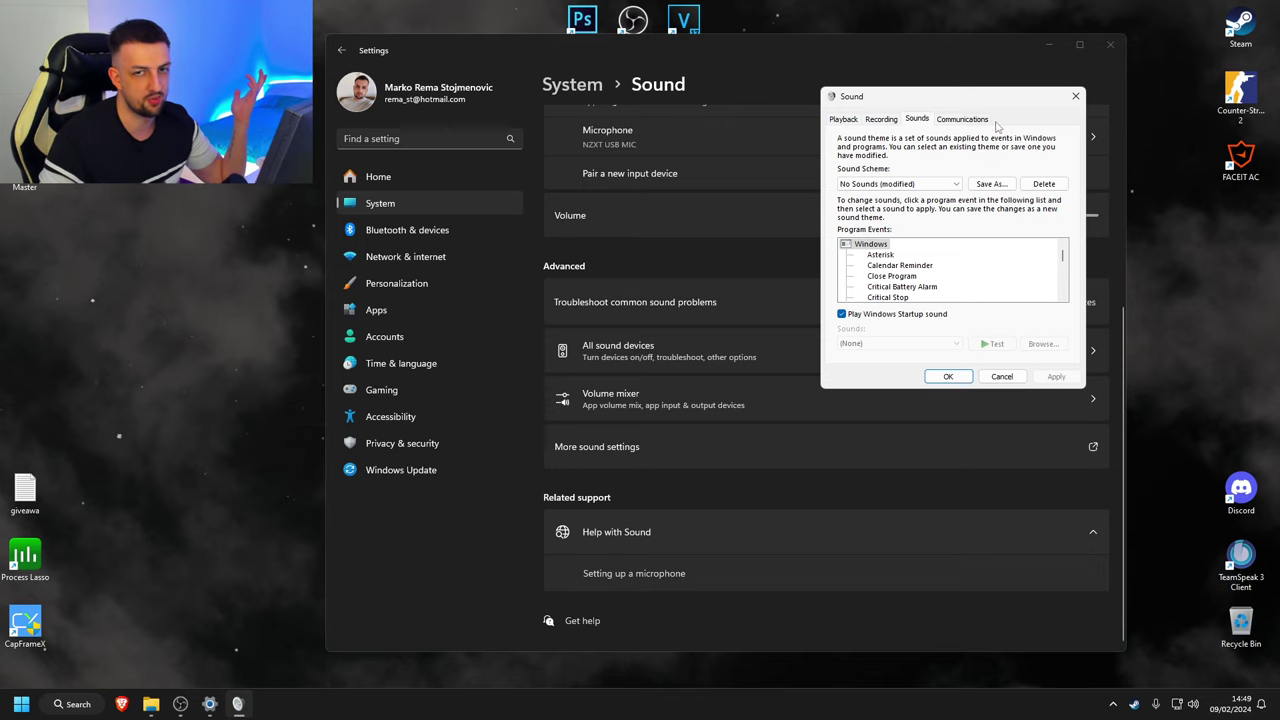
click(965, 120)
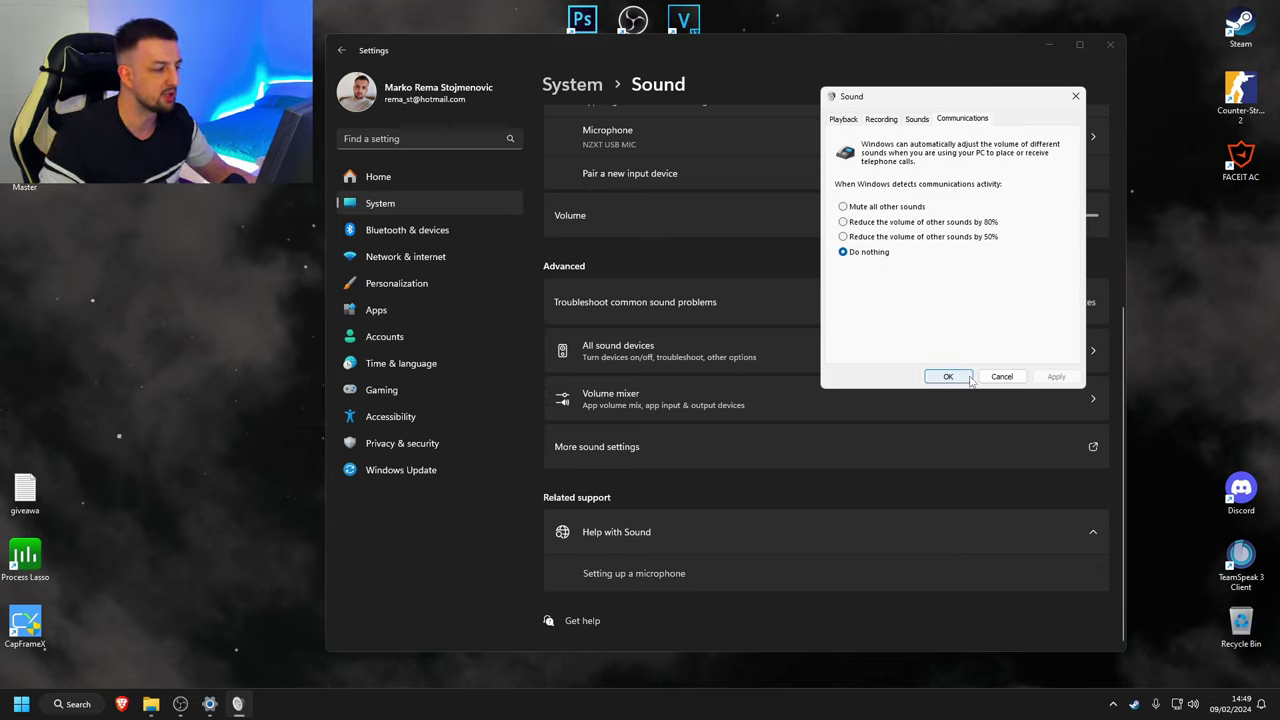
click(1001, 377)
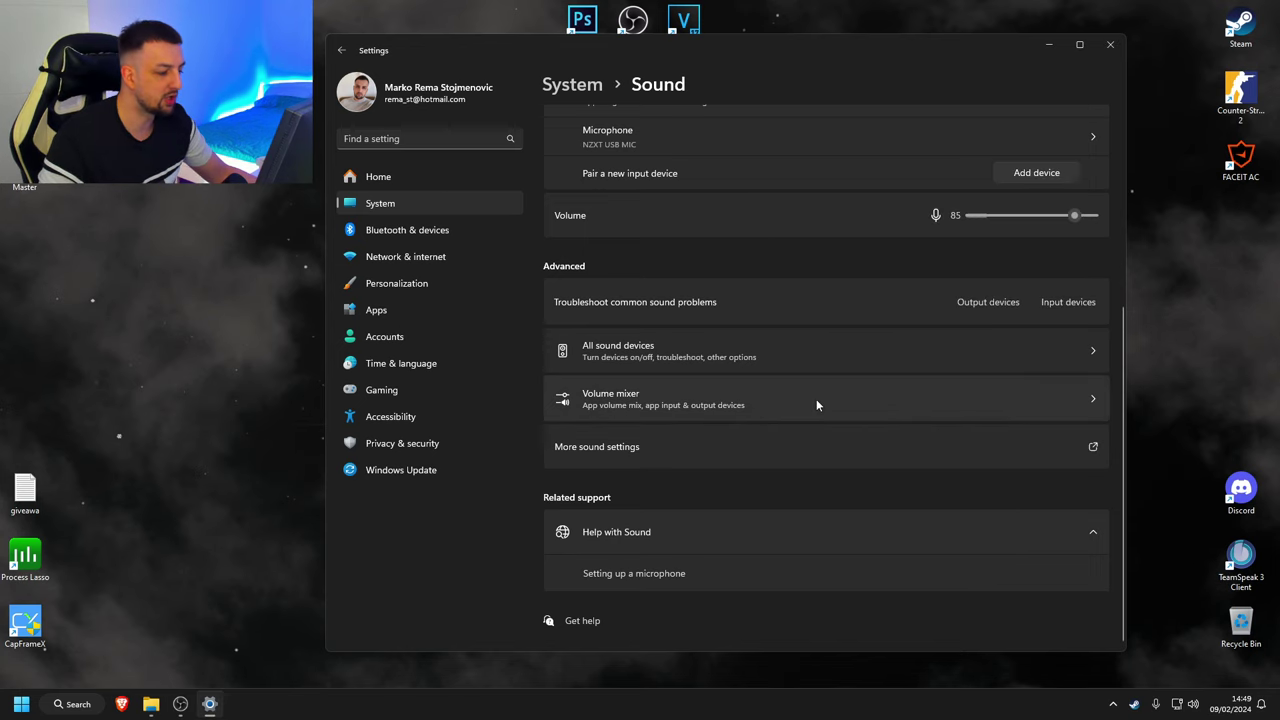
- Go to the System Notifications page and check the options for turning on do not disturb automatically
scroll(766, 401, up, 5)
click(590, 86)
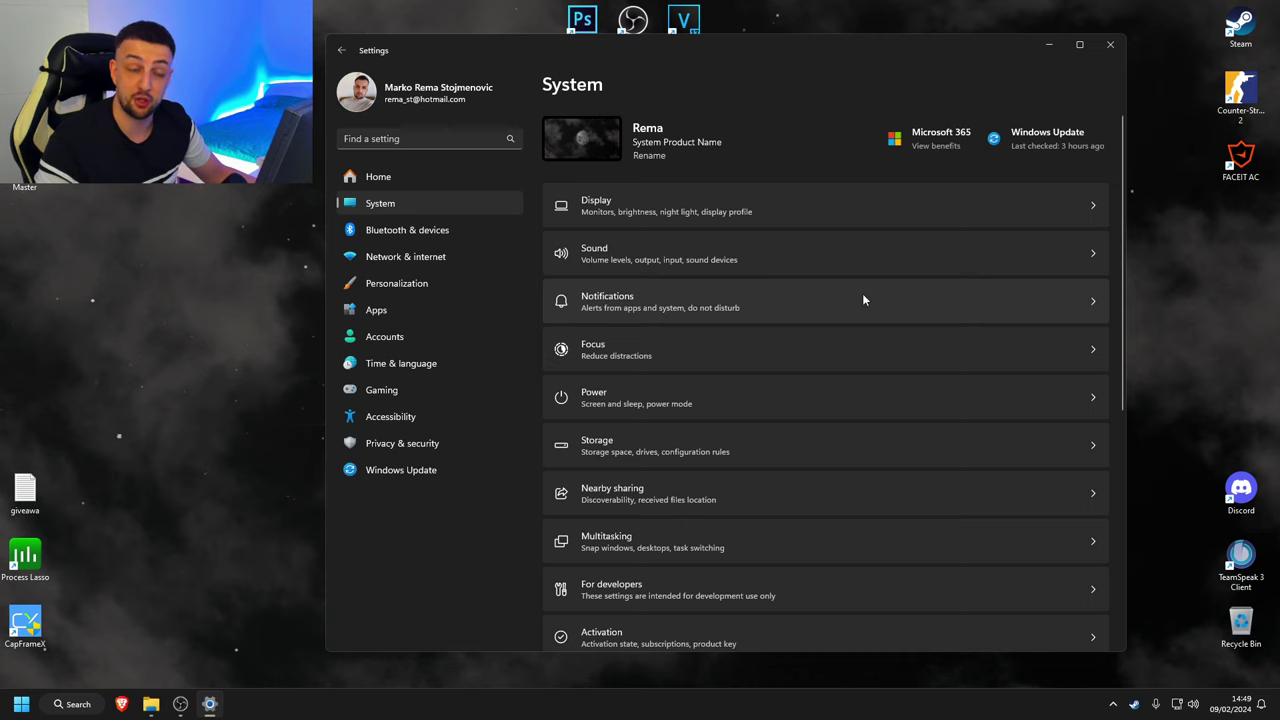
click(792, 299)
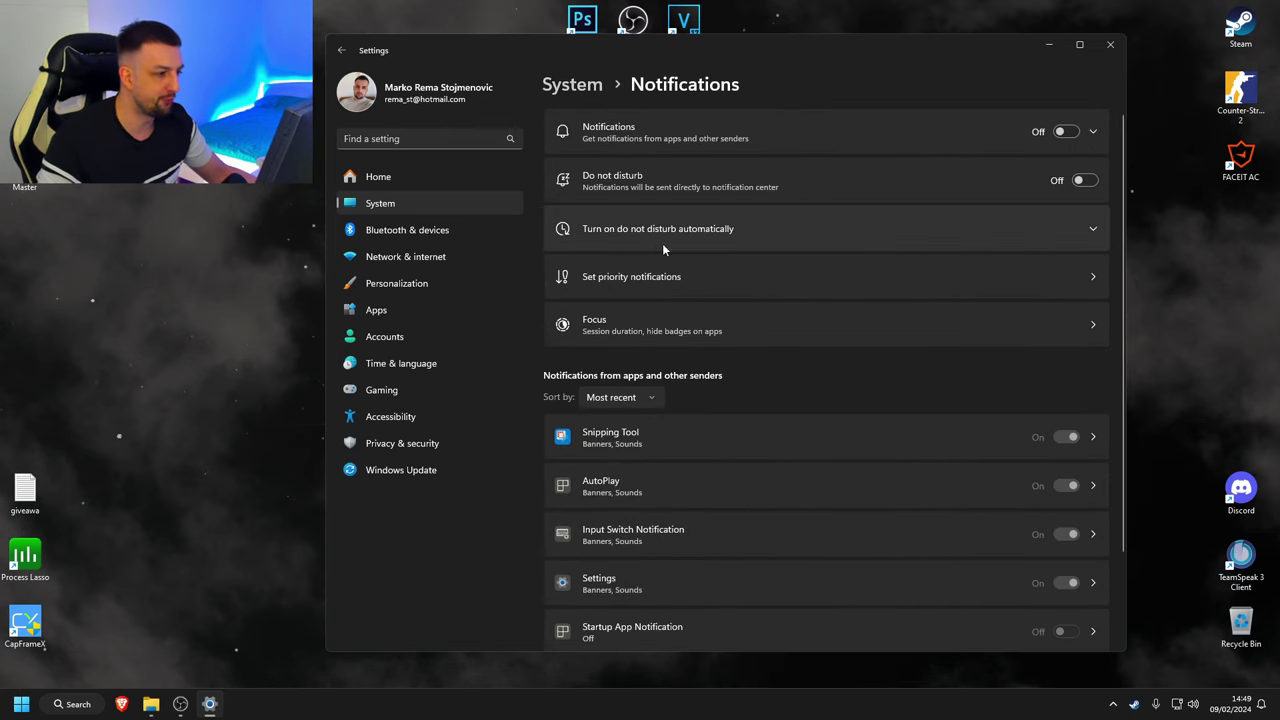
click(700, 240)
click(656, 240)
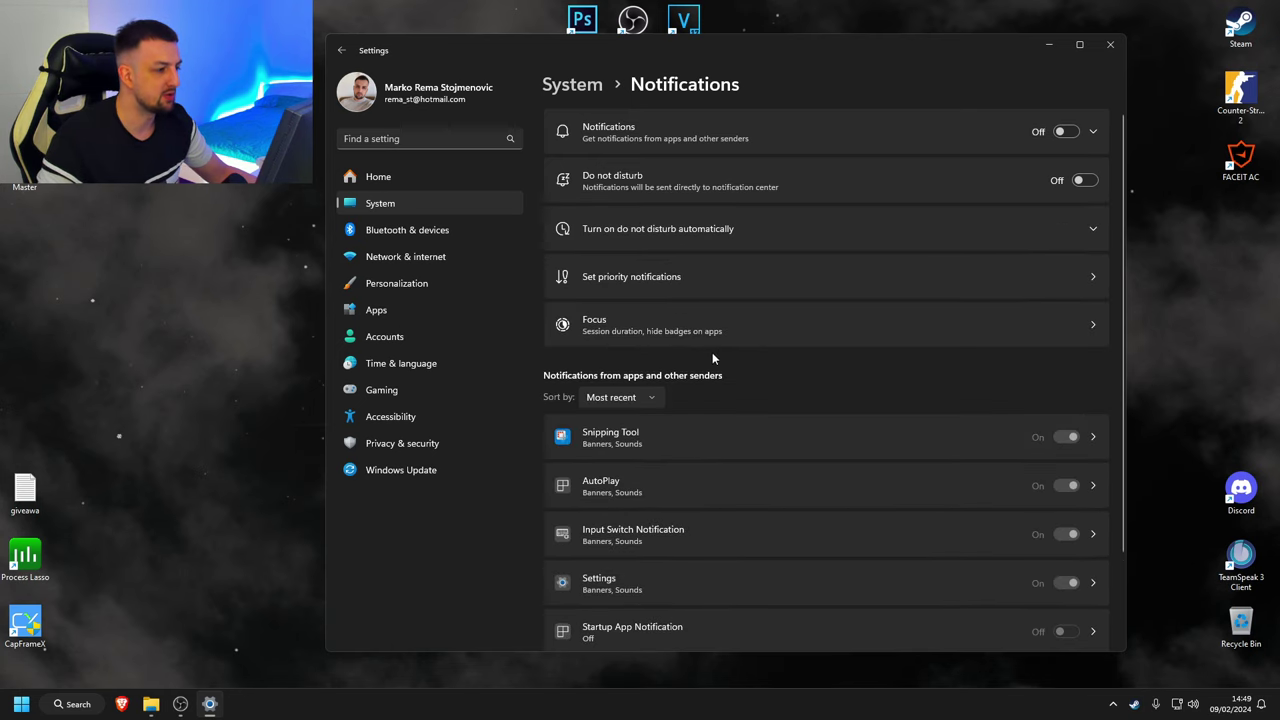
- Check the priority notification settings and the Focus session options, and return to the System page
click(685, 279)
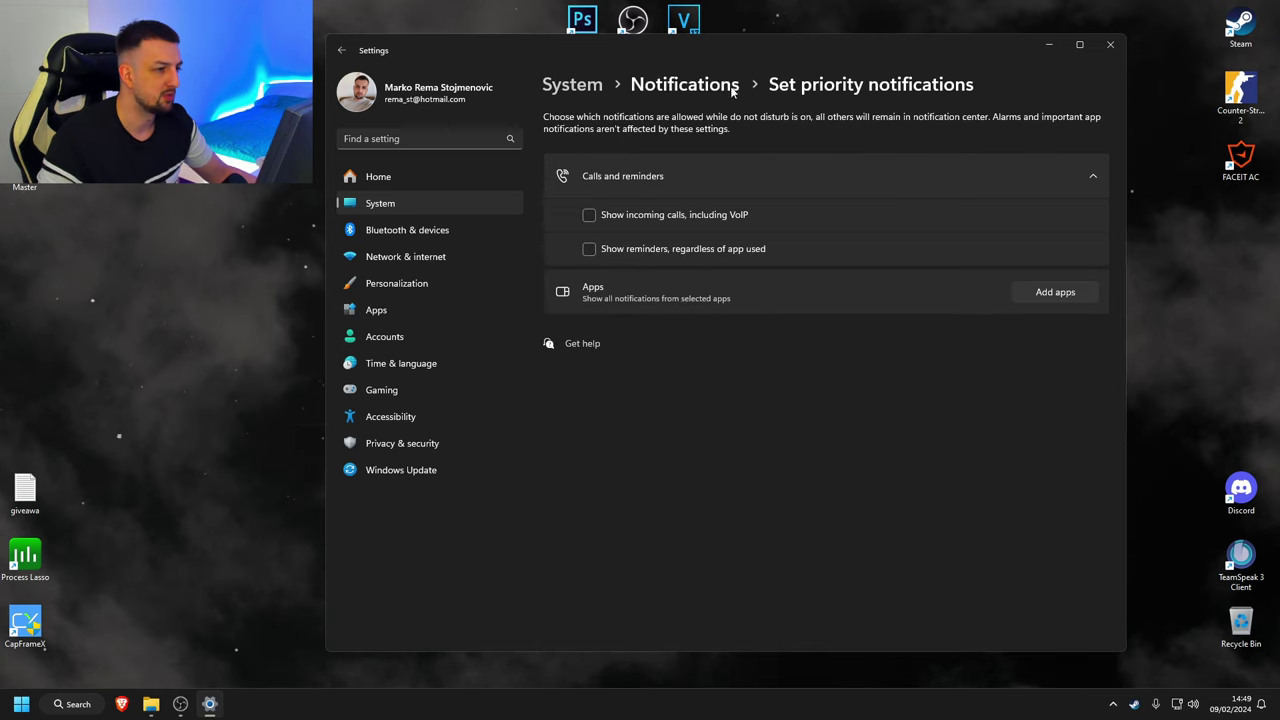
click(700, 86)
click(678, 328)
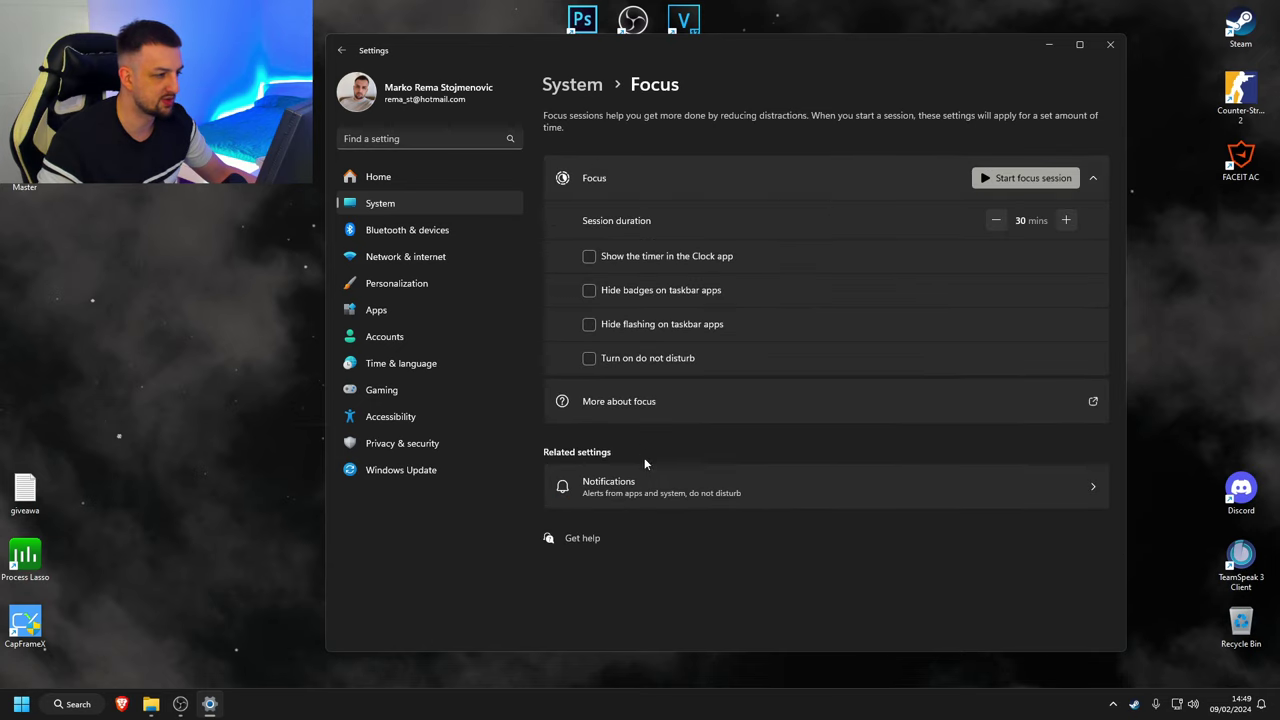
click(572, 85)
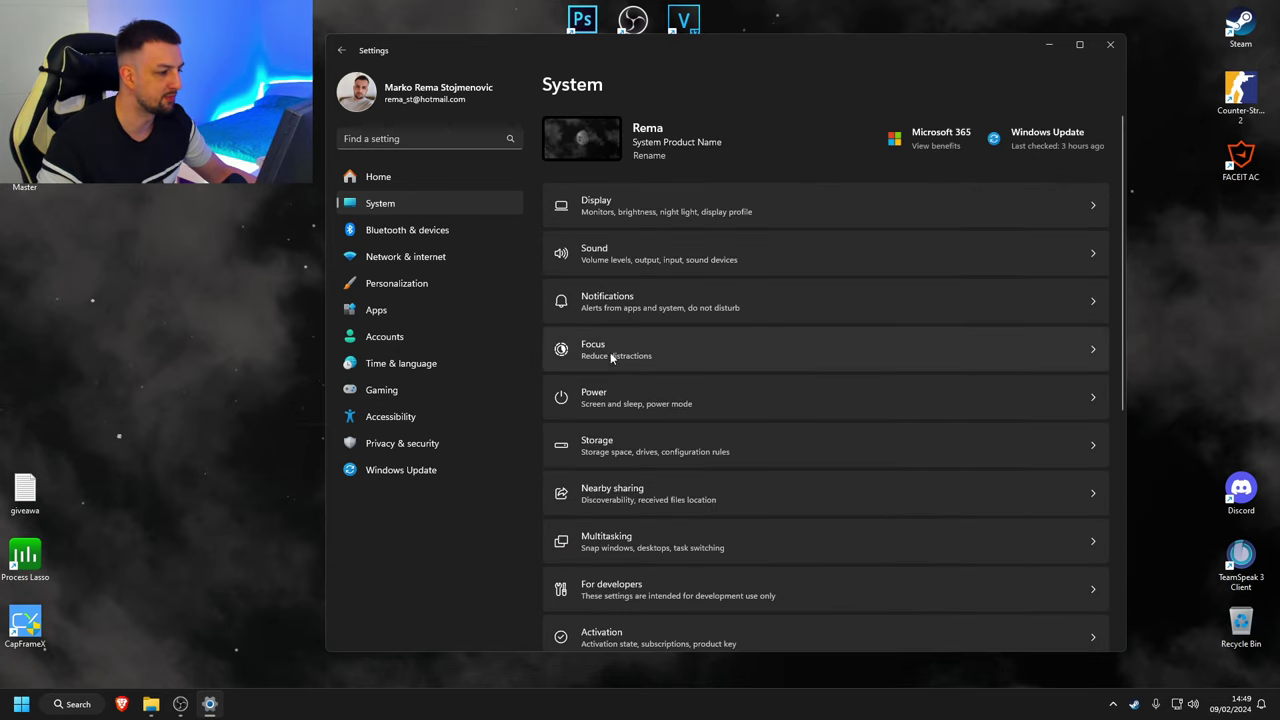
- Check the screen, sleep and power mode settings on the Power page and return to the System page
scroll(643, 350, down, 3)
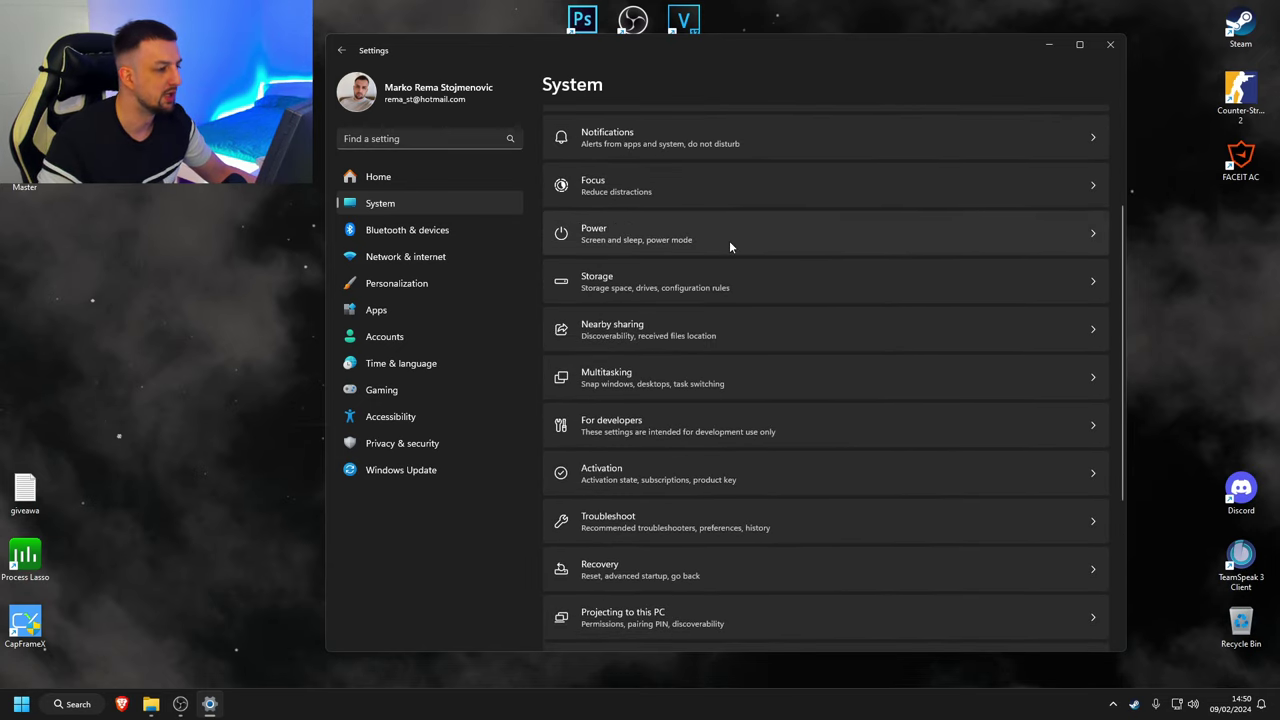
click(572, 245)
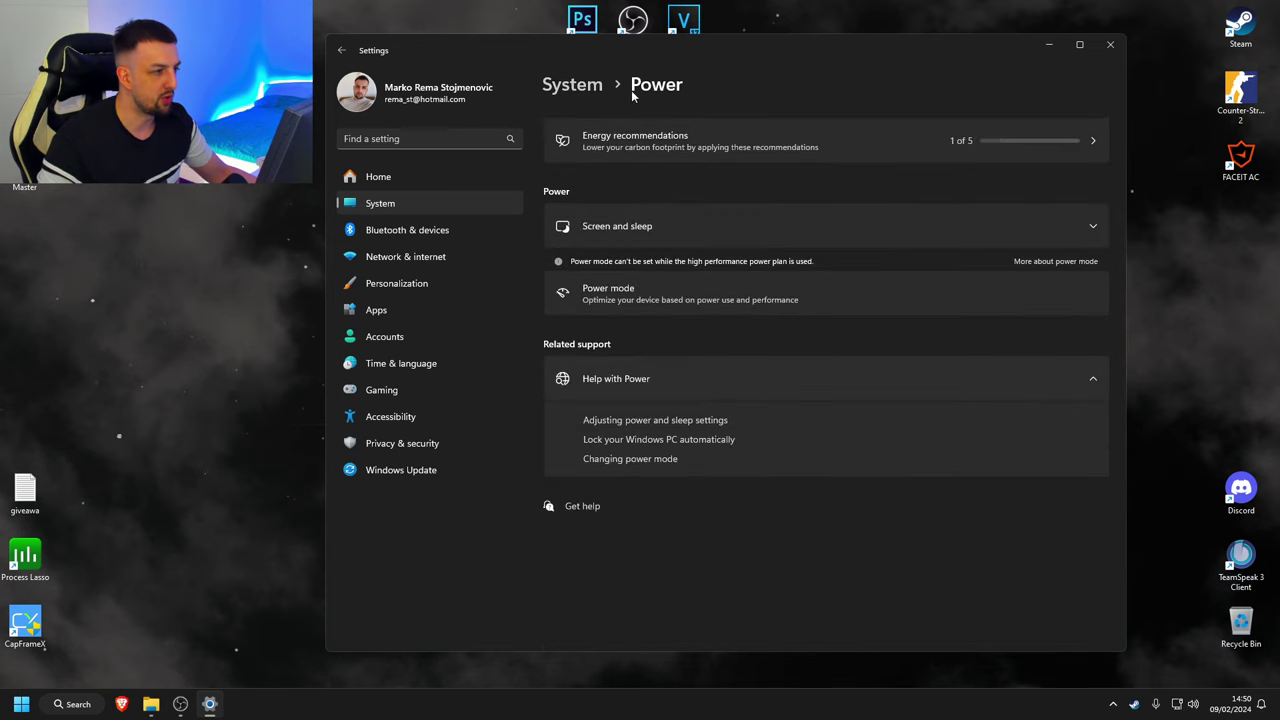
click(578, 88)
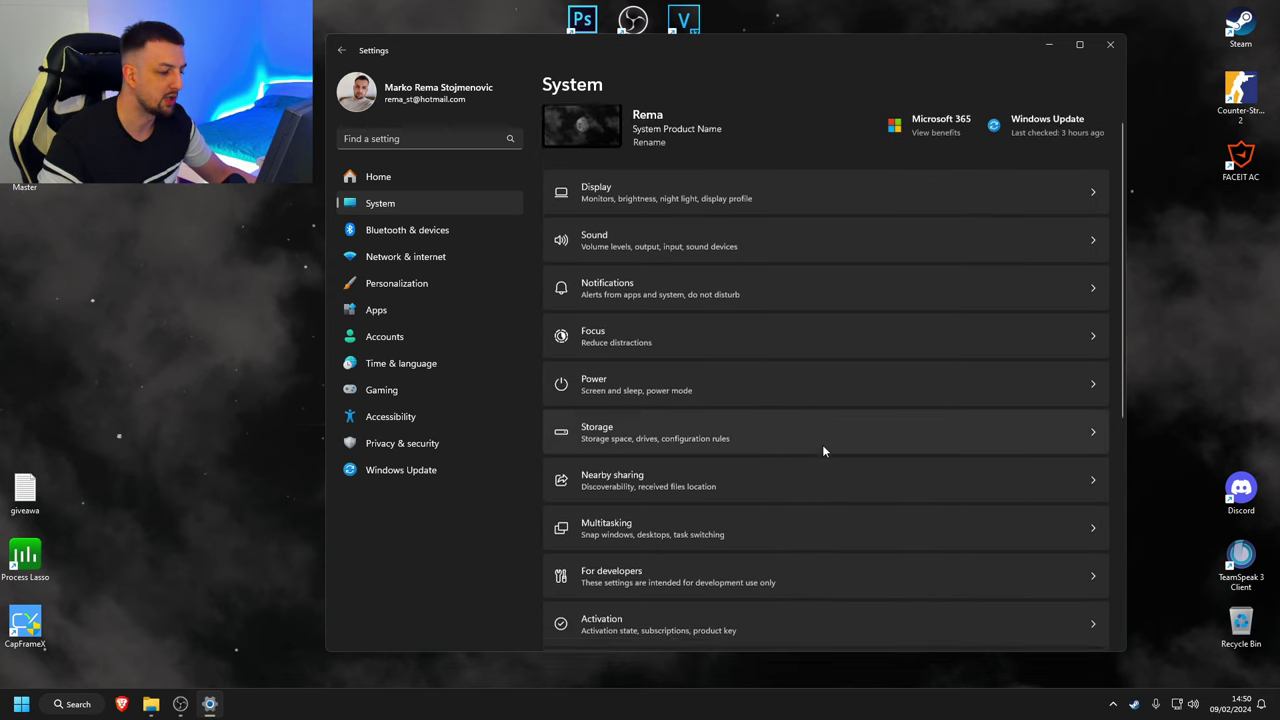
- Review the Storage page down to its Storage Sense and cleanup options, and return to the System page
scroll(822, 450, down, 1)
click(702, 360)
scroll(775, 540, down, 1)
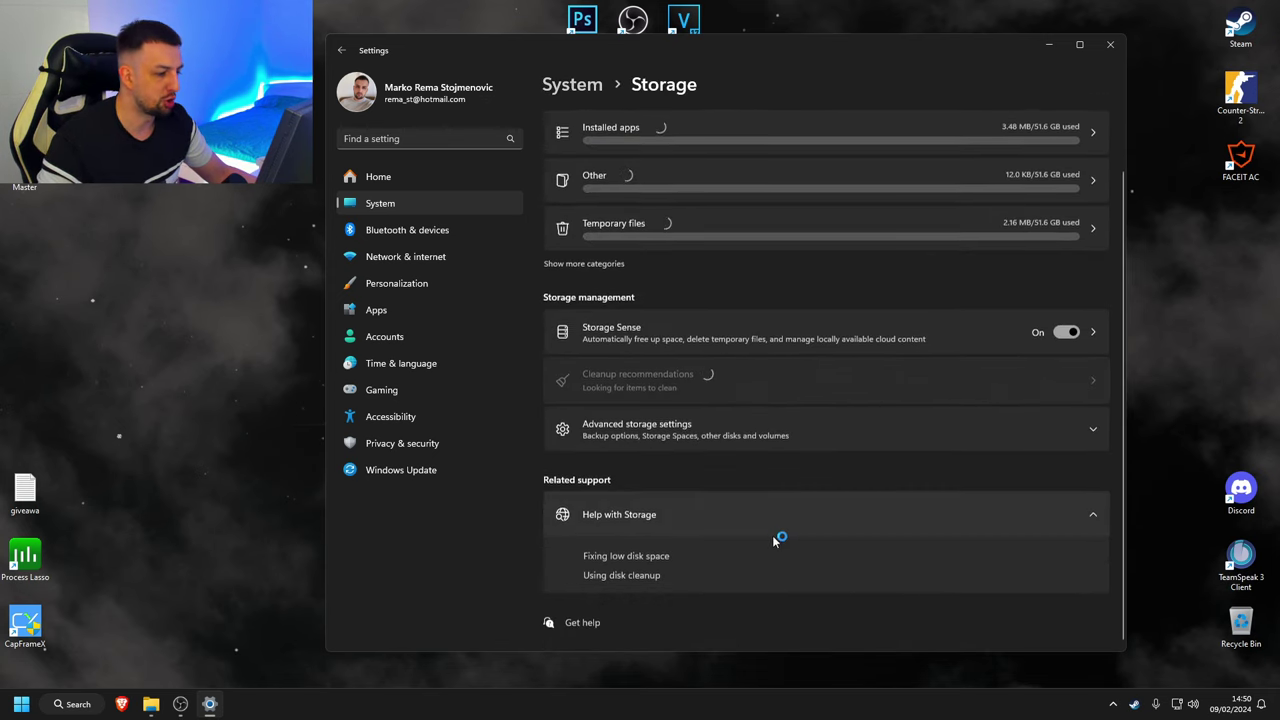
scroll(623, 289, up, 2)
click(586, 88)
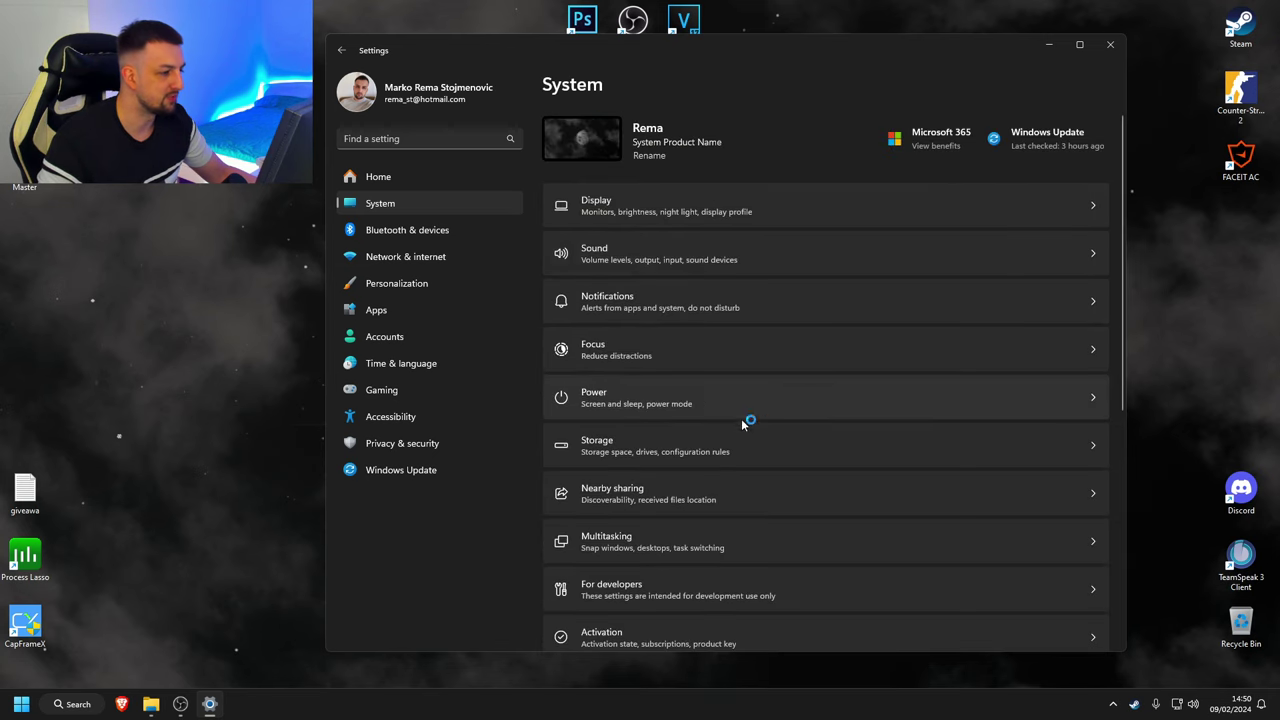
- Check the Nearby sharing settings and the Multitasking options for snap windows and title bar window shake
scroll(716, 429, down, 1)
click(739, 413)
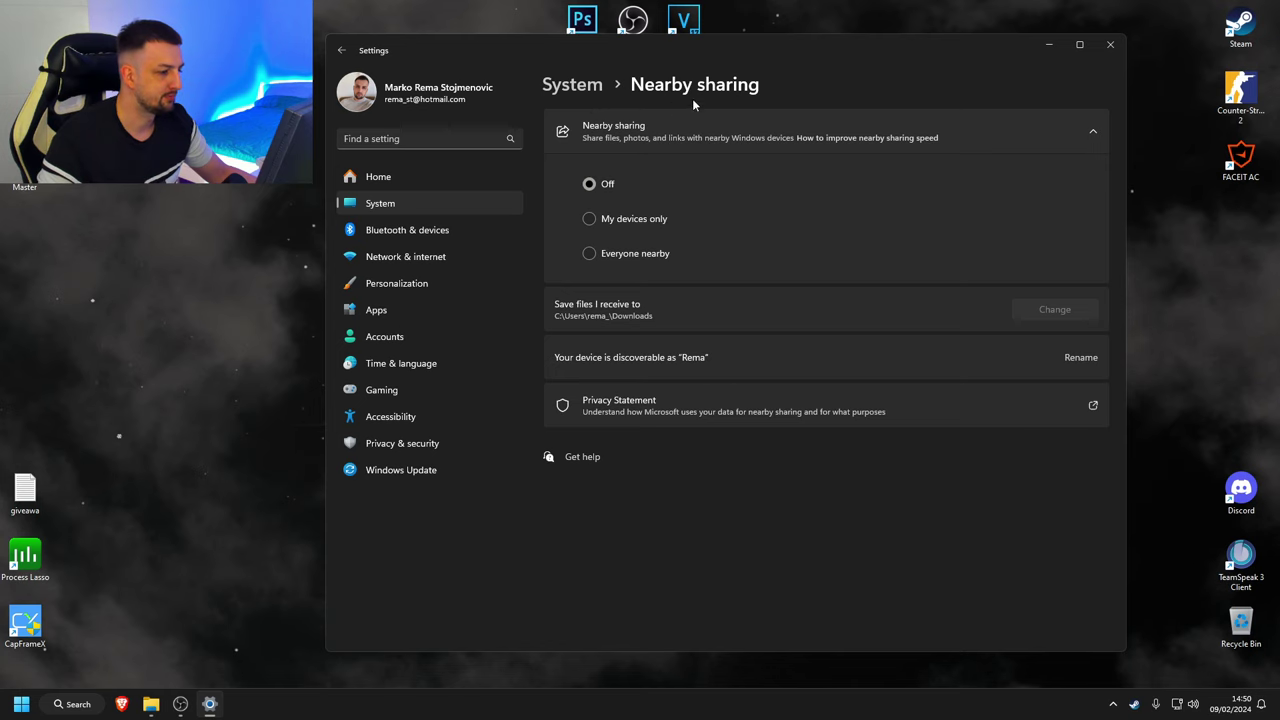
click(575, 86)
scroll(786, 488, down, 1)
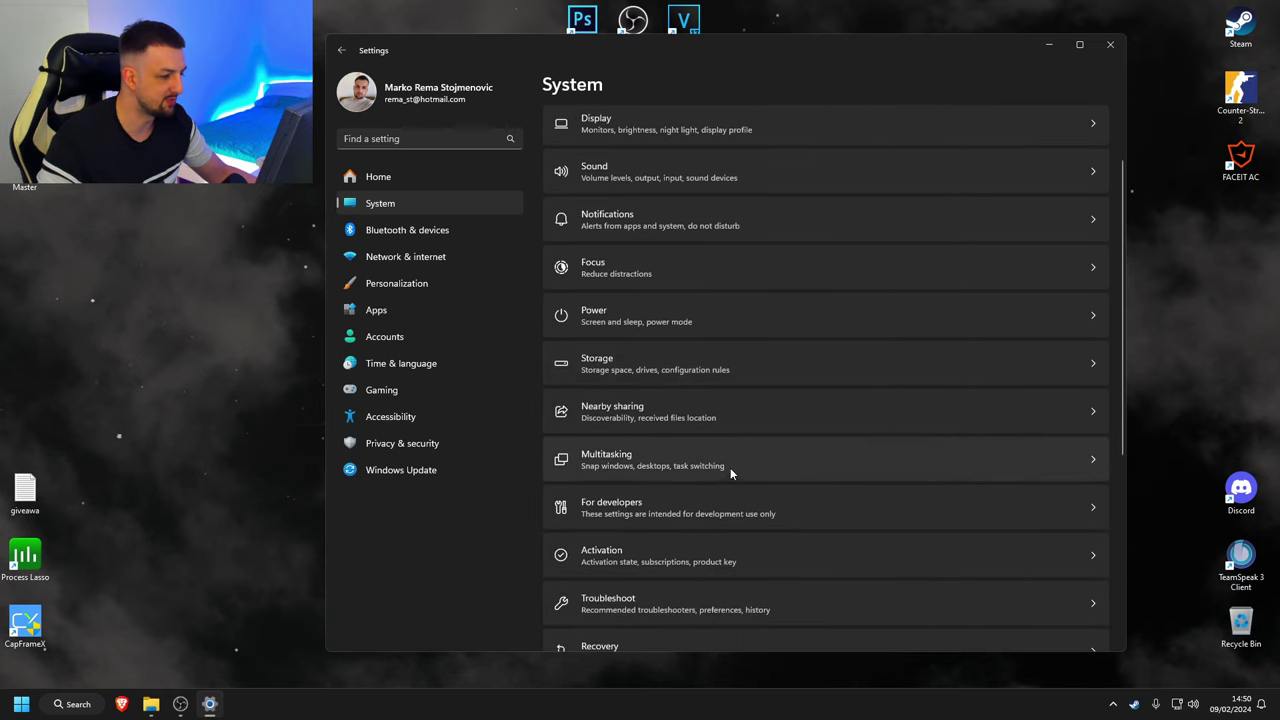
click(728, 470)
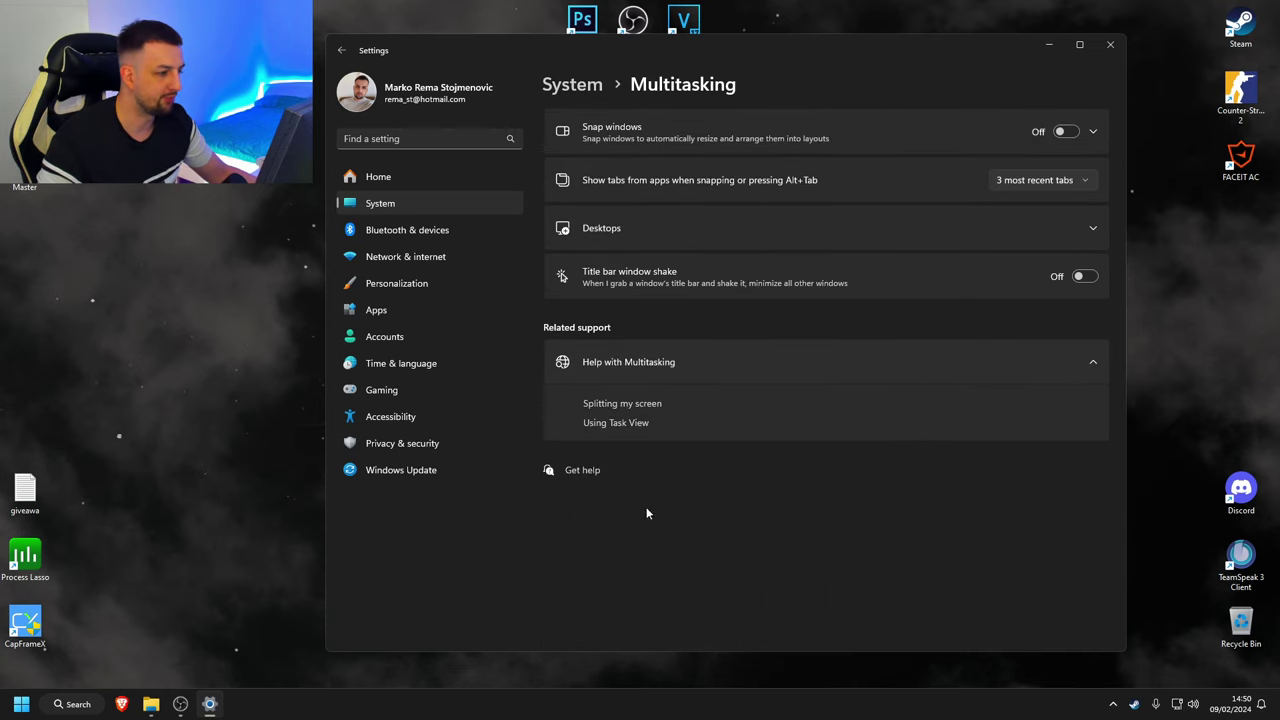
click(572, 85)
- Look at the For developers page and return to the System page
scroll(780, 470, down, 1)
scroll(712, 467, down, 1)
click(745, 428)
click(582, 88)
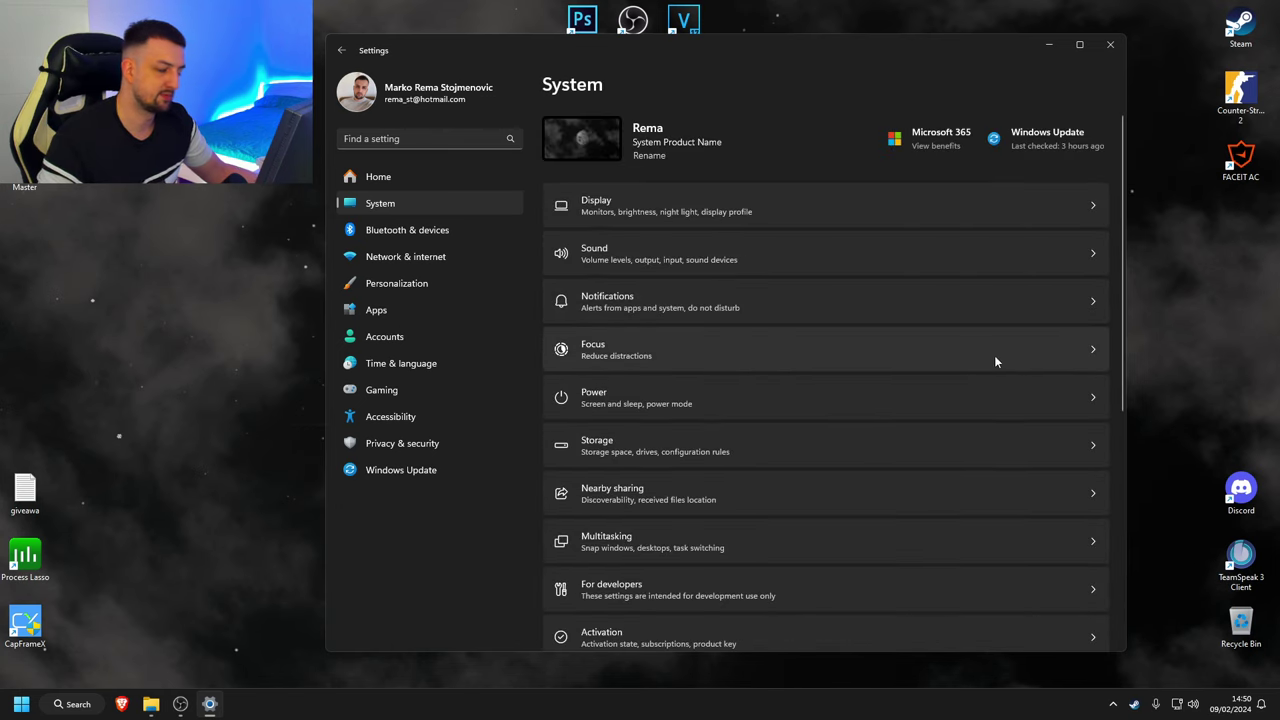
- Check the Microsoft Store's removal options in System Components and return to the System page
scroll(760, 475, down, 1)
scroll(712, 465, down, 1)
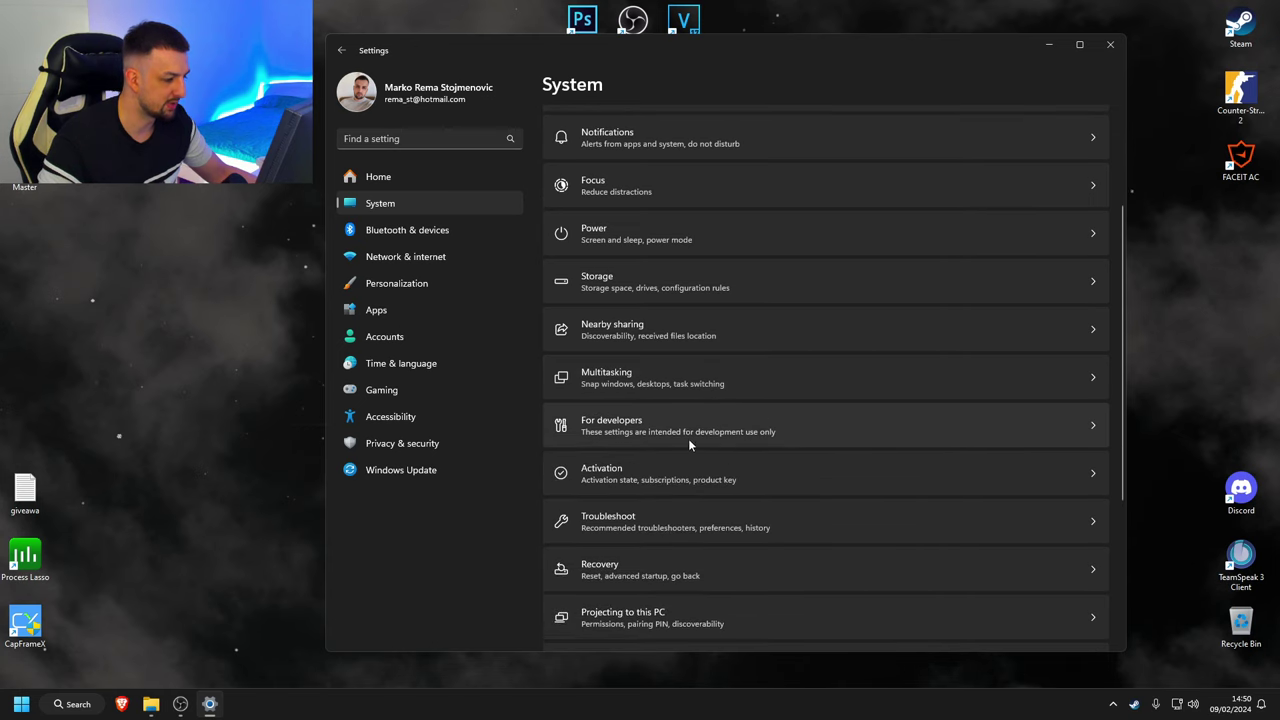
scroll(760, 500, down, 2)
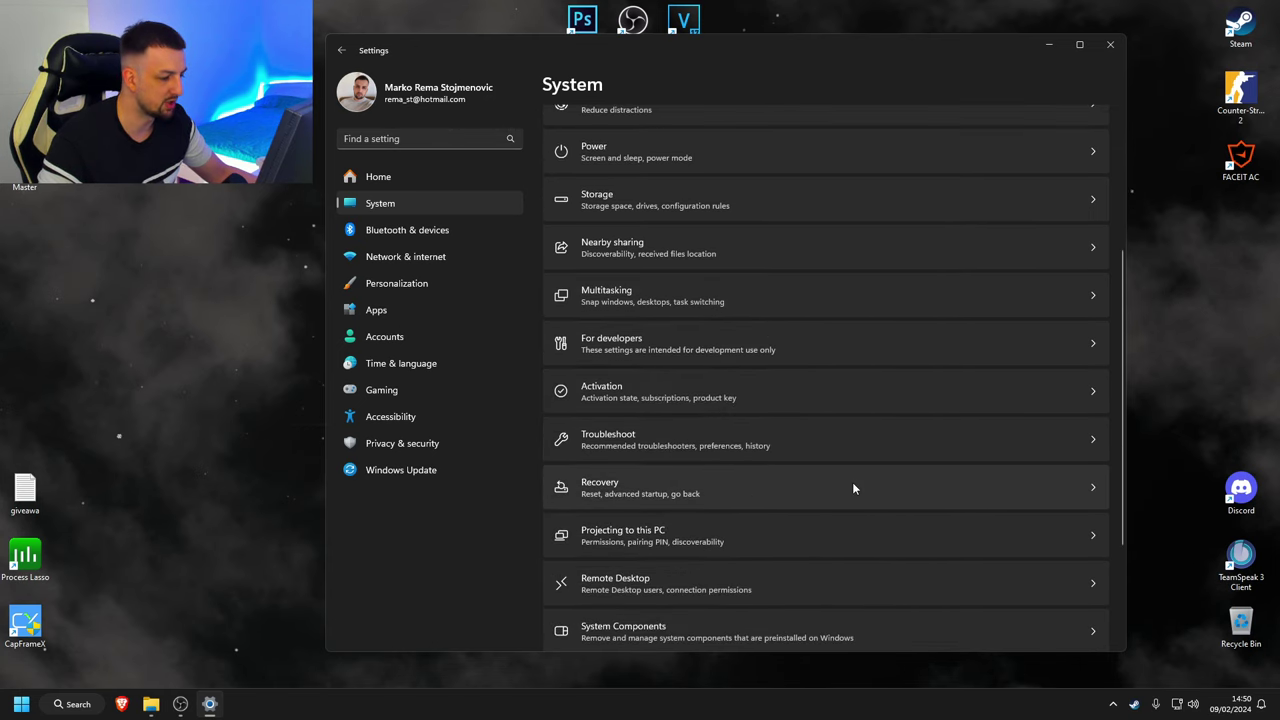
scroll(853, 488, down, 3)
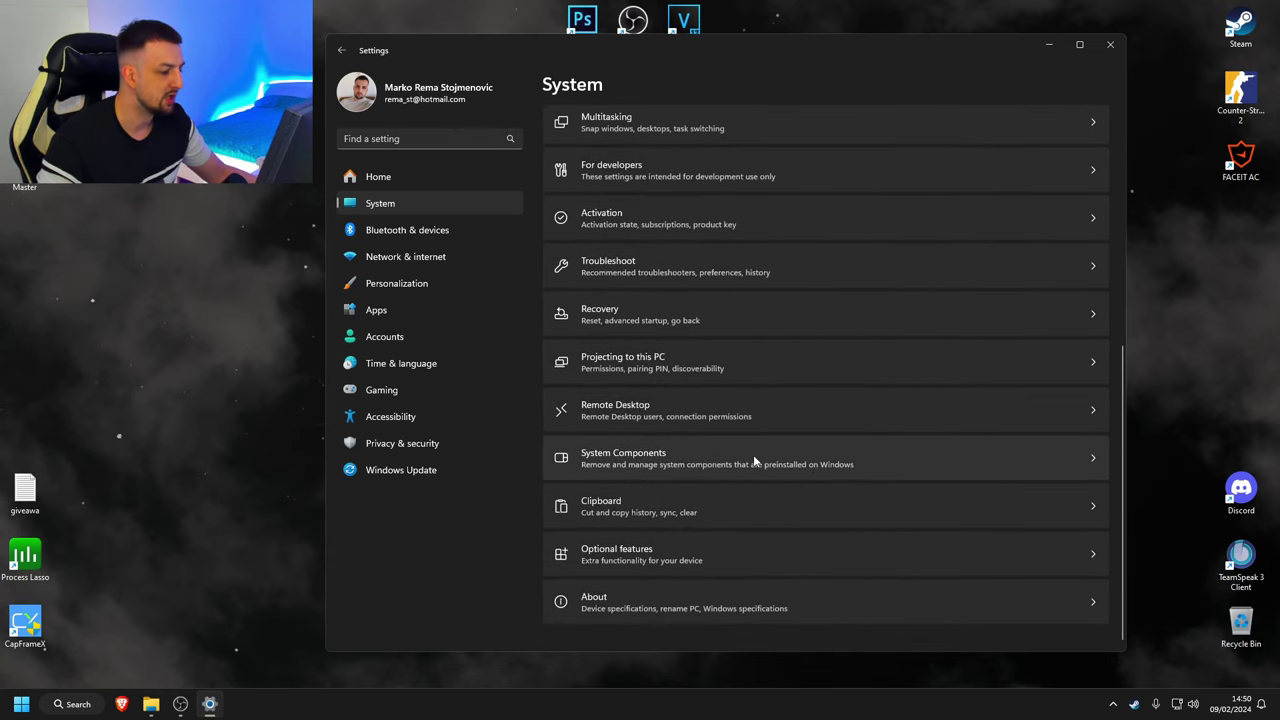
click(753, 460)
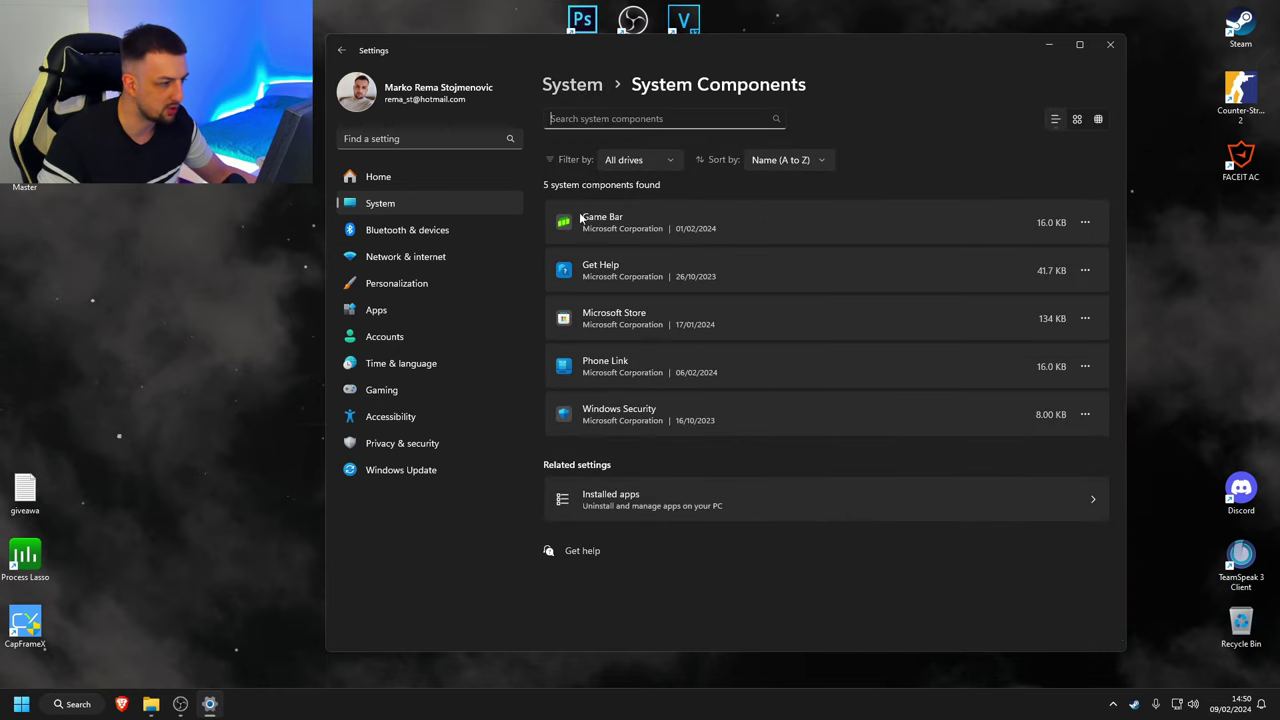
click(1084, 319)
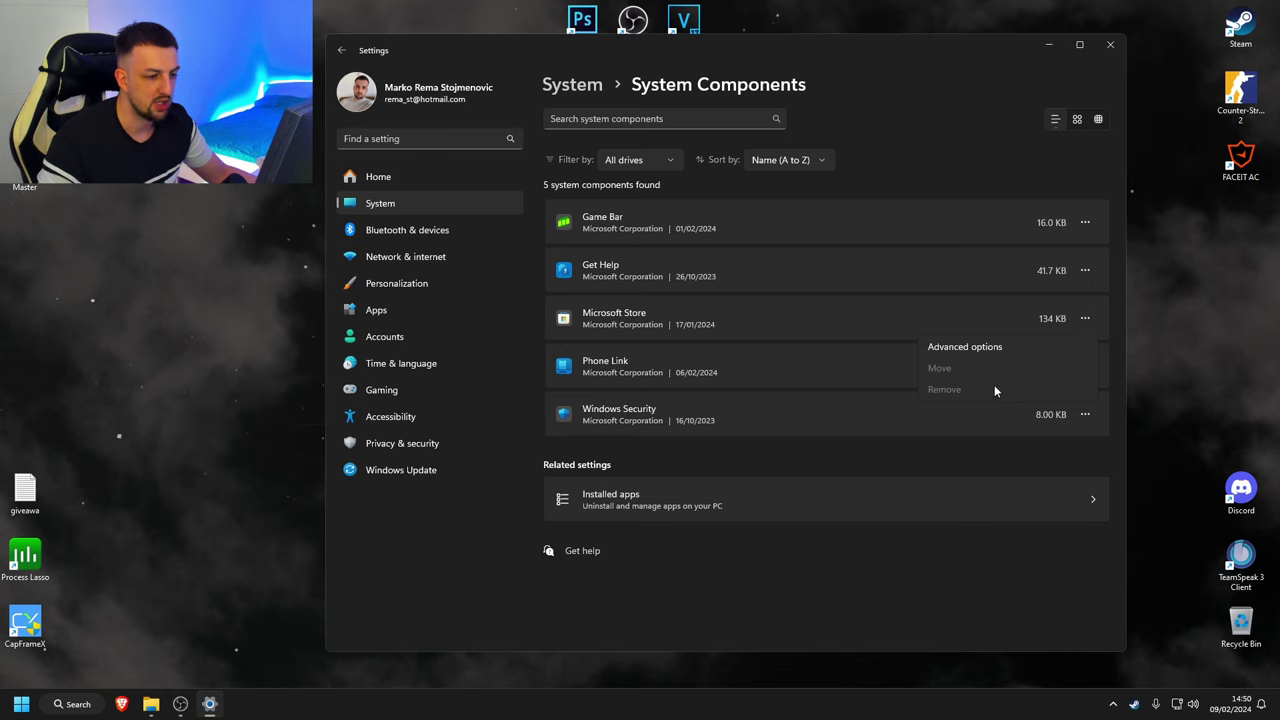
click(895, 416)
click(572, 85)
- Review the Optional features page, return to the System page and look over its remaining entries
scroll(715, 505, down, 3)
scroll(714, 515, down, 3)
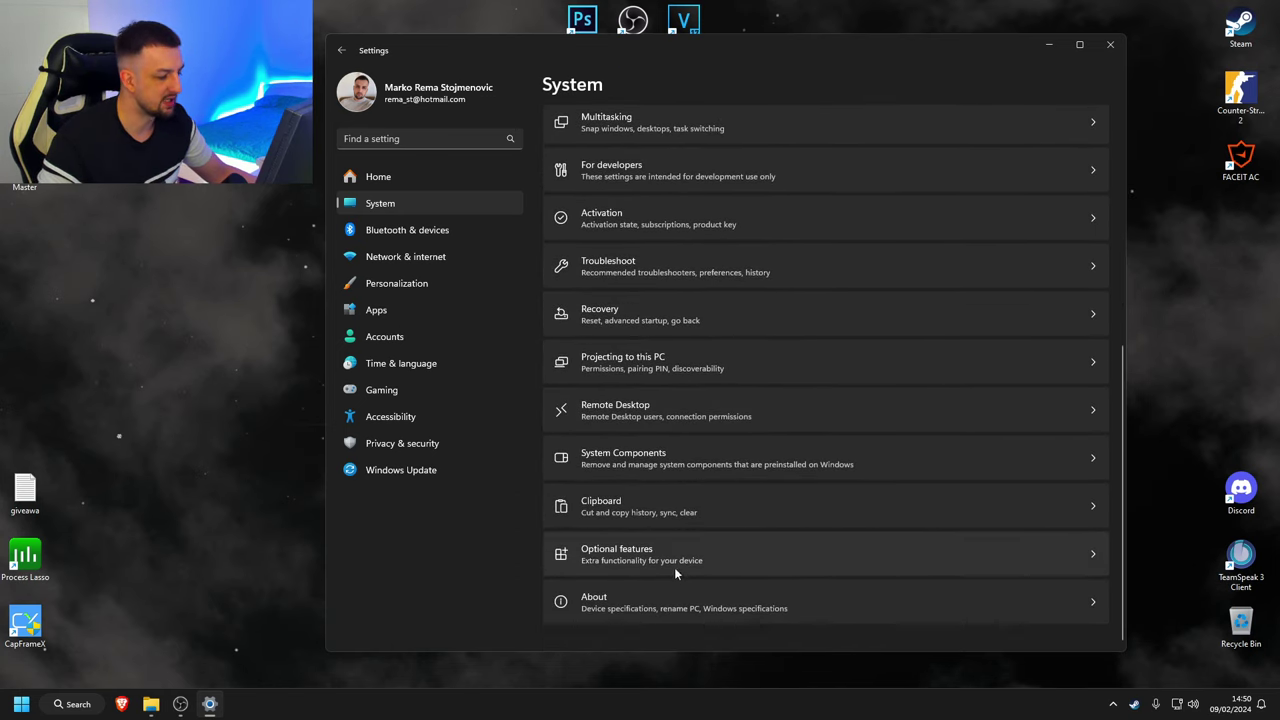
click(674, 568)
scroll(753, 490, down, 1)
scroll(754, 494, down, 5)
scroll(858, 527, up, 6)
click(595, 85)
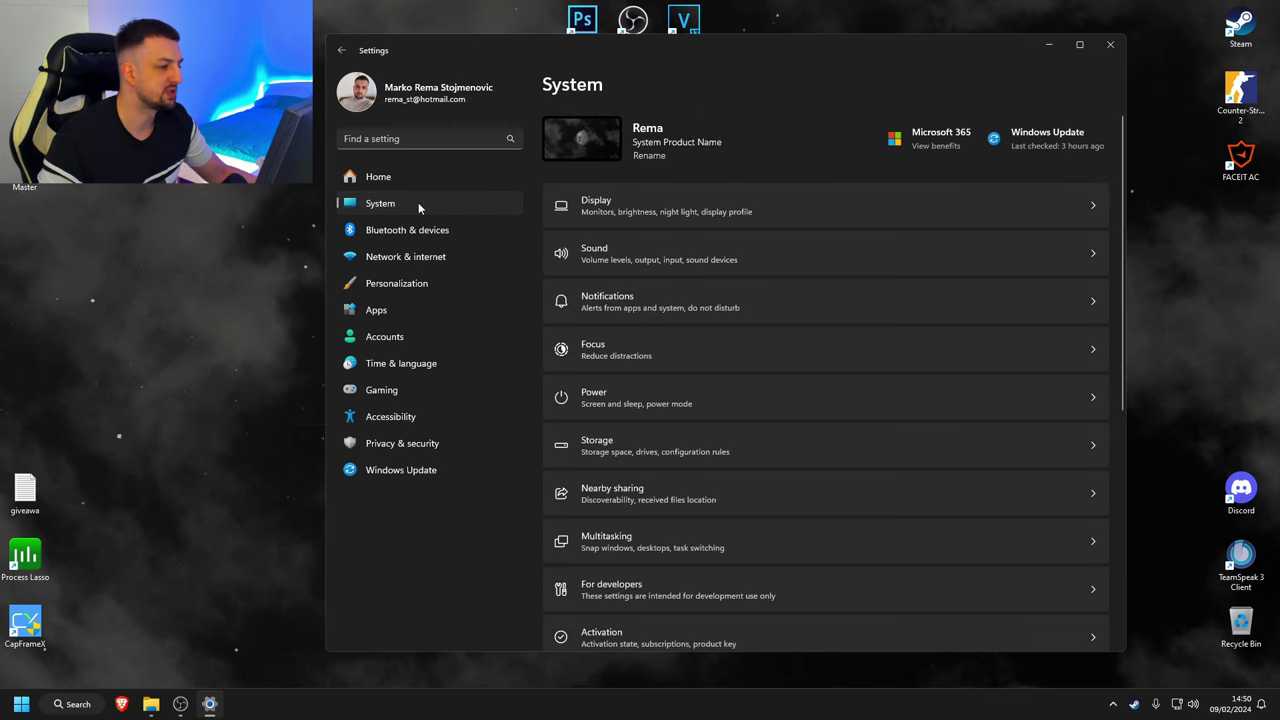
scroll(764, 401, down, 5)
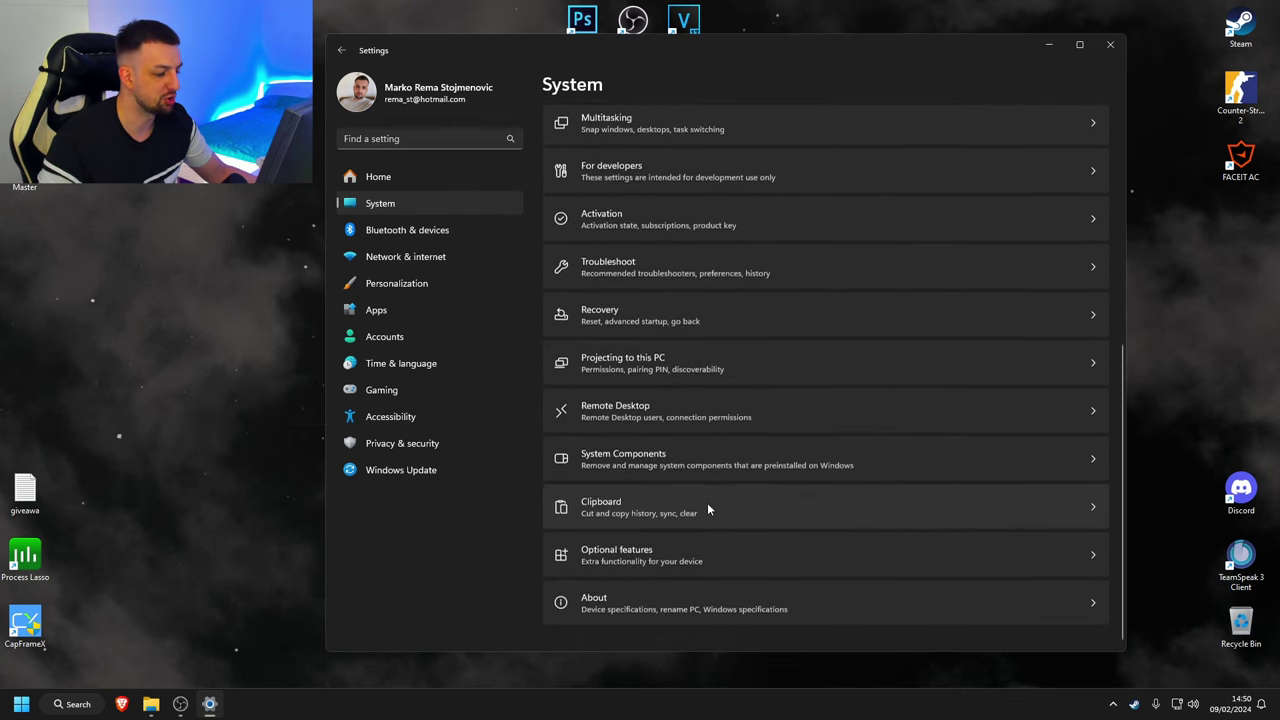
- Check the pointer speed and Enhance pointer precision settings in the additional mouse settings, and close Mouse Properties
click(440, 234)
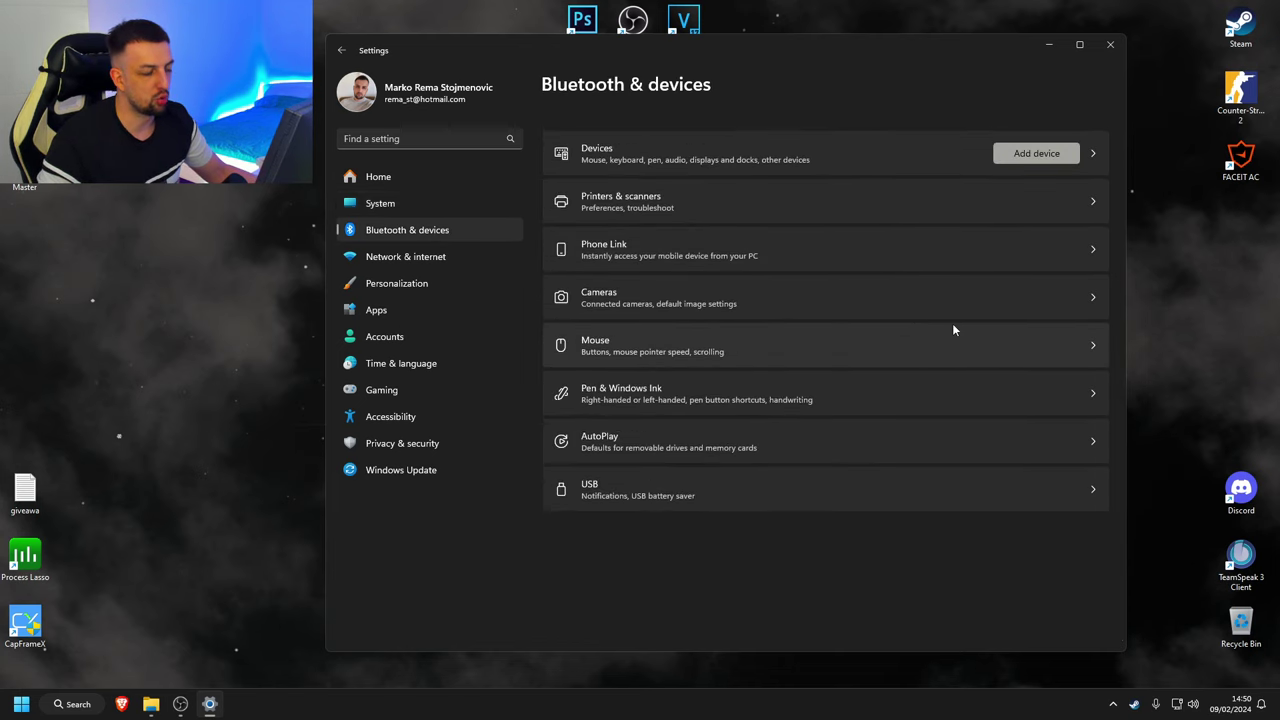
click(724, 347)
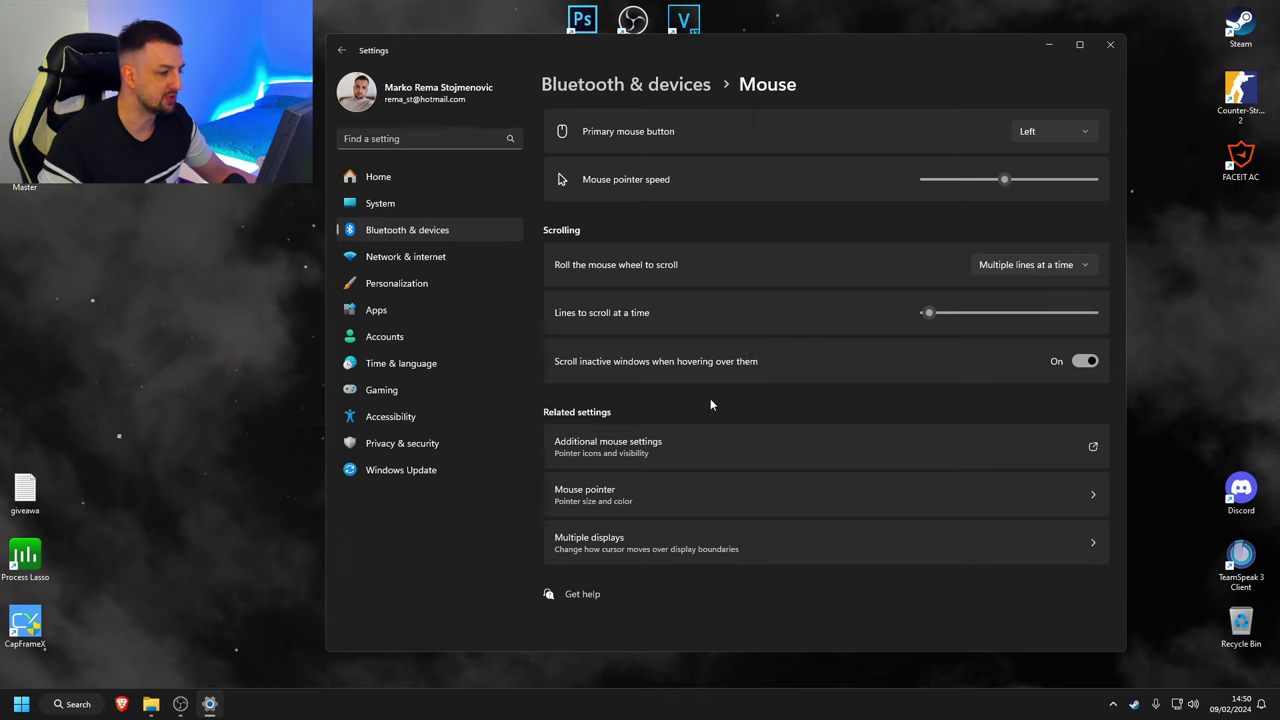
click(664, 450)
drag(173, 49, 931, 113)
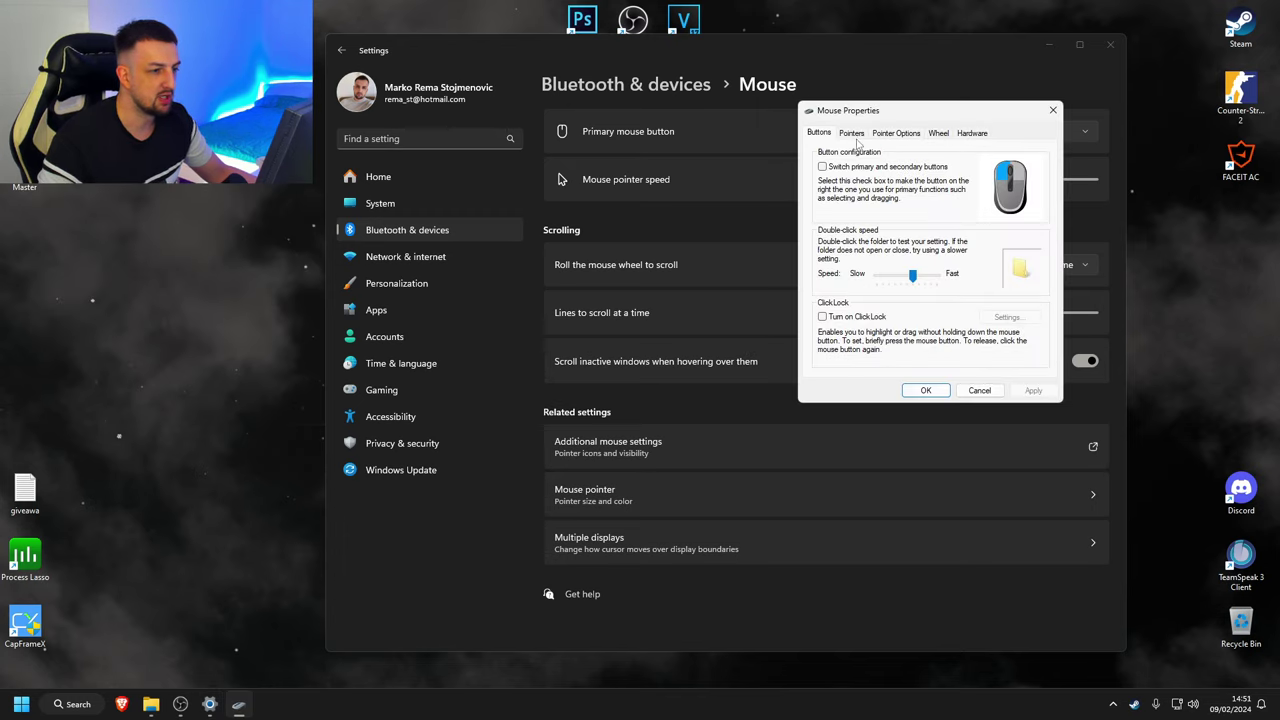
click(855, 136)
click(888, 136)
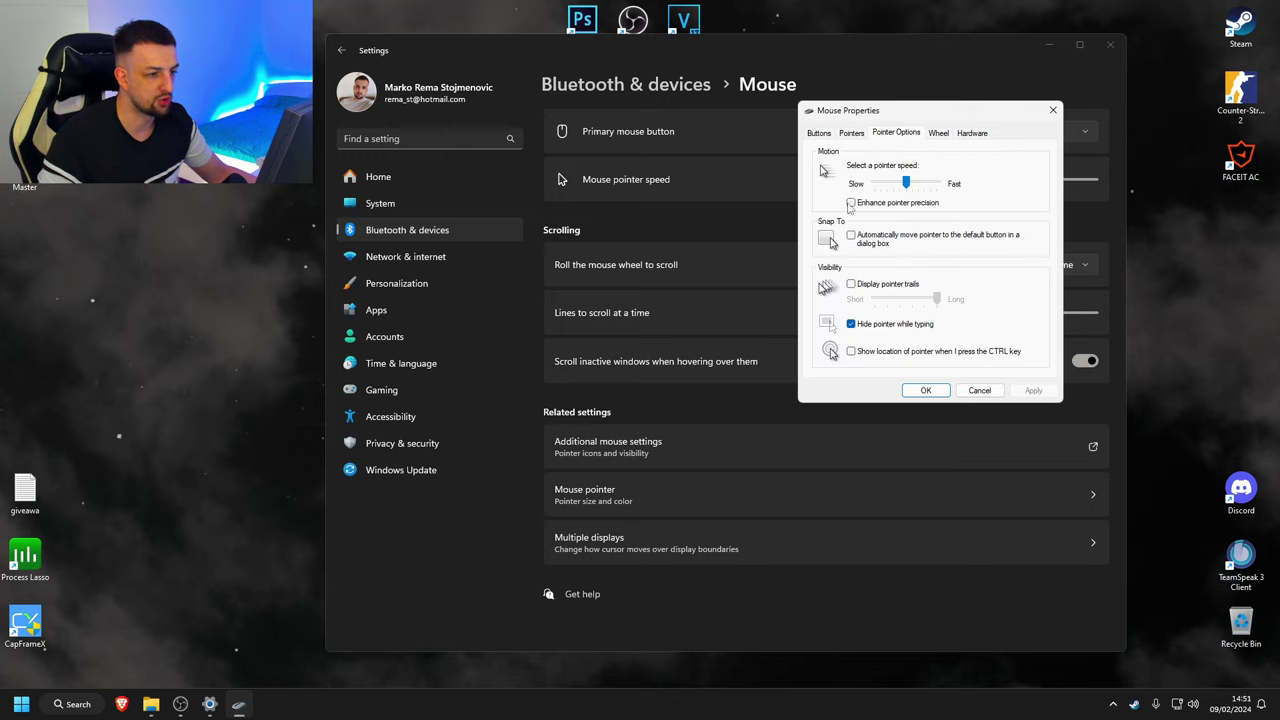
click(1053, 113)
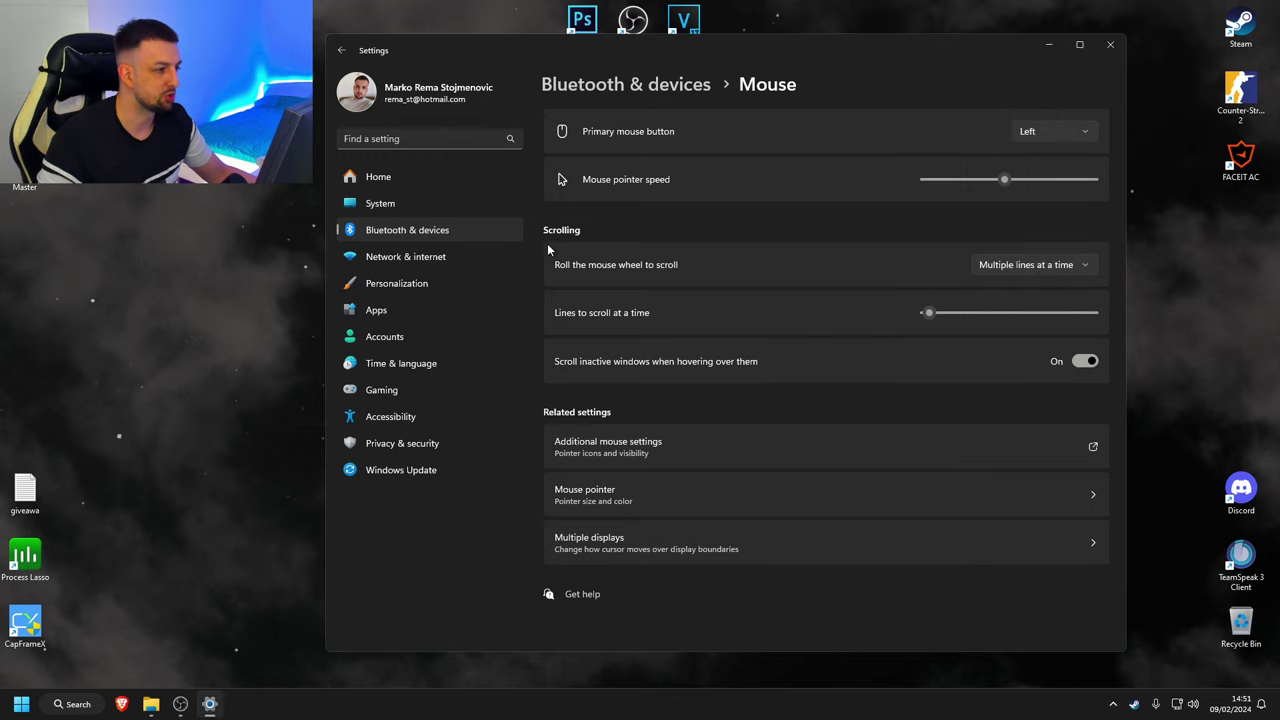
- Check network discovery and file sharing in the advanced sharing settings, and open and close Internet options
click(429, 258)
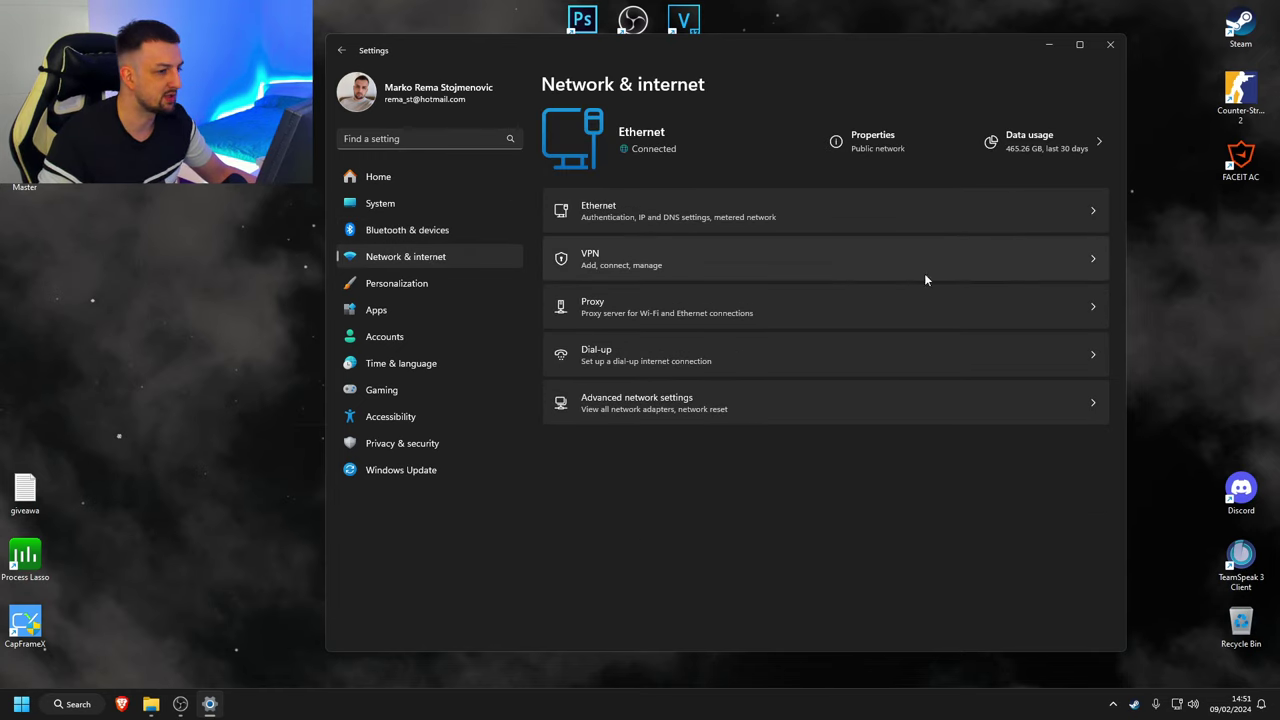
click(723, 405)
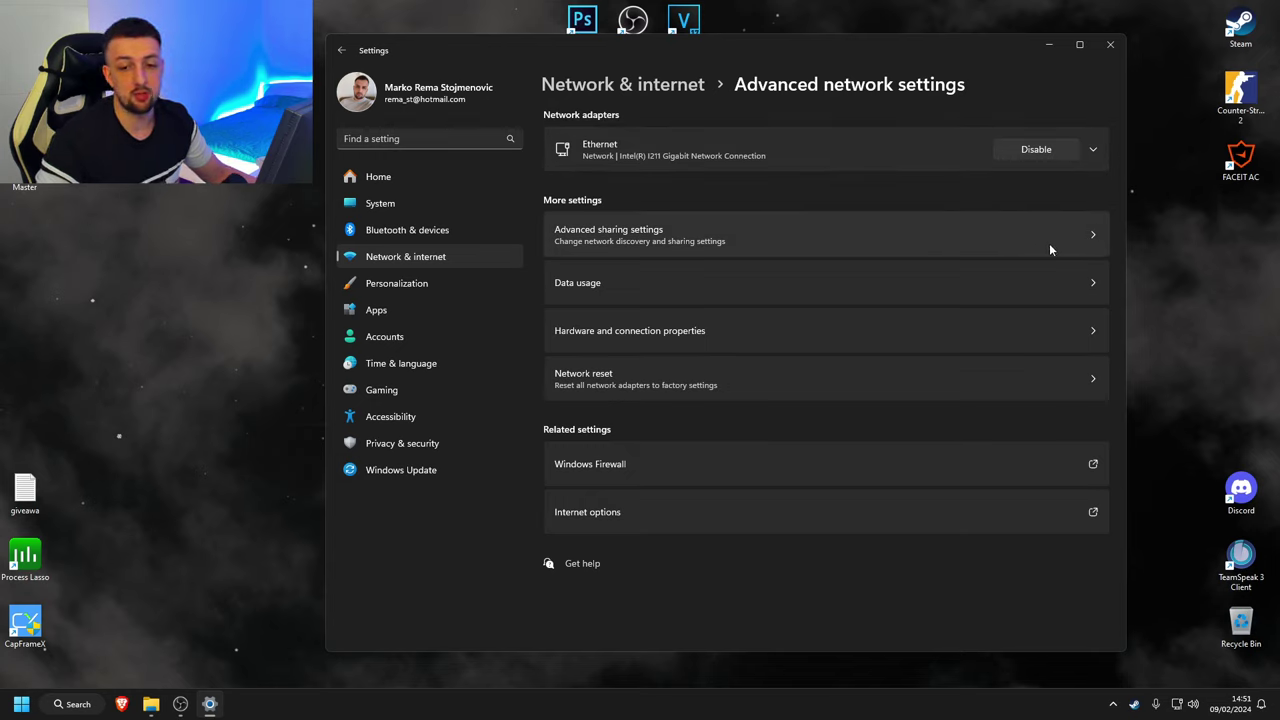
click(715, 238)
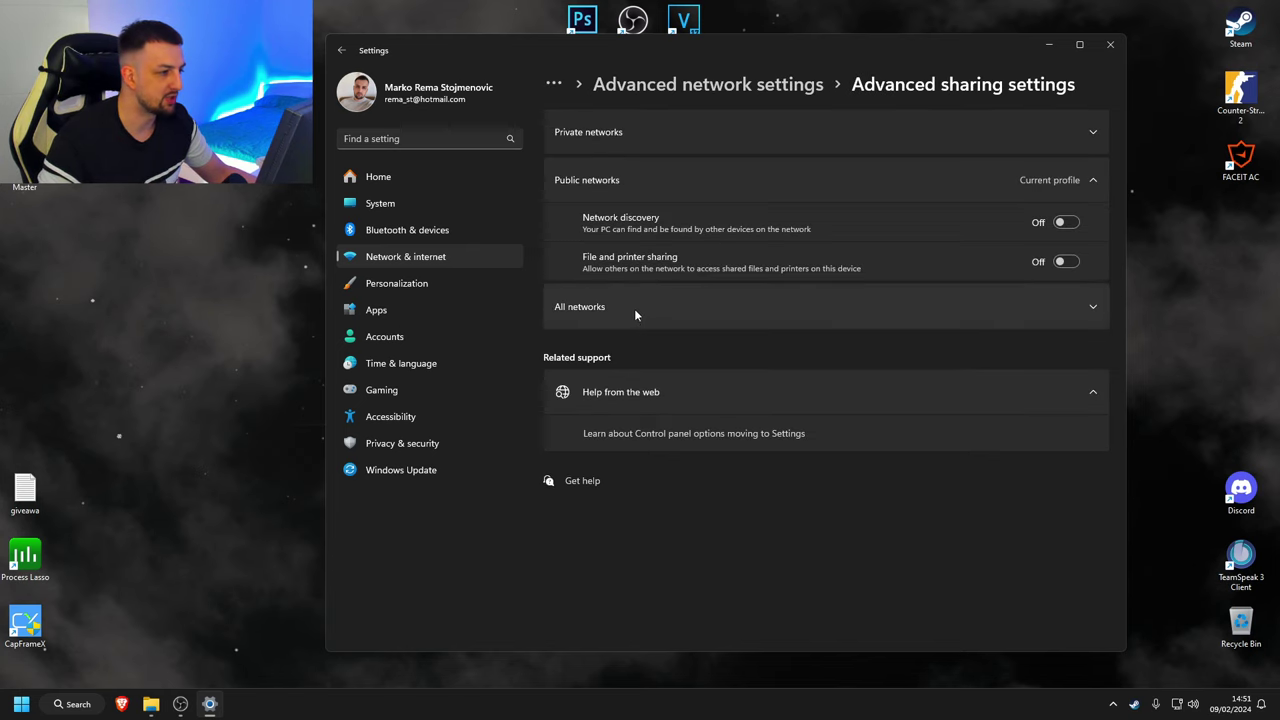
key(alt+Left)
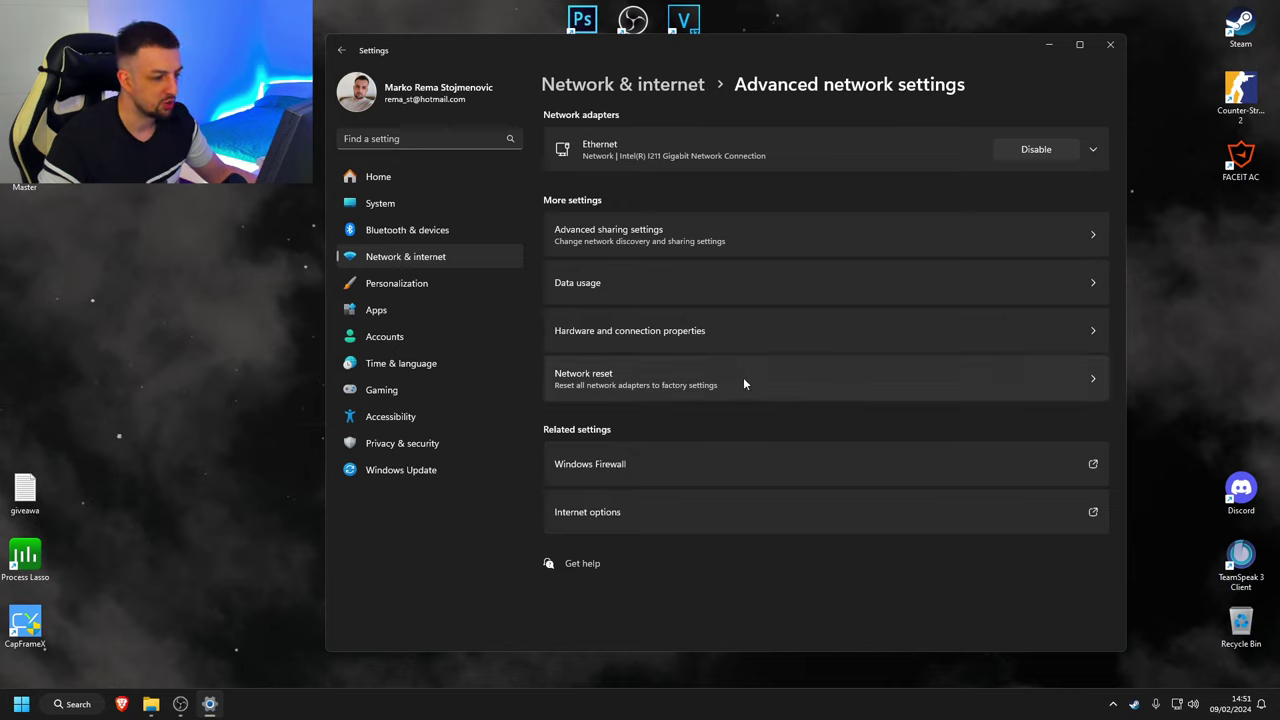
click(744, 494)
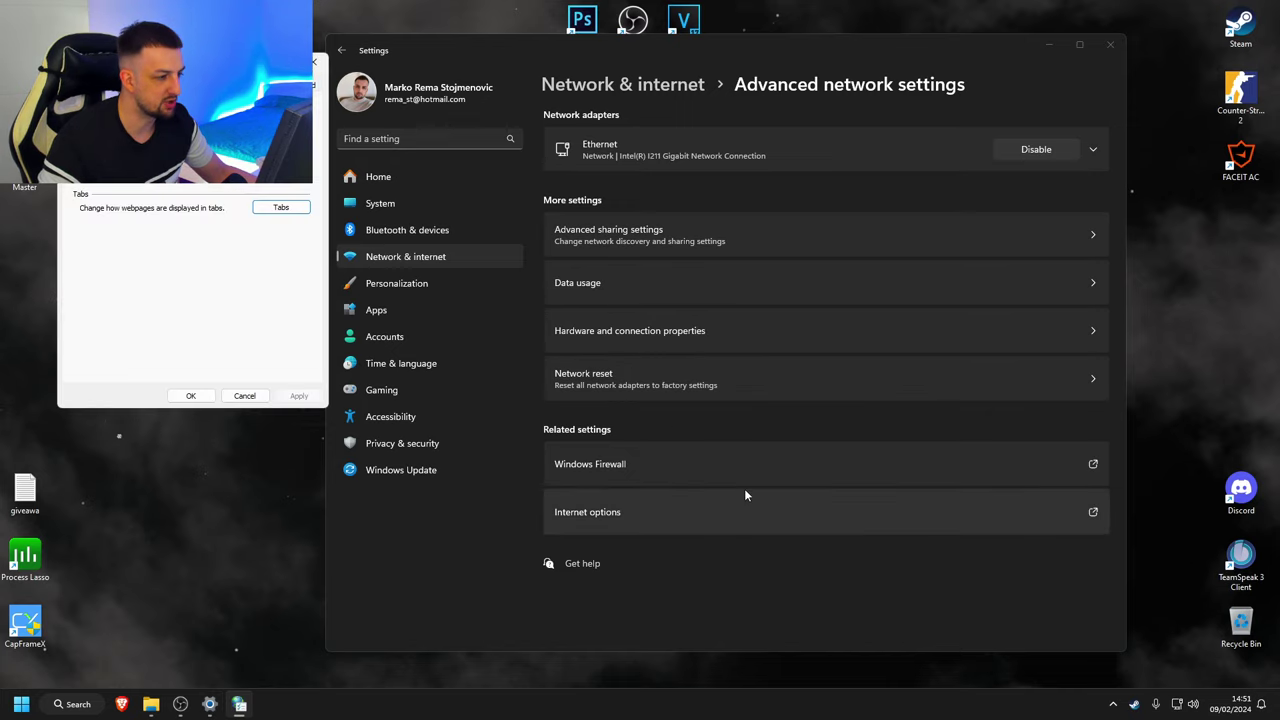
click(320, 62)
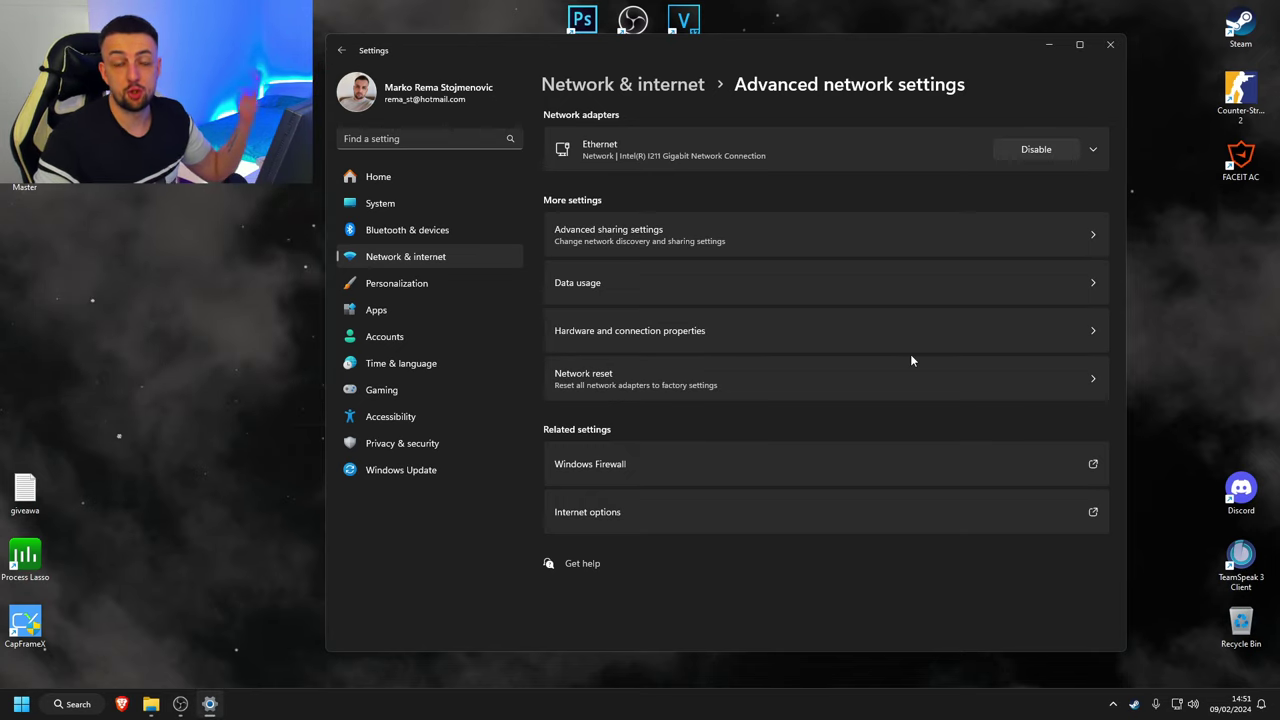
- Expand the Ethernet adapter, open its Ethernet Properties and examine the full list of connection items
click(723, 146)
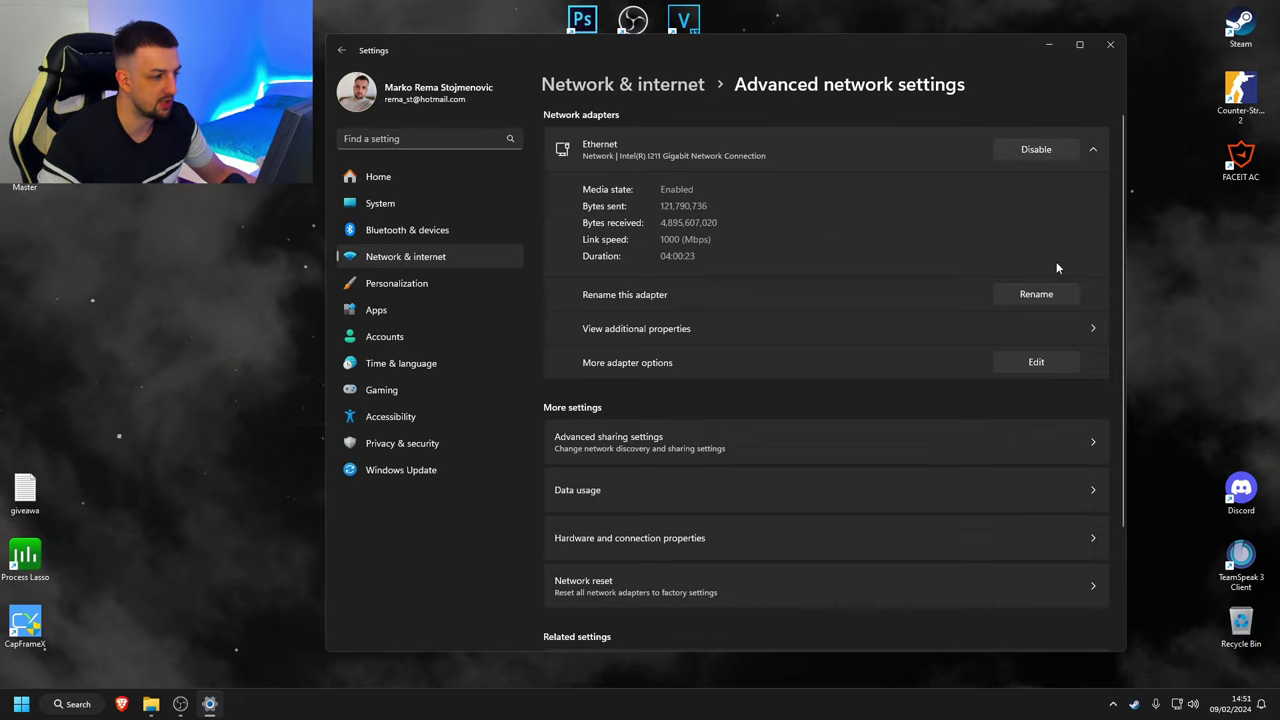
click(1031, 367)
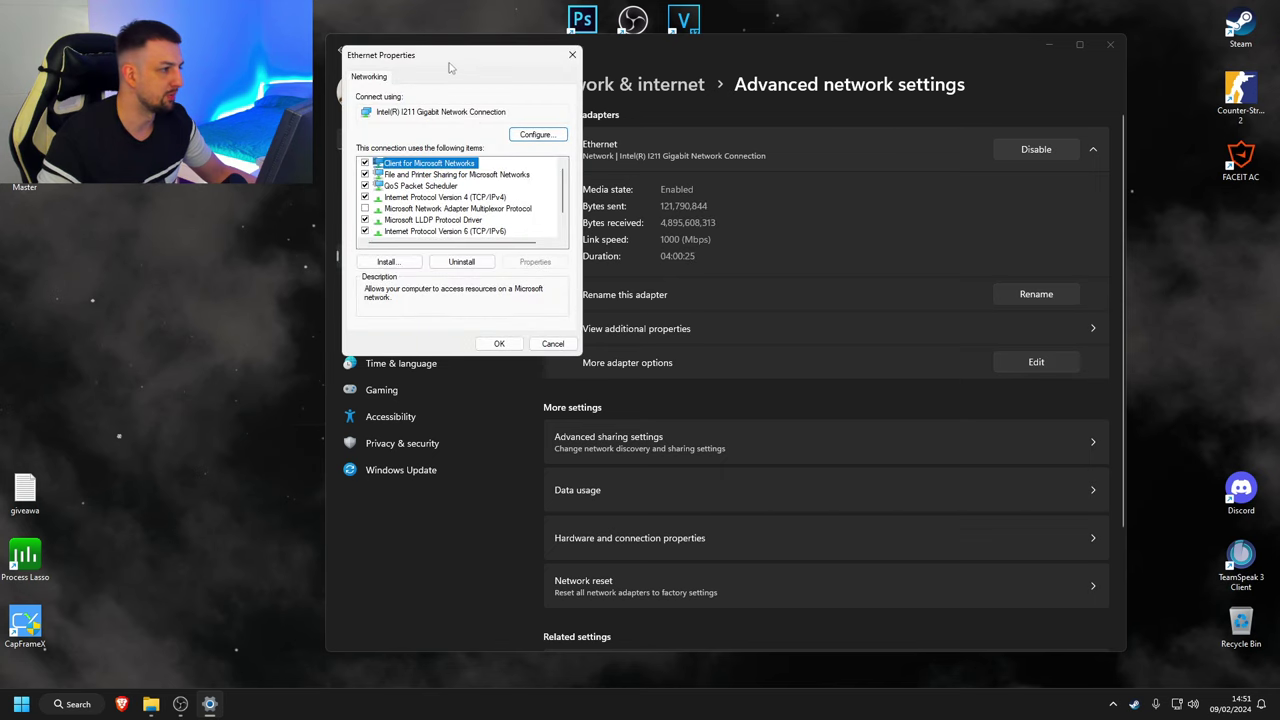
drag(451, 62, 775, 110)
mouse_move(885, 228)
mouse_down()
mouse_move(890, 262)
mouse_move(889, 218)
mouse_up()
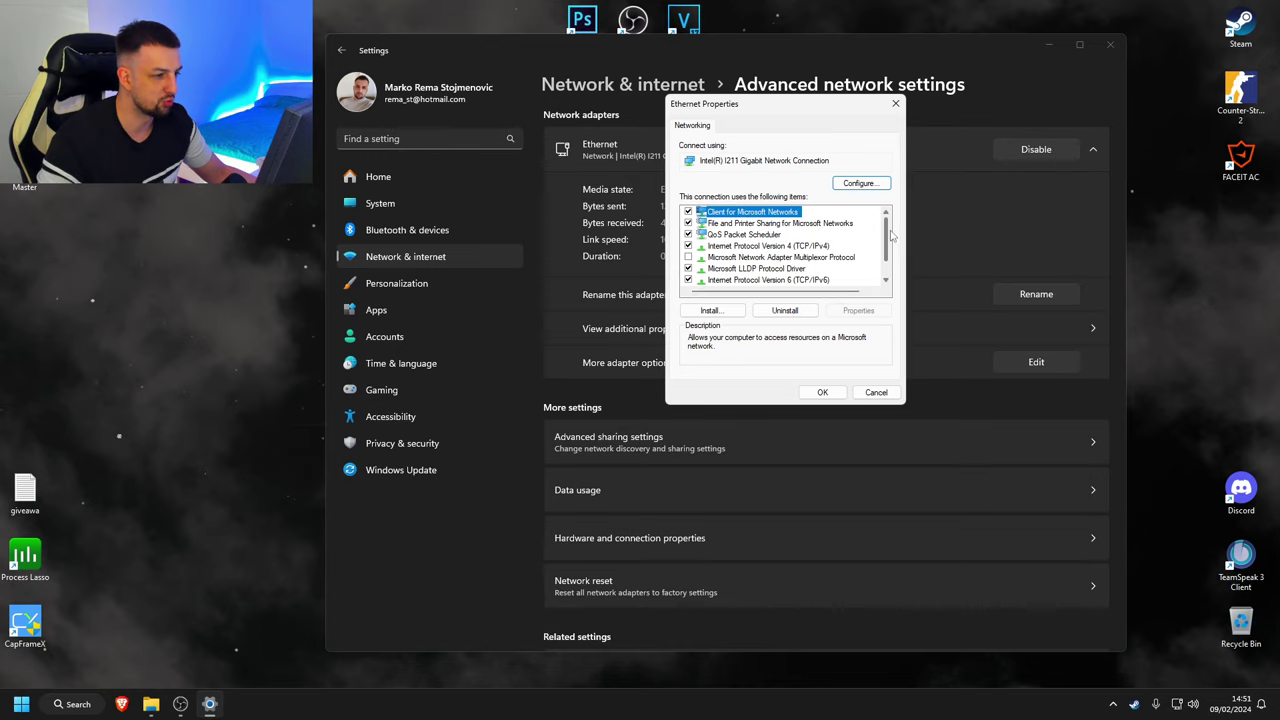
drag(889, 236, 889, 256)
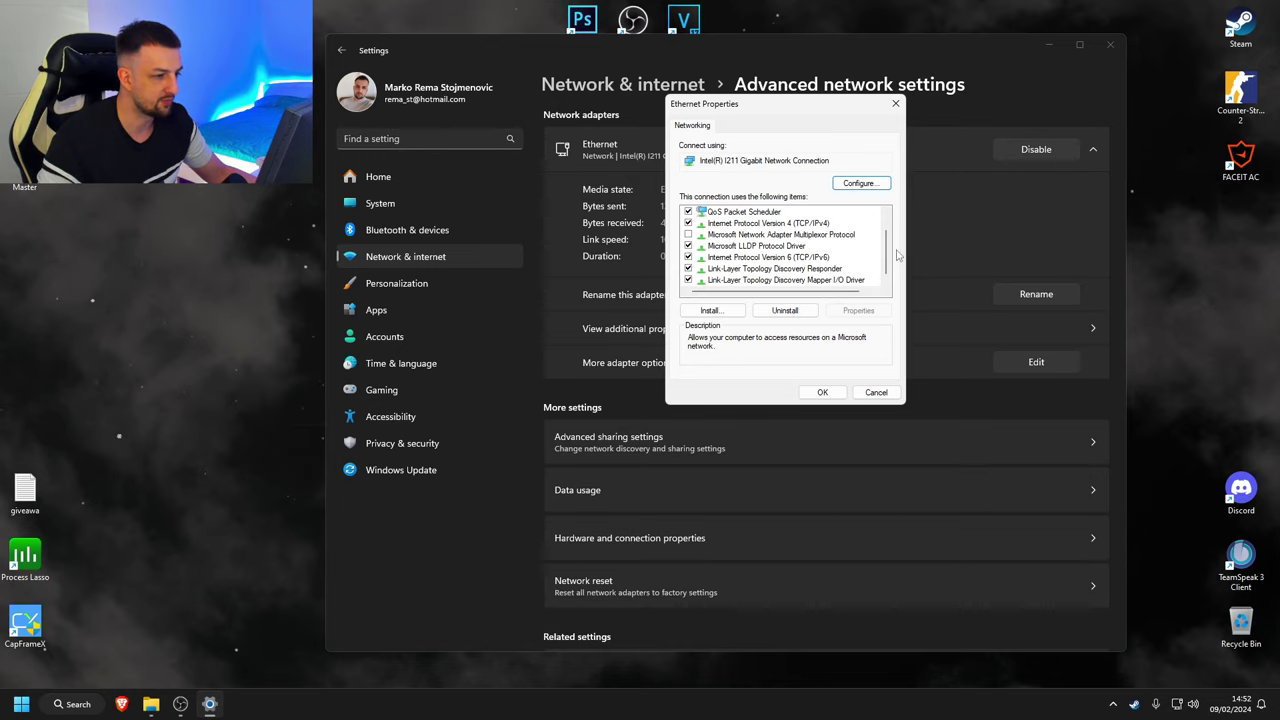
scroll(888, 268, up, 1)
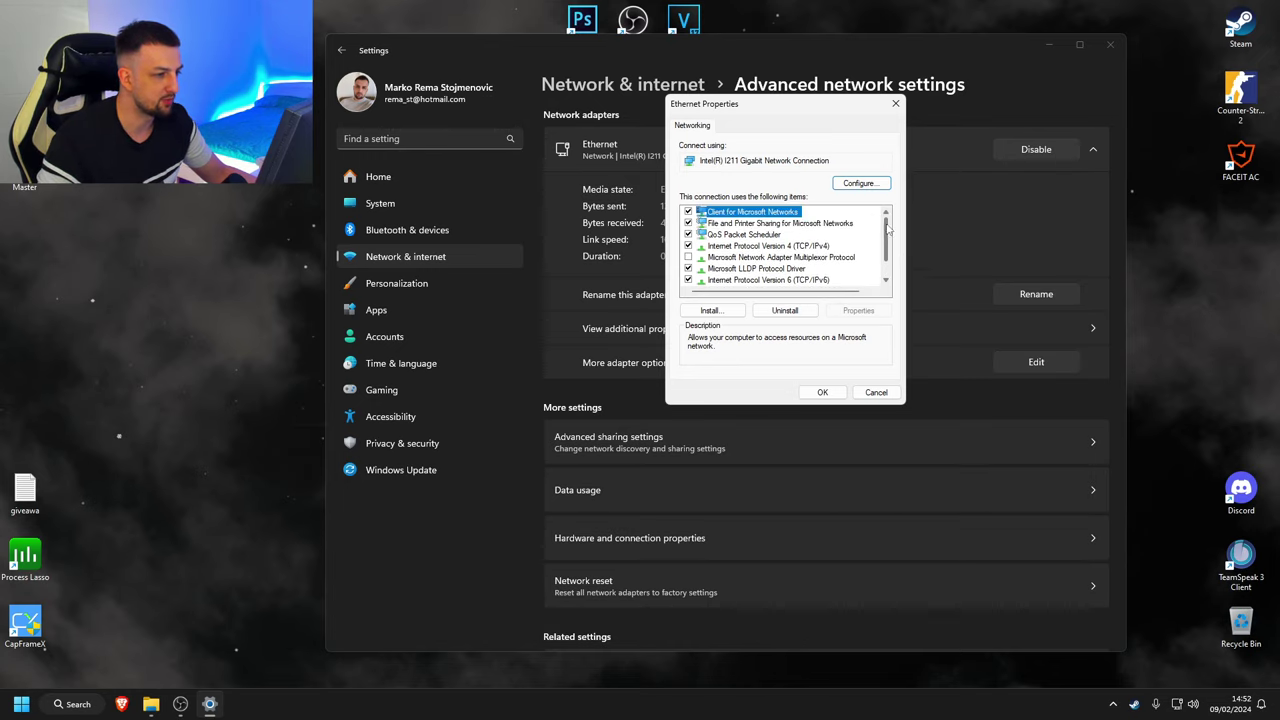
- Open the Intel I211 adapter's configuration and check its advanced properties from Enable PME through Wake on Pattern Match
click(860, 183)
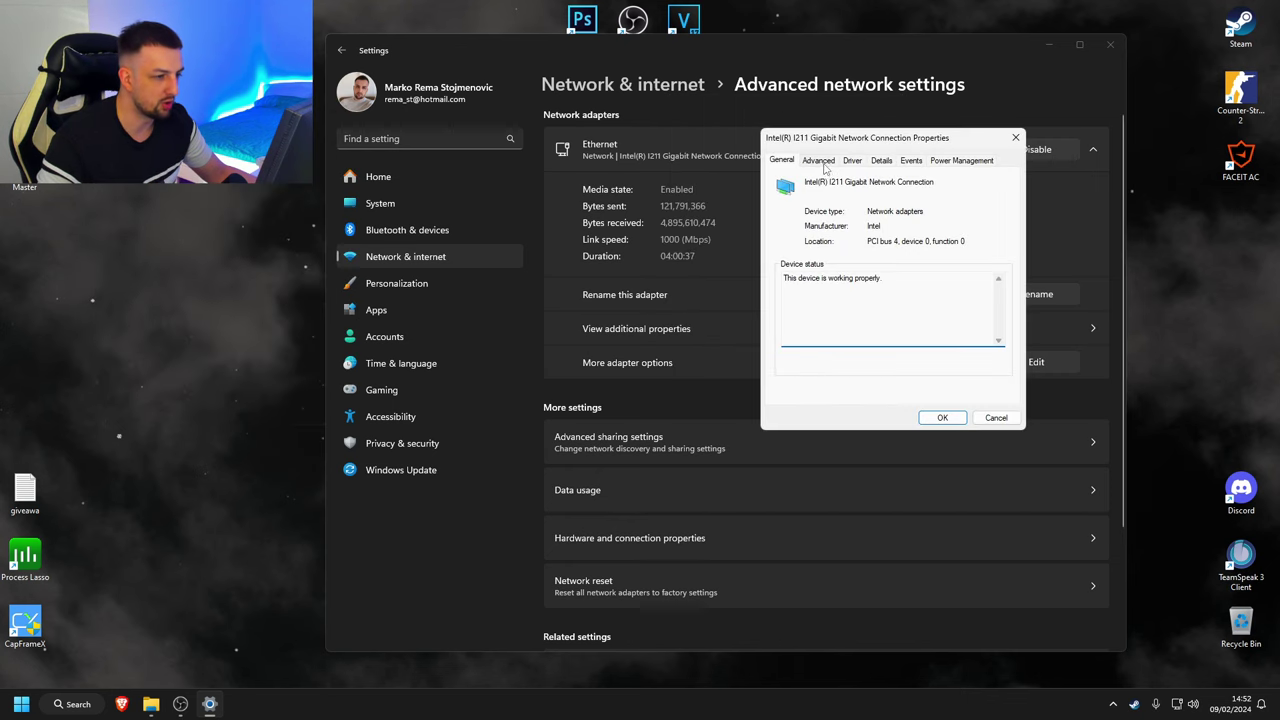
click(818, 161)
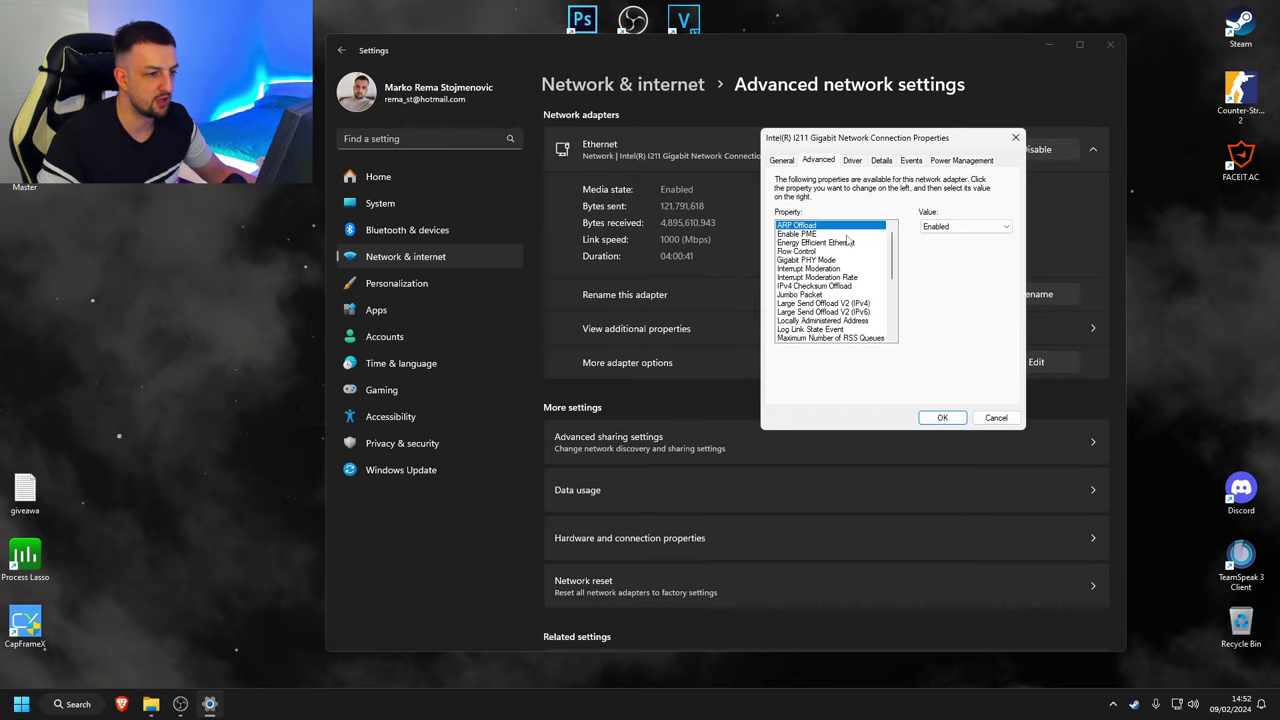
click(846, 235)
click(843, 243)
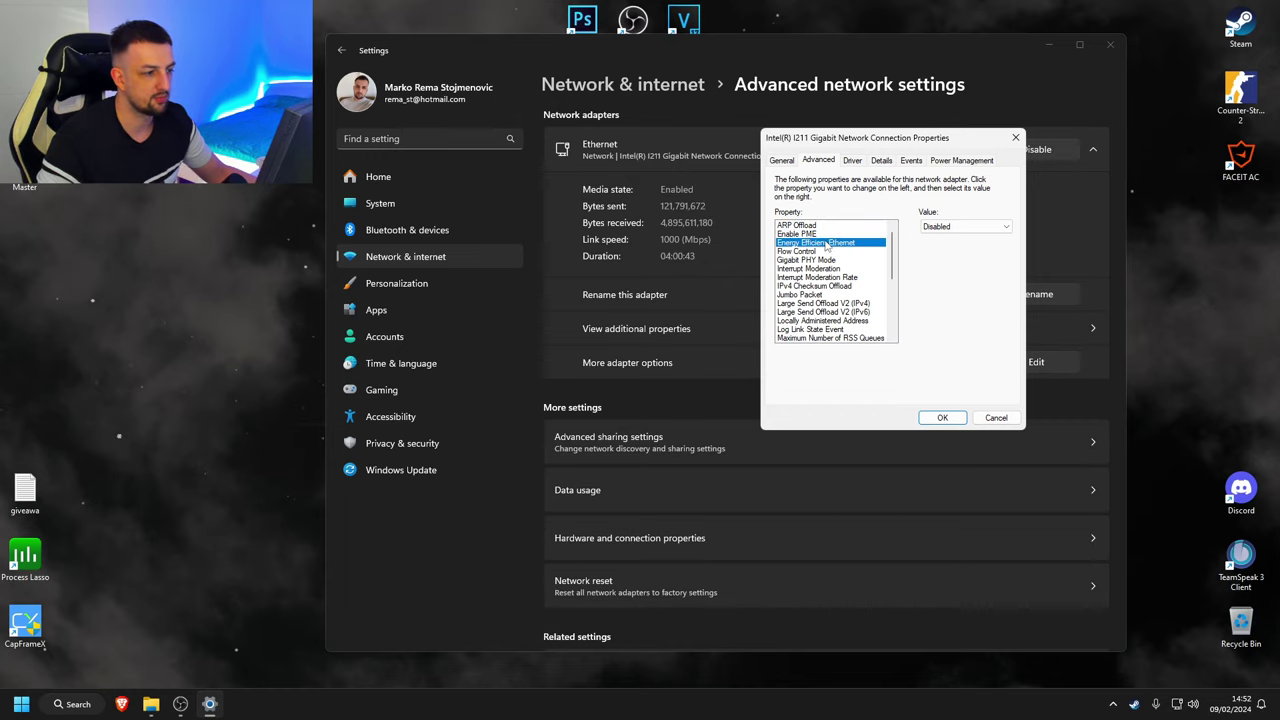
click(838, 235)
click(845, 244)
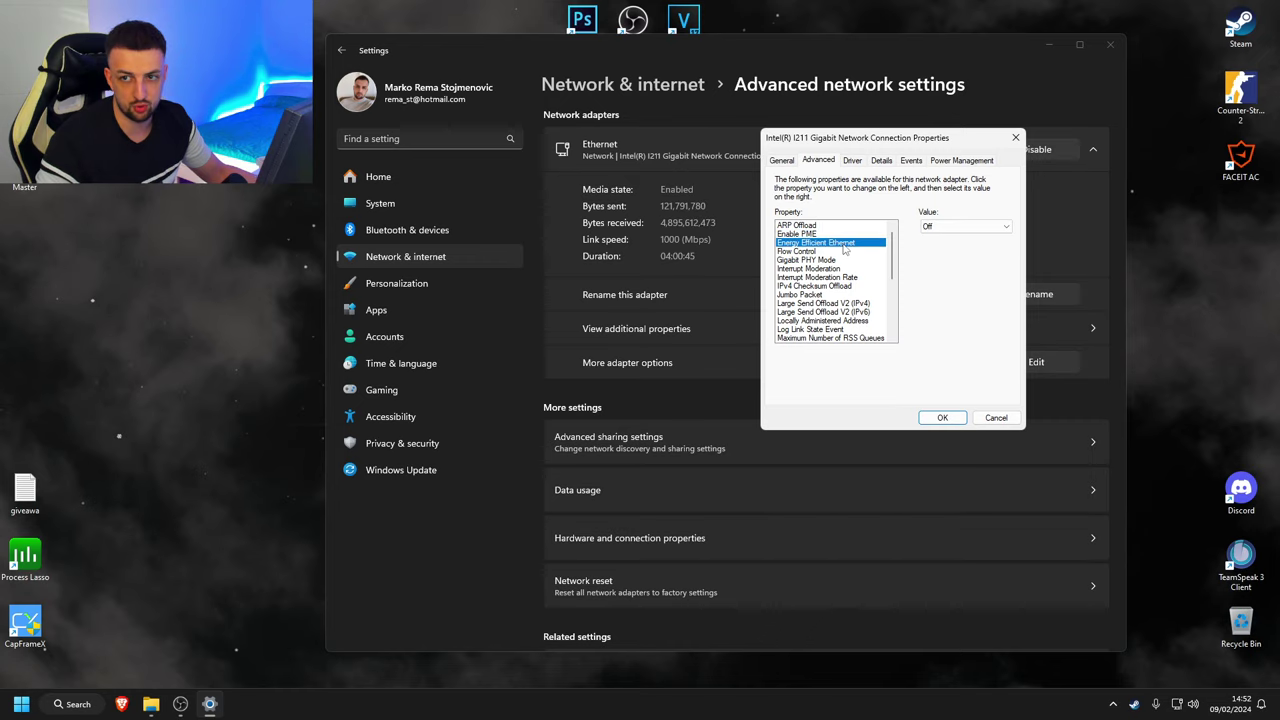
click(840, 251)
click(828, 268)
click(829, 277)
click(826, 286)
click(828, 303)
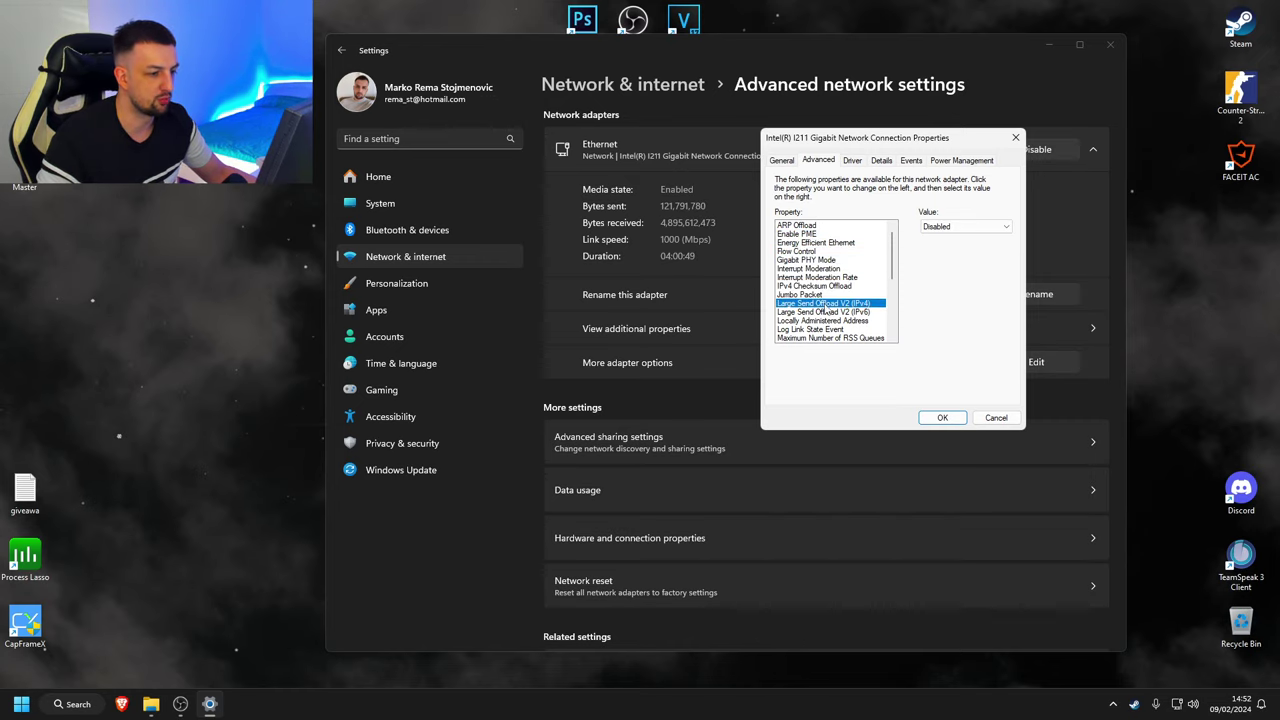
click(831, 312)
click(834, 320)
click(836, 329)
click(838, 339)
drag(892, 250, 897, 295)
click(800, 260)
click(805, 269)
click(809, 277)
click(813, 286)
click(814, 295)
click(818, 303)
click(822, 312)
click(826, 320)
click(830, 329)
click(828, 338)
drag(900, 299, 900, 315)
click(842, 304)
click(820, 313)
click(824, 321)
click(828, 330)
click(828, 338)
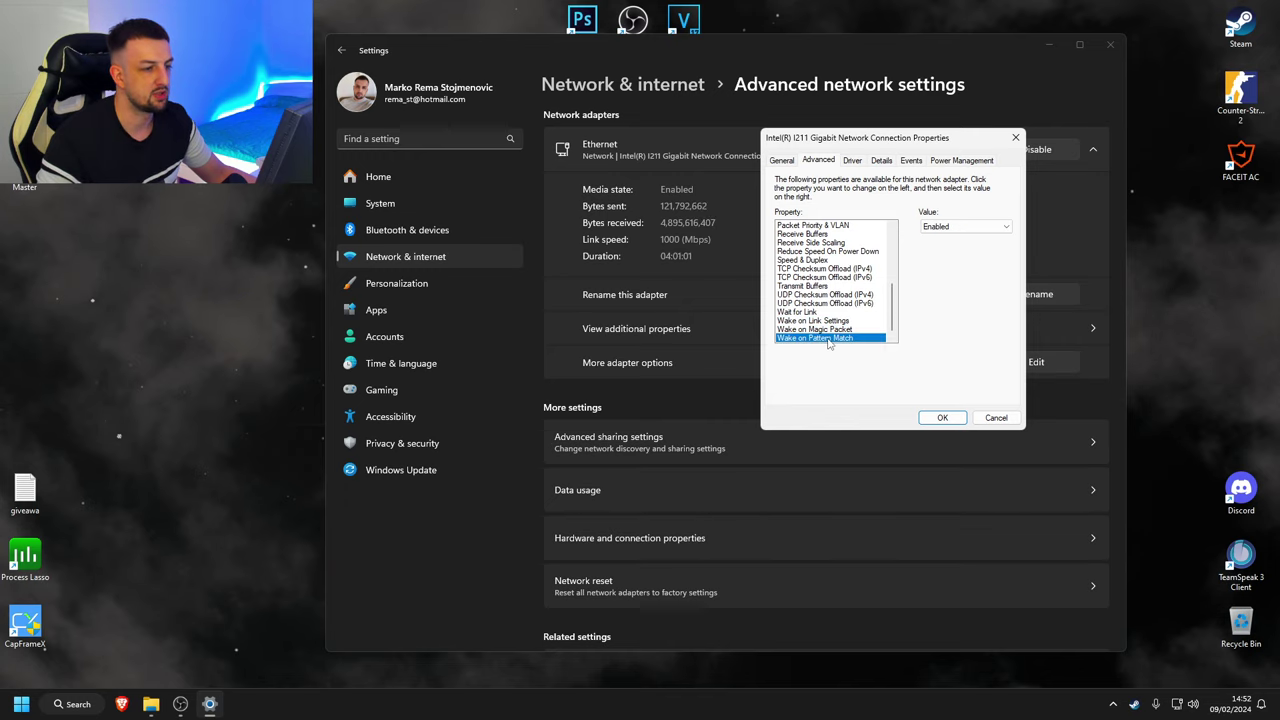
- Check the adapter's driver, details, events and power management settings, and close its properties without changes
click(851, 160)
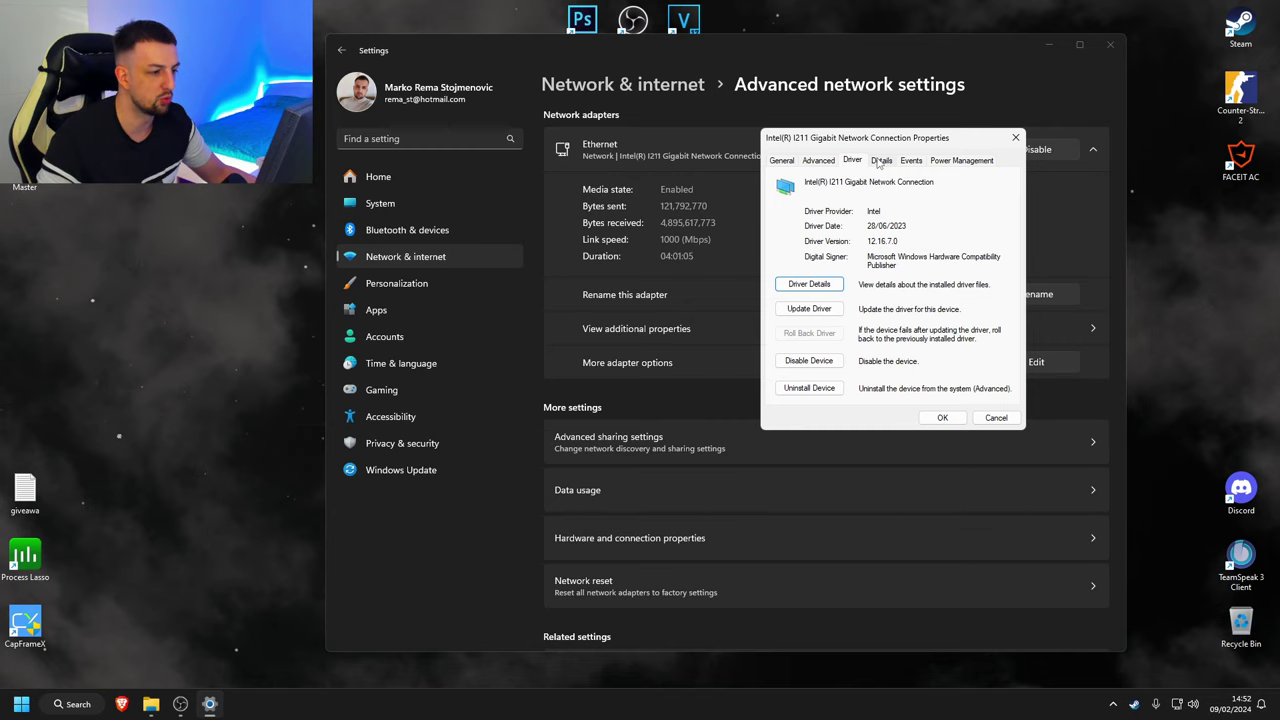
click(881, 162)
click(912, 161)
click(940, 162)
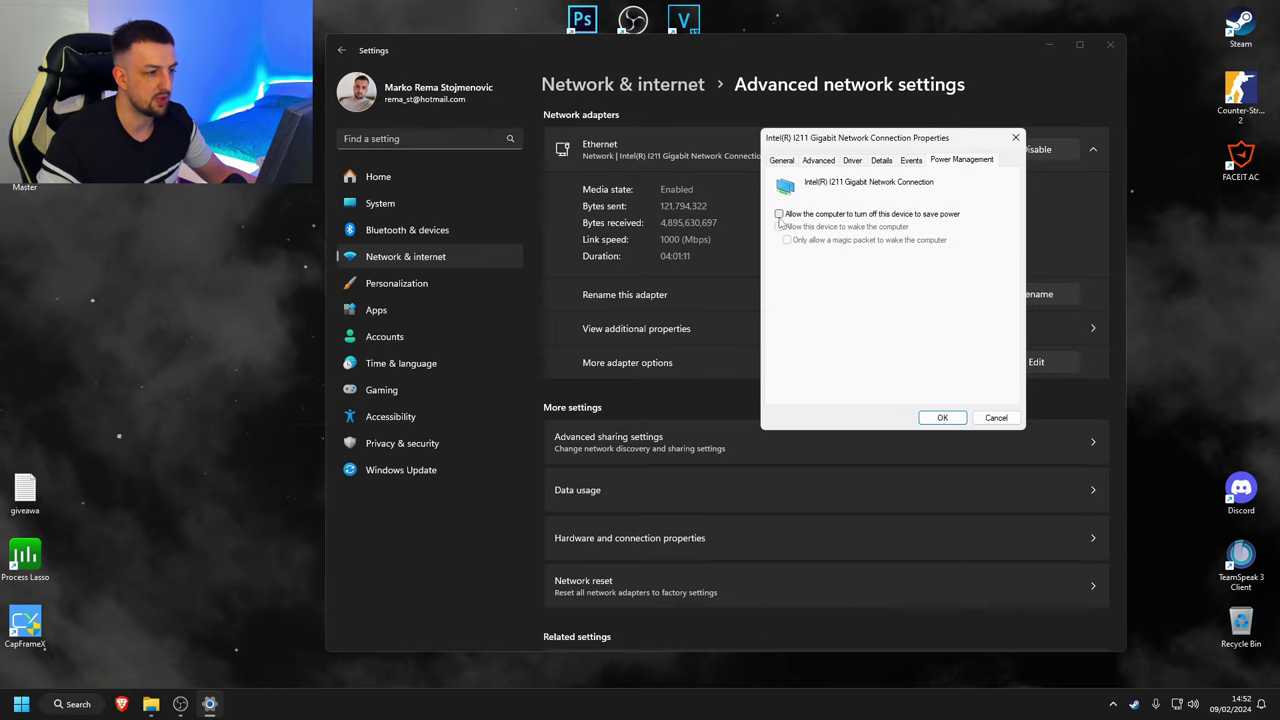
click(996, 417)
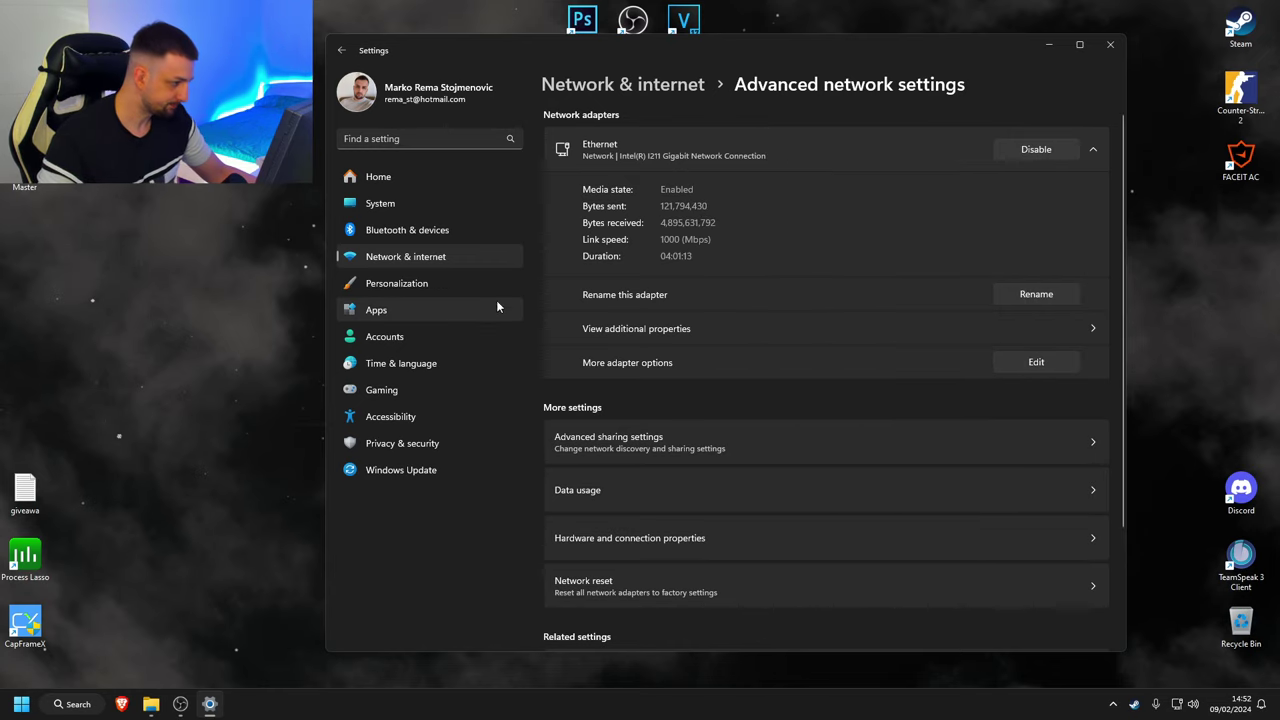
- Look at the Background settings under Personalization and return to the Personalization page
click(420, 285)
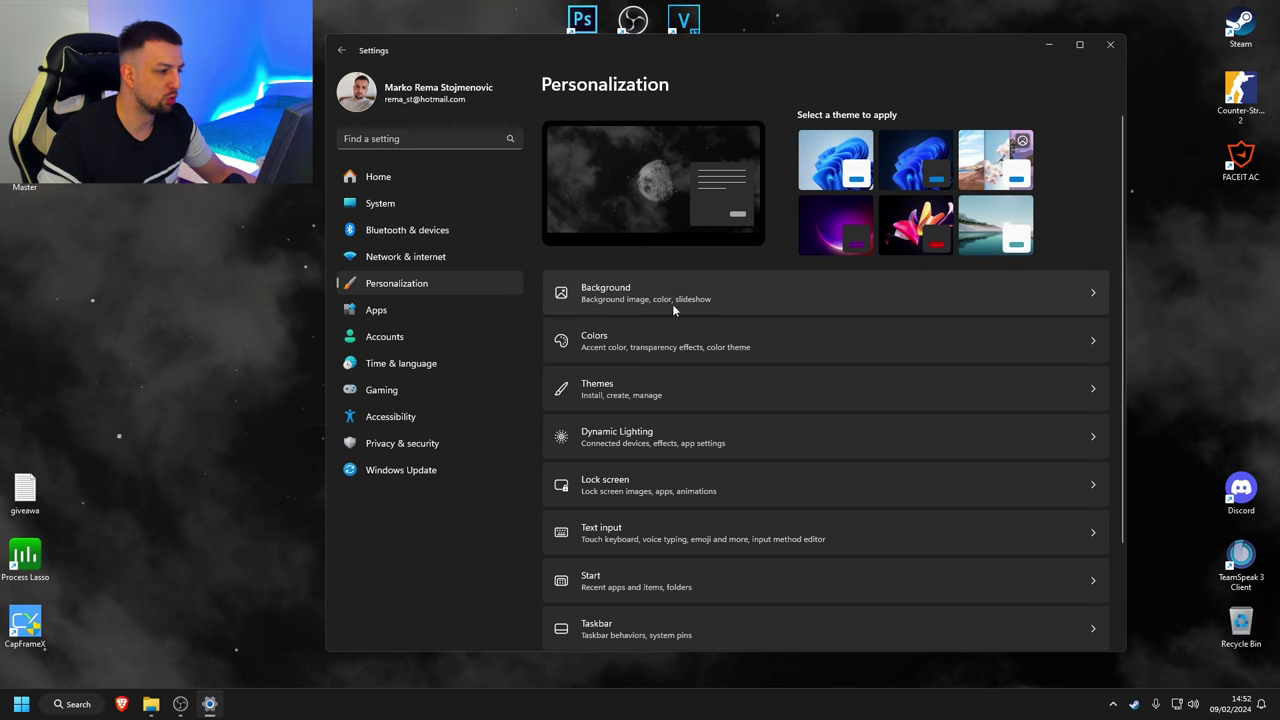
click(700, 300)
scroll(800, 460, down, 2)
key(alt+Left)
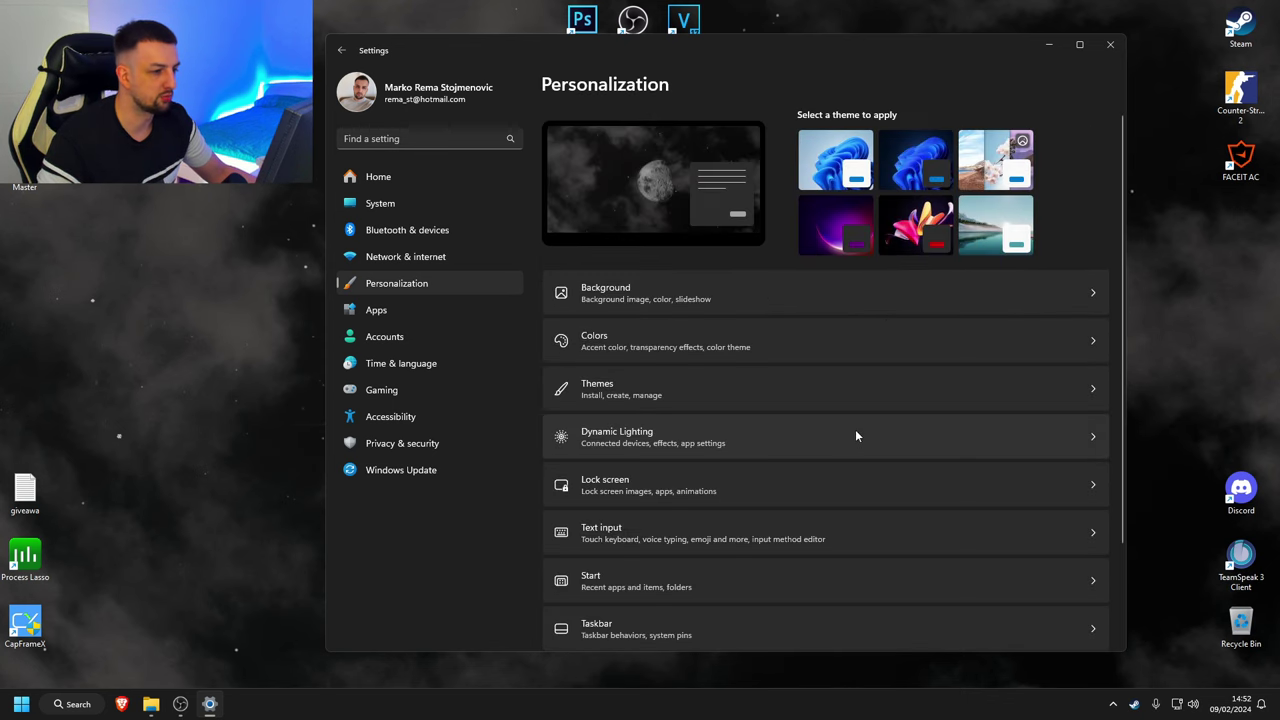
- Check the Colors settings under Personalization, return to the Personalization page and reposition the Settings window
click(738, 347)
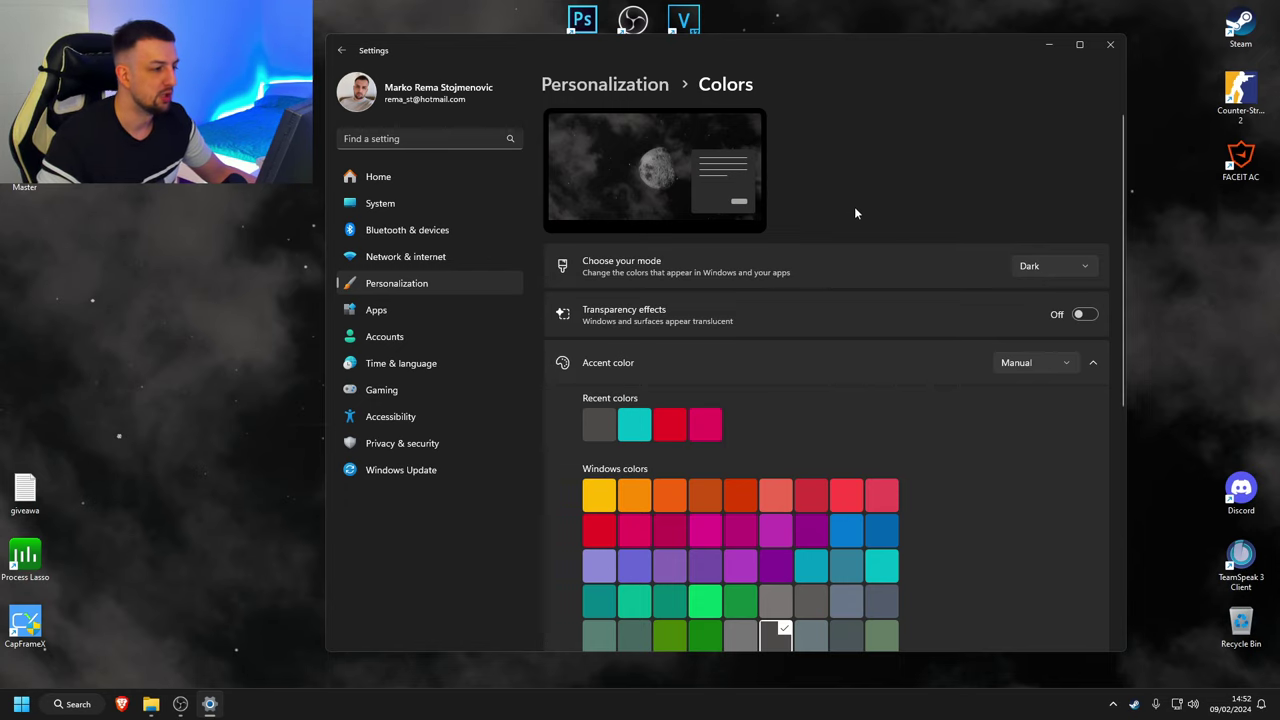
key(alt+Left)
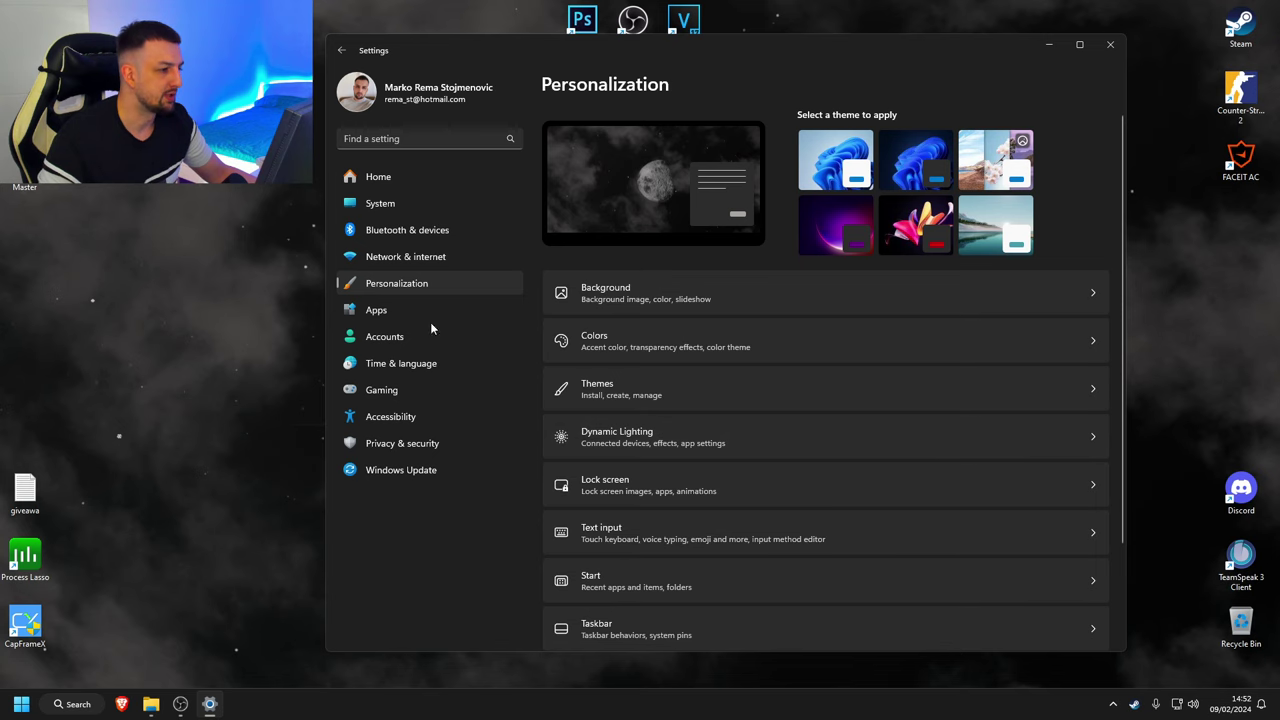
drag(727, 53, 672, 54)
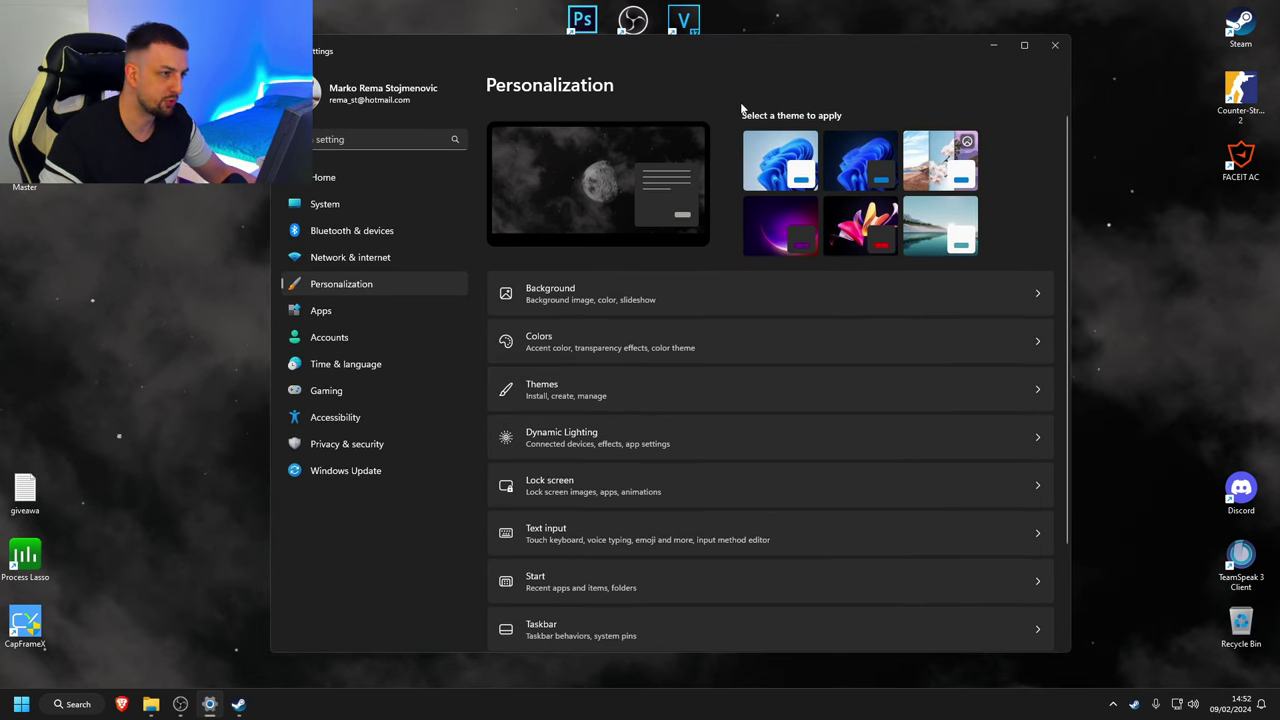
drag(723, 47, 726, 47)
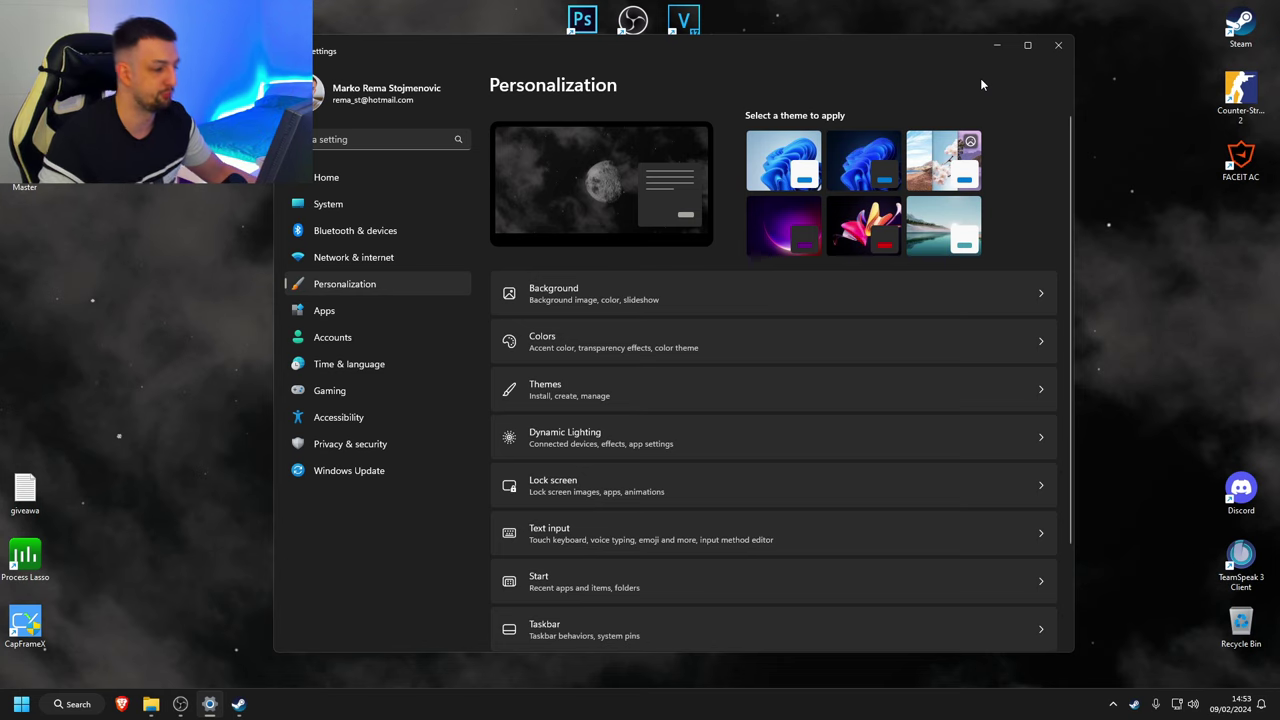
- Look through the Text input settings under Personalization and return to the Personalization page
scroll(811, 435, down, 3)
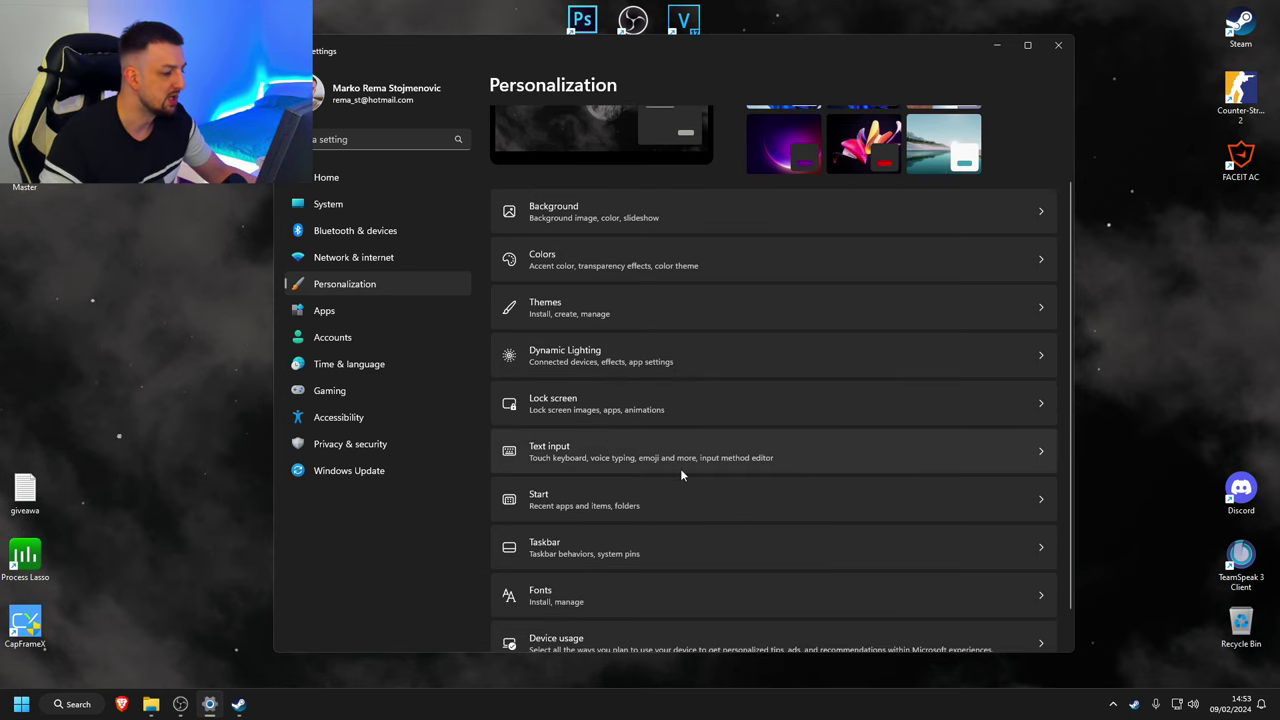
click(655, 424)
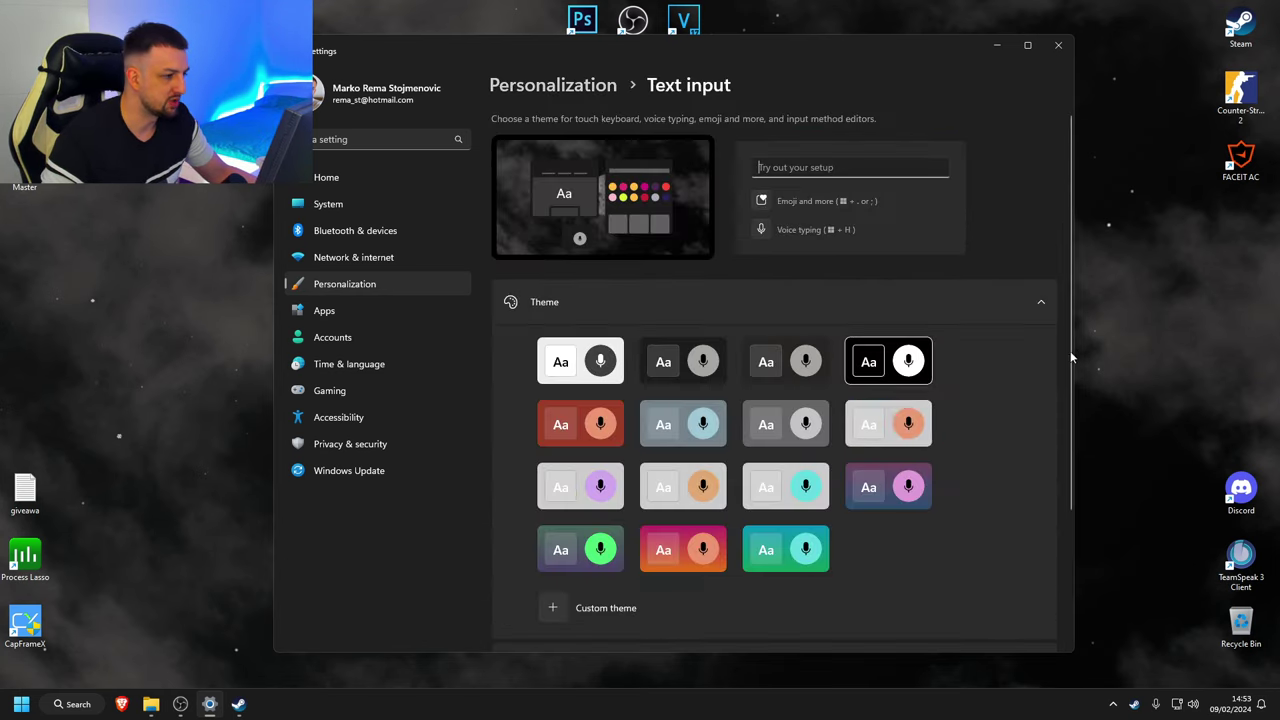
scroll(960, 510, down, 2)
key(alt+Left)
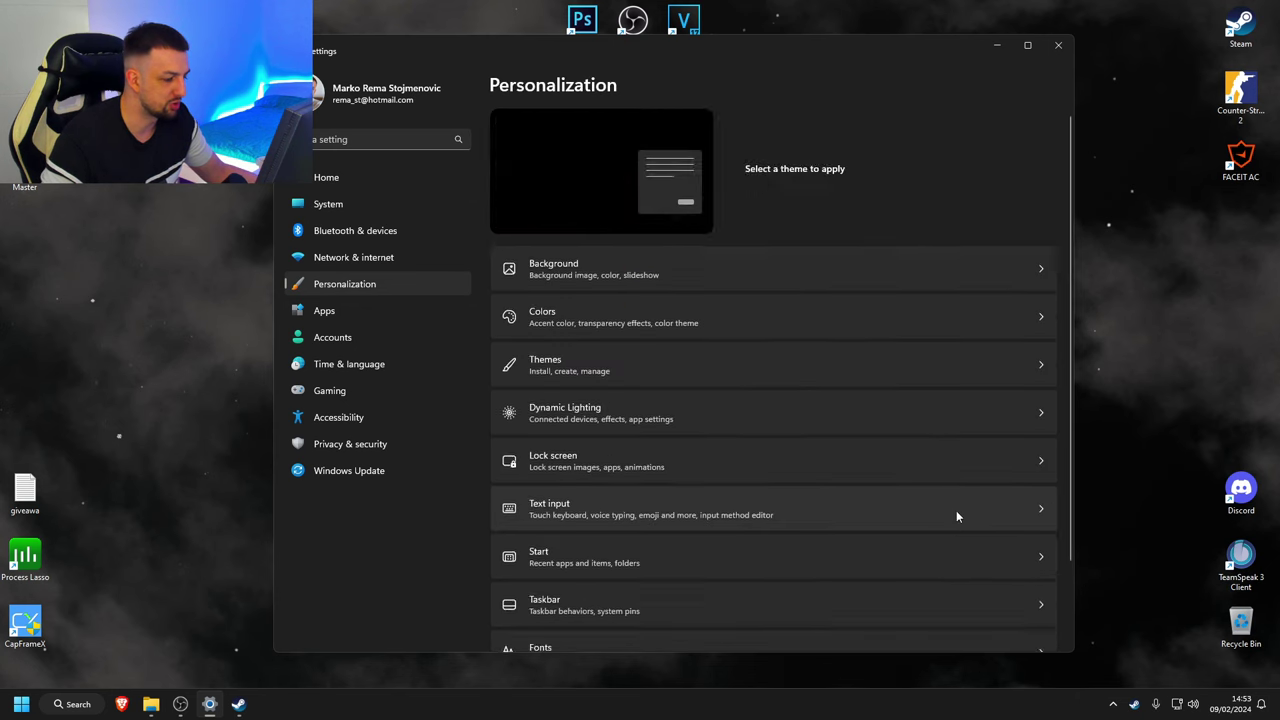
- Open the Typing settings linked from Text input and check the Touch keyboard section
click(646, 534)
scroll(698, 538, down, 2)
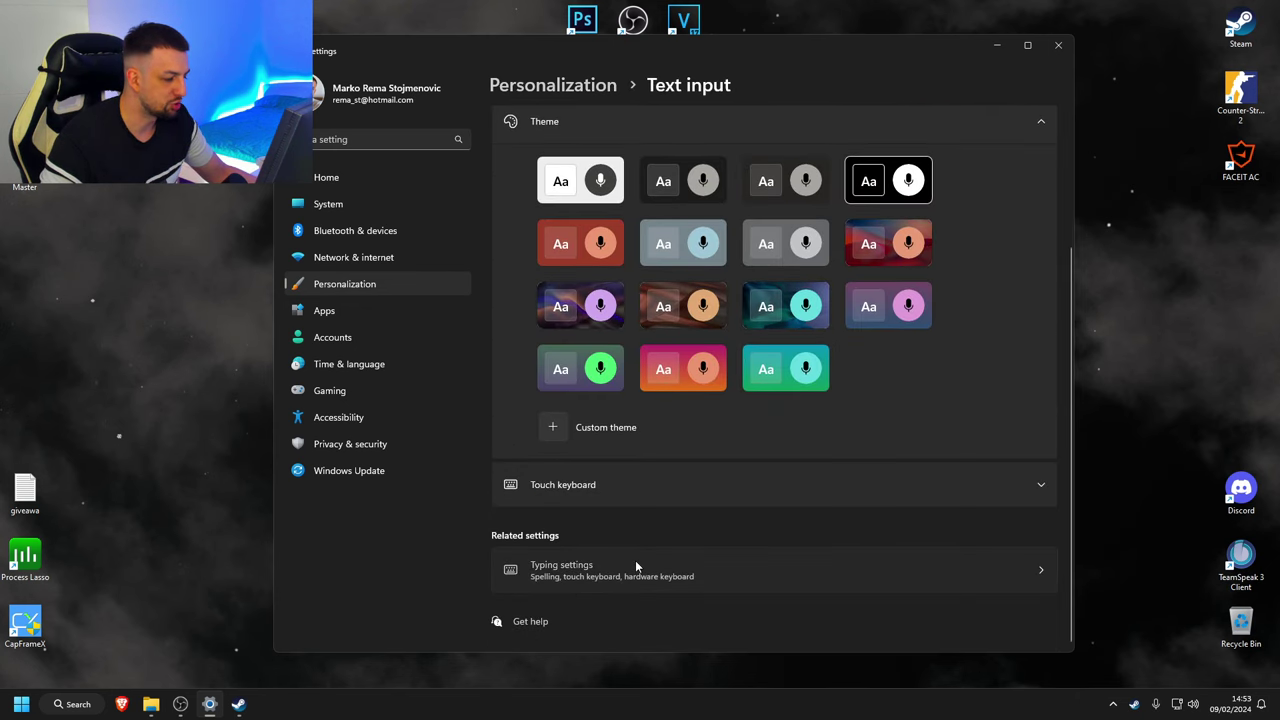
click(635, 566)
click(684, 140)
click(684, 136)
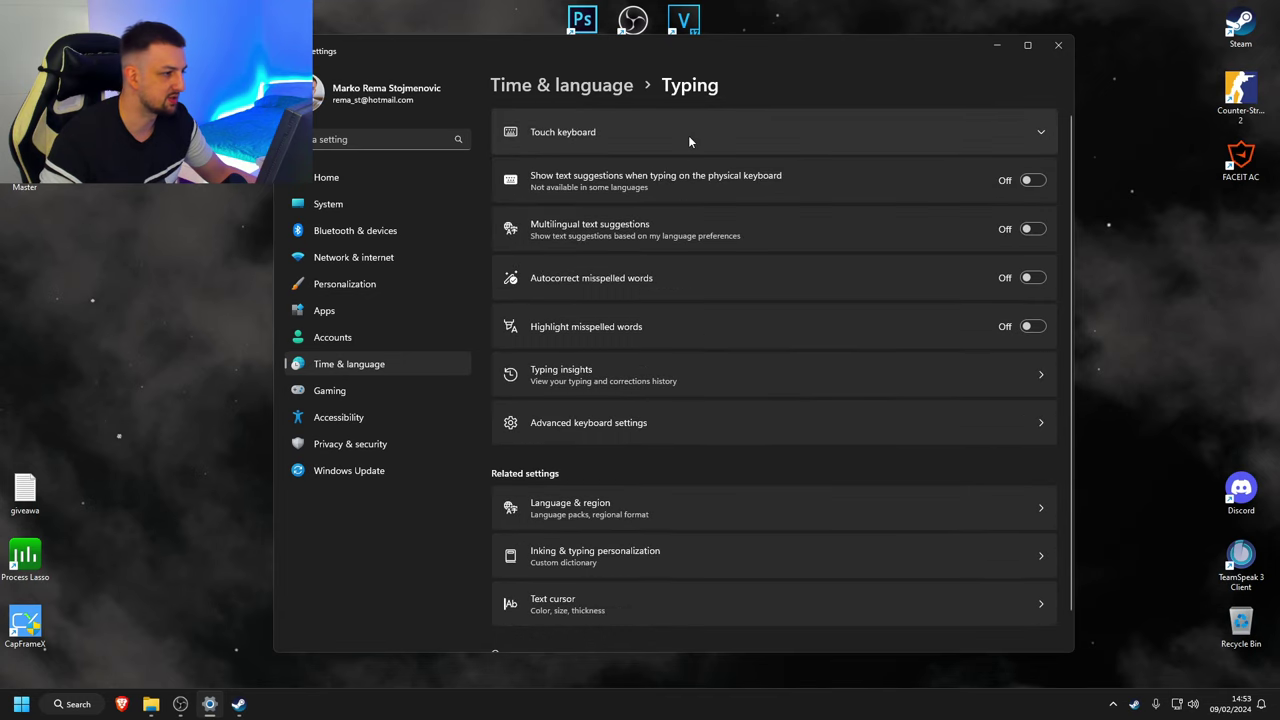
- Check the Advanced keyboard settings and the remaining Typing options, and go back to Text input
click(678, 424)
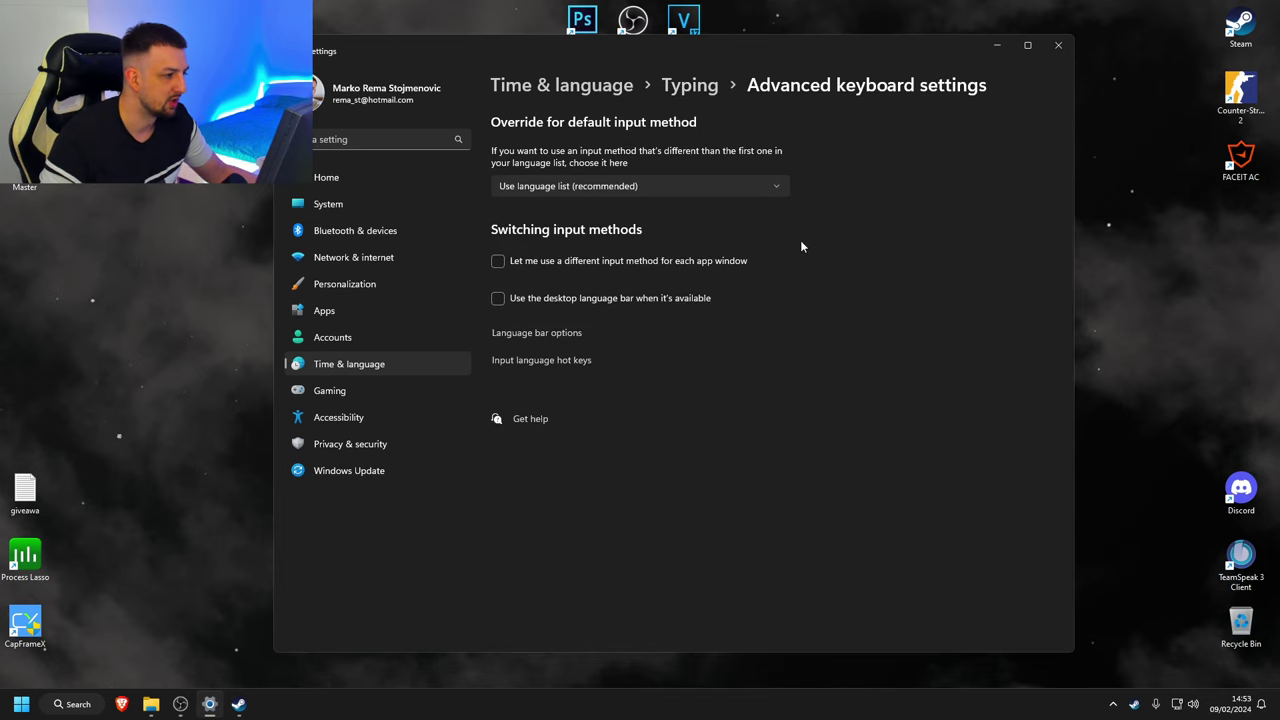
key(alt+Left)
scroll(730, 540, down, 1)
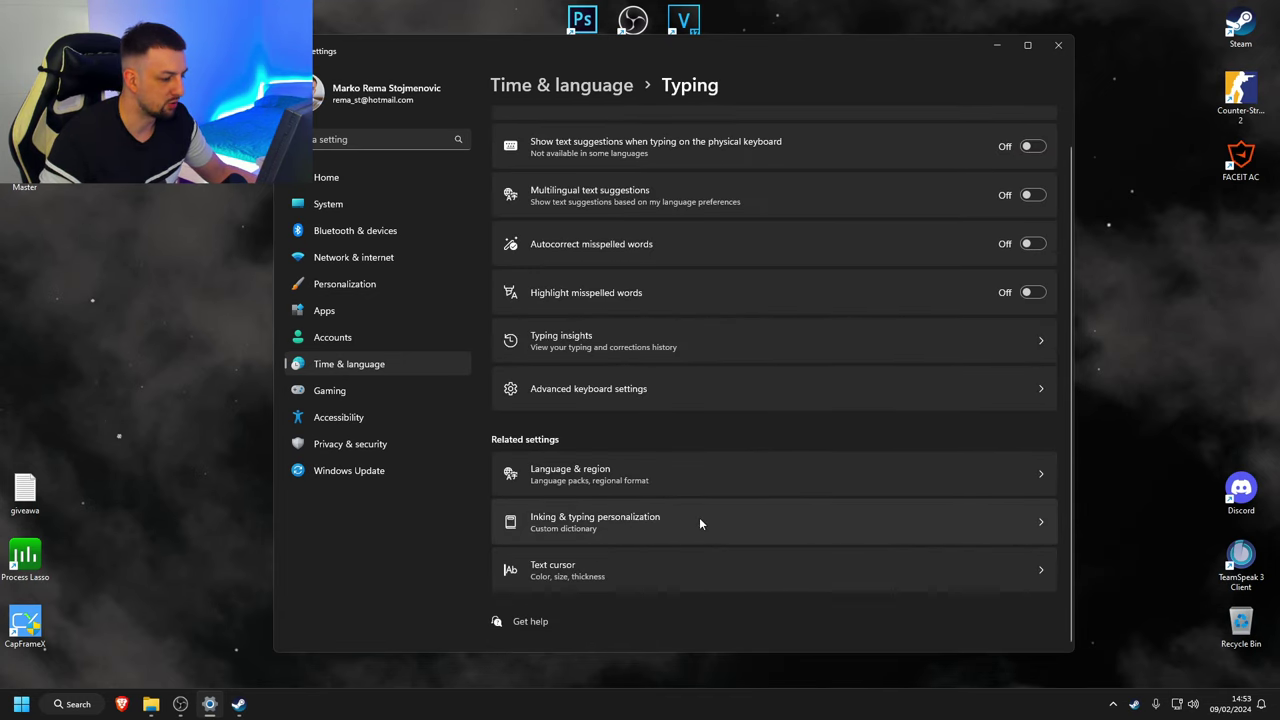
click(636, 401)
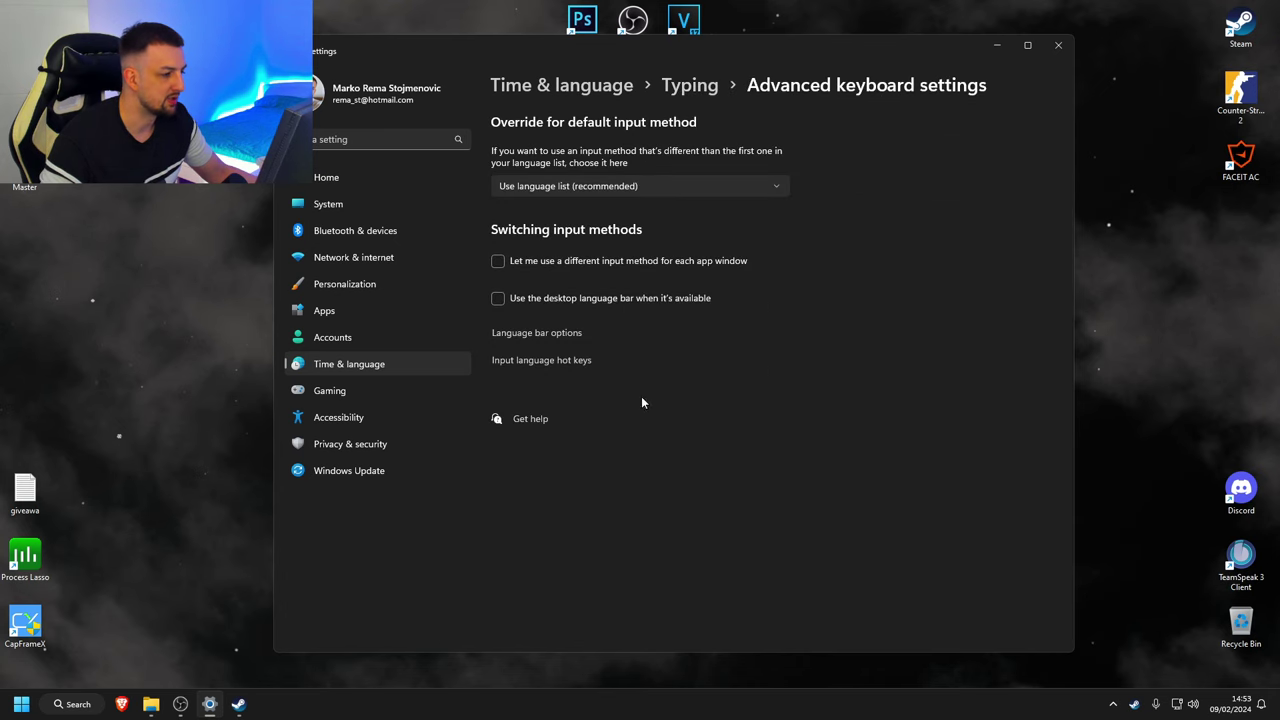
key(alt+Left)
key(alt+Left)
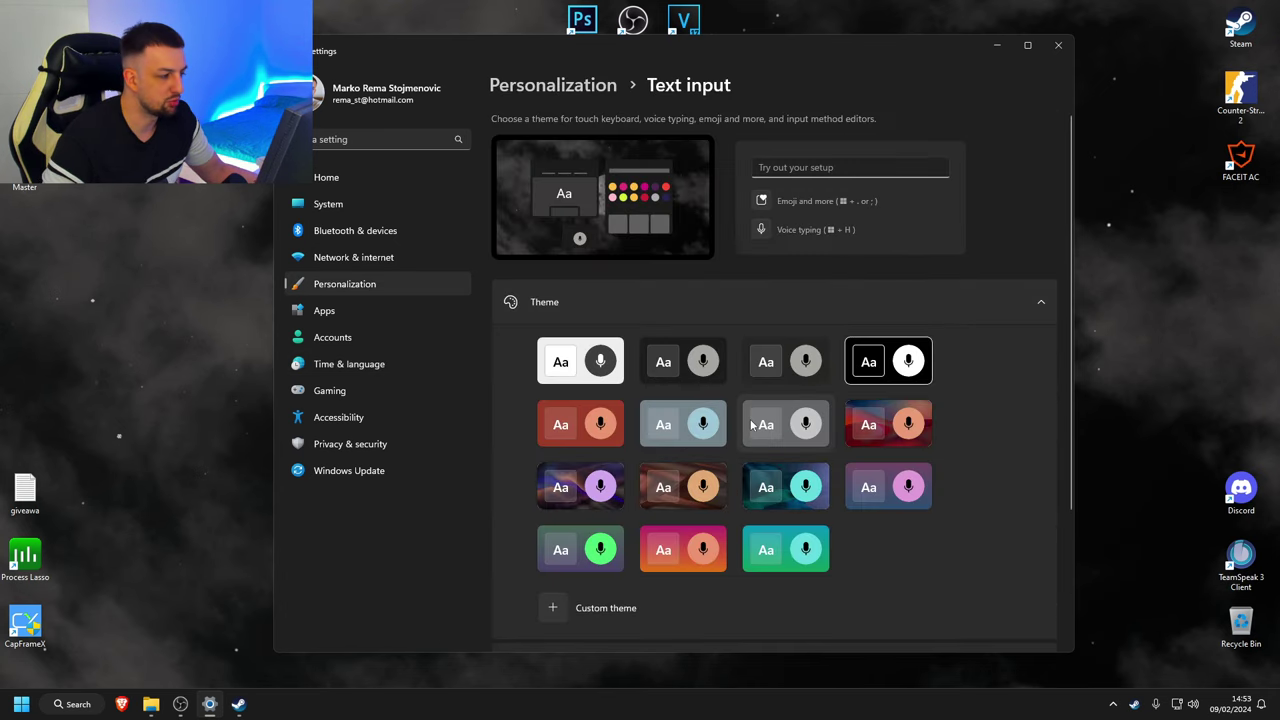
- Open the Installed apps list under Apps and review it down to the System Components entry
click(440, 312)
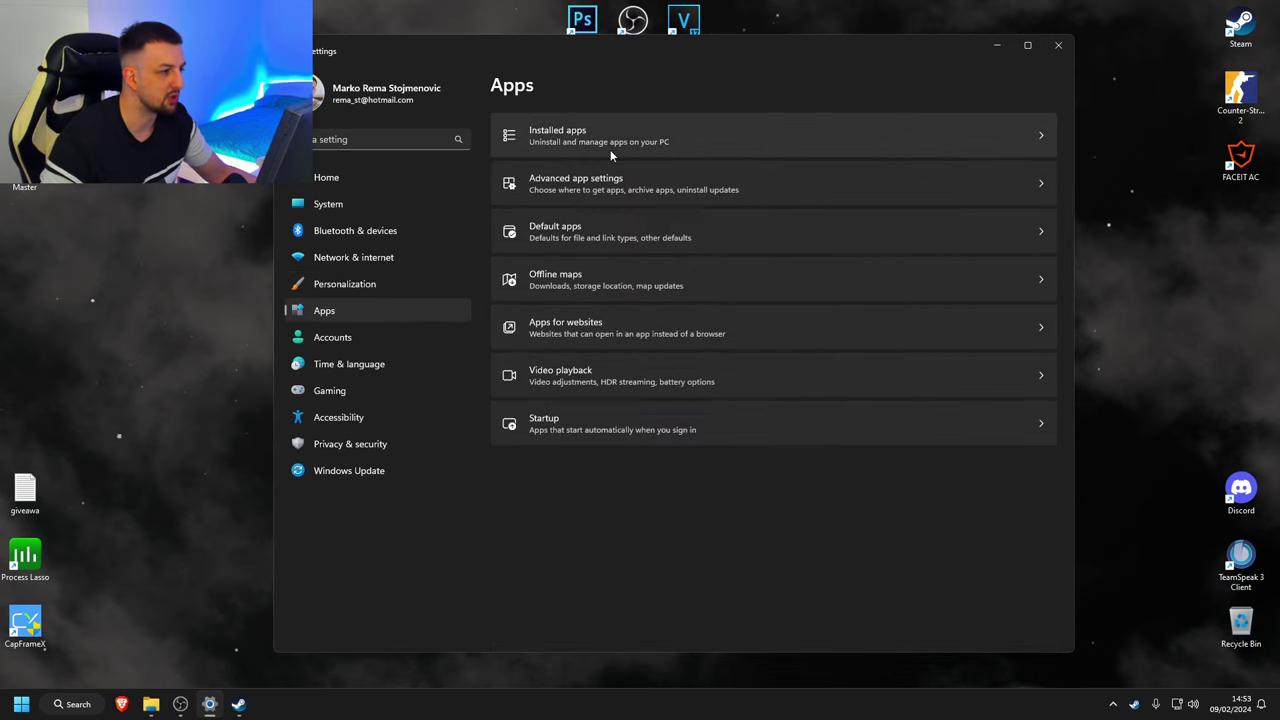
click(772, 141)
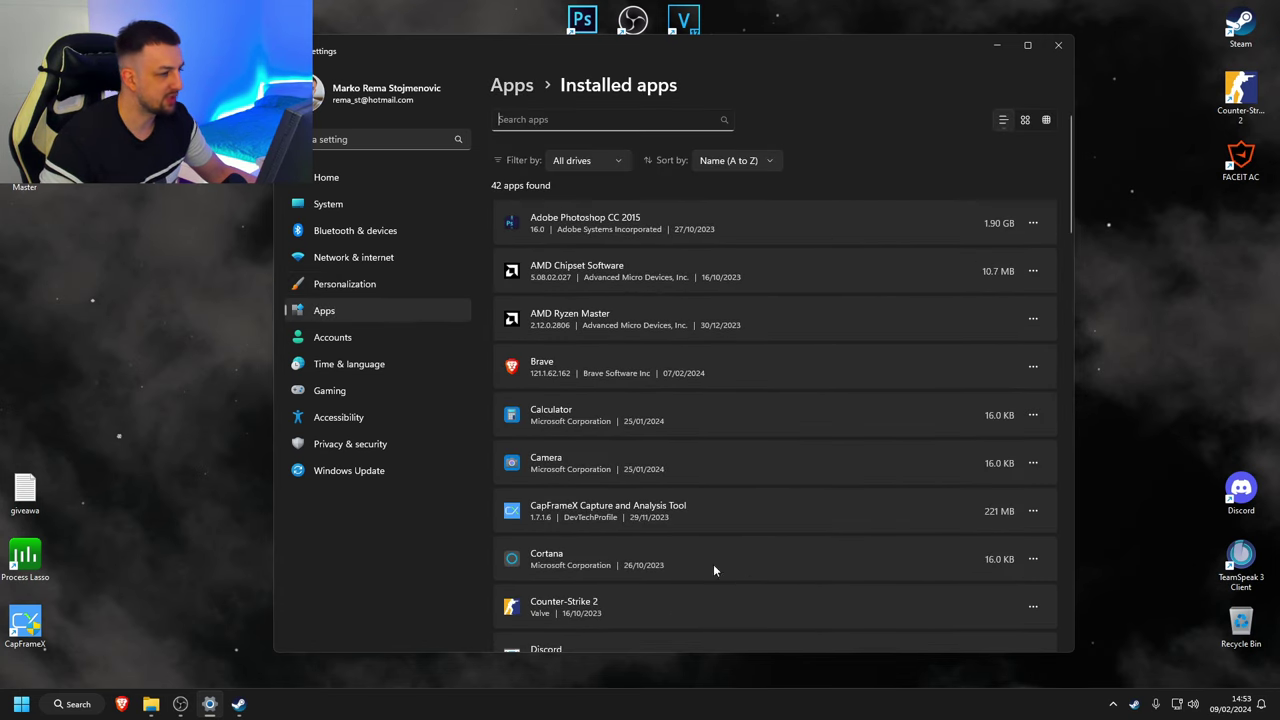
scroll(760, 488, down, 5)
scroll(770, 490, down, 6)
scroll(767, 489, down, 7)
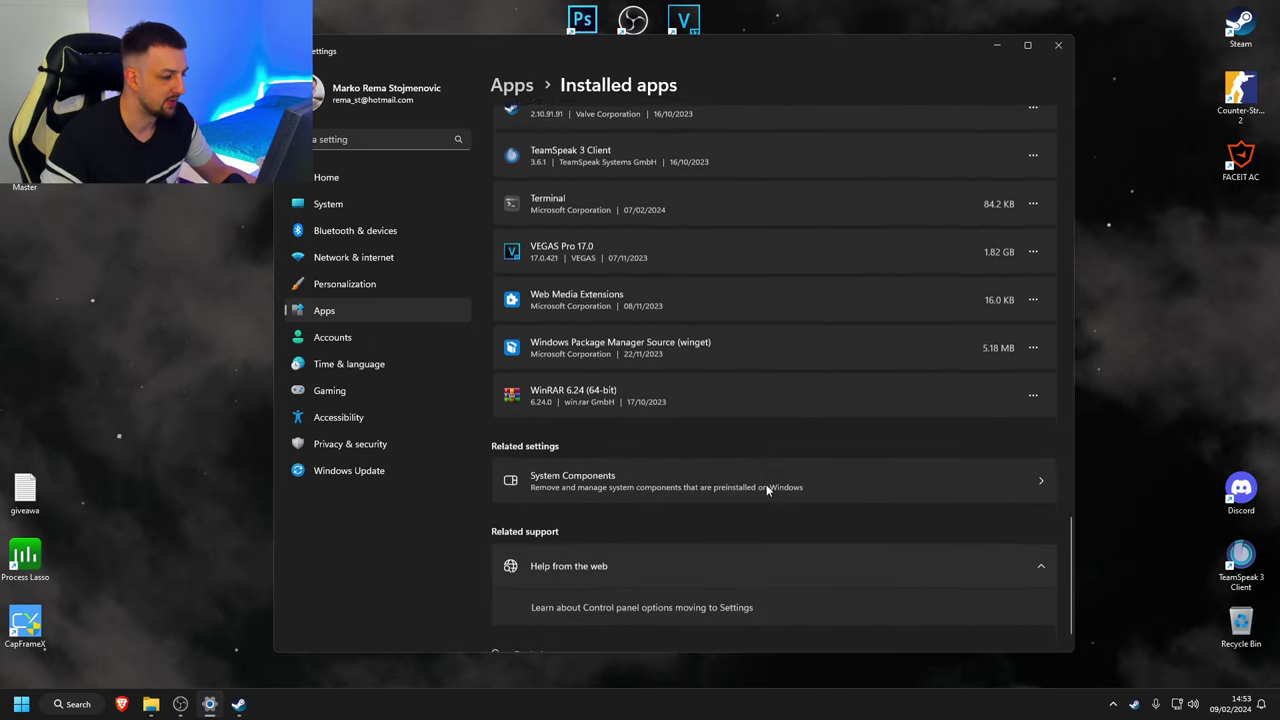
- View the Accounts page, check the Typing settings under Time & language and go back
click(400, 337)
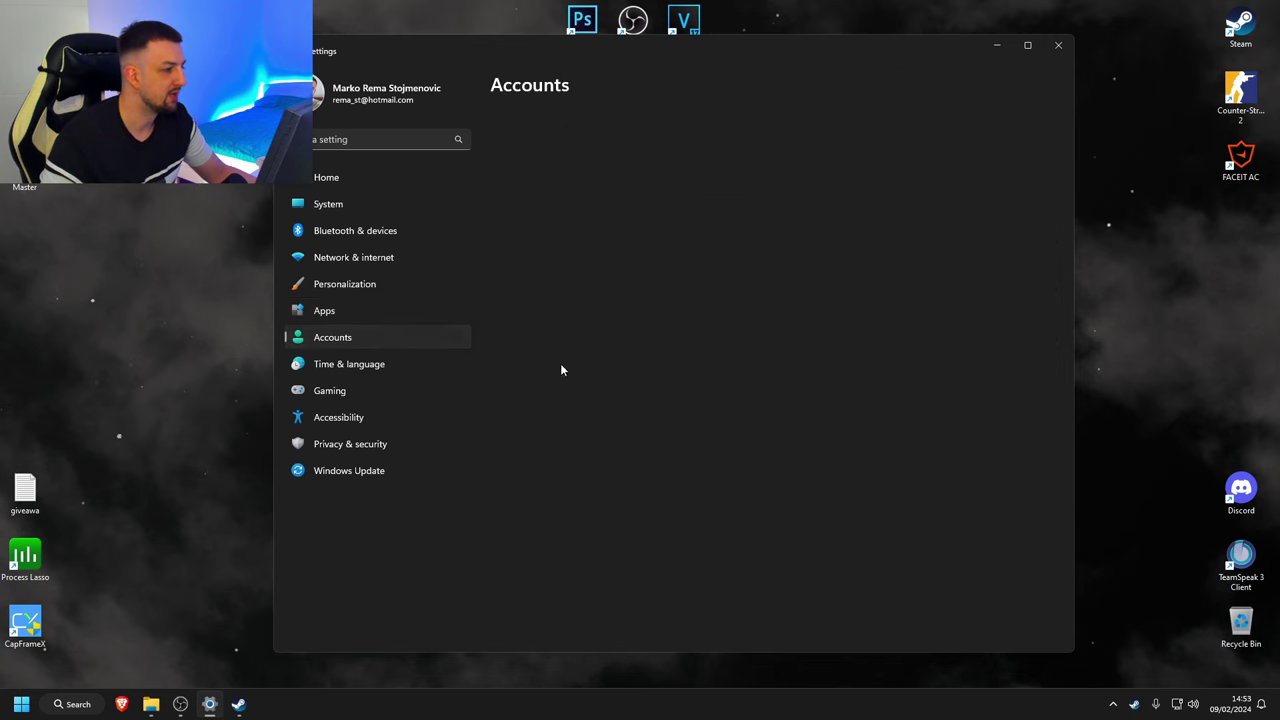
click(345, 366)
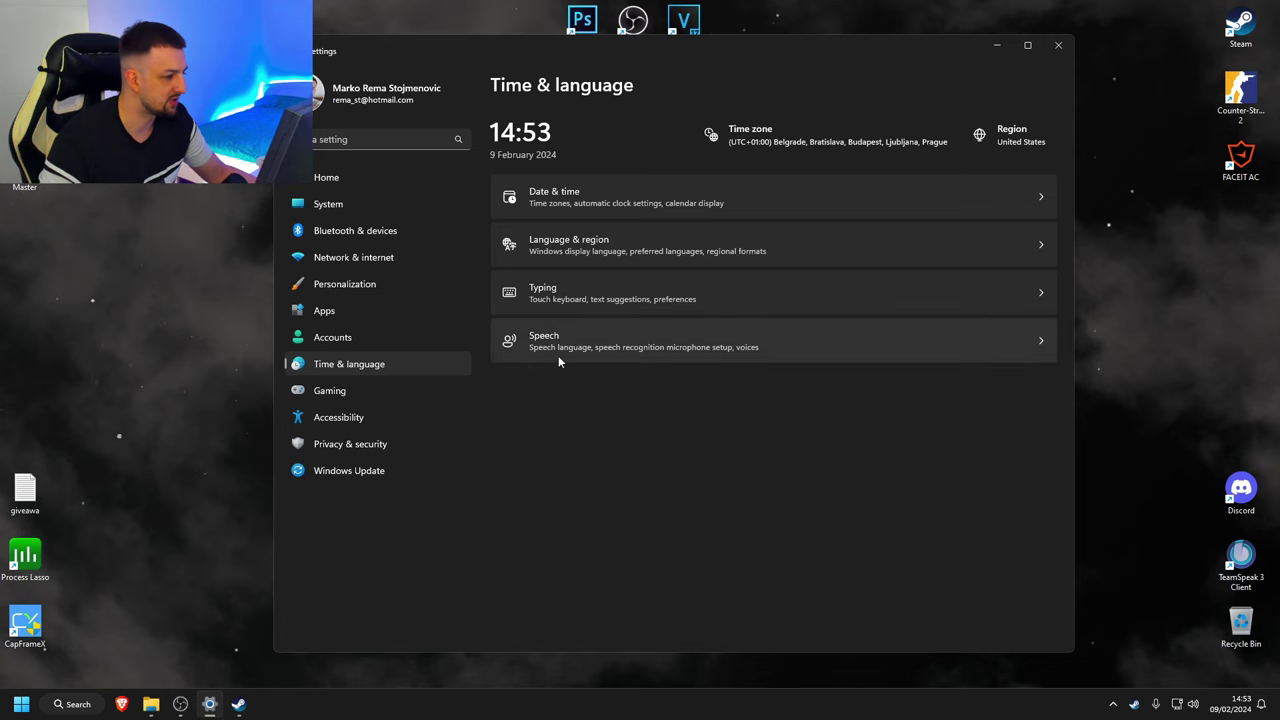
click(630, 296)
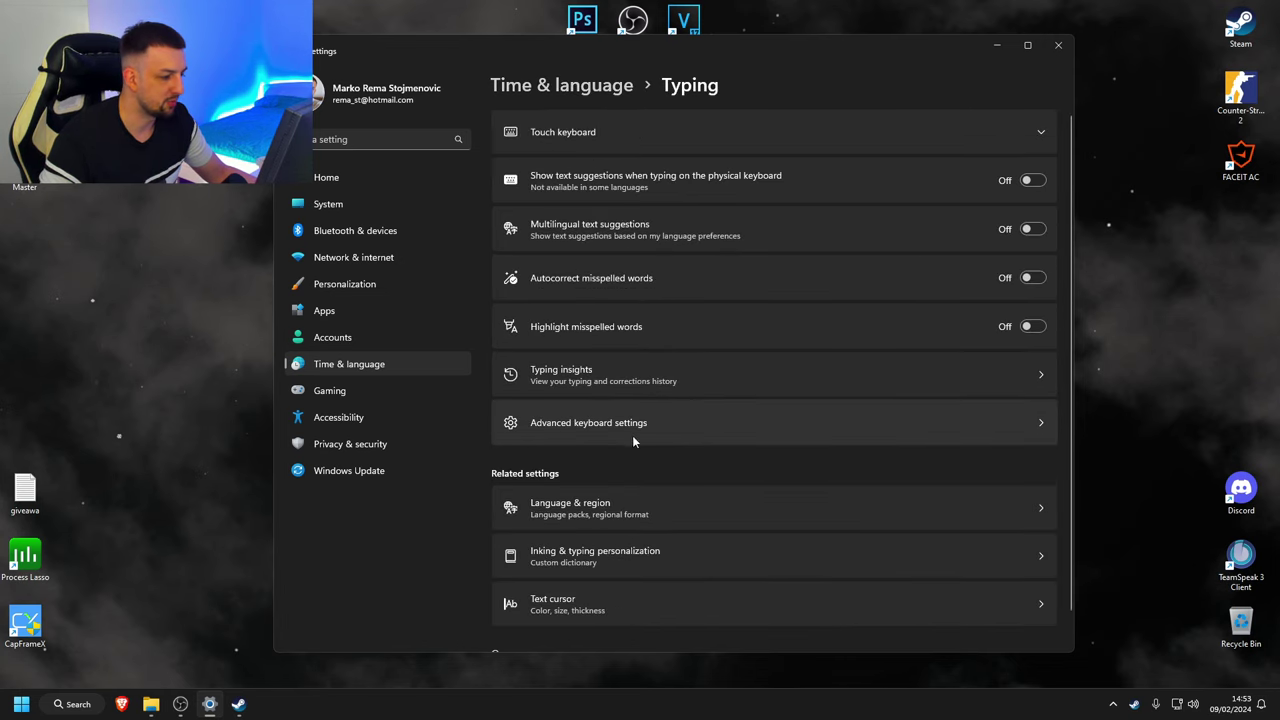
key(alt+Left)
- Check the Game Bar and Captures settings under Gaming and return to the Gaming page
click(381, 397)
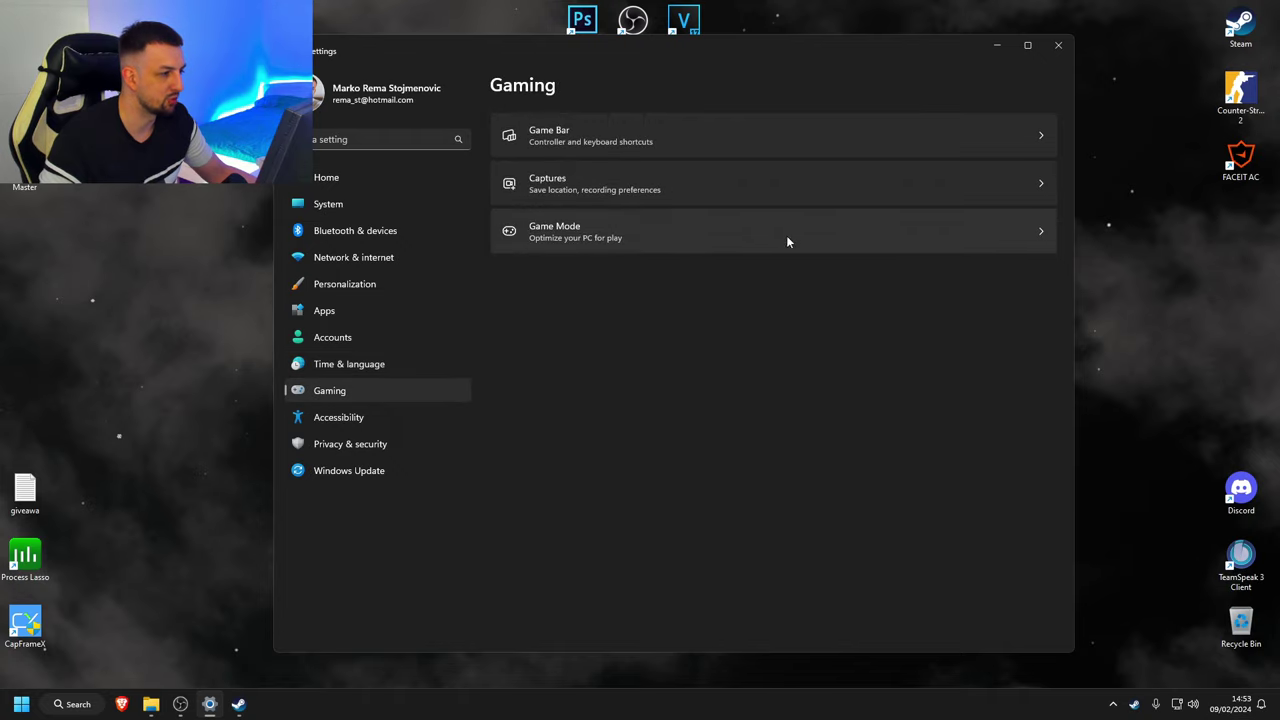
click(786, 127)
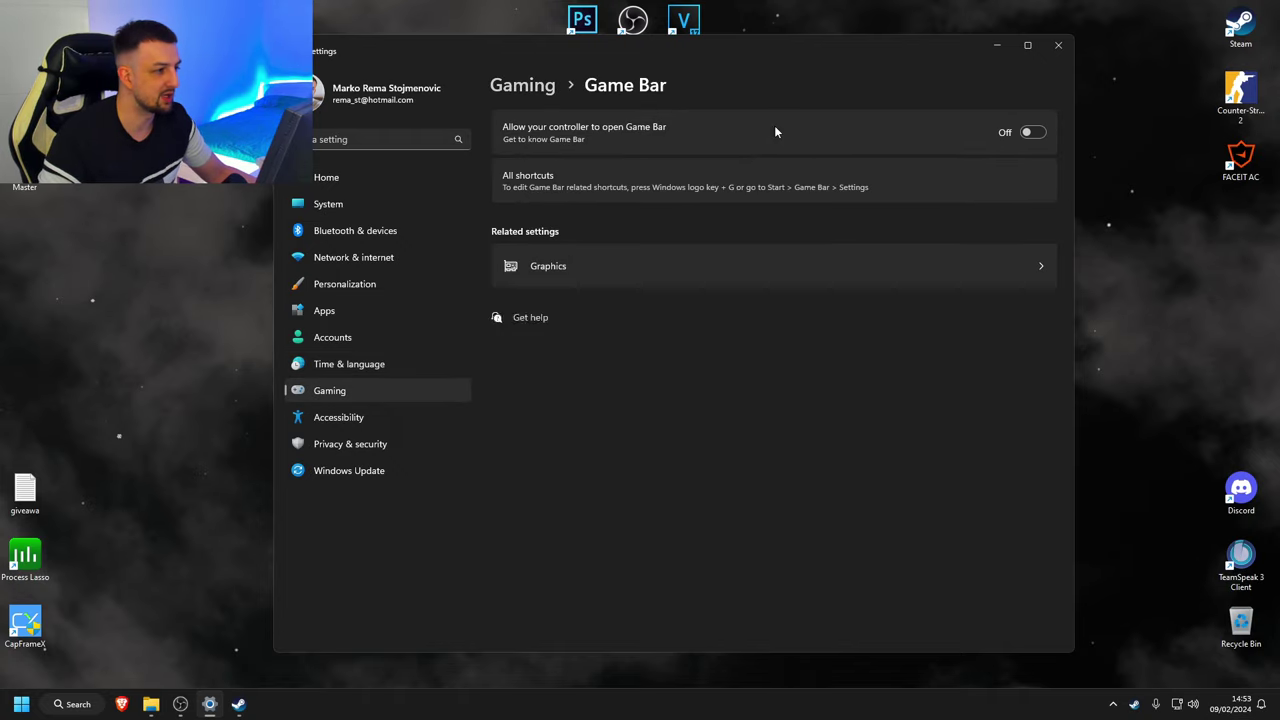
key(alt+Left)
click(587, 186)
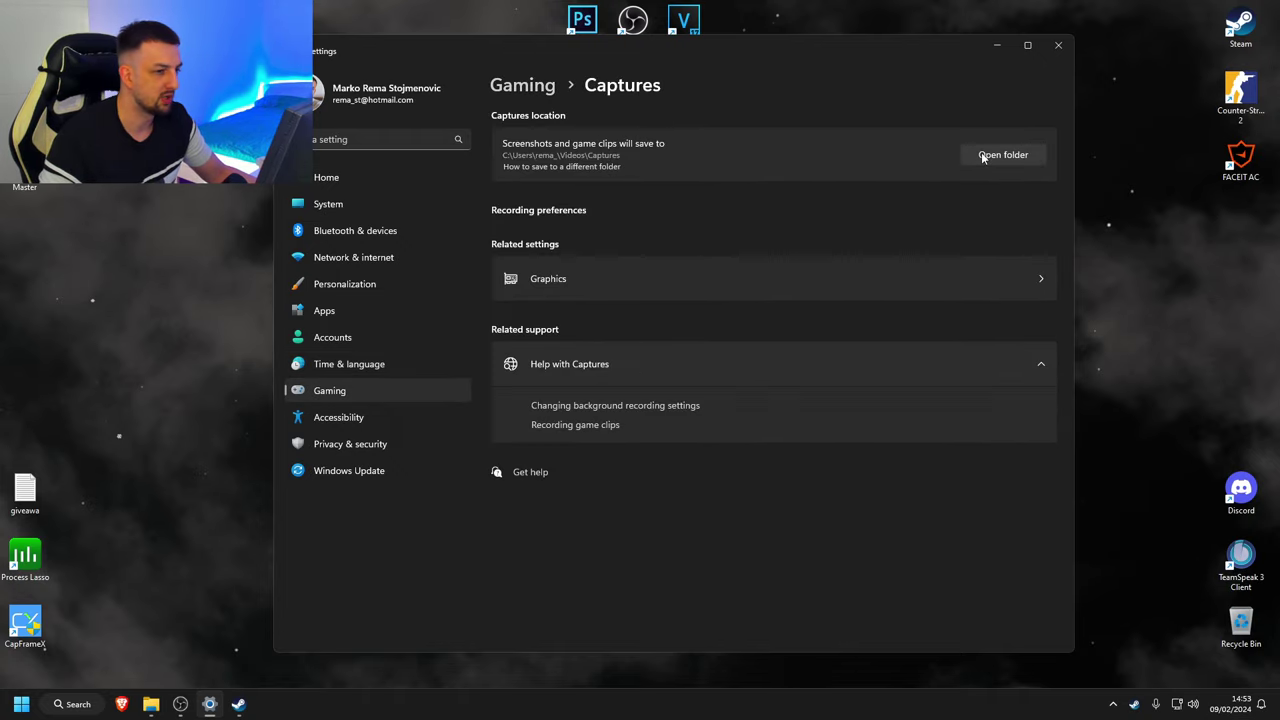
key(alt+Left)
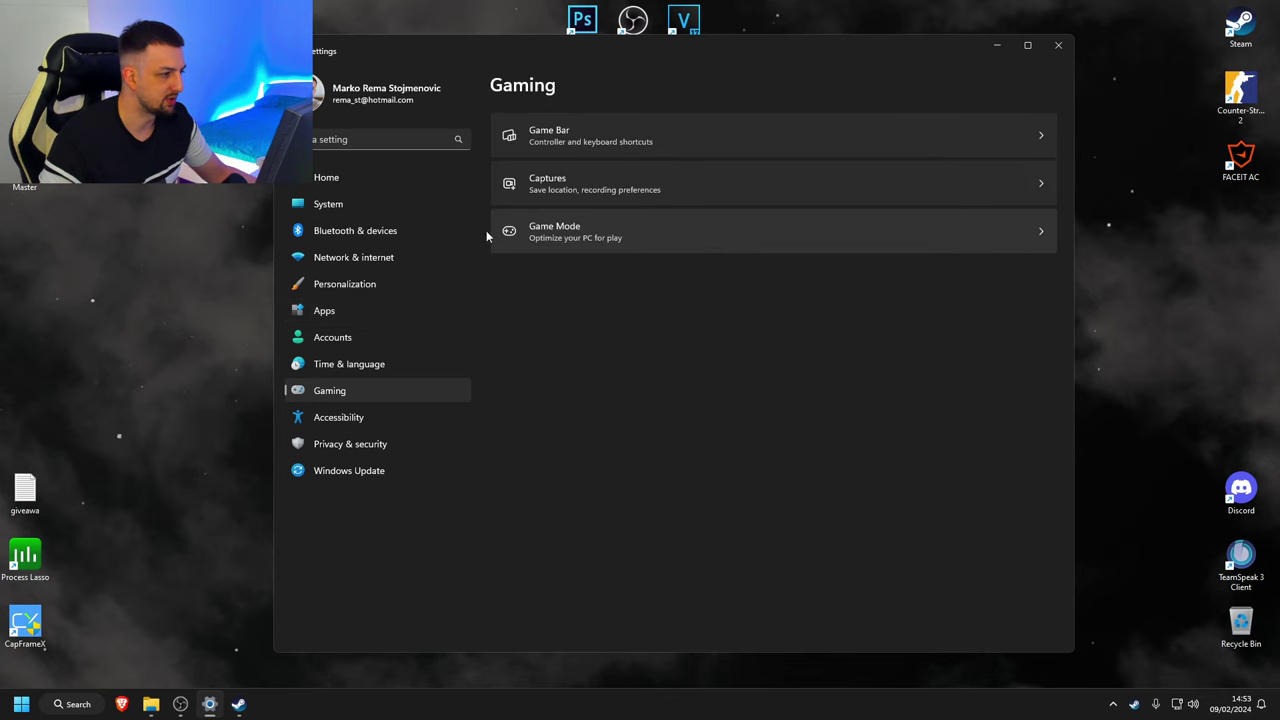
- Open the Graphics settings through Game Mode, check cs2's graphics preference options and close them without changes
click(710, 239)
click(624, 228)
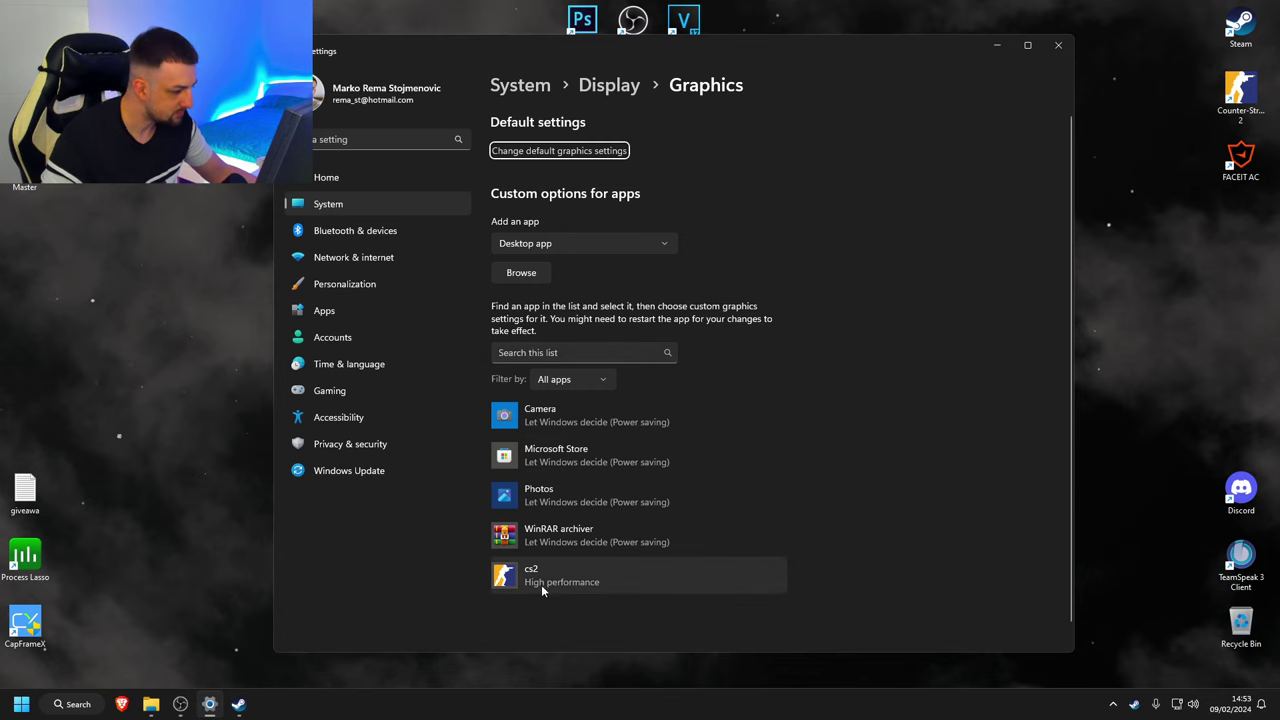
scroll(572, 528, down, 1)
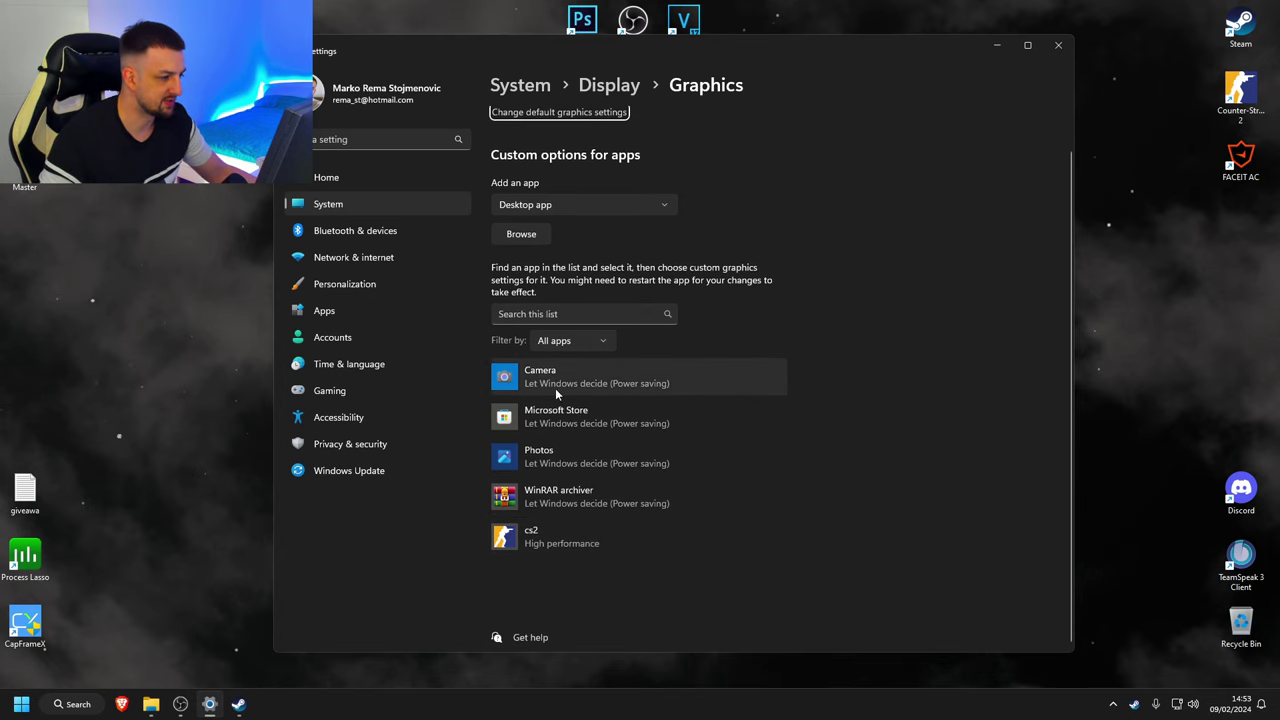
click(545, 538)
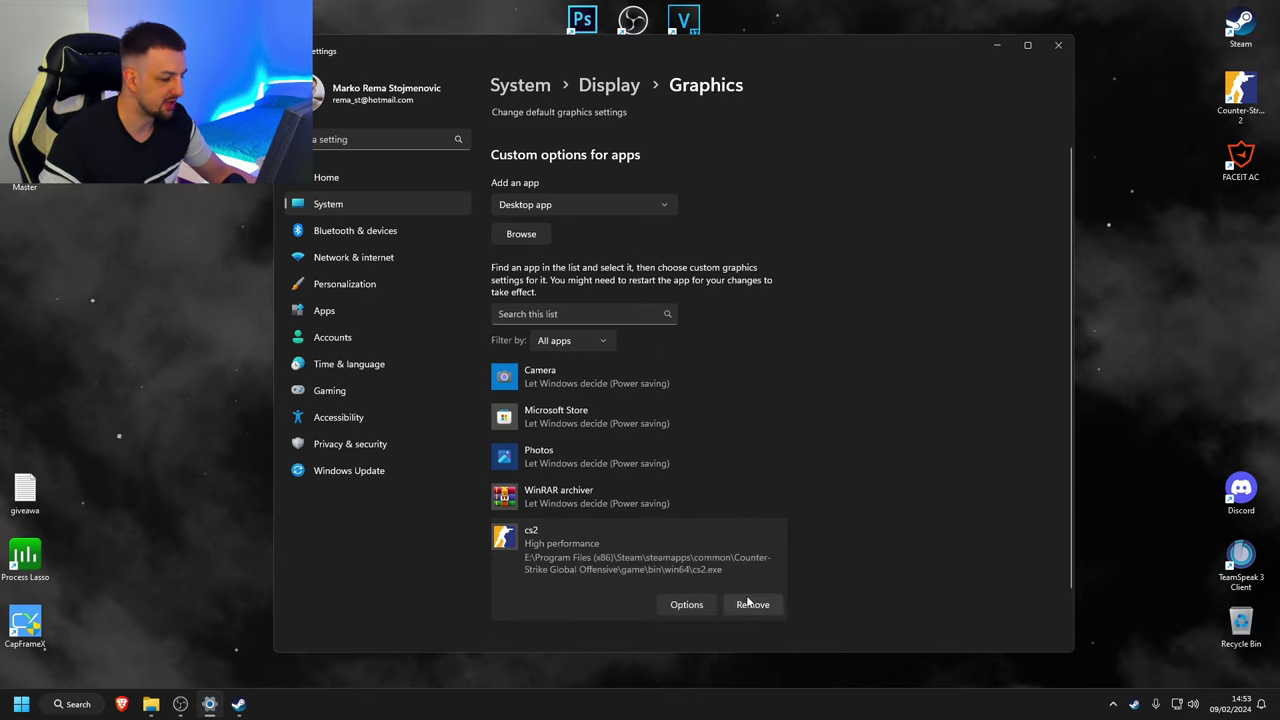
click(716, 604)
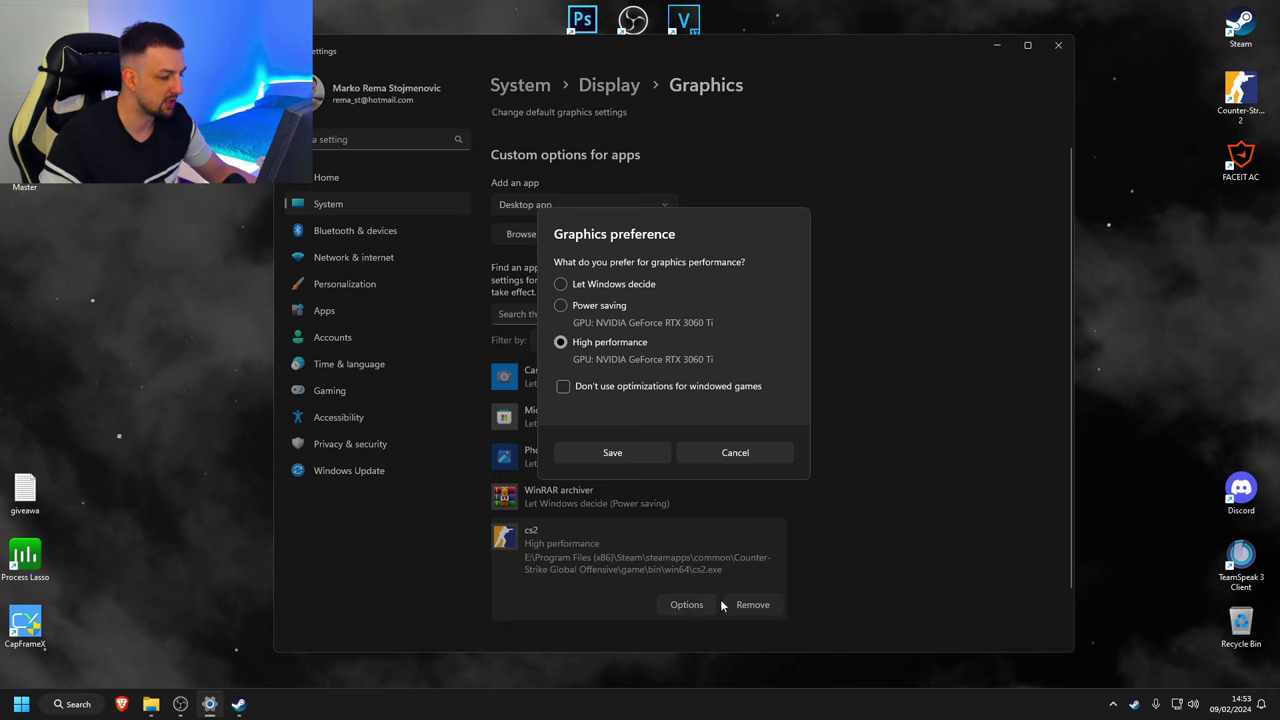
click(774, 460)
- Open the default graphics settings to check hardware-accelerated GPU scheduling and optimizations for windowed games, and reposition the Settings window
scroll(760, 400, up, 1)
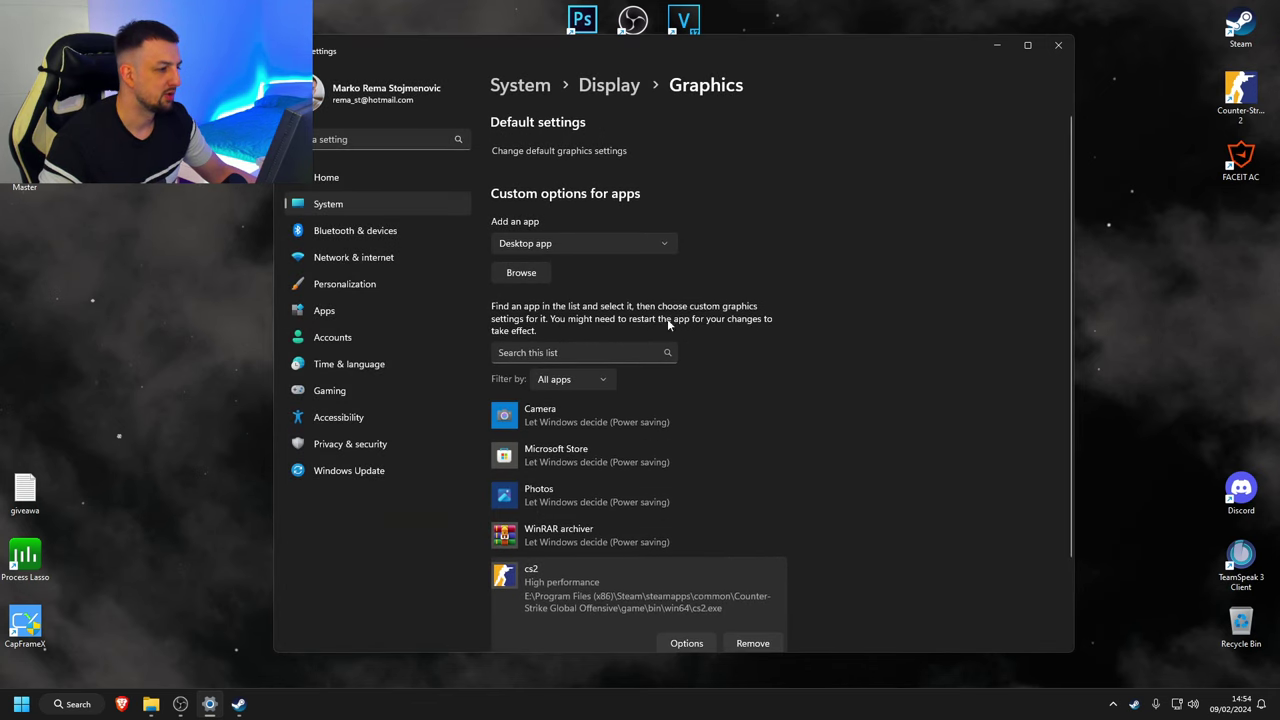
click(558, 151)
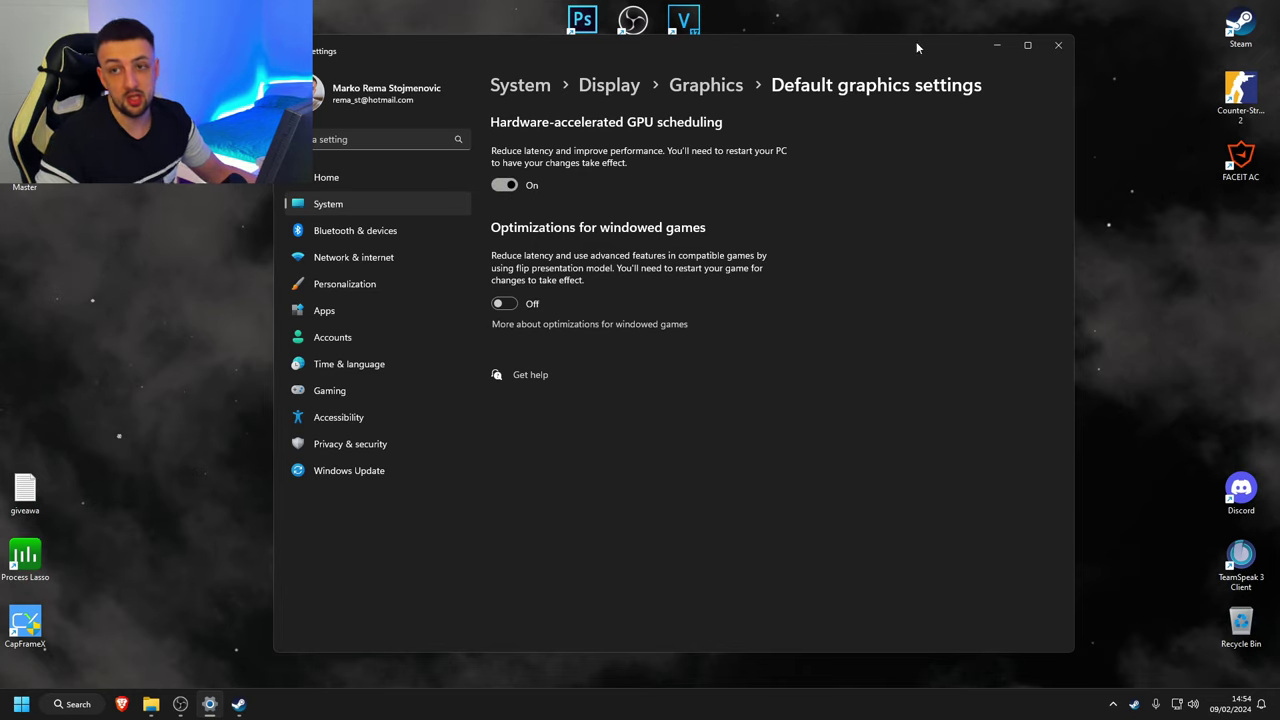
drag(913, 45, 1004, 44)
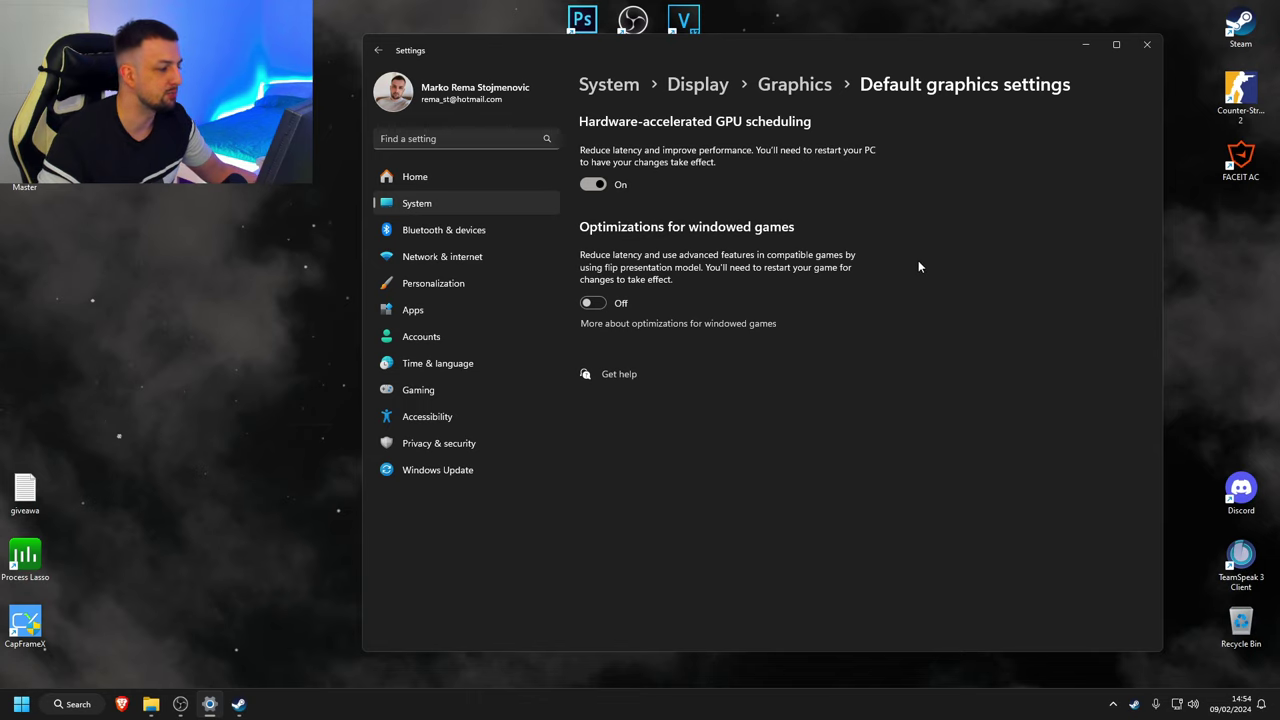
- Look at the Text size settings under Accessibility and review the category list down to the Interaction section
click(474, 419)
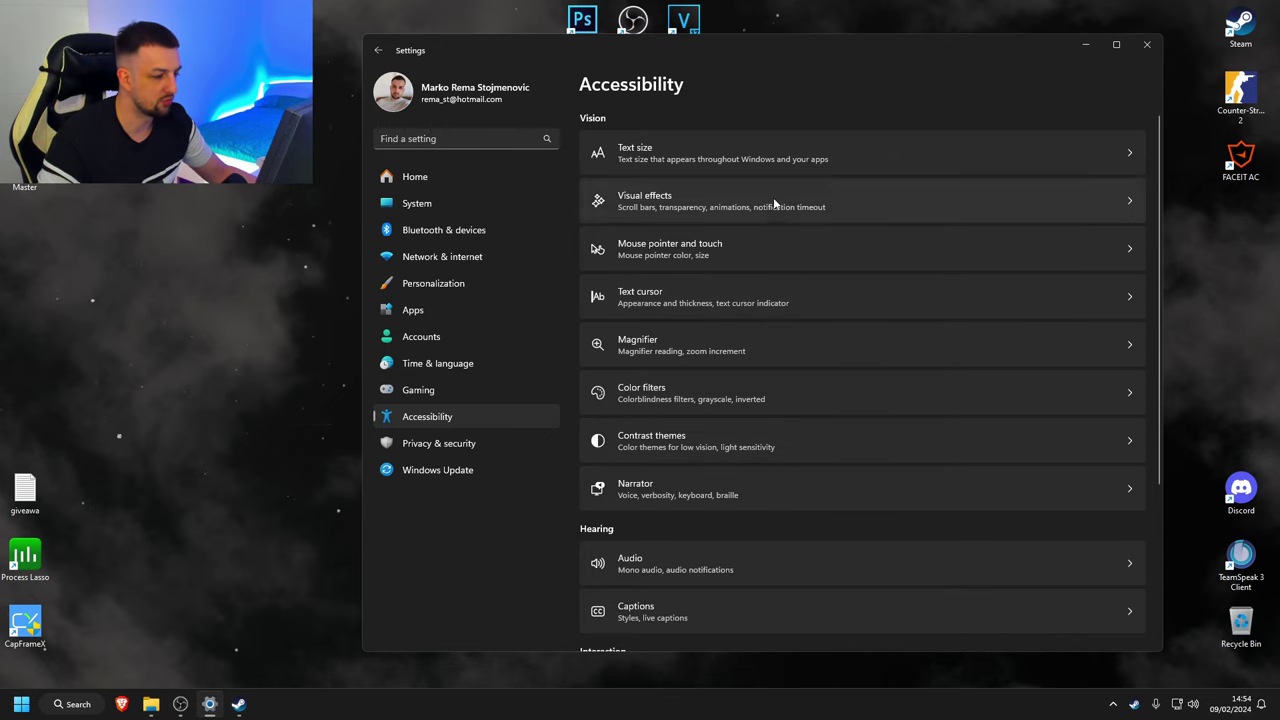
click(774, 140)
key(alt+Left)
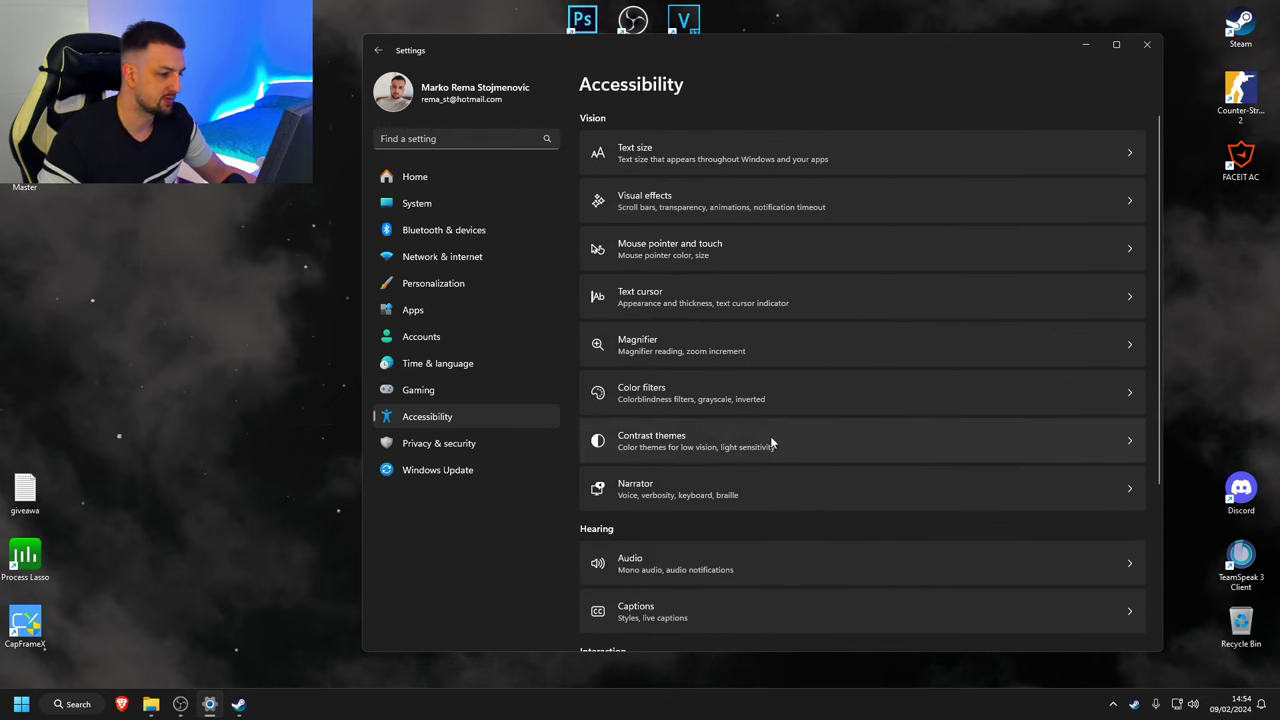
scroll(739, 480, down, 2)
scroll(758, 510, down, 1)
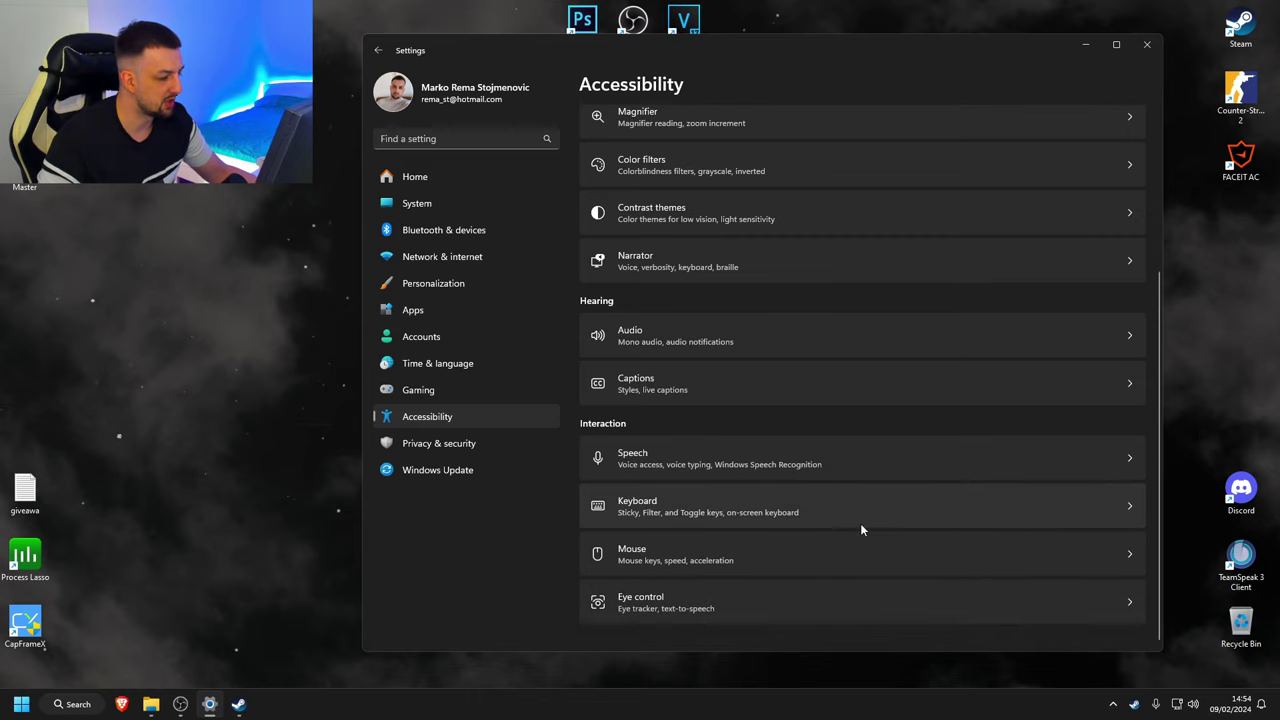
- Open the General permissions under Privacy & security and check their toggles
click(518, 450)
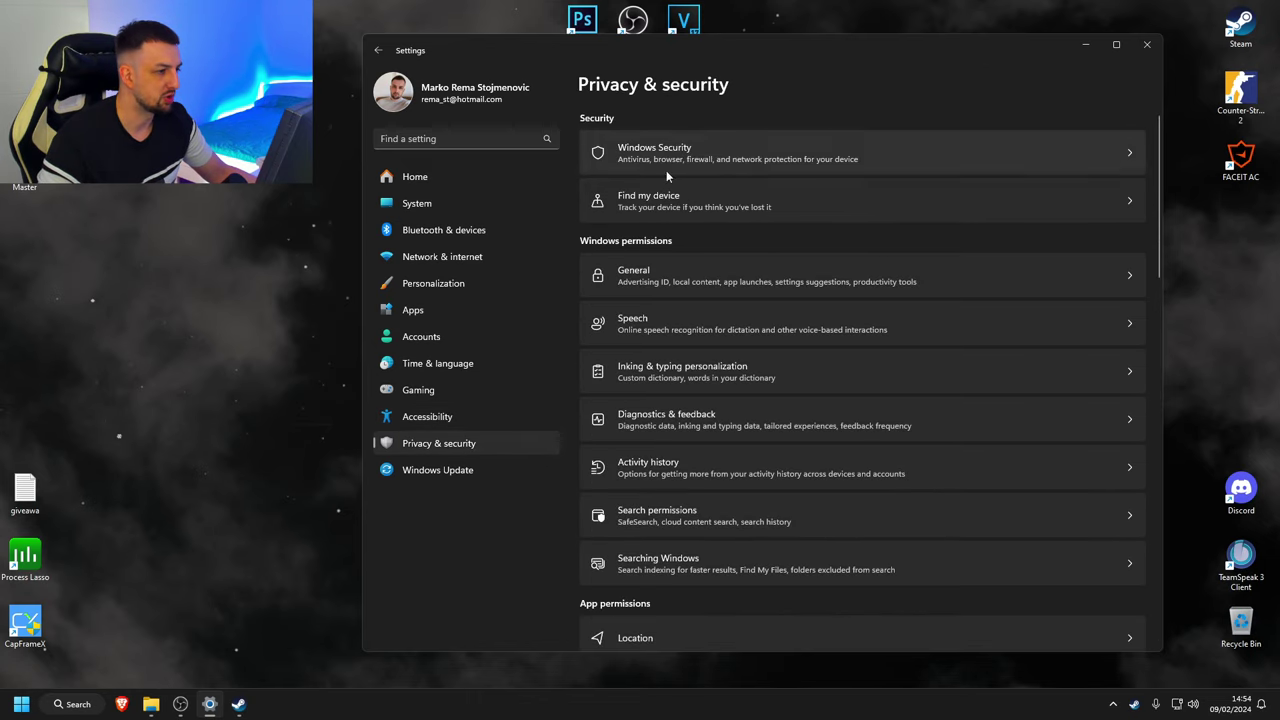
click(615, 284)
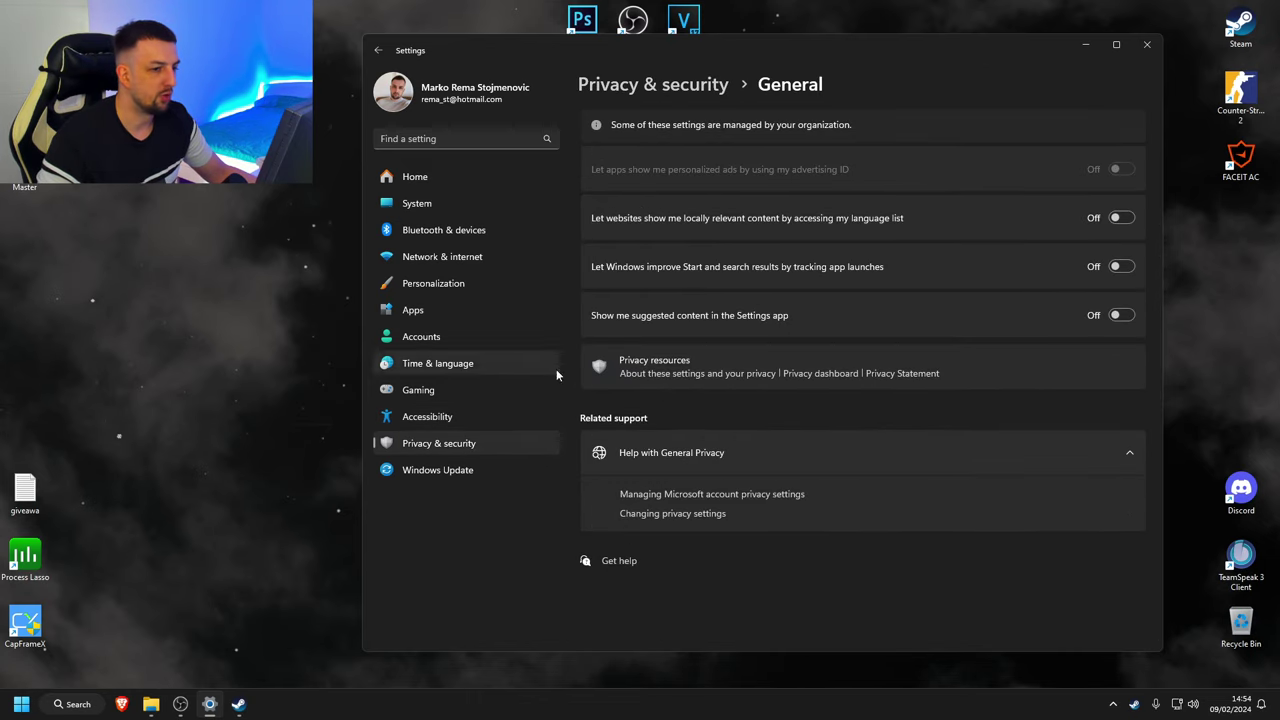
- Check the Speech, Inking & typing personalization and Activity history permissions under Privacy & security
key(alt+Left)
click(795, 324)
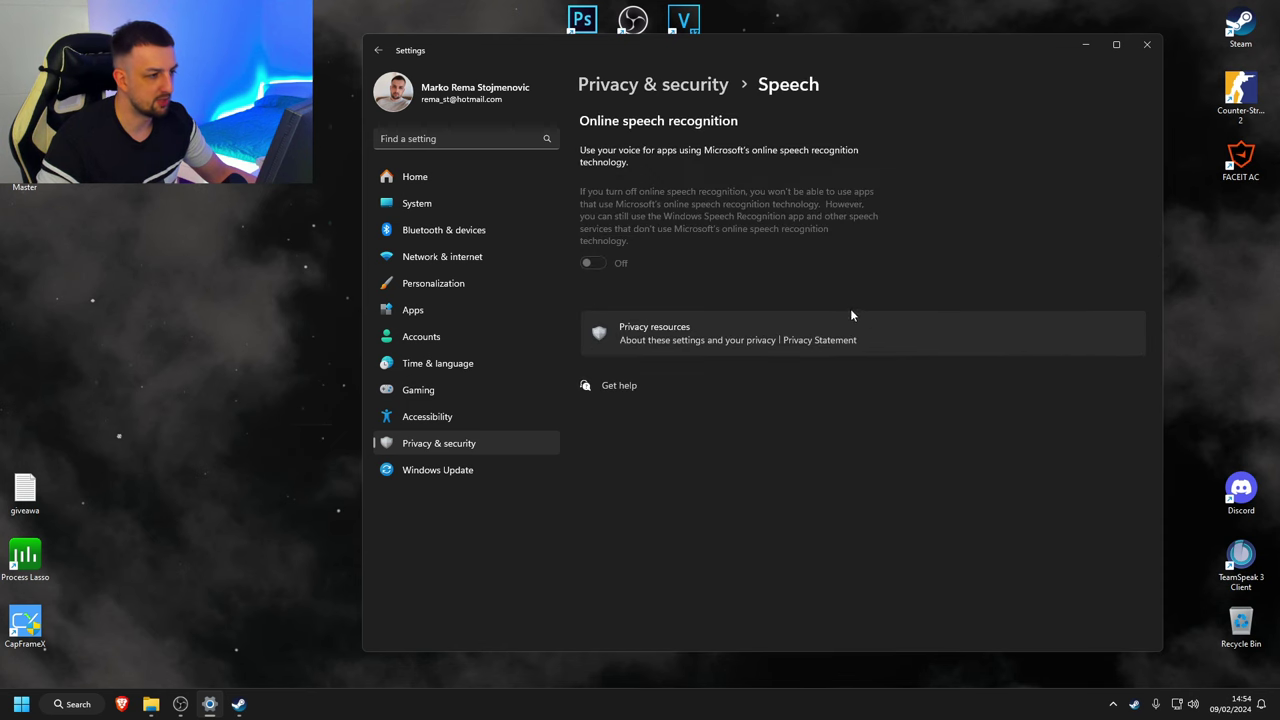
key(alt+Left)
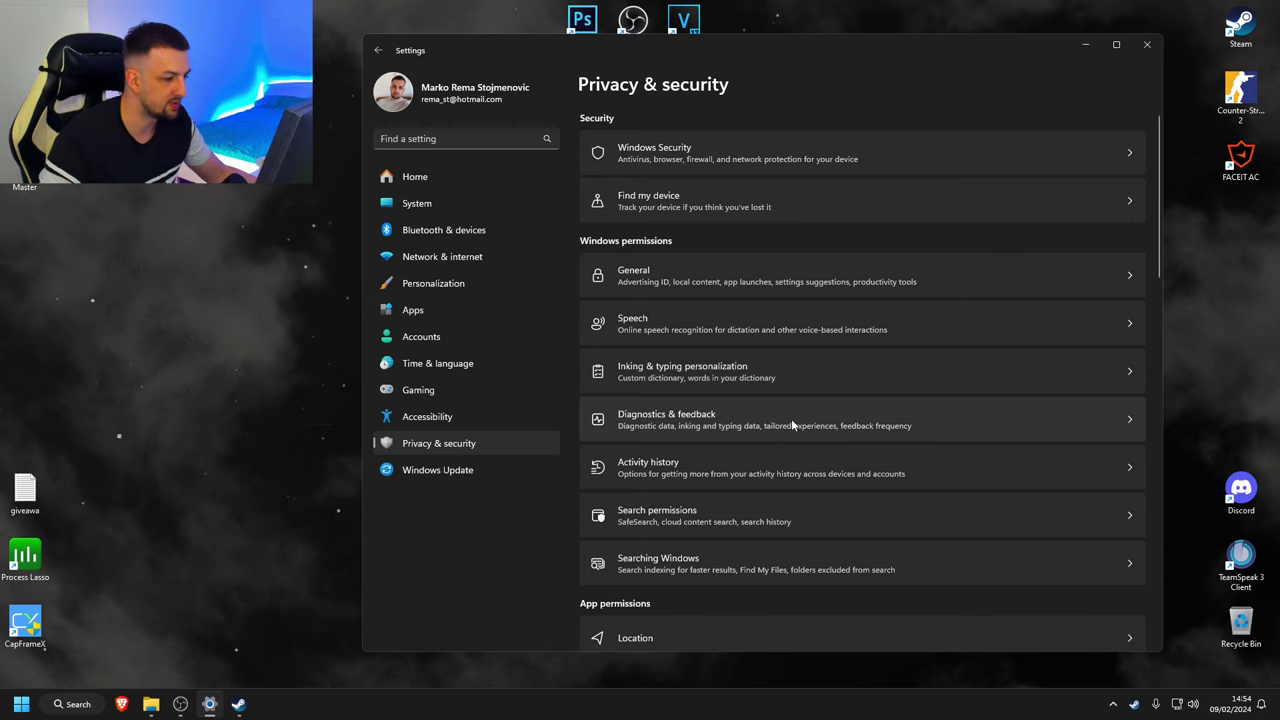
click(763, 370)
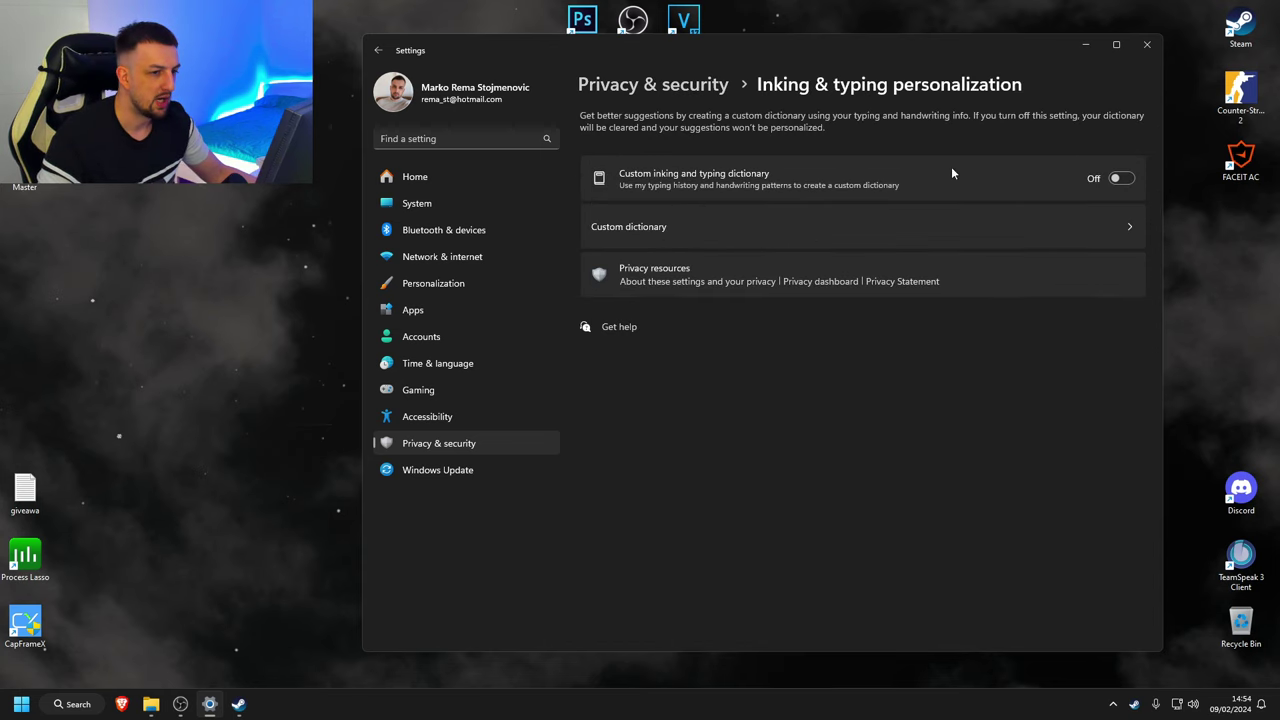
key(alt+Left)
click(750, 458)
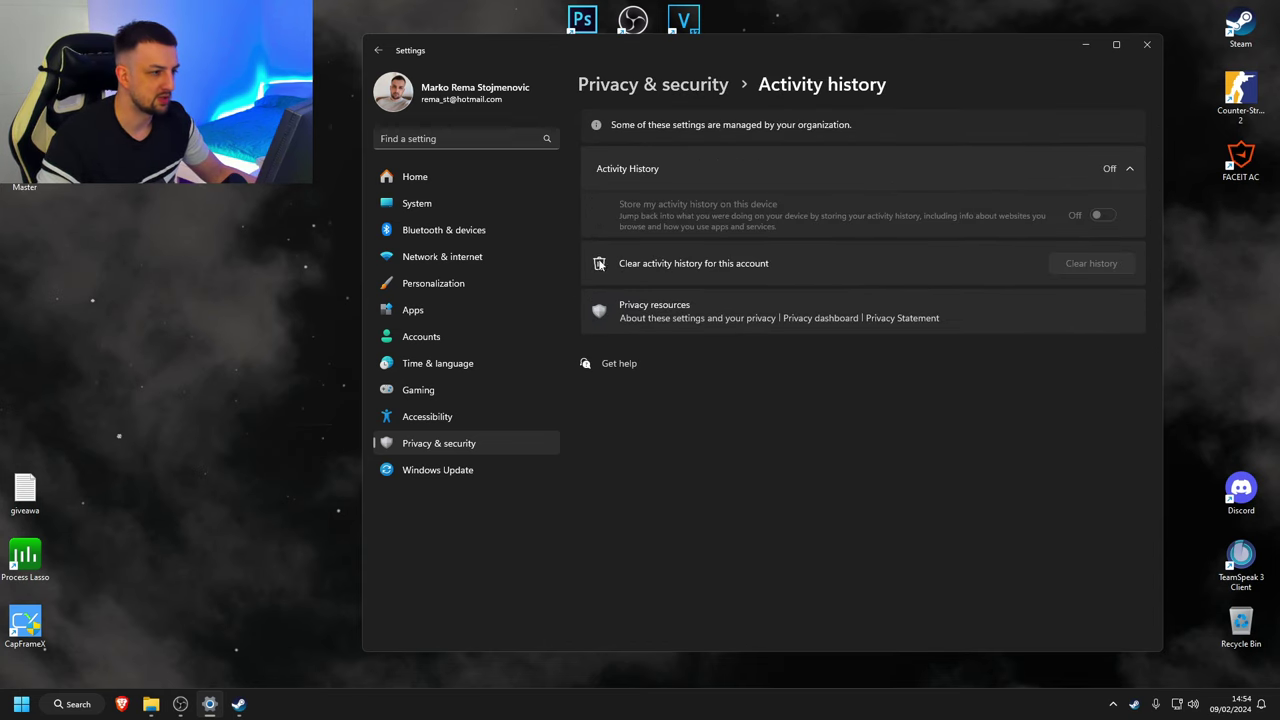
key(alt+Left)
- Review the remaining app permissions in the Privacy & security list down to File system, and close Settings
scroll(821, 524, down, 1)
scroll(821, 531, down, 5)
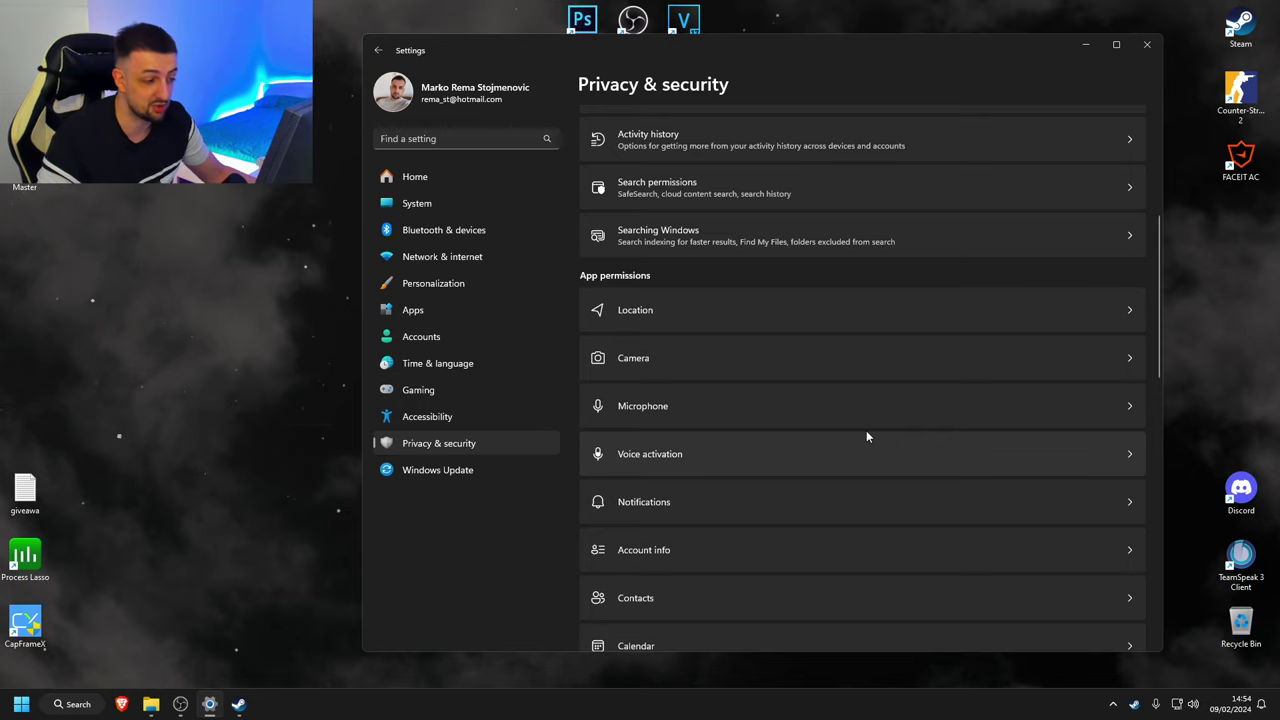
scroll(815, 483, down, 4)
scroll(820, 483, down, 8)
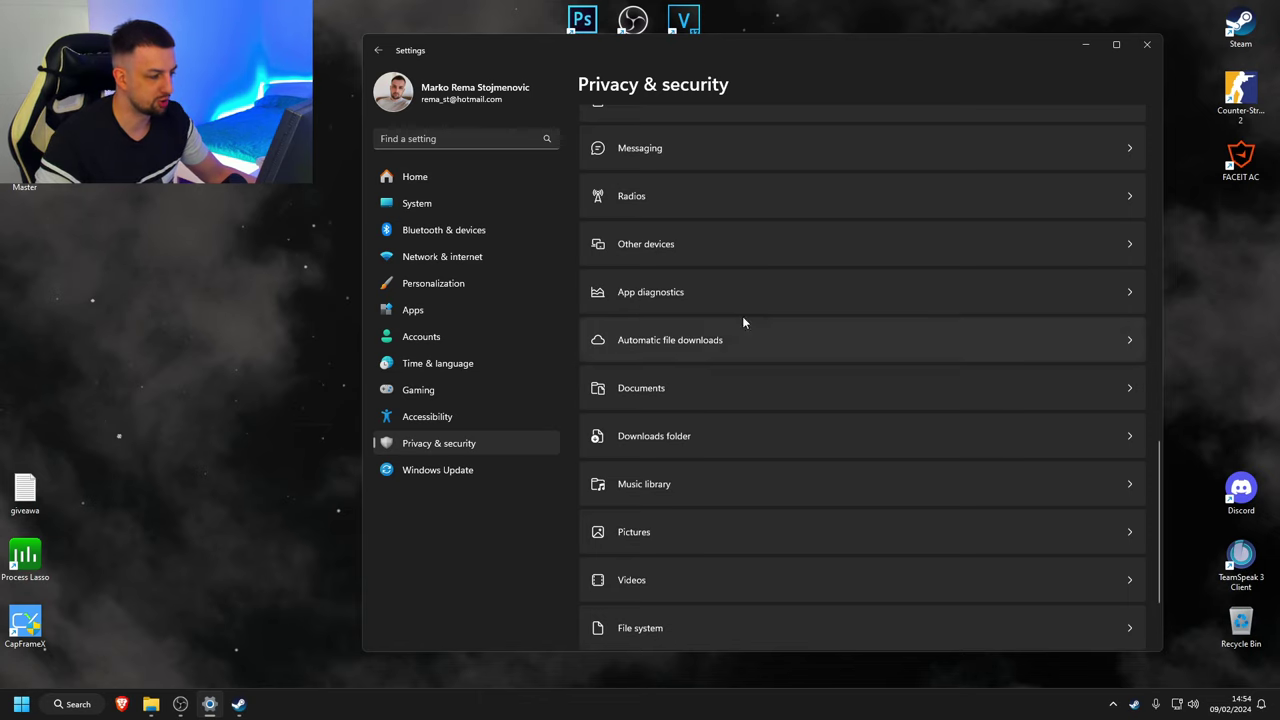
click(1148, 46)
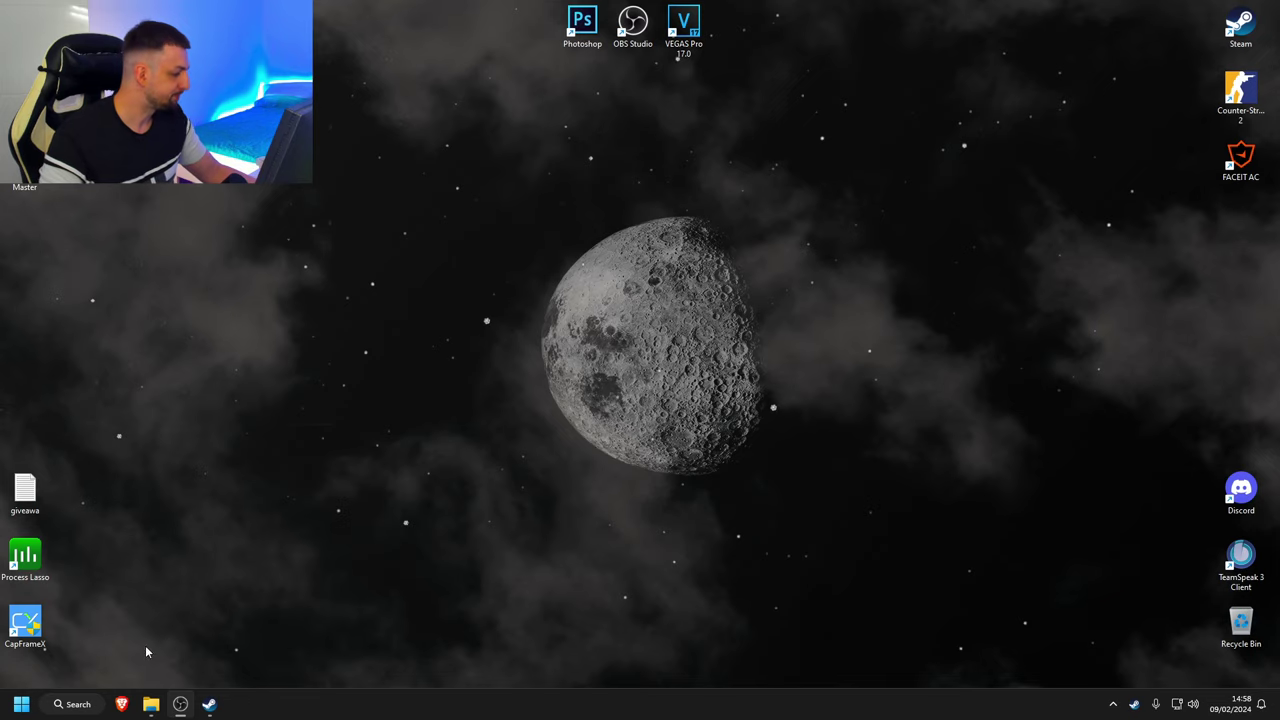
- Open an administrator Terminal, move its window clear of the webcam area and list the boot configuration with bcdedit
right_click(15, 709)
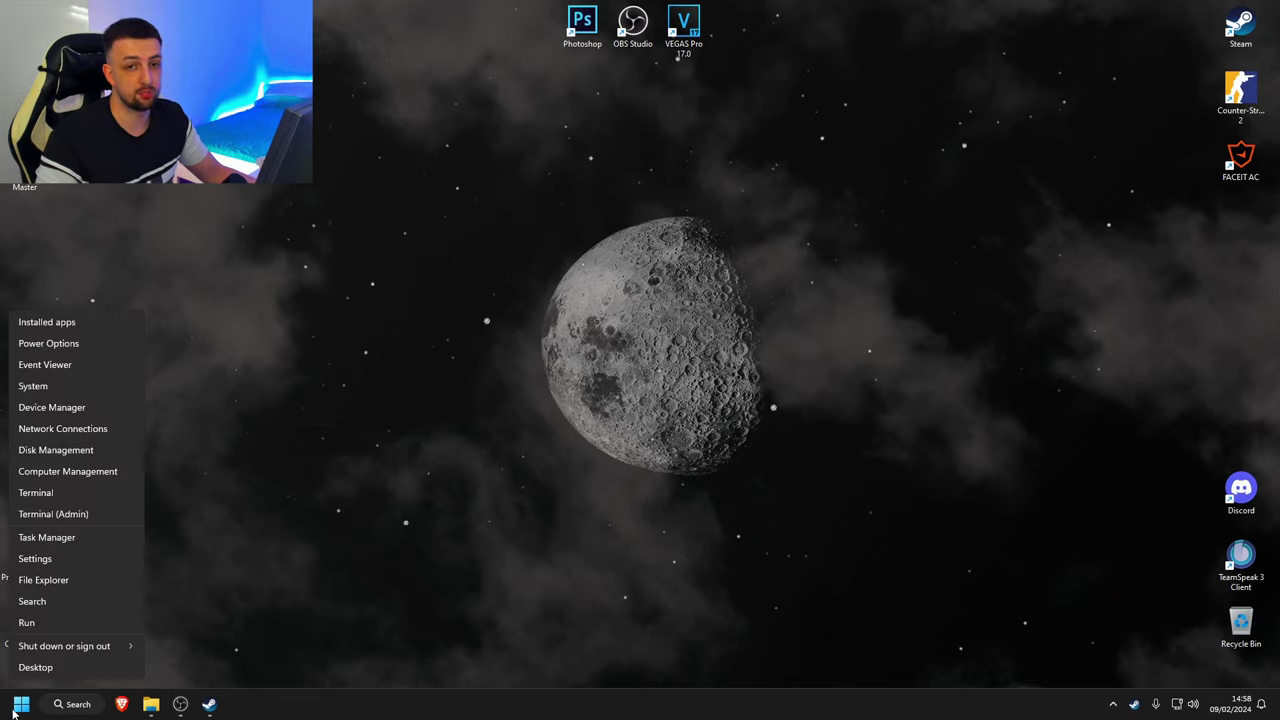
click(57, 514)
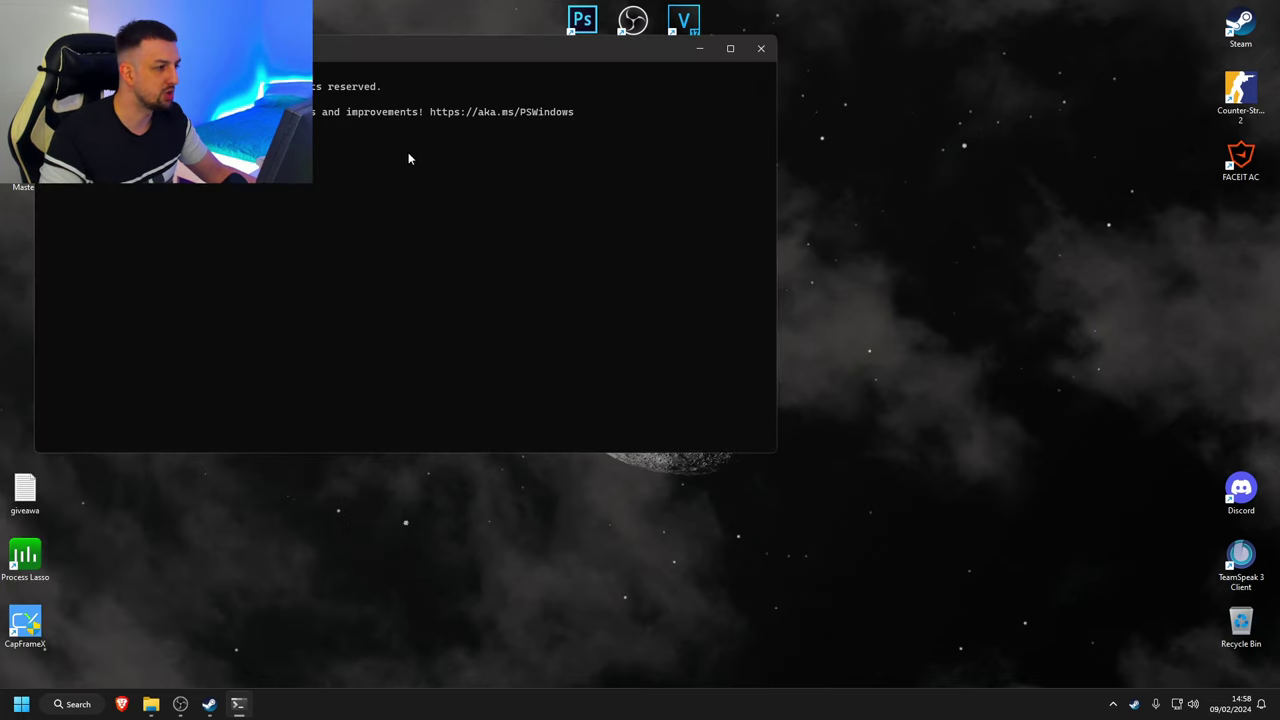
drag(320, 58, 750, 114)
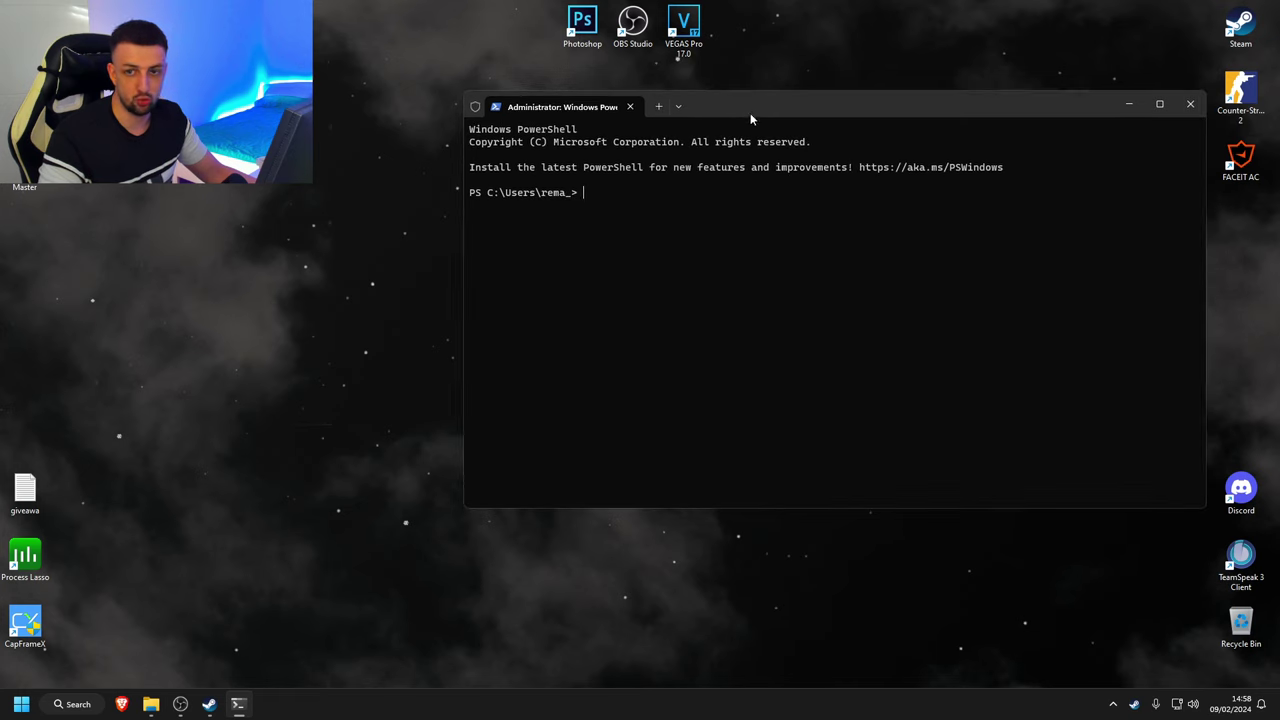
text(bcdedit)
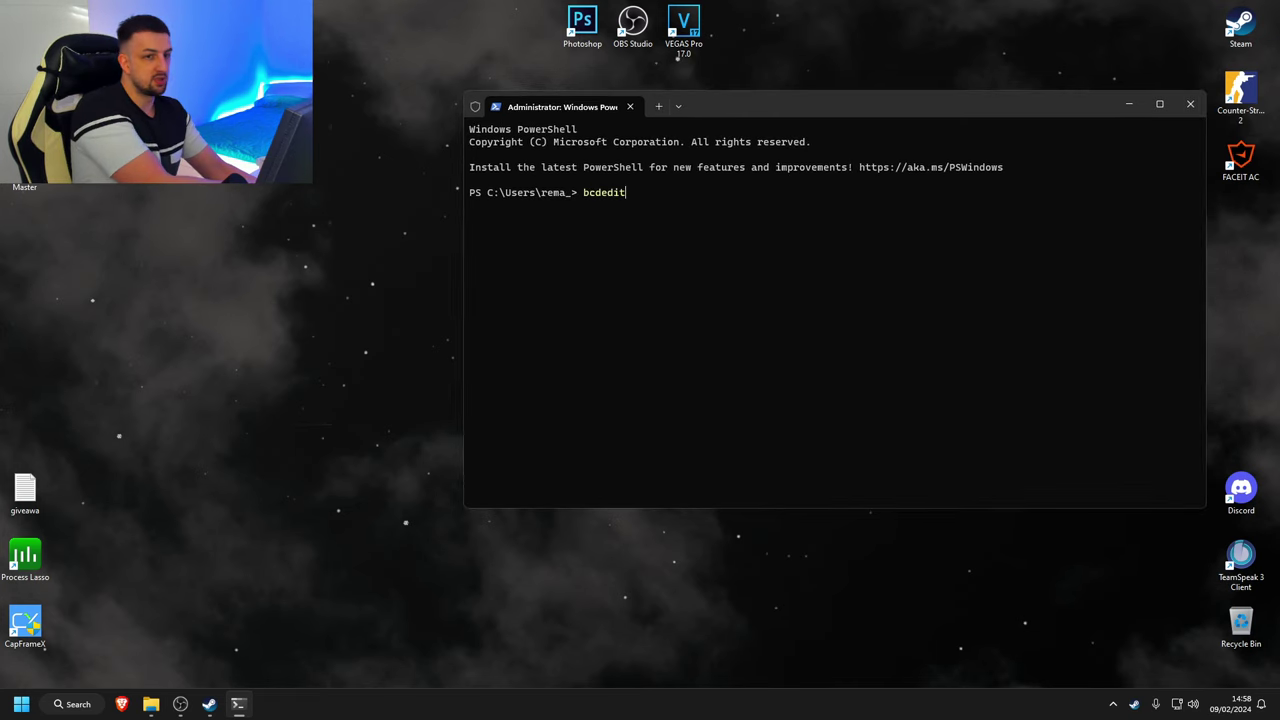
key(Return)
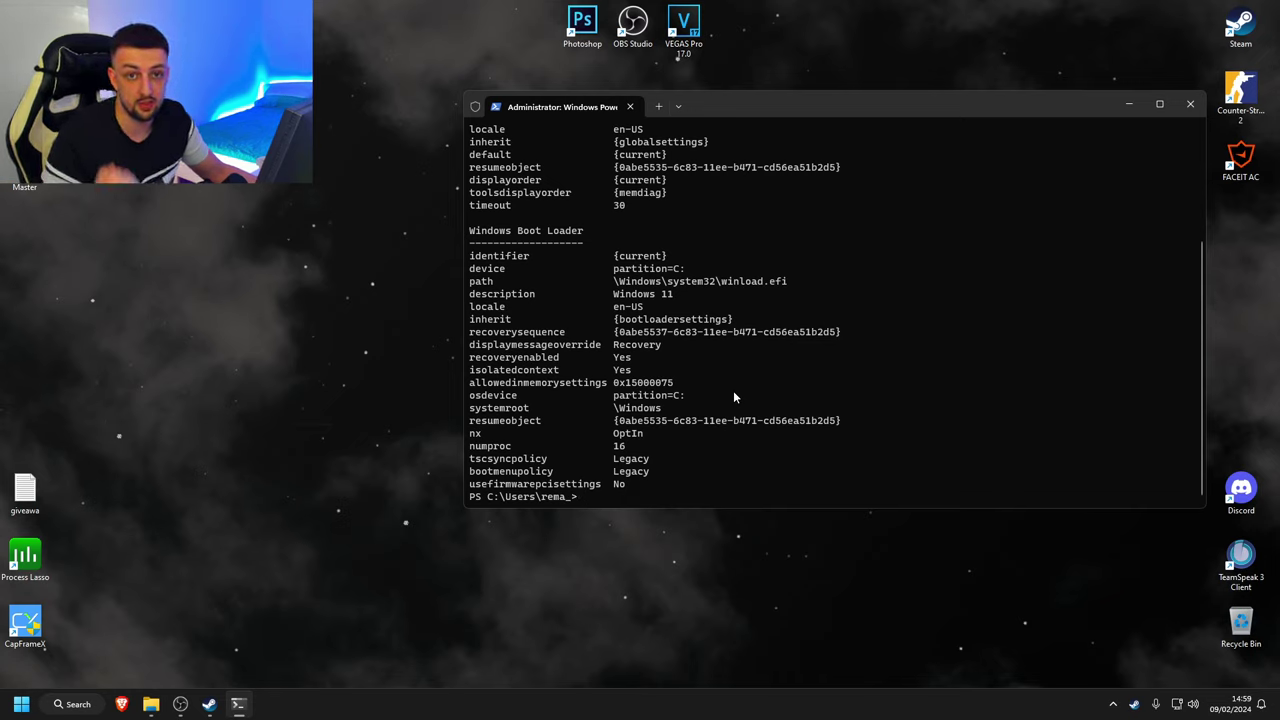
- Run bcdedit /deletevalue useplatformclock in the administrator PowerShell
text(bcc)
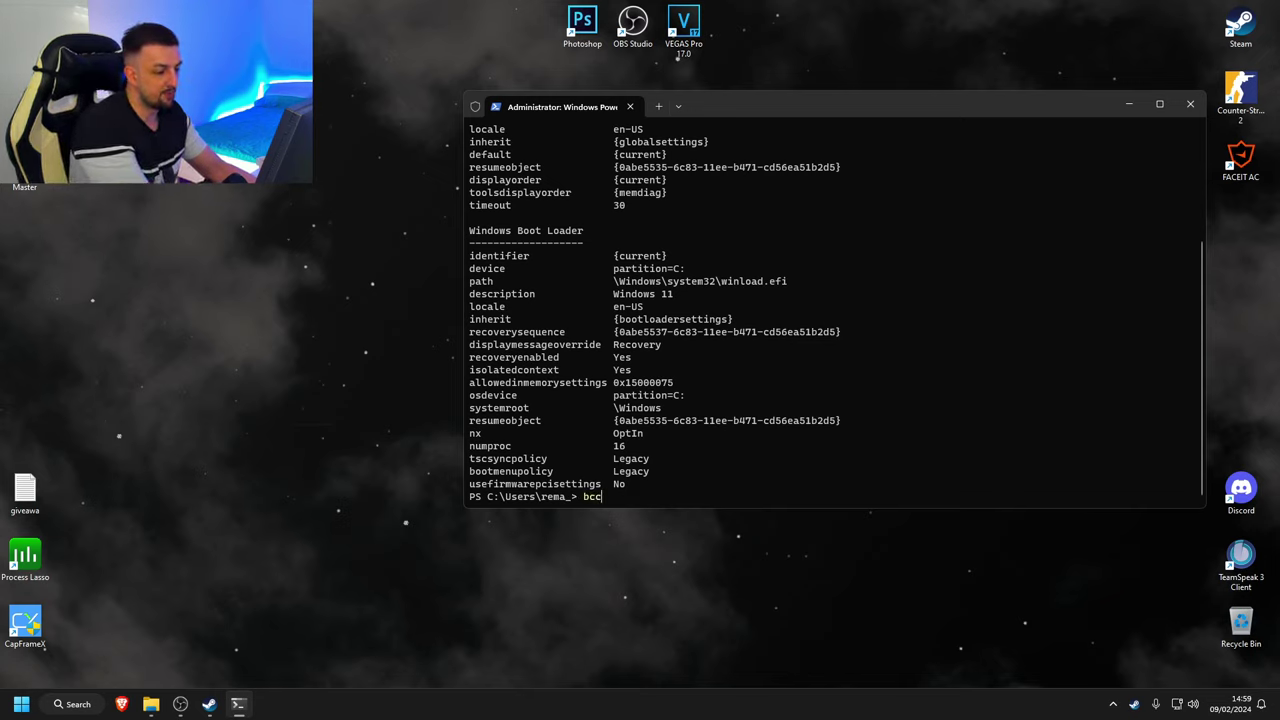
key(BackSpace)
text(dedit )
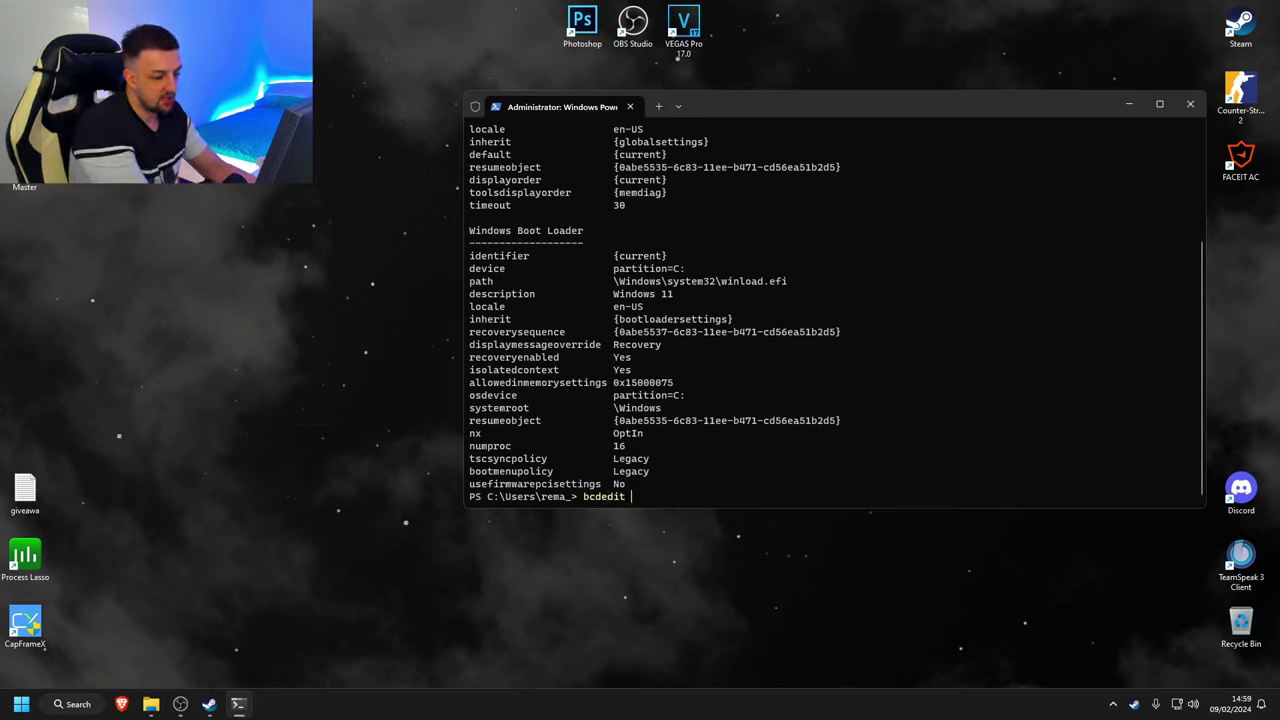
text(/deletevalue )
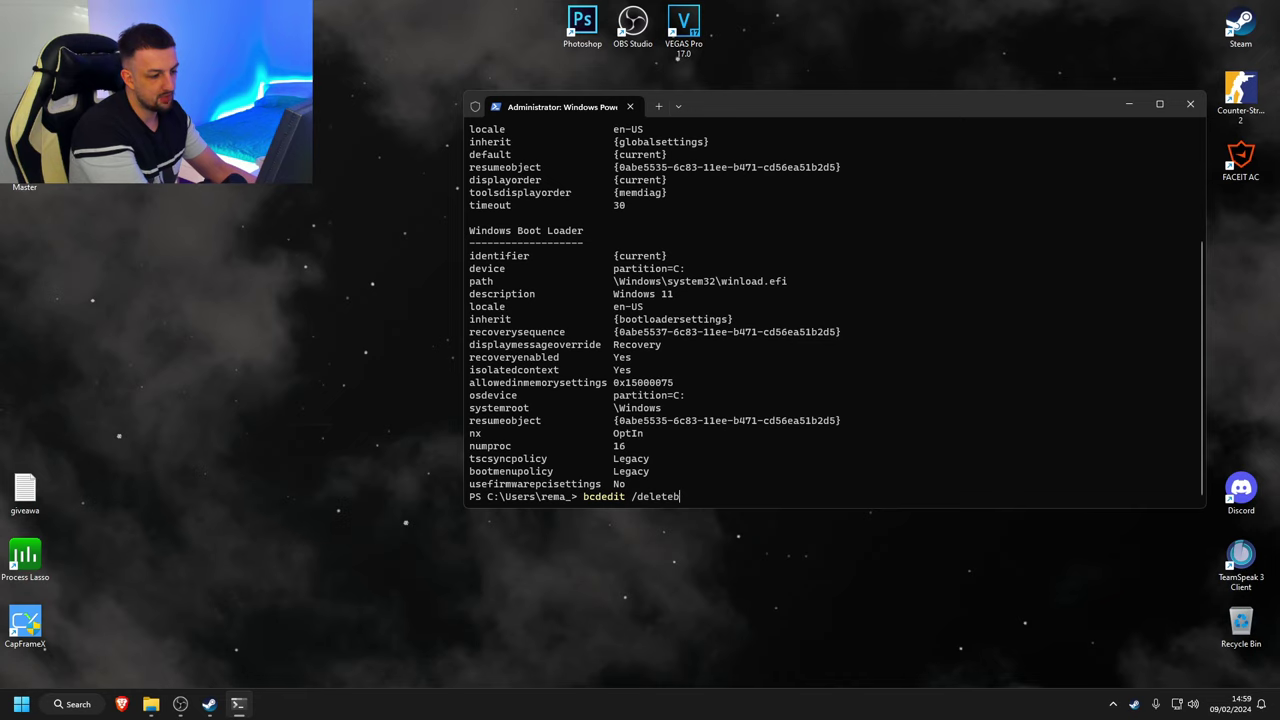
text(useplatf)
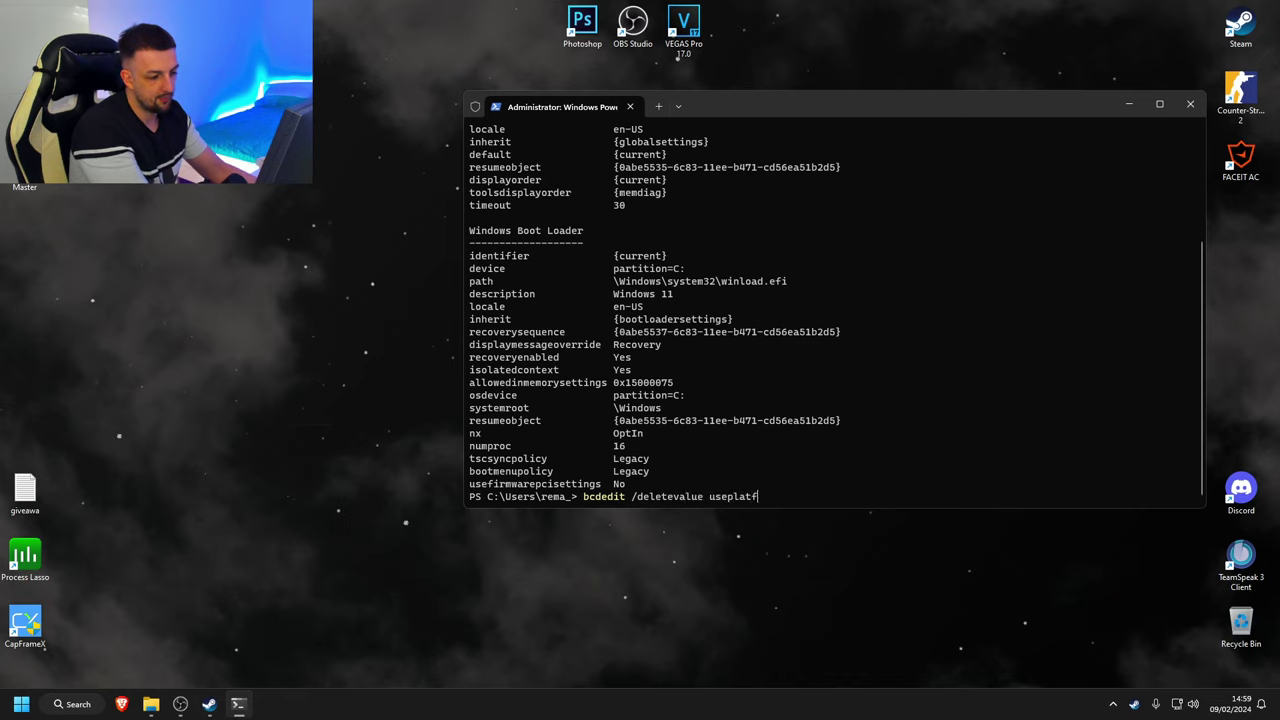
text(ormclock)
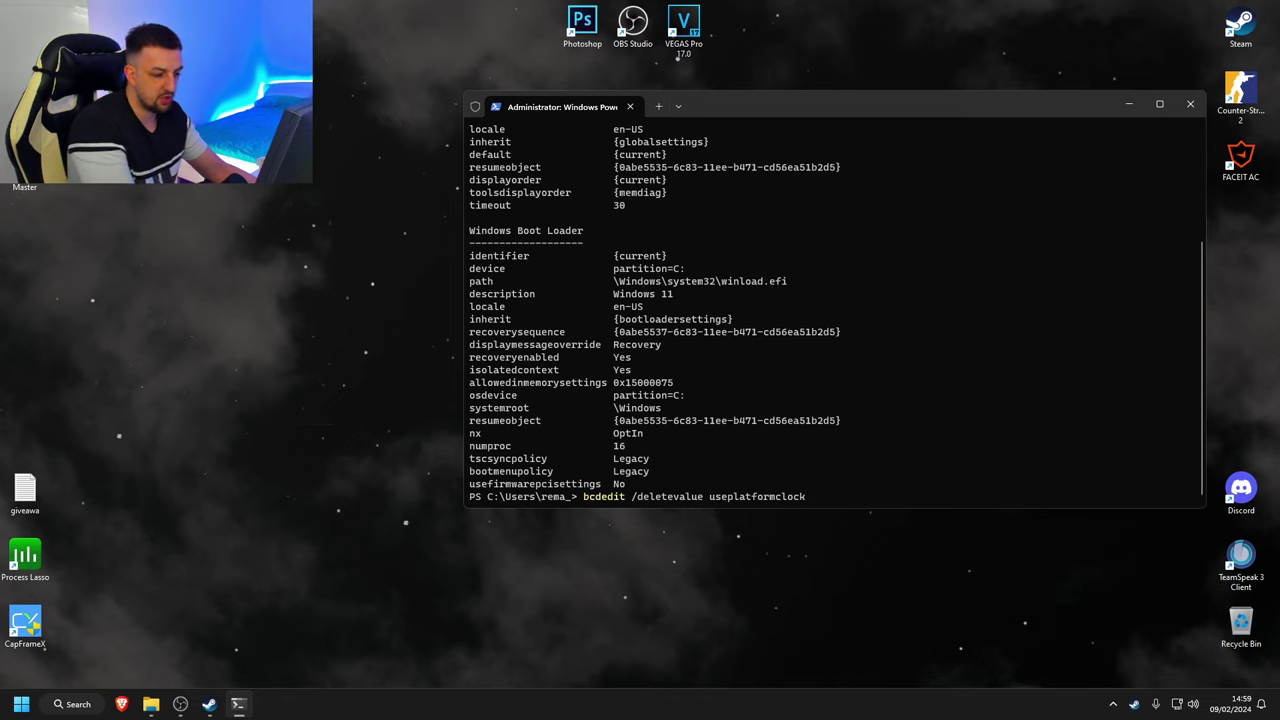
key(Return)
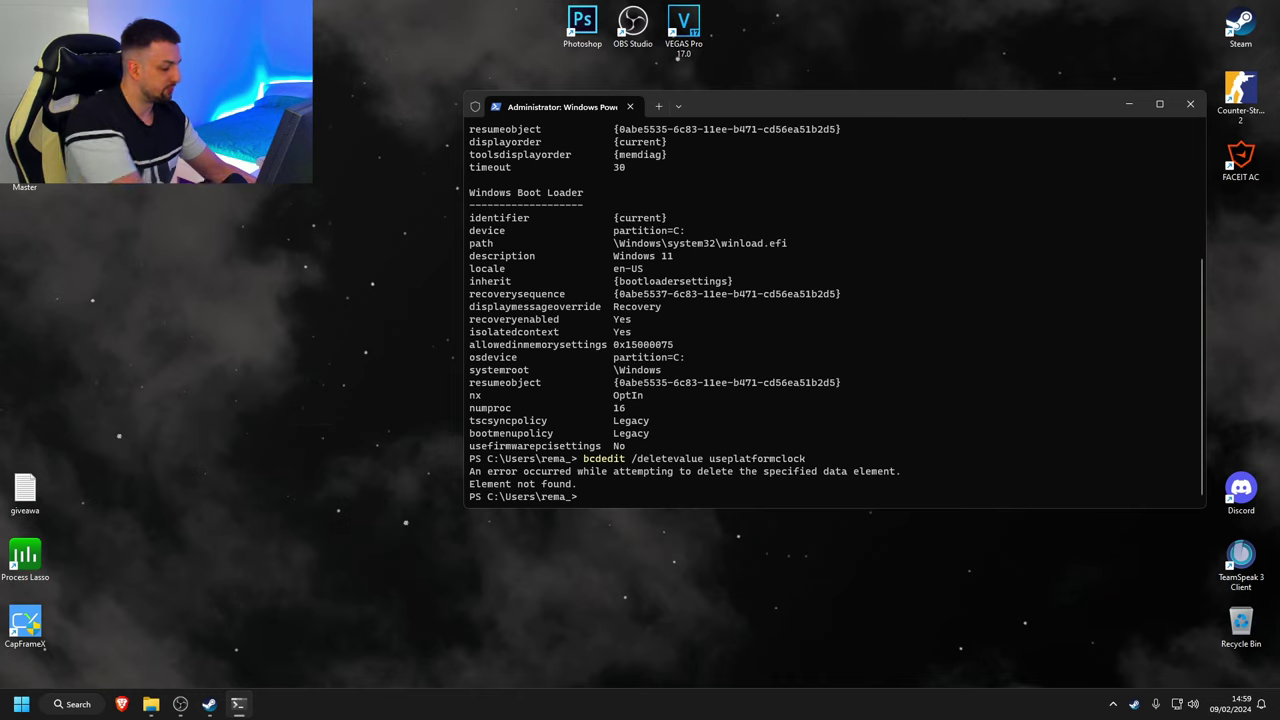
- Write out bcdedit /deletevalue useplatformtick at the prompt and clear the line without running it
text(bcded)
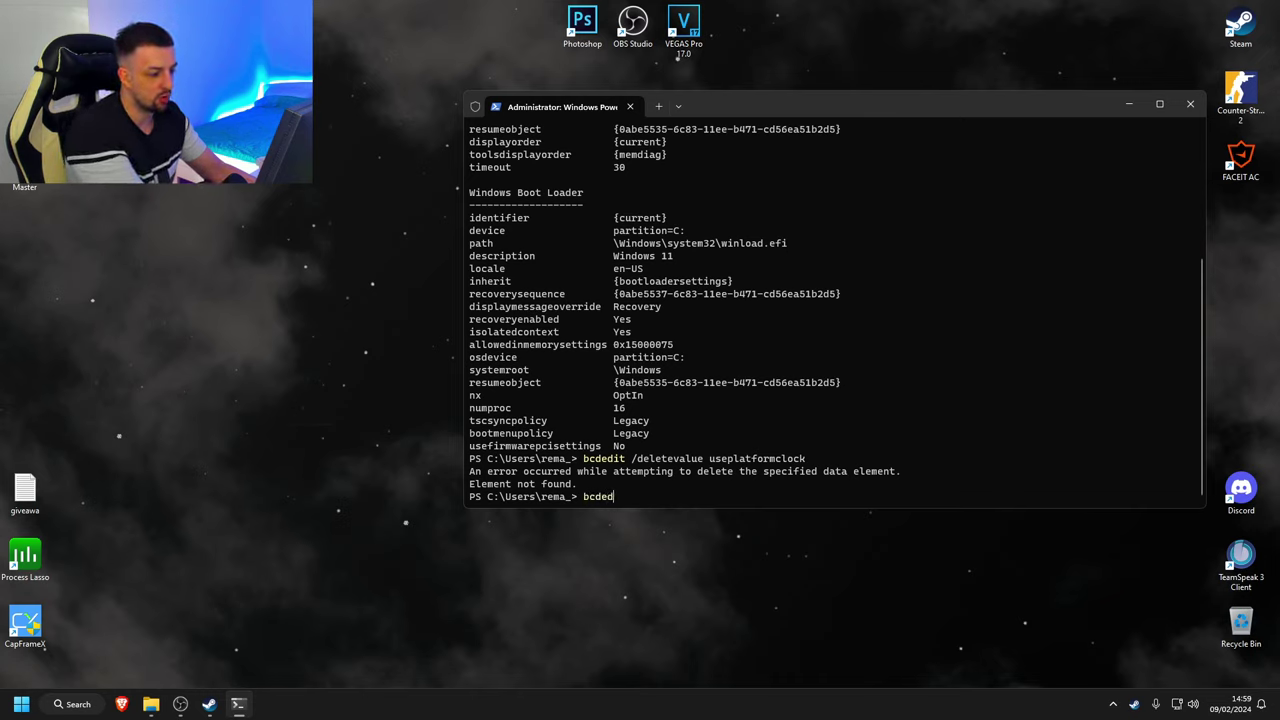
text(it )
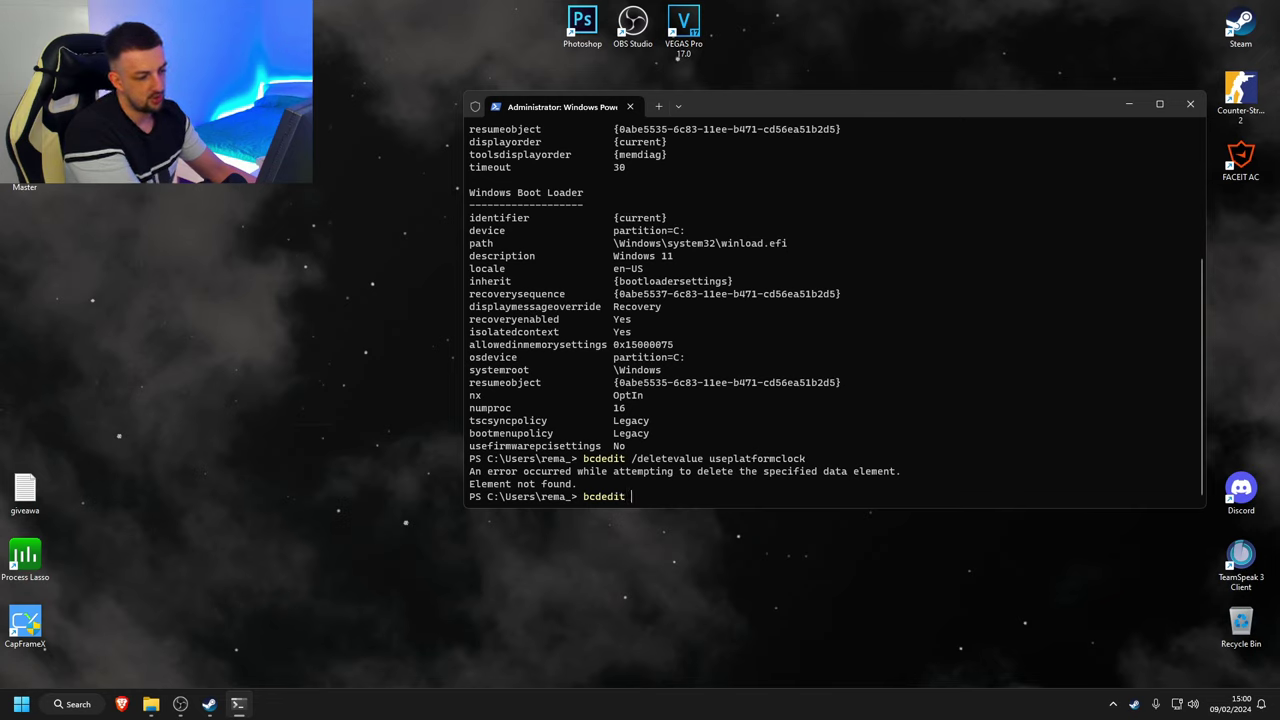
text(/set us)
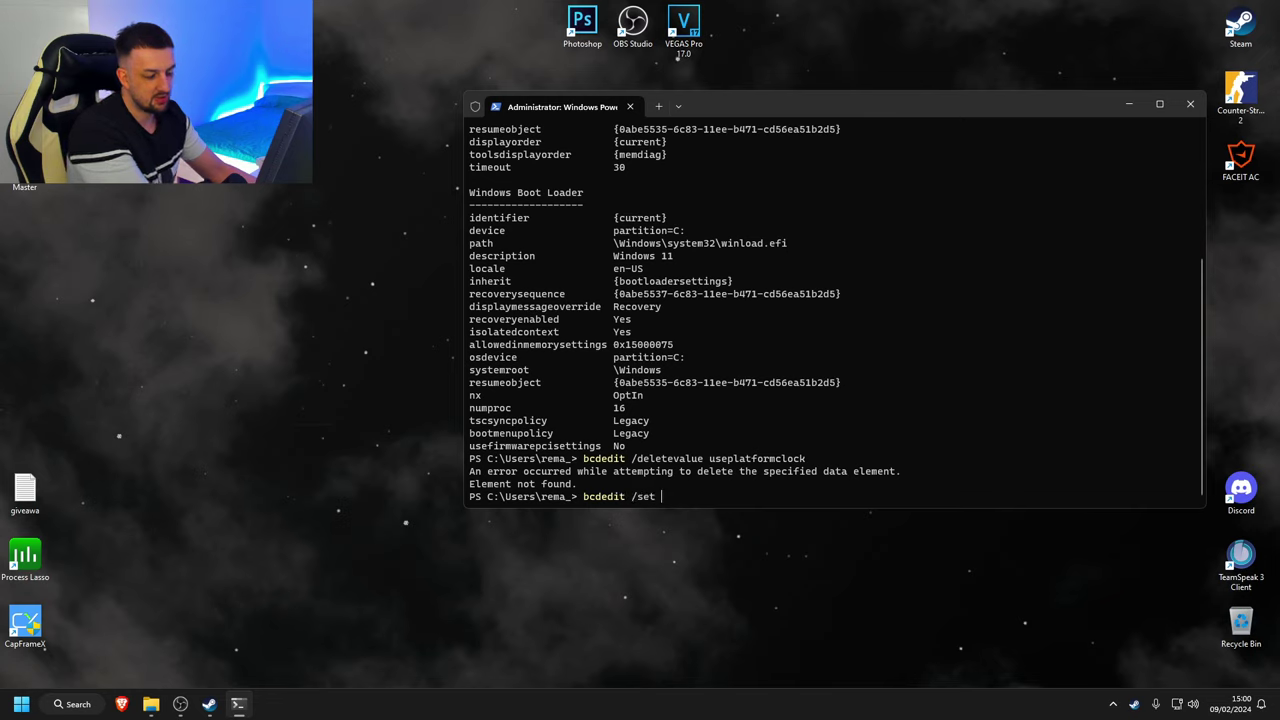
key(BackSpace)
key(BackSpace)
key(BackSpace)
key(BackSpace)
key(BackSpace)
key(BackSpace)
text(deletevalue )
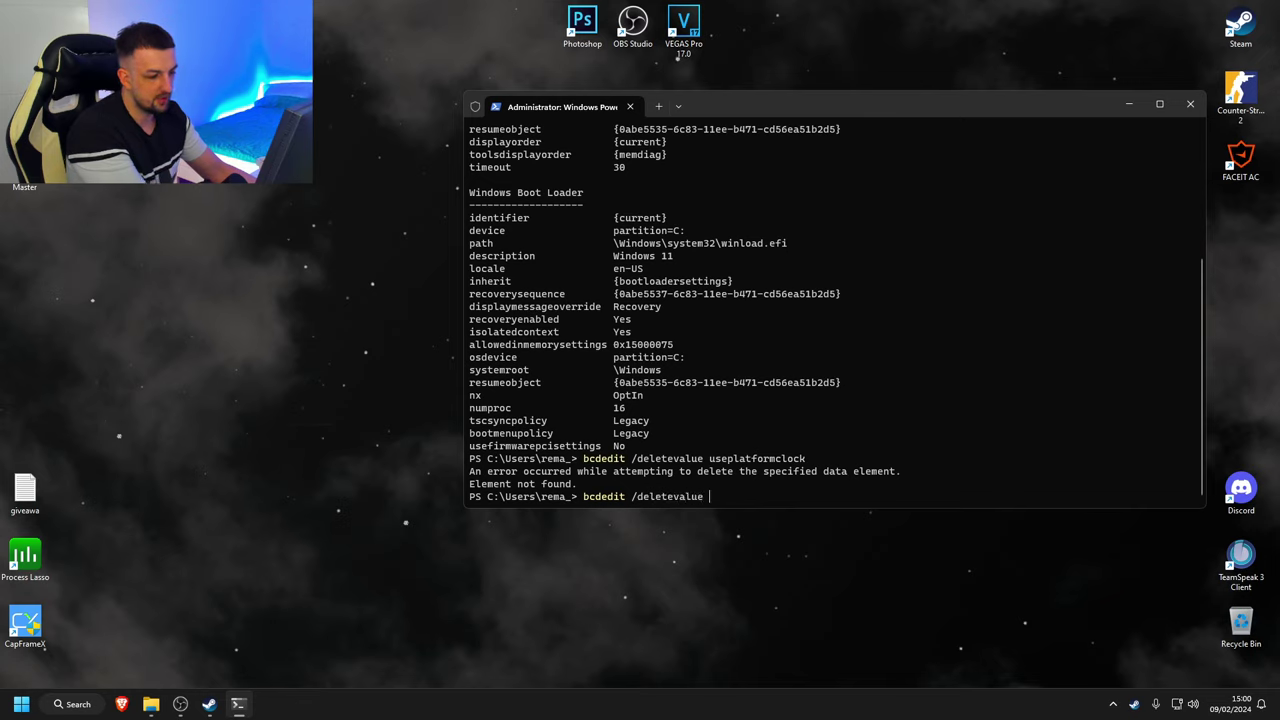
text(useplatfo)
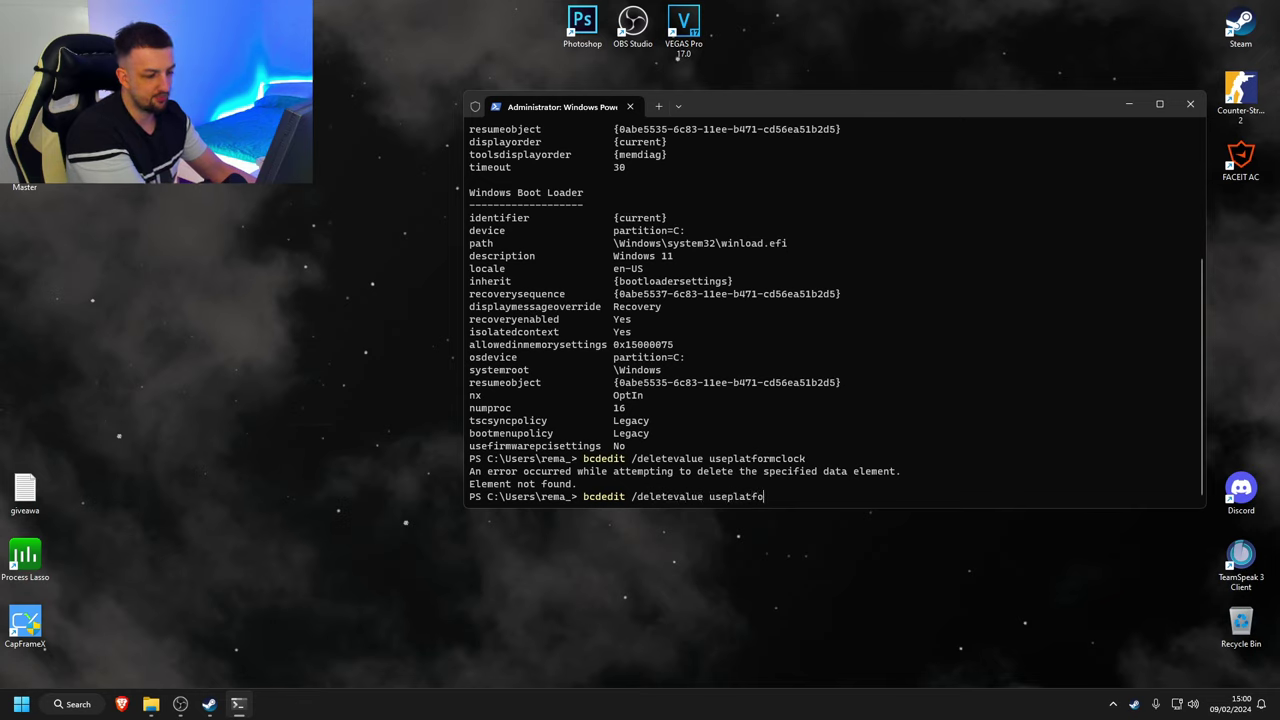
text(rmtick)
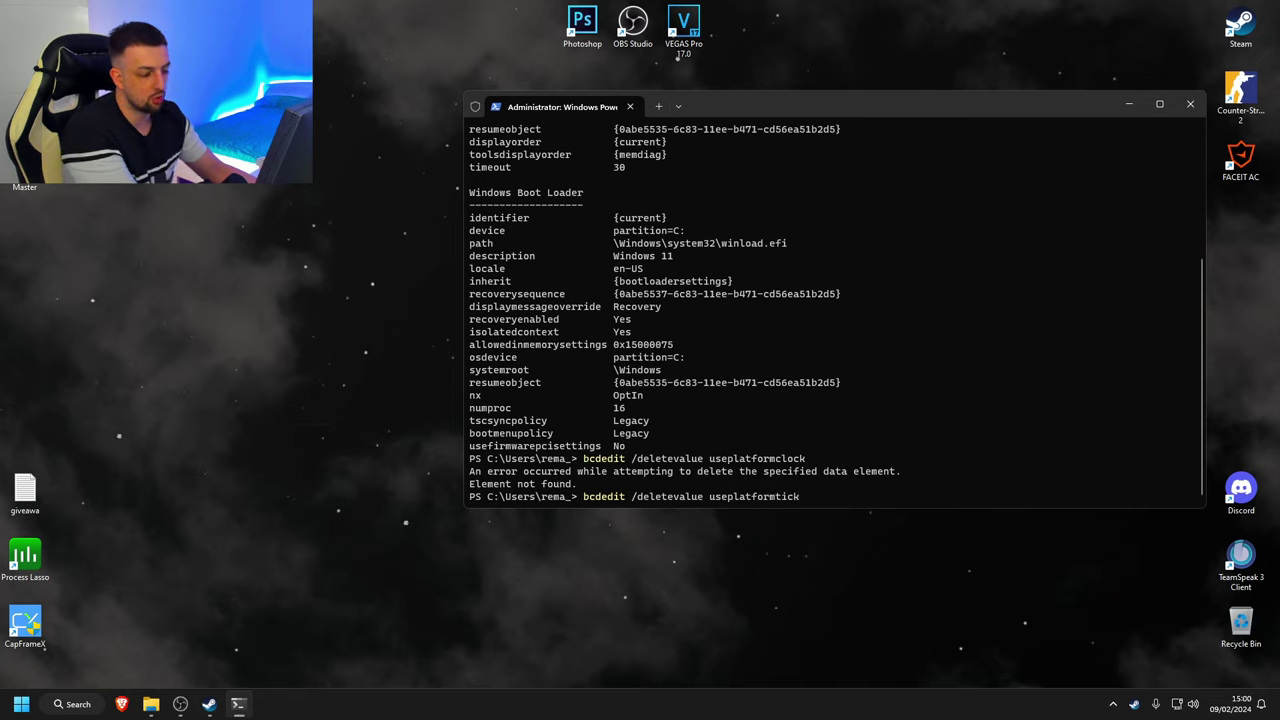
key(Escape)
- Write out bcdedit /set disabledynamictick yes at the prompt and clear the line without running it
text(bcde)
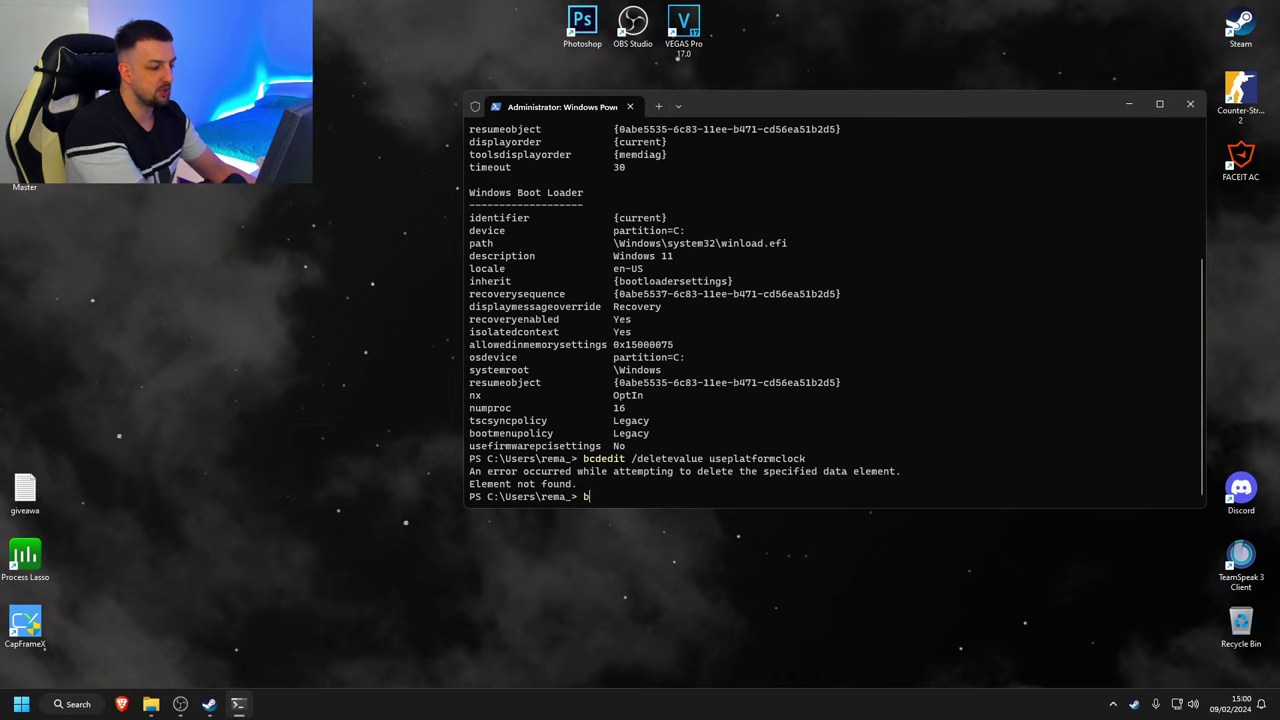
text(dit /detel)
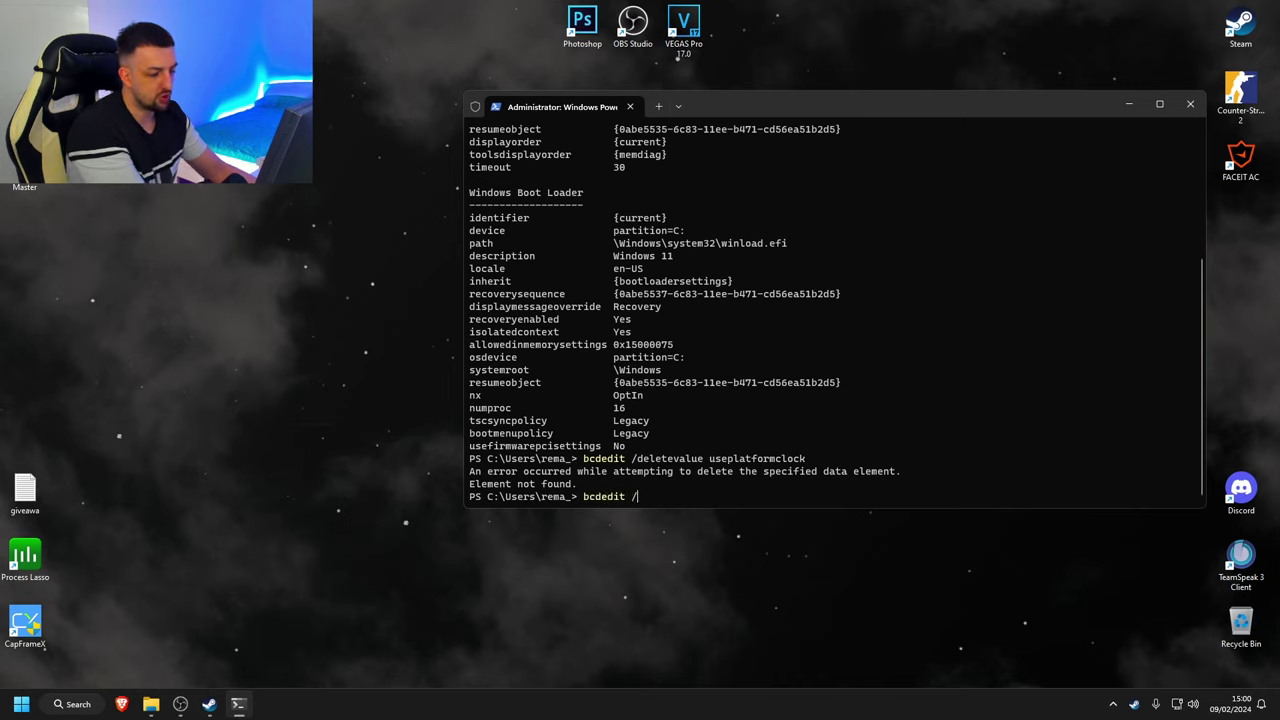
key(BackSpace)
key(BackSpace)
key(BackSpace)
text(letevalue )
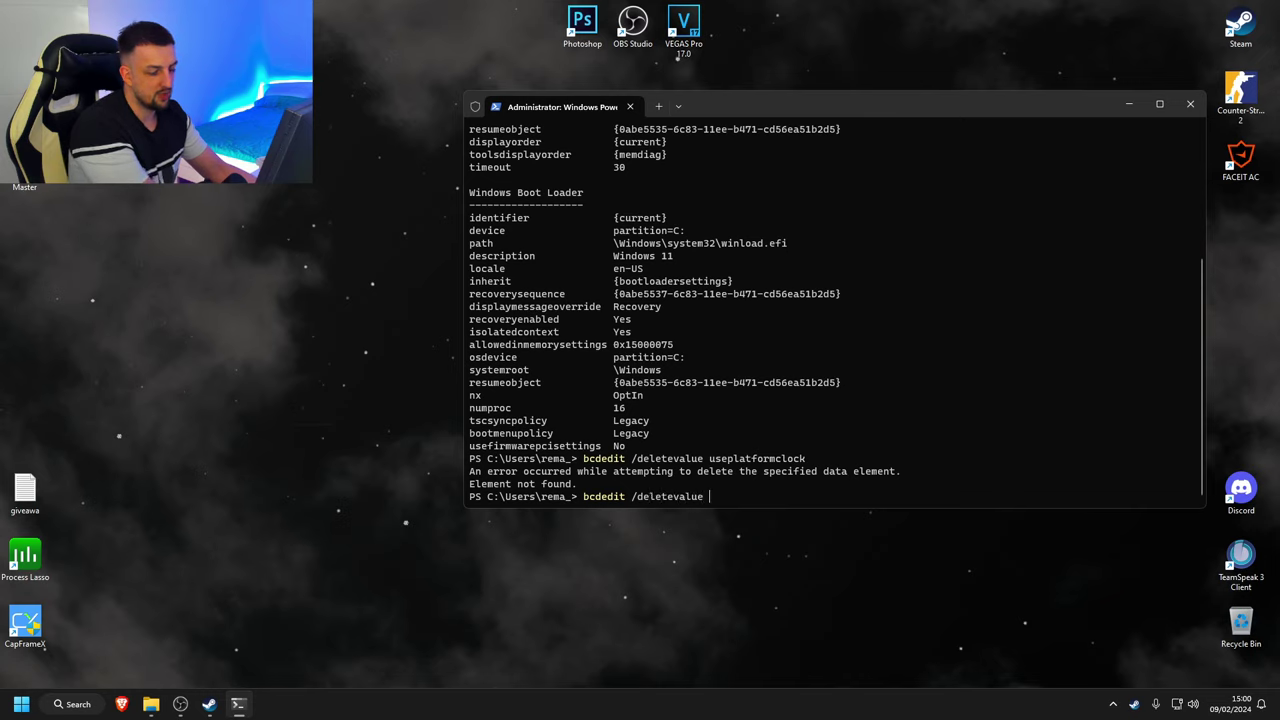
text(disabled)
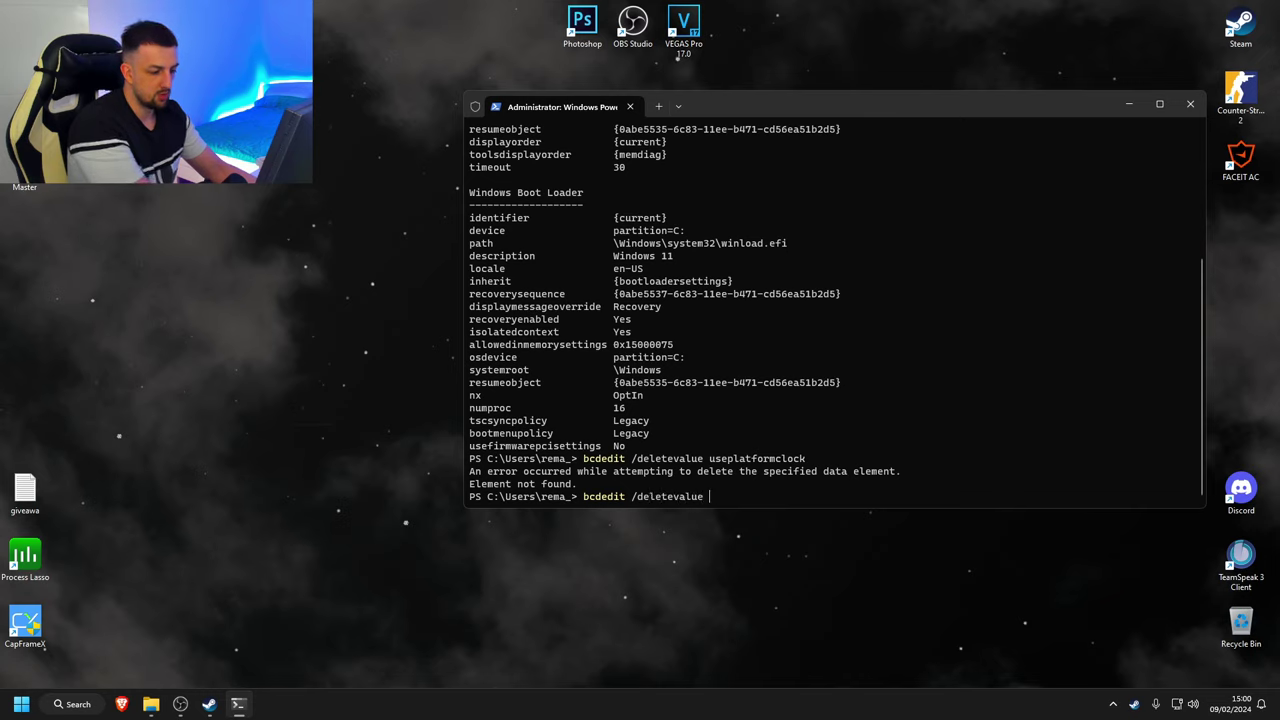
text(dynamictick)
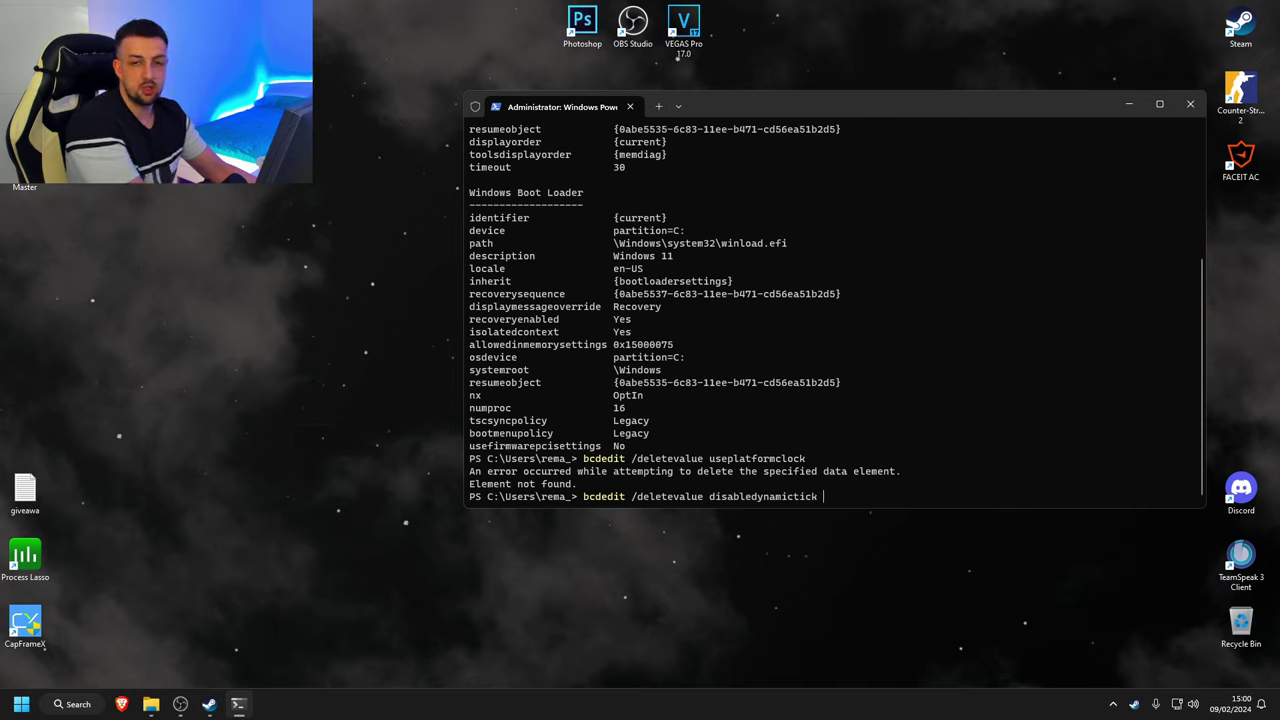
key(BackSpace)
key(BackSpace)
key(BackSpace)
key(BackSpace)
key(BackSpace)
key(BackSpace)
key(BackSpace)
key(BackSpace)
key(BackSpace)
key(BackSpace)
key(BackSpace)
key(BackSpace)
key(BackSpace)
key(BackSpace)
key(BackSpace)
key(BackSpace)
key(BackSpace)
key(BackSpace)
key(BackSpace)
key(BackSpace)
key(BackSpace)
key(BackSpace)
key(BackSpace)
text(set d)
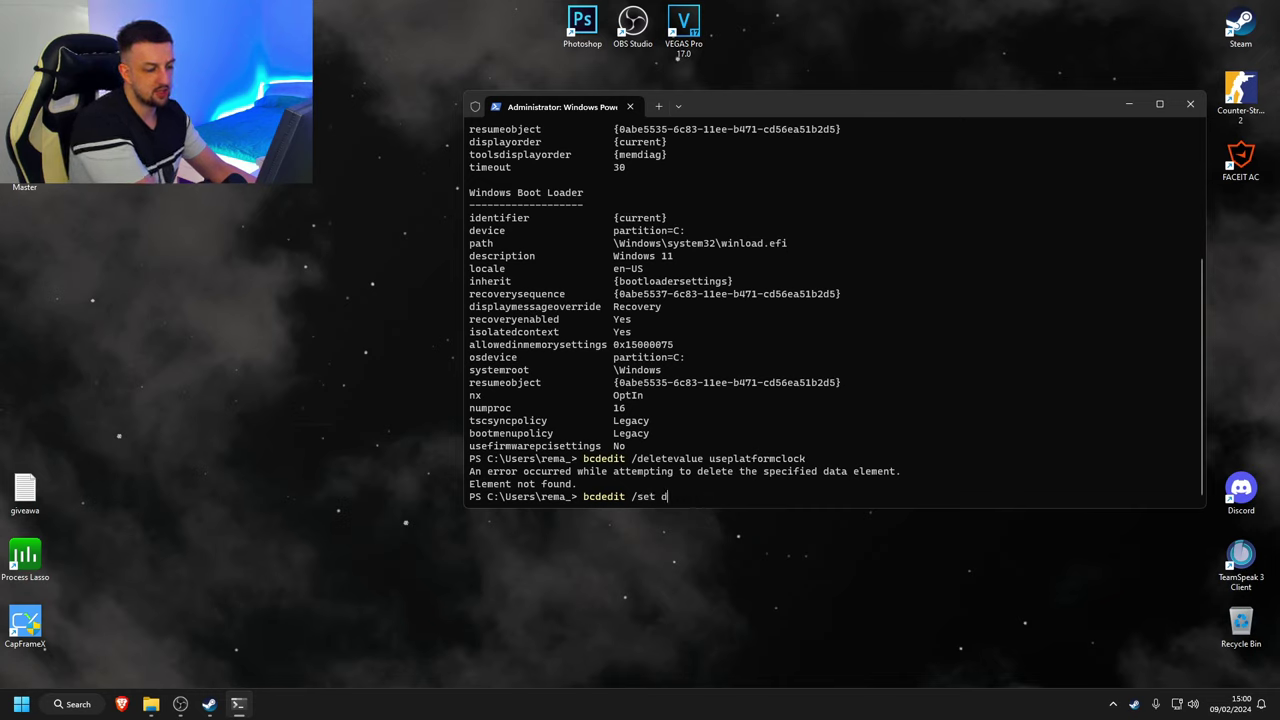
text(isabledynamictick yes)
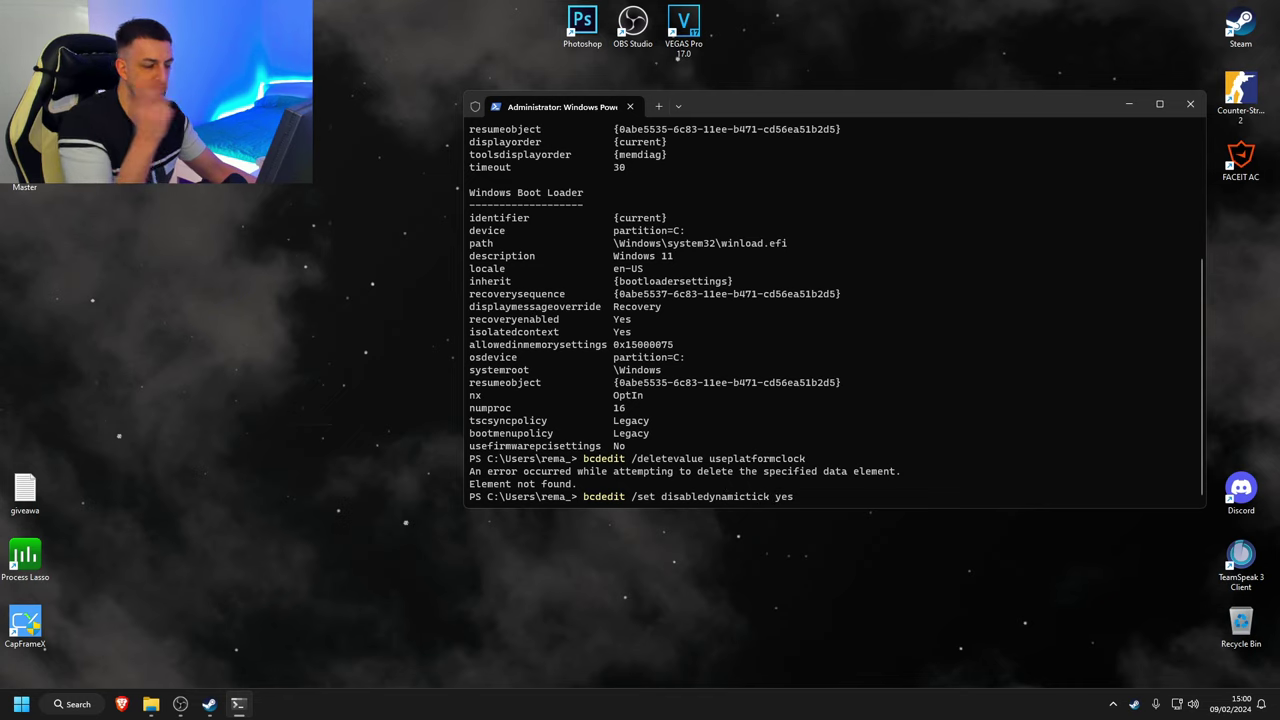
key(BackSpace)
key(BackSpace)
key(BackSpace)
key(BackSpace)
key(BackSpace)
key(BackSpace)
key(BackSpace)
key(BackSpace)
key(BackSpace)
key(BackSpace)
key(BackSpace)
key(BackSpace)
key(BackSpace)
key(BackSpace)
key(BackSpace)
key(BackSpace)
key(BackSpace)
key(BackSpace)
key(BackSpace)
key(BackSpace)
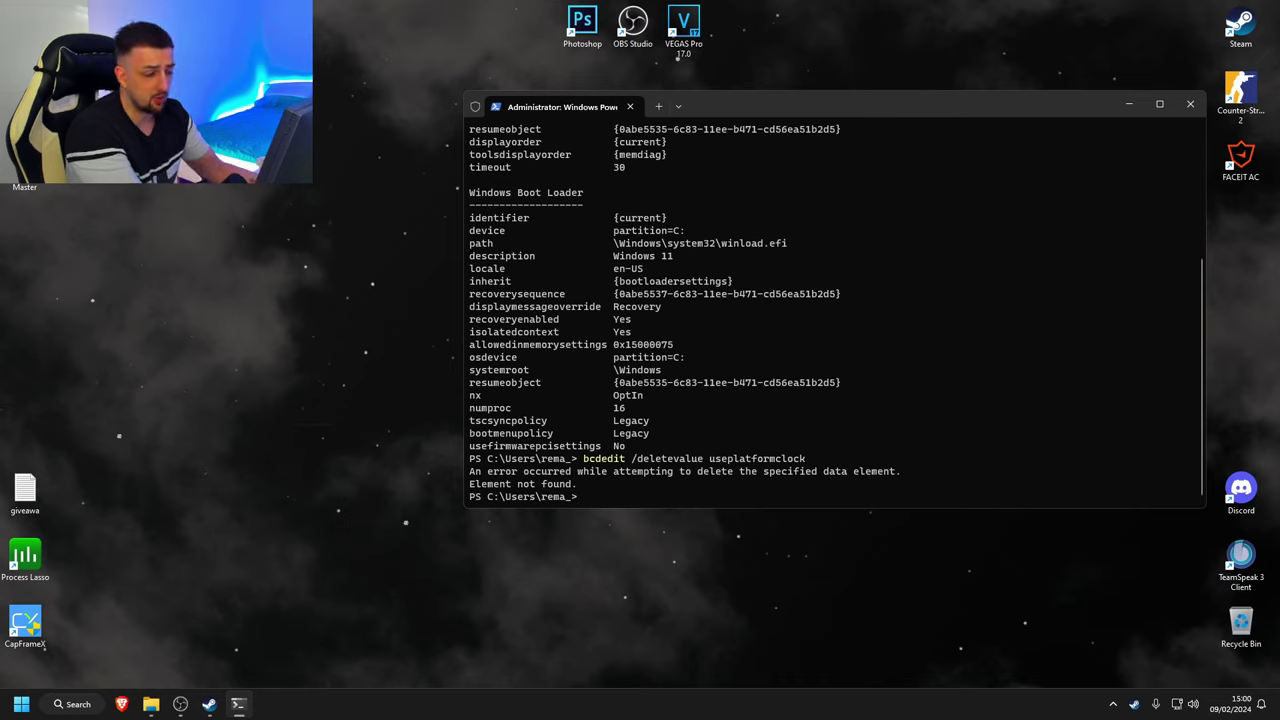
- Write out bcdedit /set tscsyncpolicy Legacy ili Enhanced without running it, highlight the listed tscsyncpolicy entry and close the Terminal
text(bcdedit /set tsc)
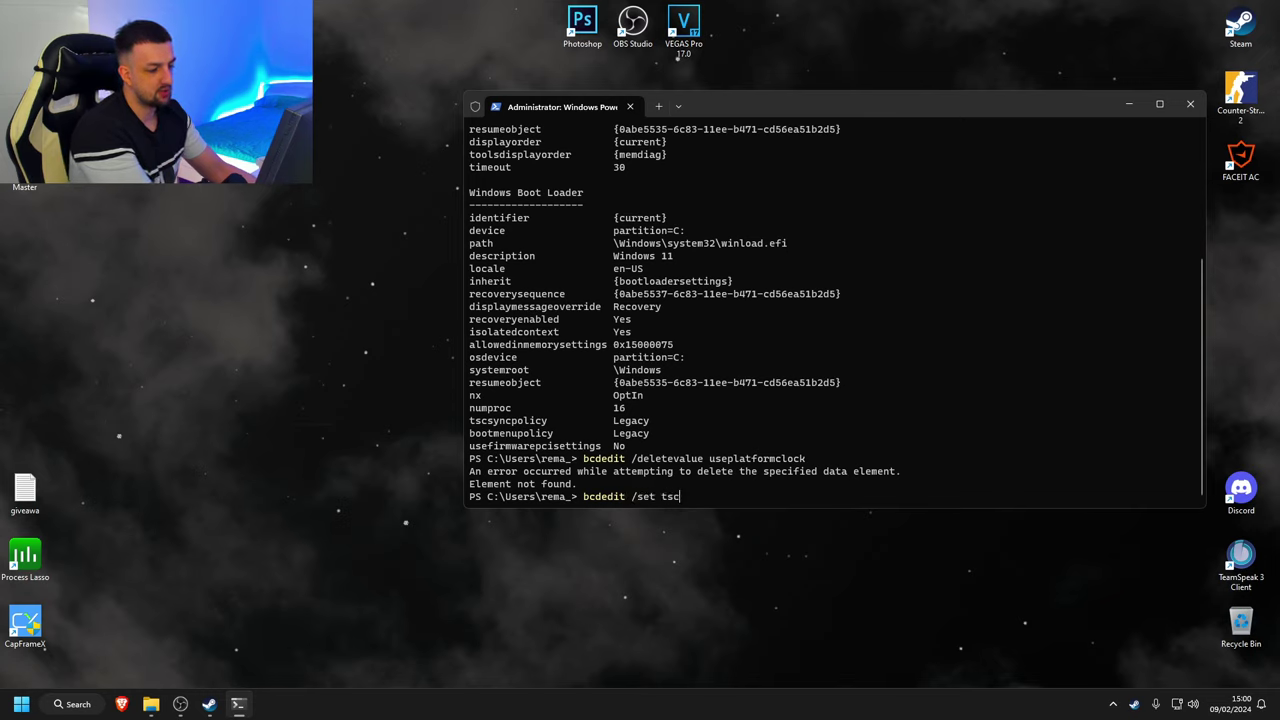
text(syncpolic)
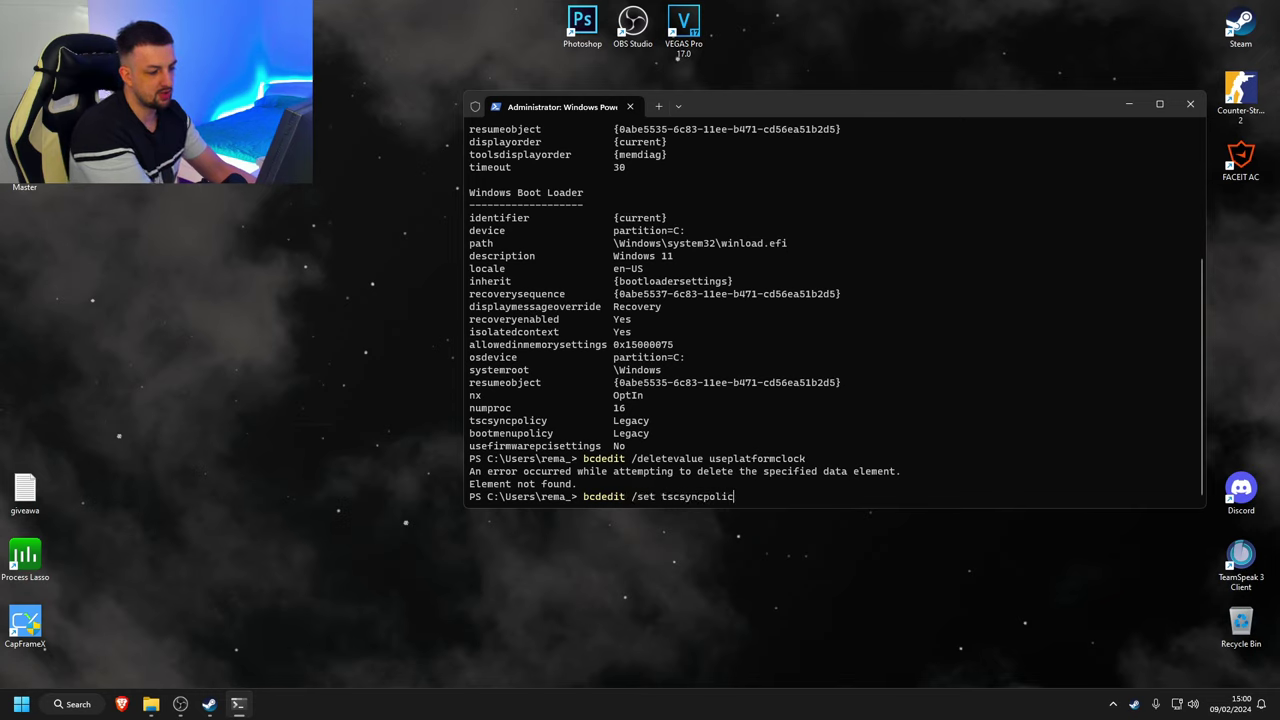
text(y Legacy)
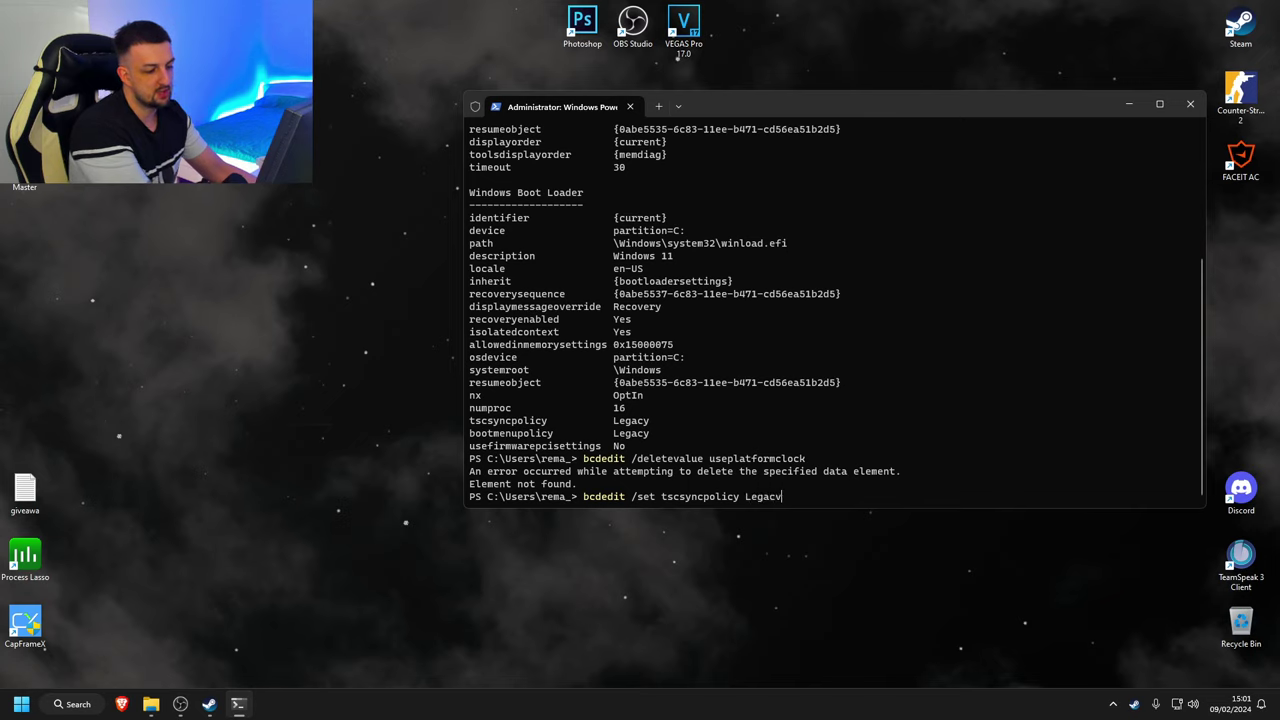
text( ili E)
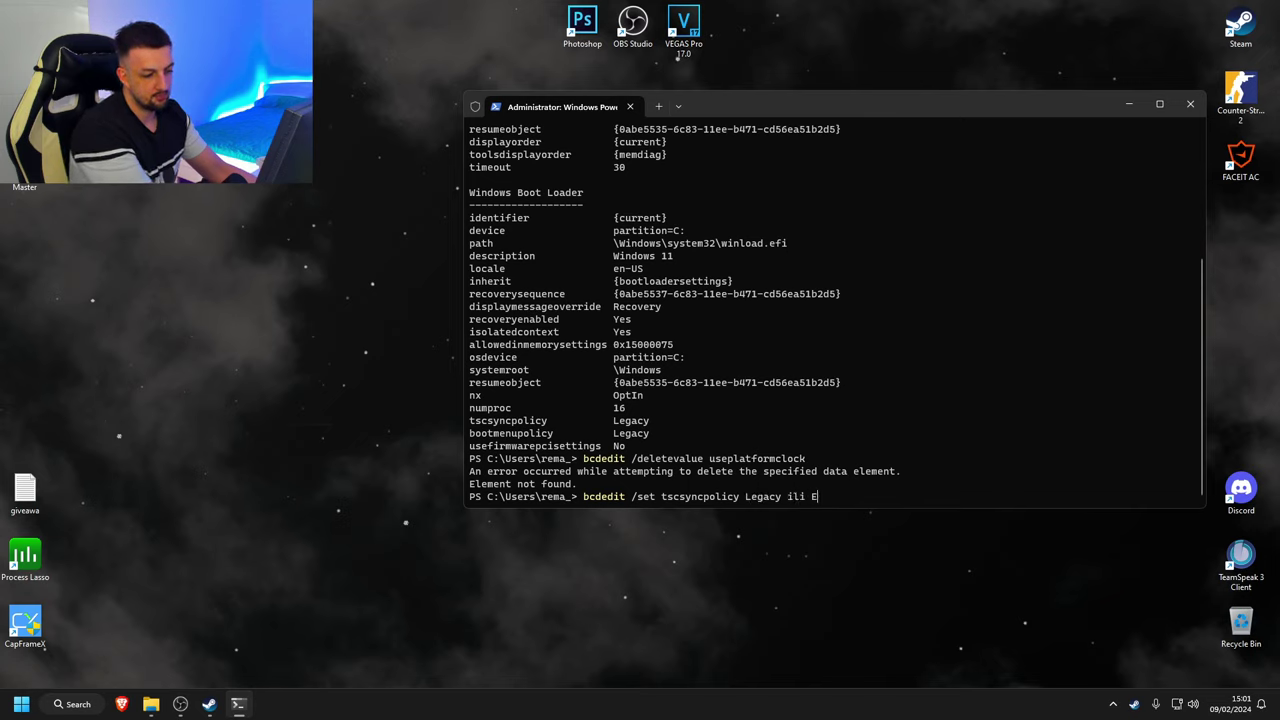
text(nhanced)
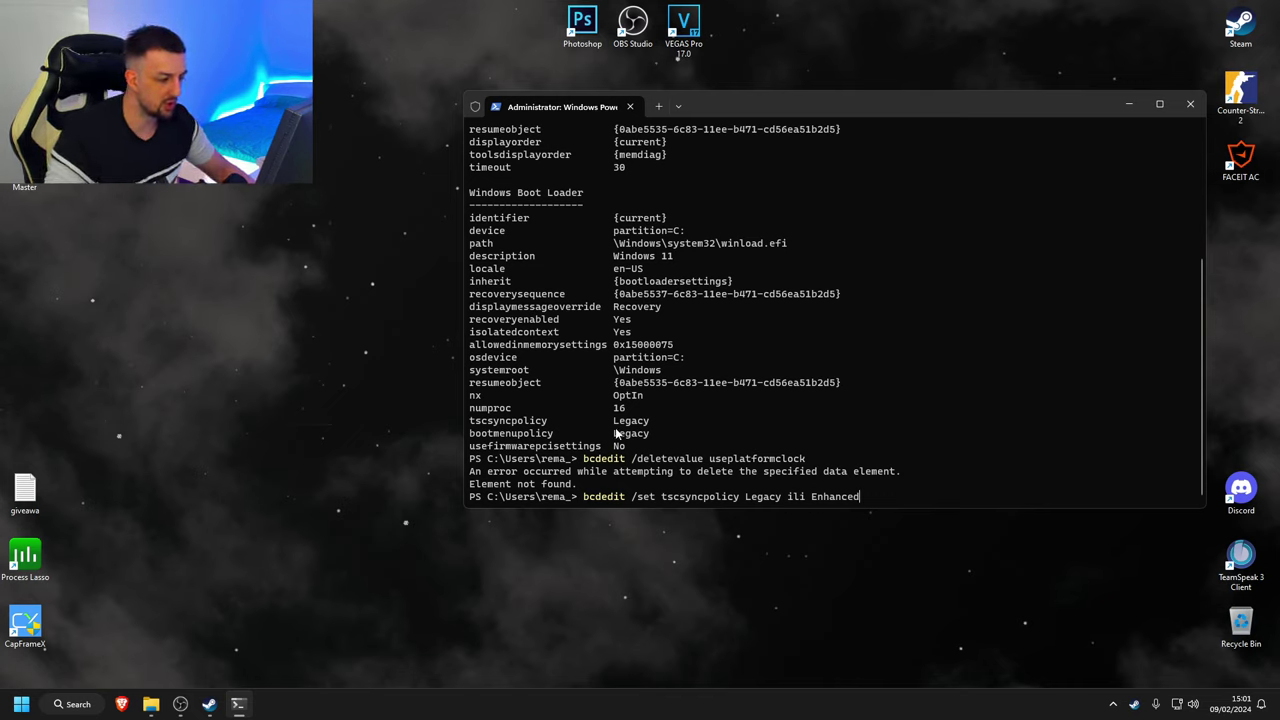
drag(616, 425, 497, 428)
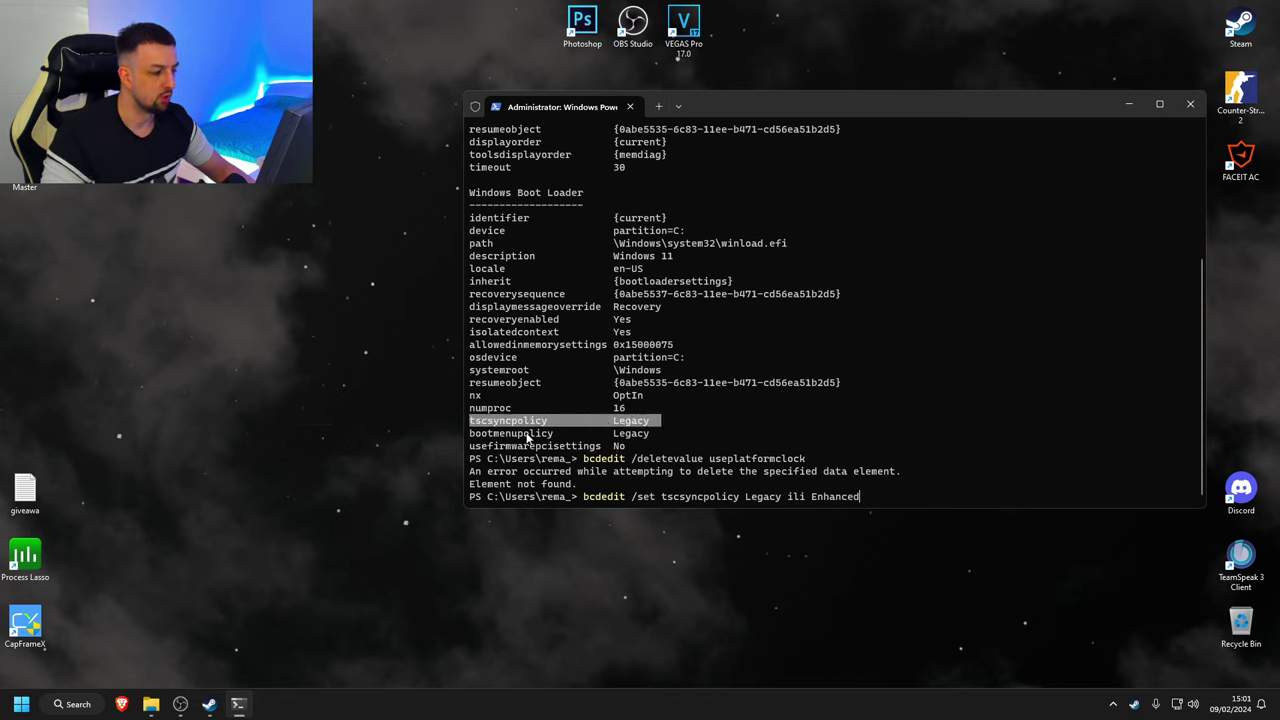
click(851, 460)
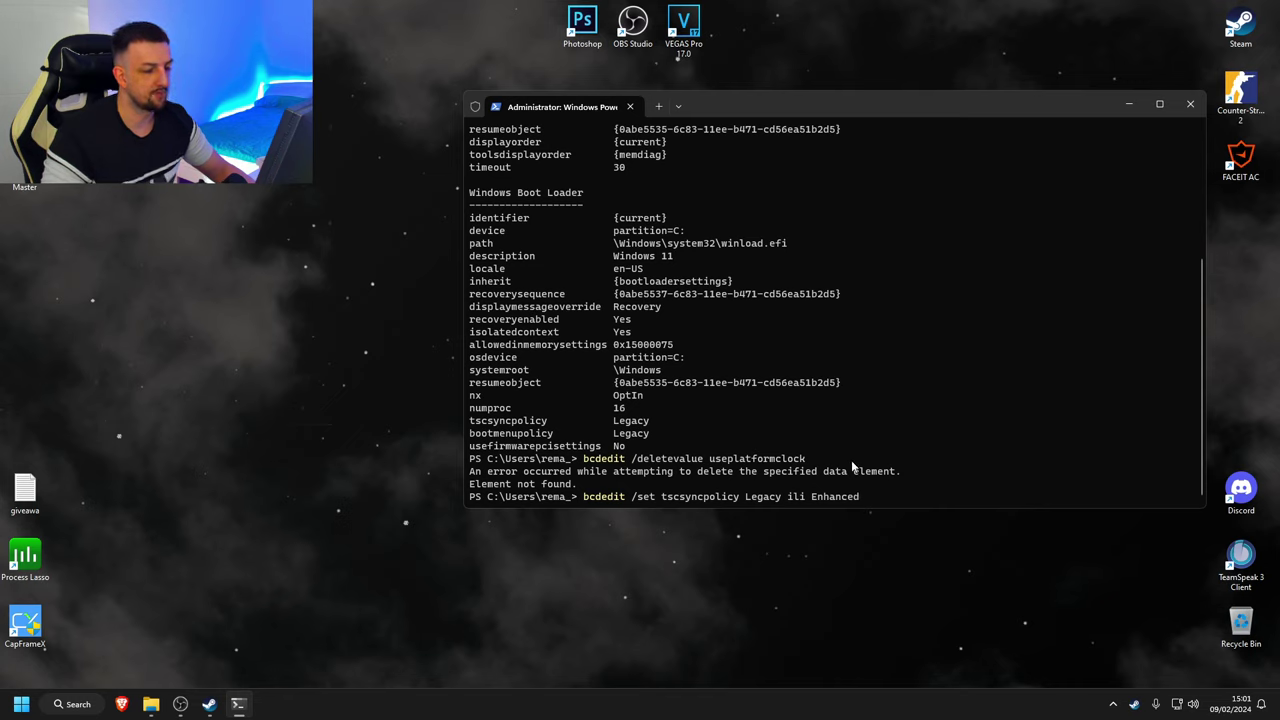
click(1201, 111)
- Open the TimerBench 1.5 folder inside the OPT folder on New Volume (D:)
click(151, 704)
double_click(701, 253)
double_click(544, 295)
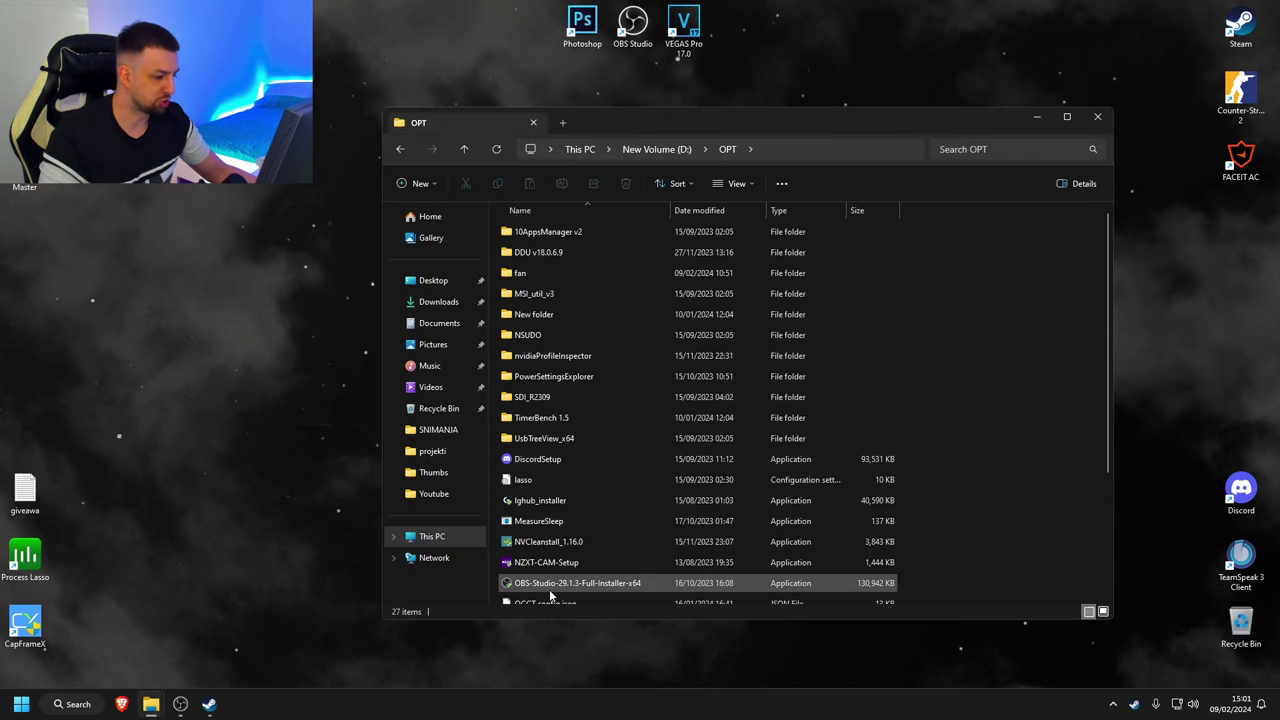
scroll(555, 580, down, 1)
double_click(545, 367)
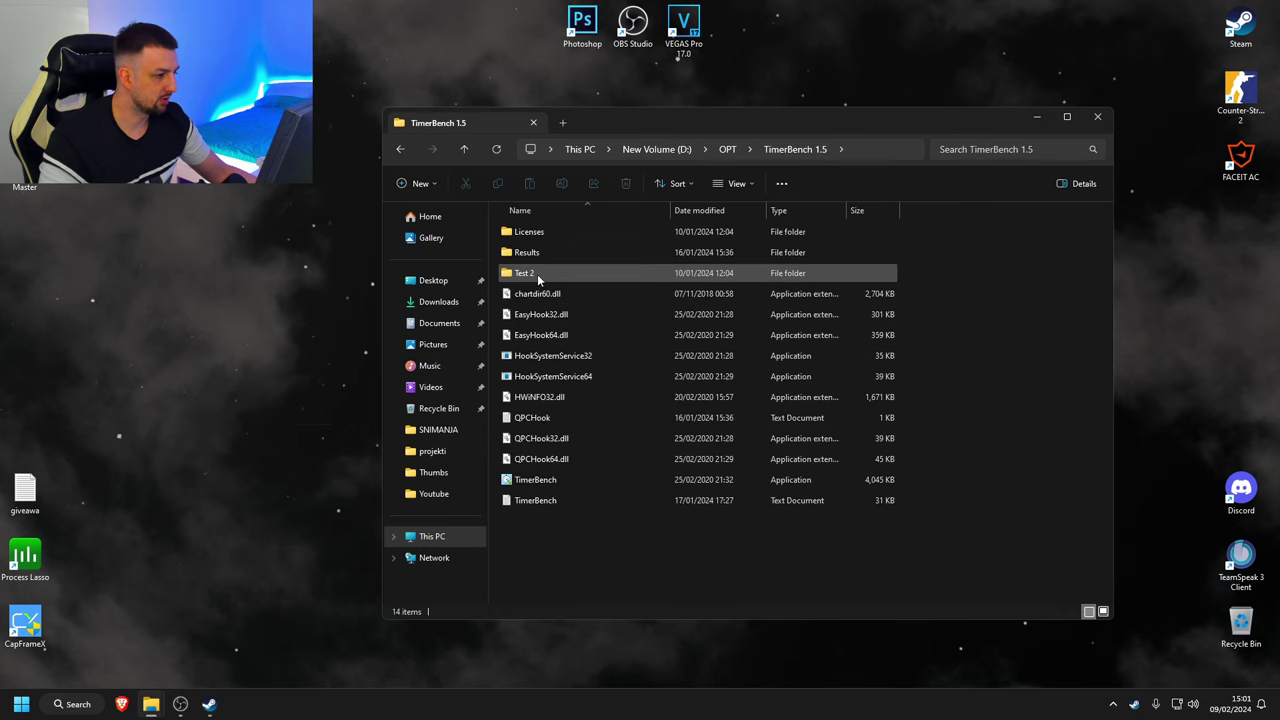
- Launch TimerBench, move its window aside to check the QPC mode, and close it together with the folder
click(543, 479)
right_click(543, 479)
click(600, 197)
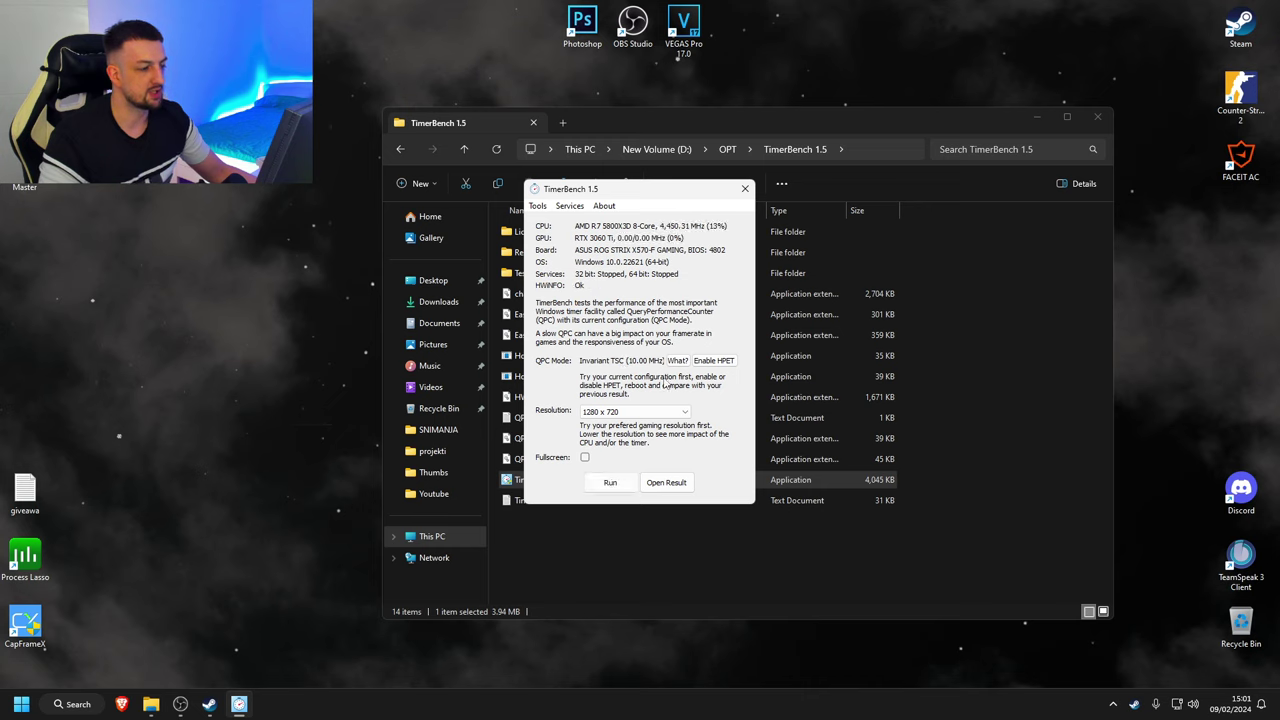
drag(647, 190, 789, 204)
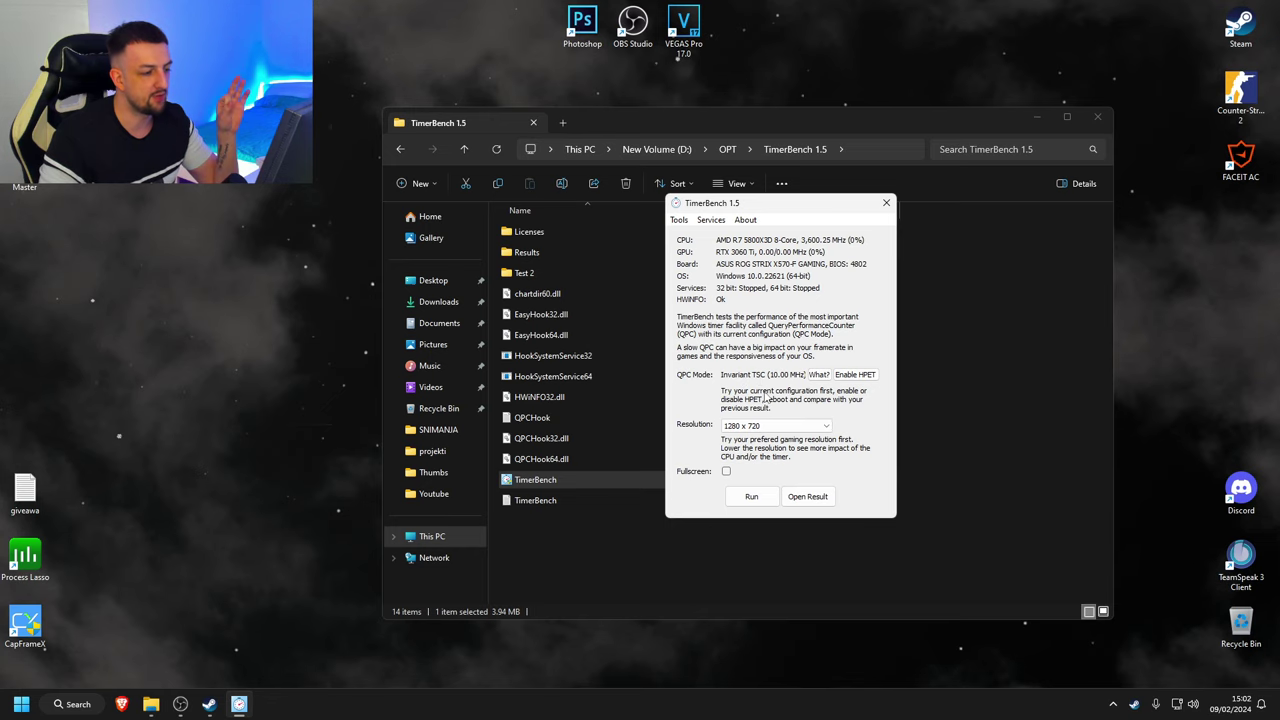
click(886, 203)
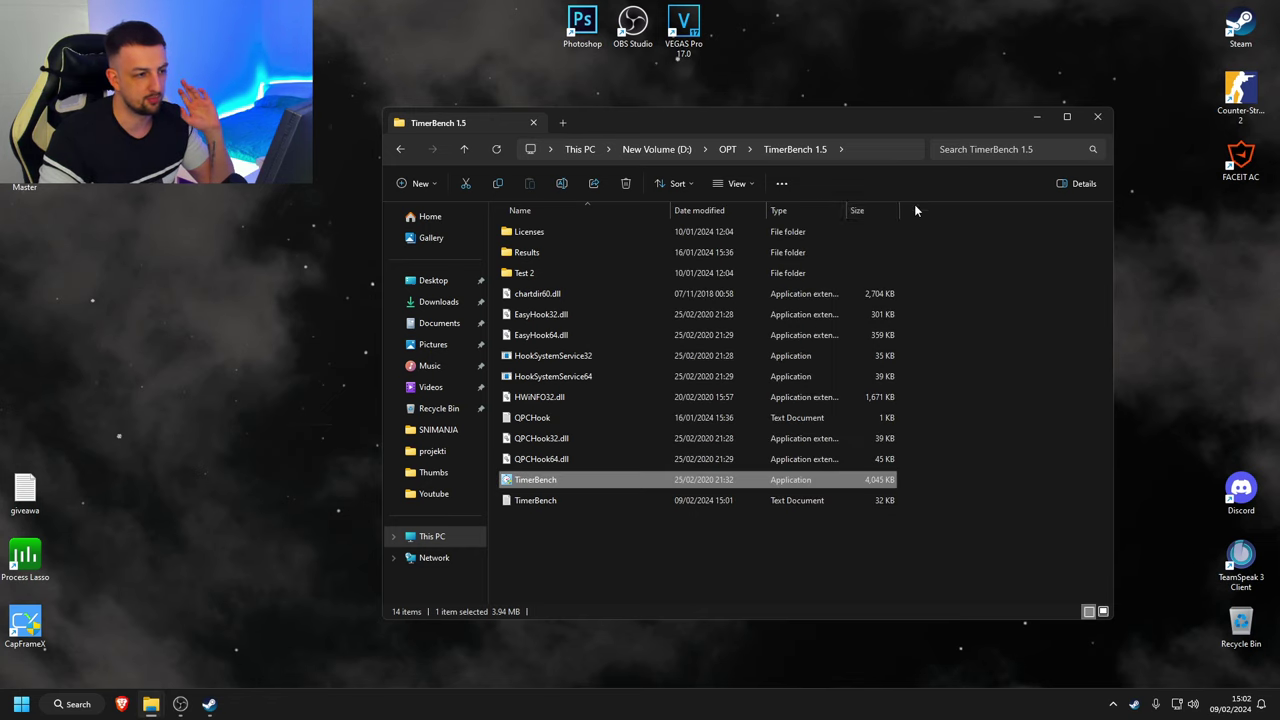
click(1093, 117)
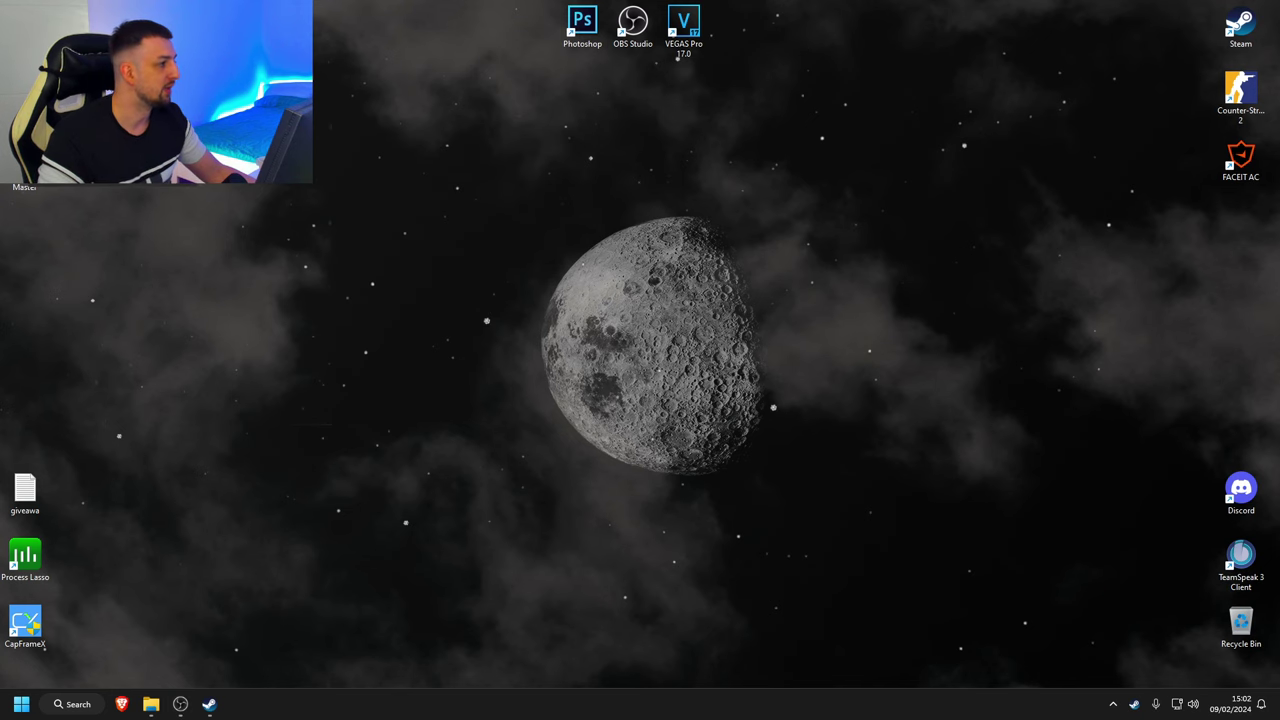
- Open Device Manager from the system About page and move its window clear of the webcam area
key(super+Pause)
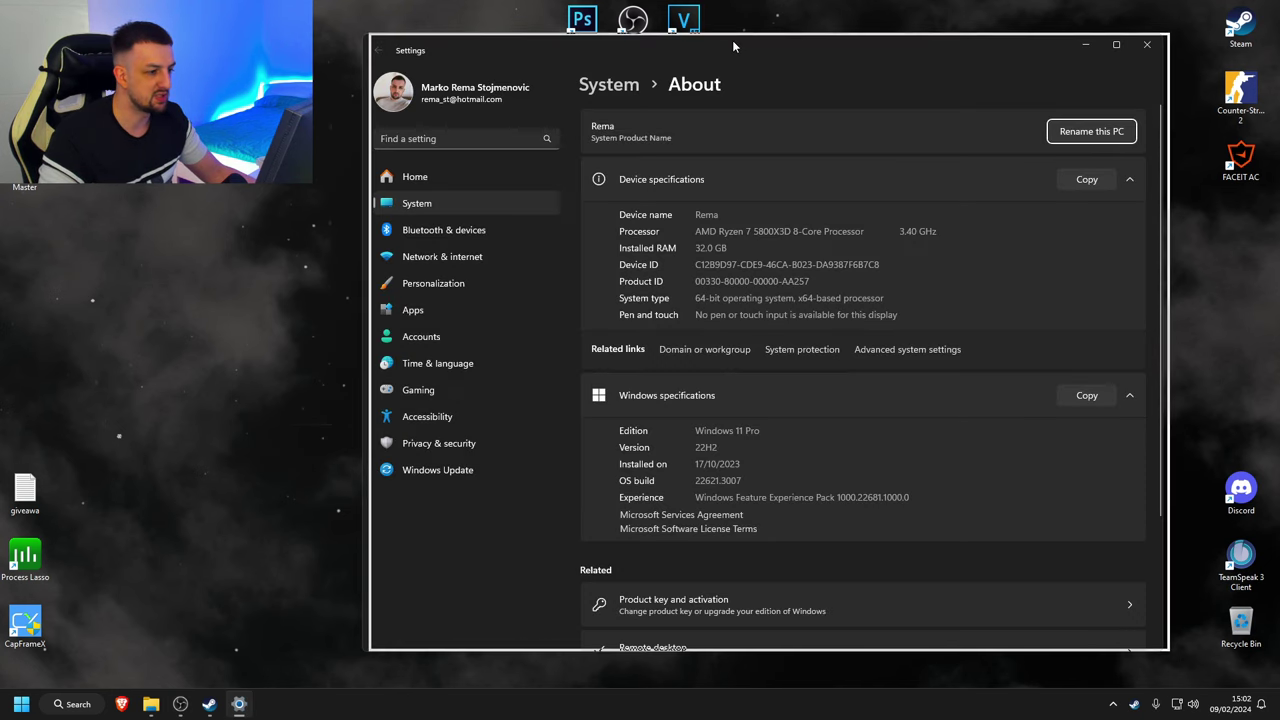
click(933, 352)
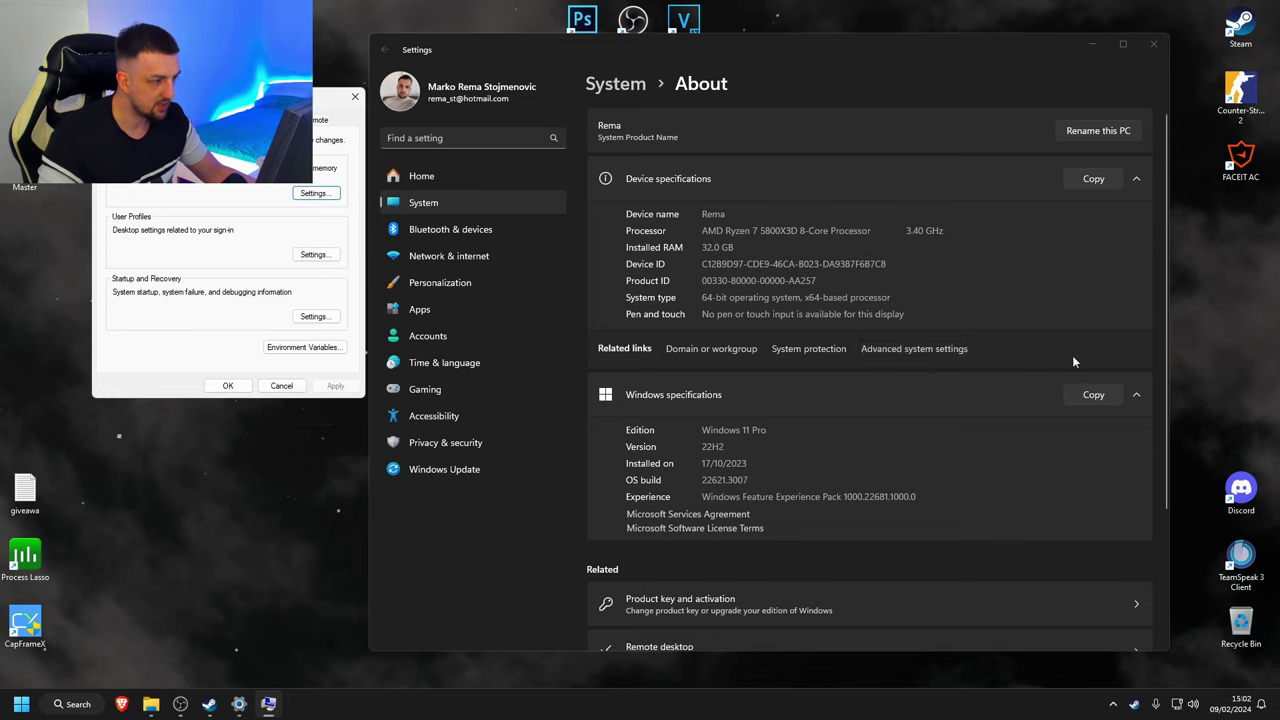
click(355, 97)
scroll(890, 420, down, 3)
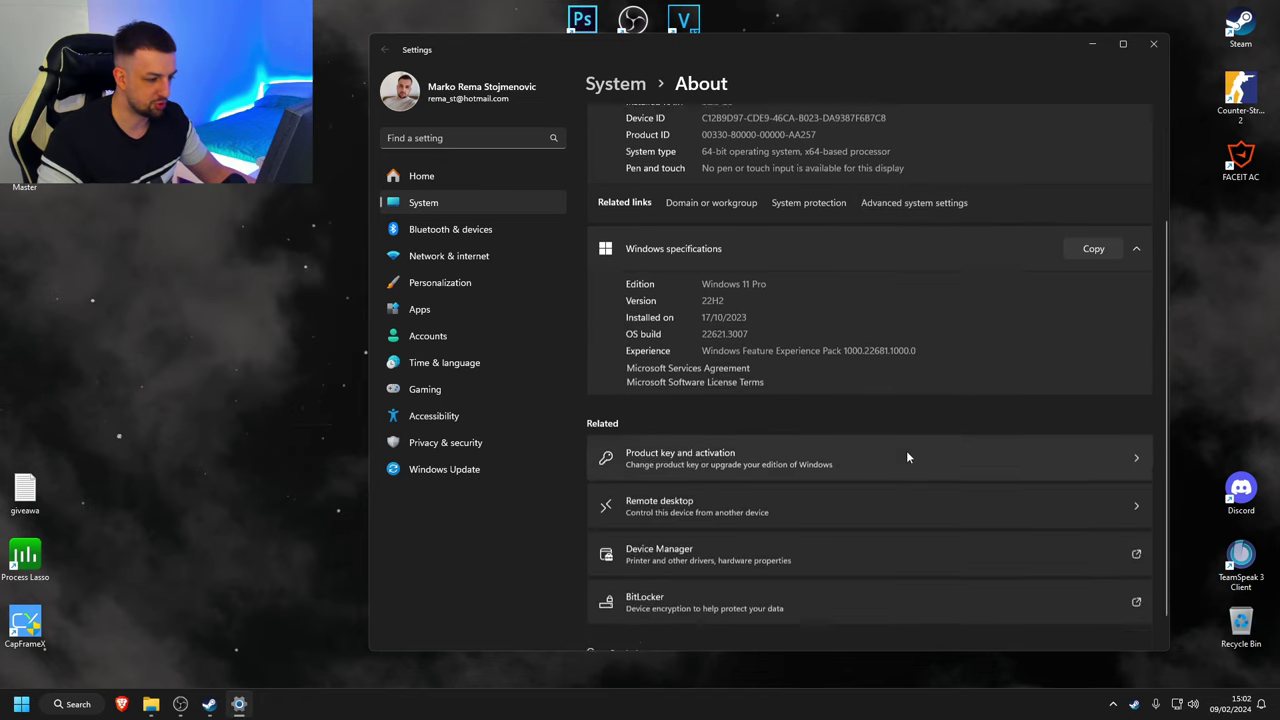
click(770, 540)
drag(382, 40, 1002, 106)
- Check the enable or disable options of Facial Recognition (Windows Hello) Software Device and Root Print Queue without changing them
scroll(822, 358, up, 3)
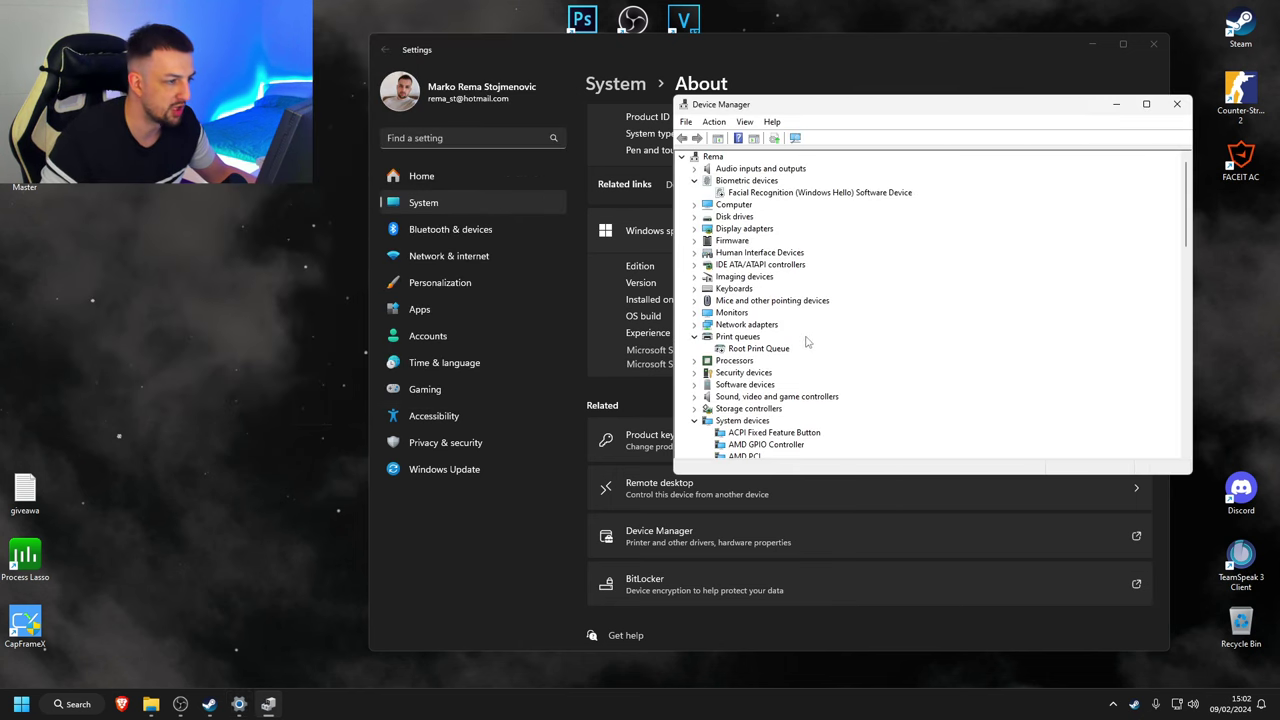
click(777, 196)
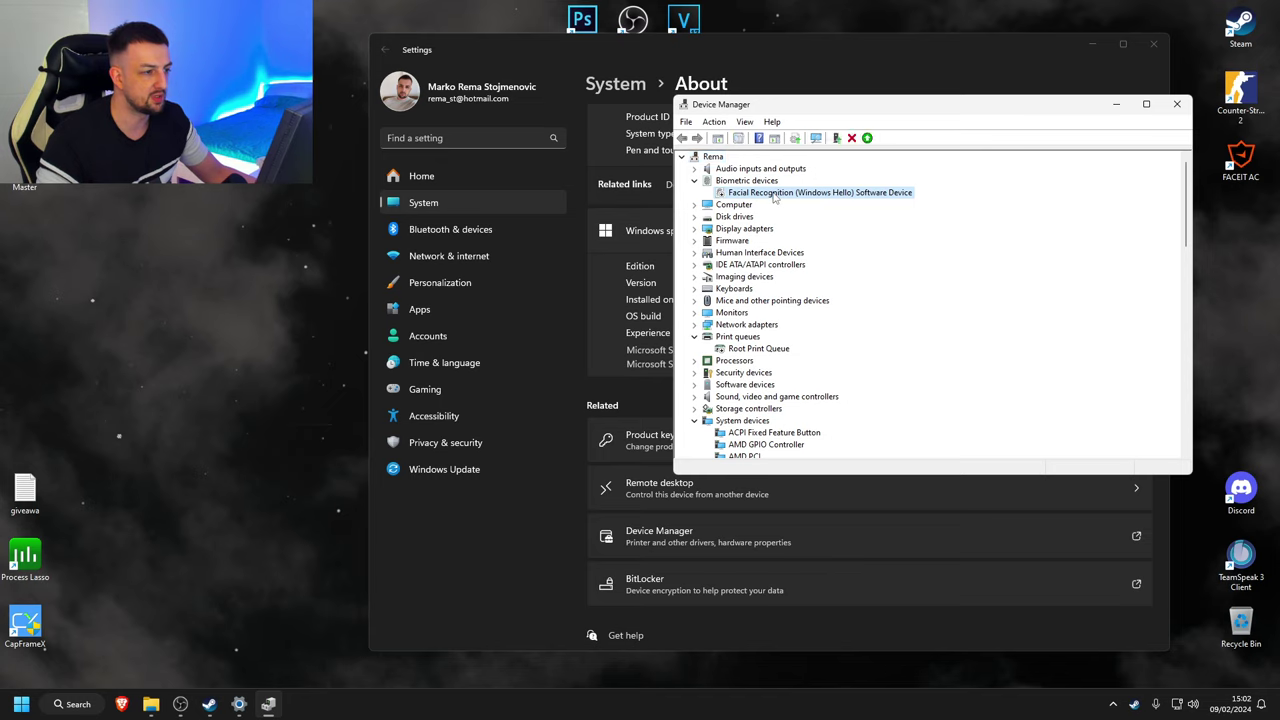
right_click(778, 196)
click(870, 217)
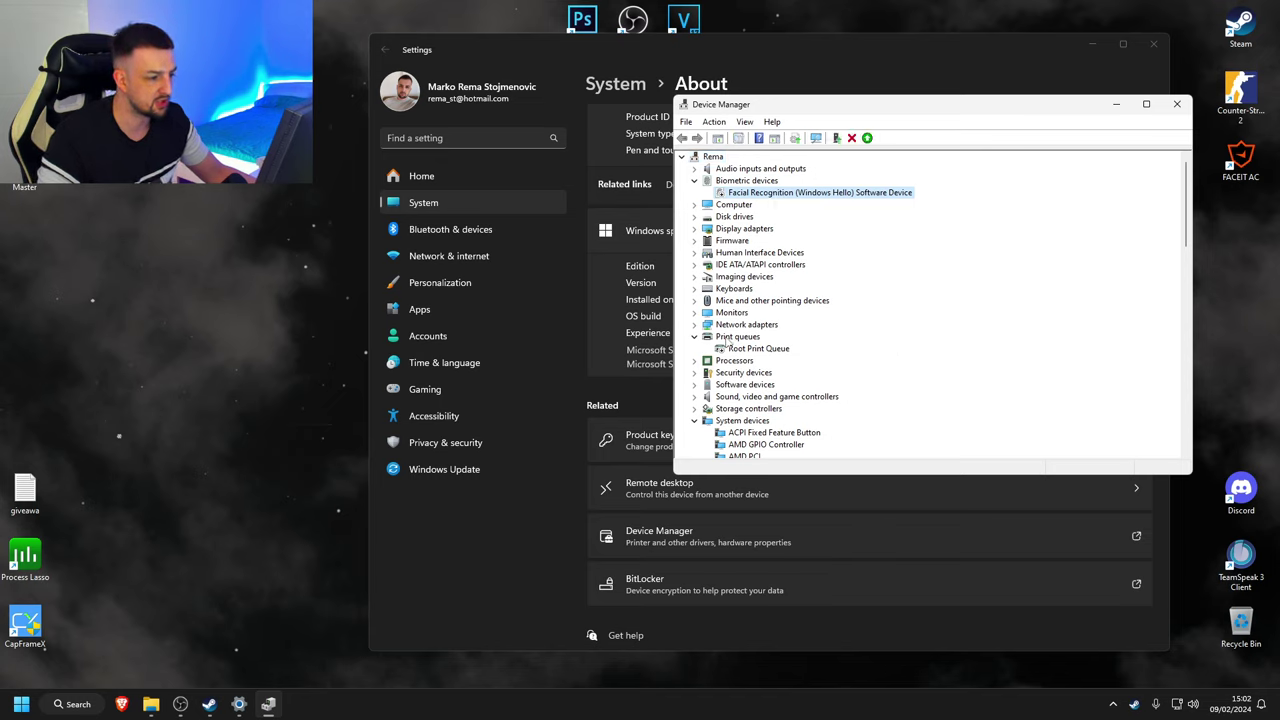
right_click(775, 349)
click(1035, 398)
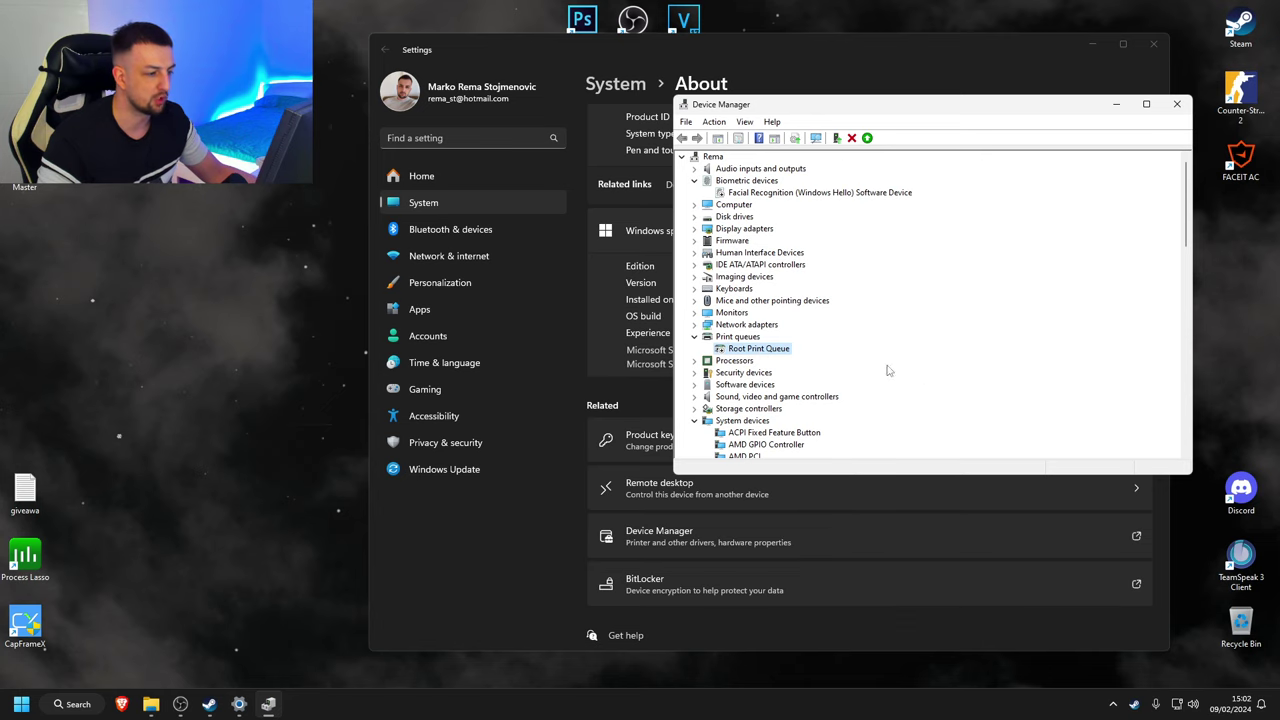
- Look through the sound, software, security and processor categories in Device Manager, collapsing each one again
scroll(926, 371, down, 2)
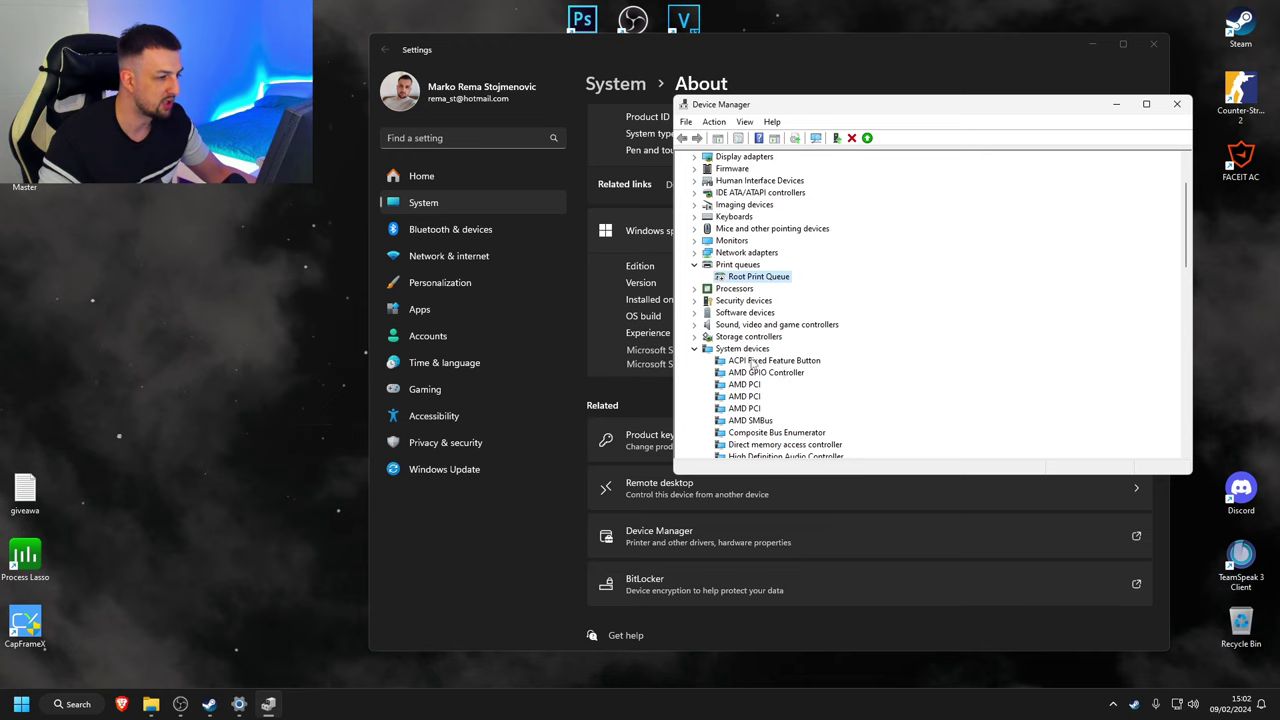
click(698, 327)
click(697, 327)
click(696, 314)
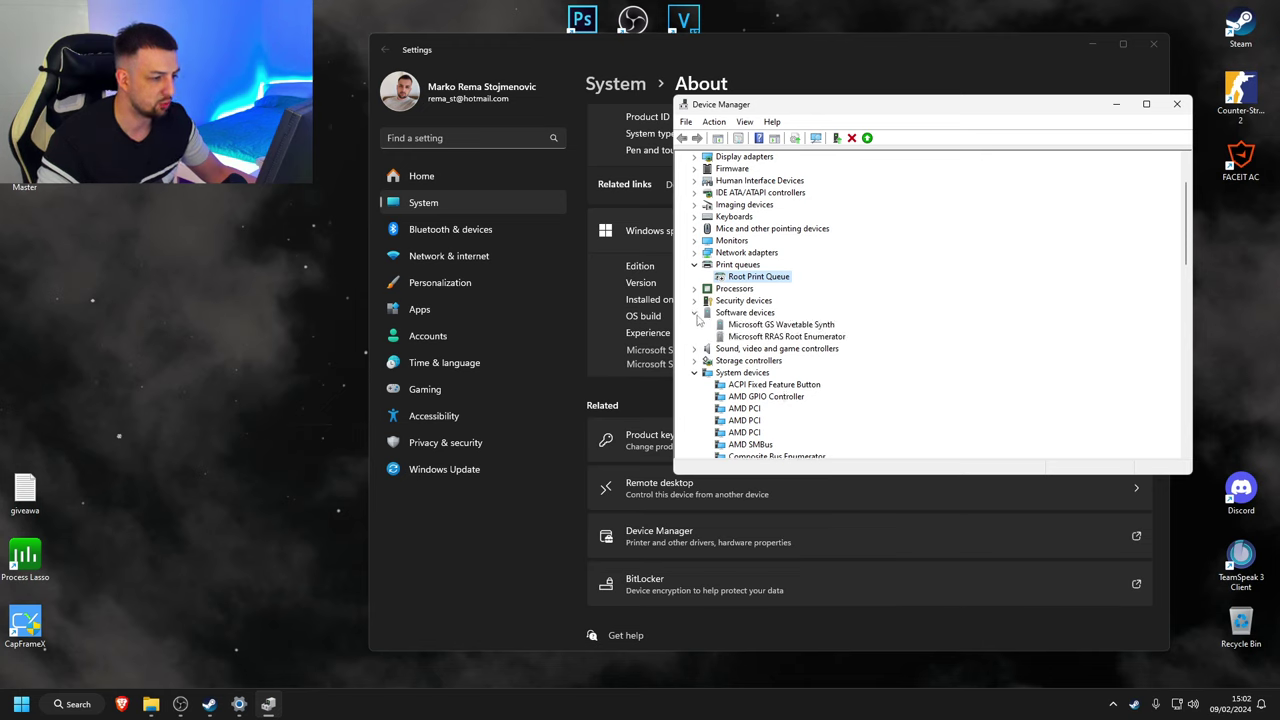
click(696, 314)
click(696, 301)
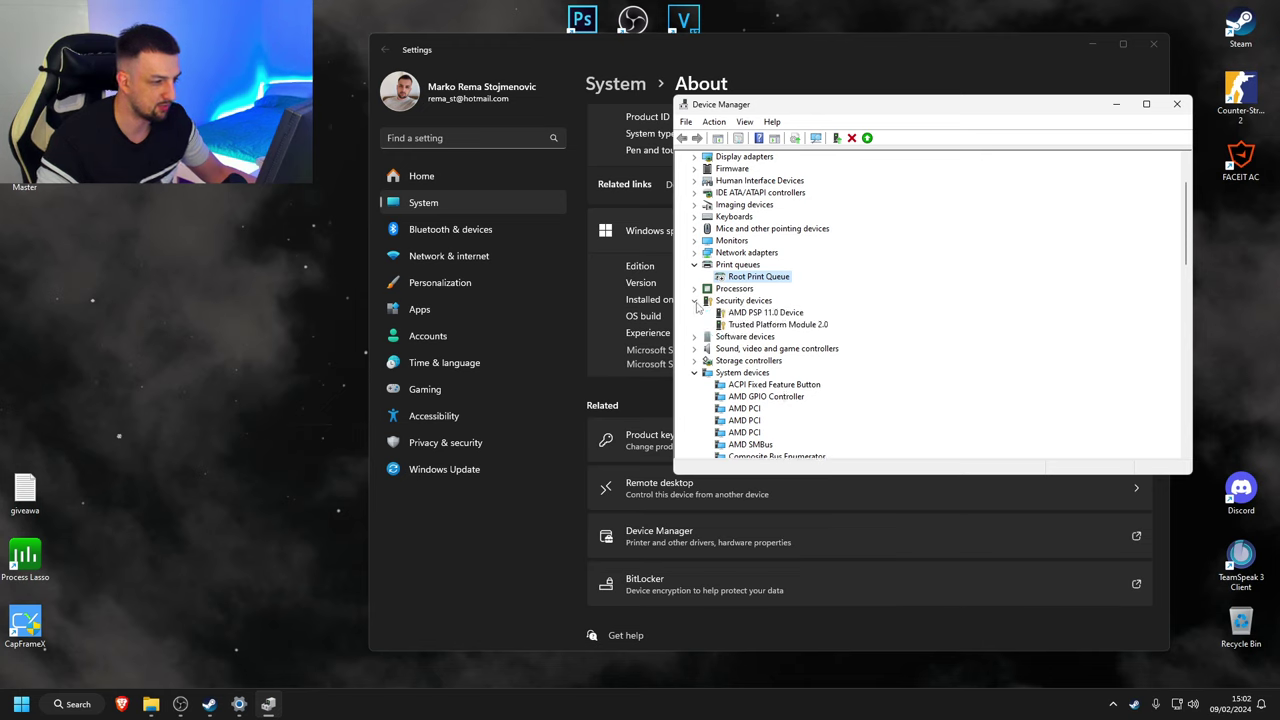
click(696, 301)
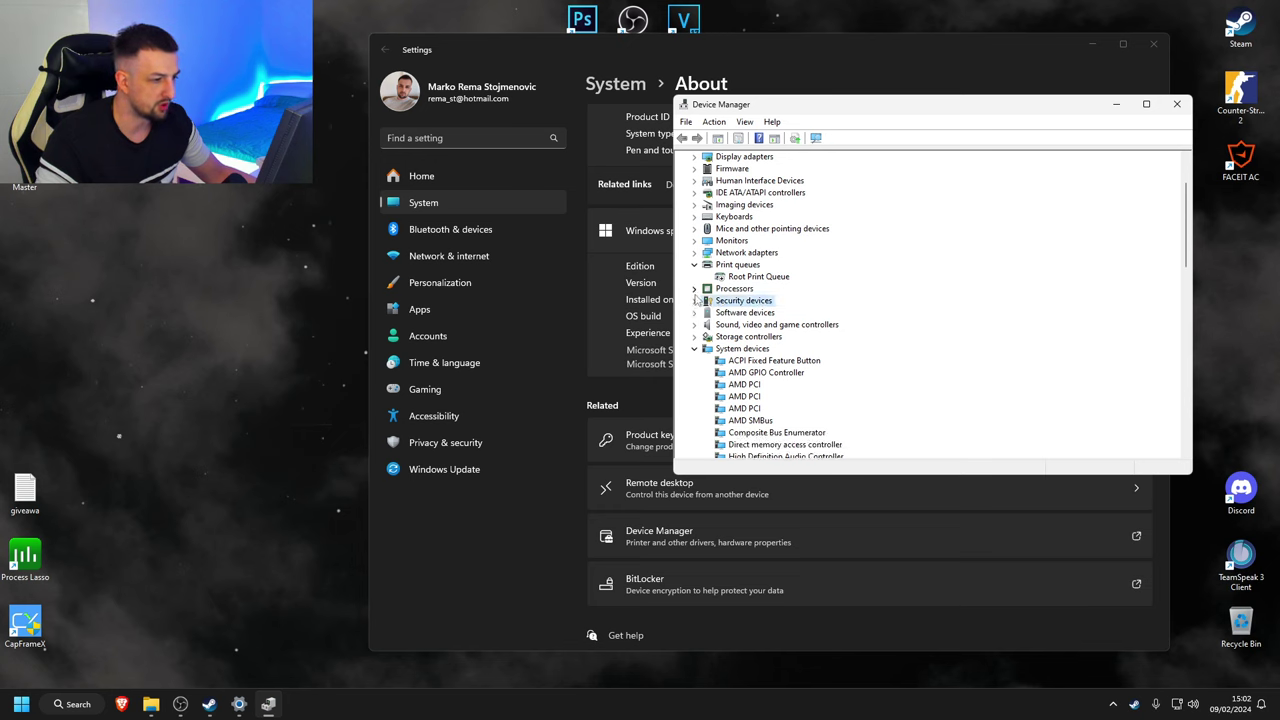
click(694, 288)
click(694, 288)
- Check whether High precision event timer under System devices is disabled, leaving the device unchanged
scroll(797, 382, down, 4)
scroll(797, 382, down, 2)
right_click(776, 265)
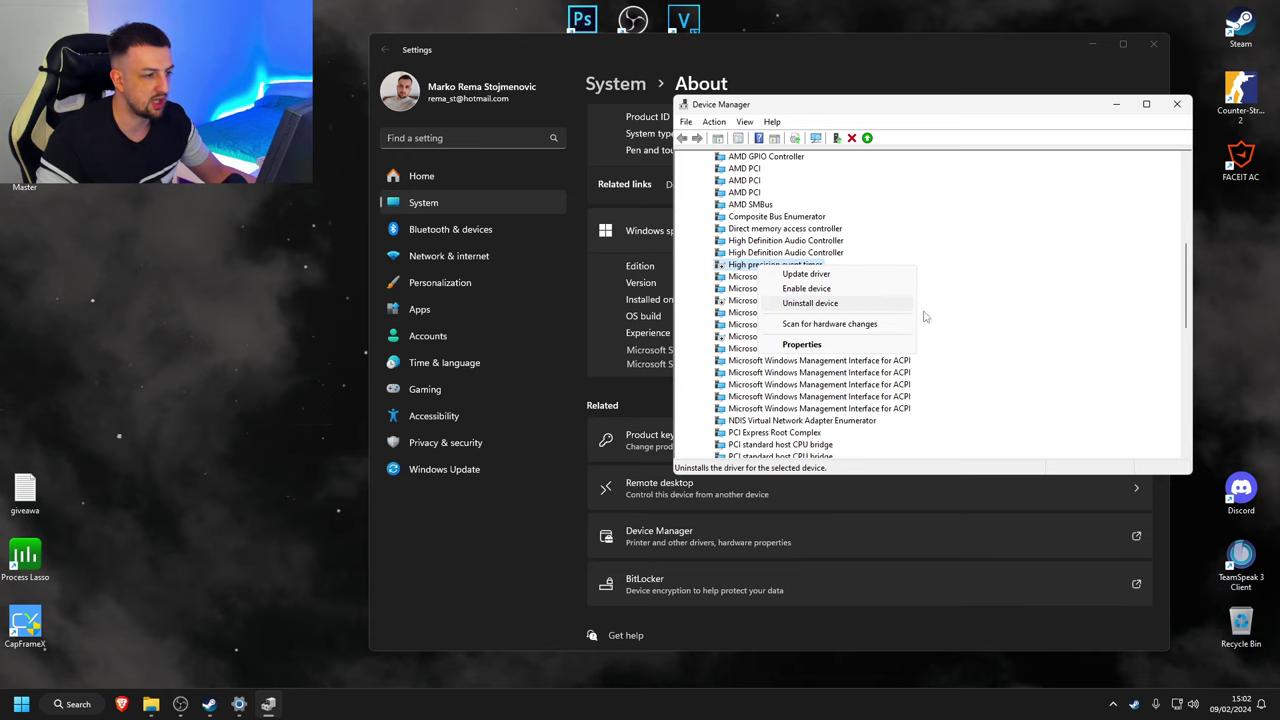
click(1067, 323)
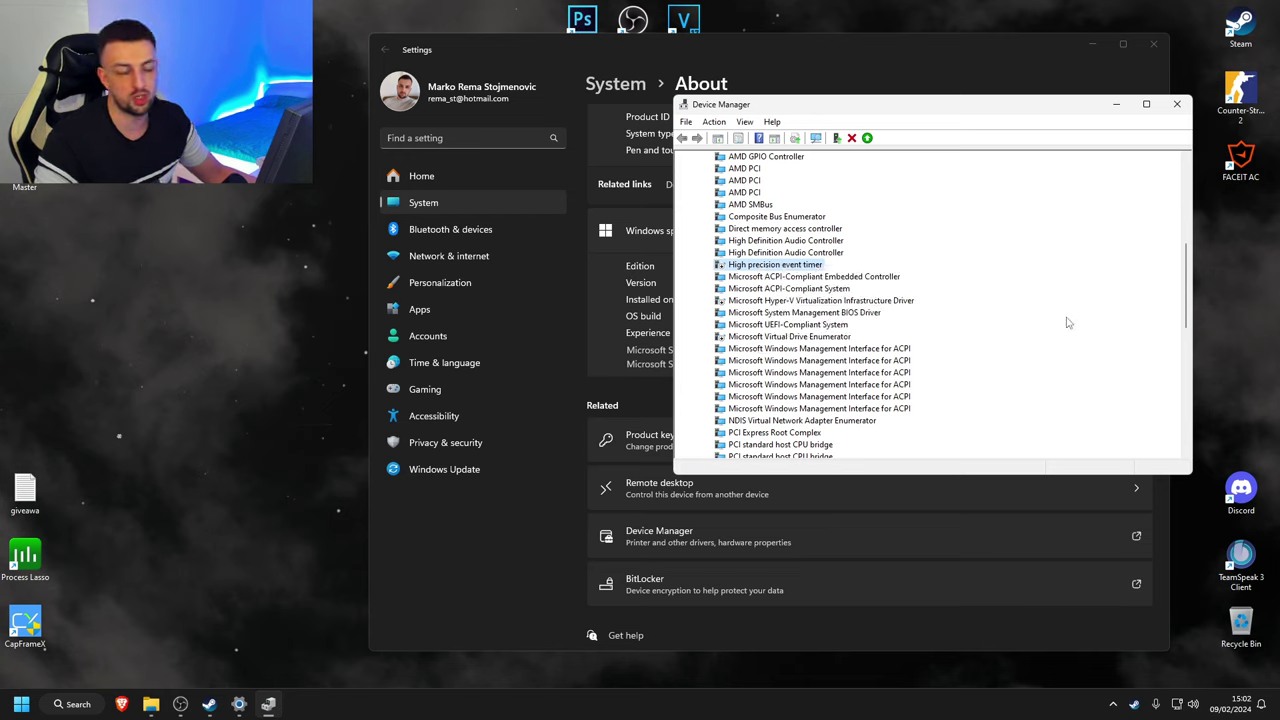
- Check the state of Microsoft Hyper-V Virtualization Infrastructure Driver and Microsoft Virtual Drive Enumerator without changing them
click(762, 300)
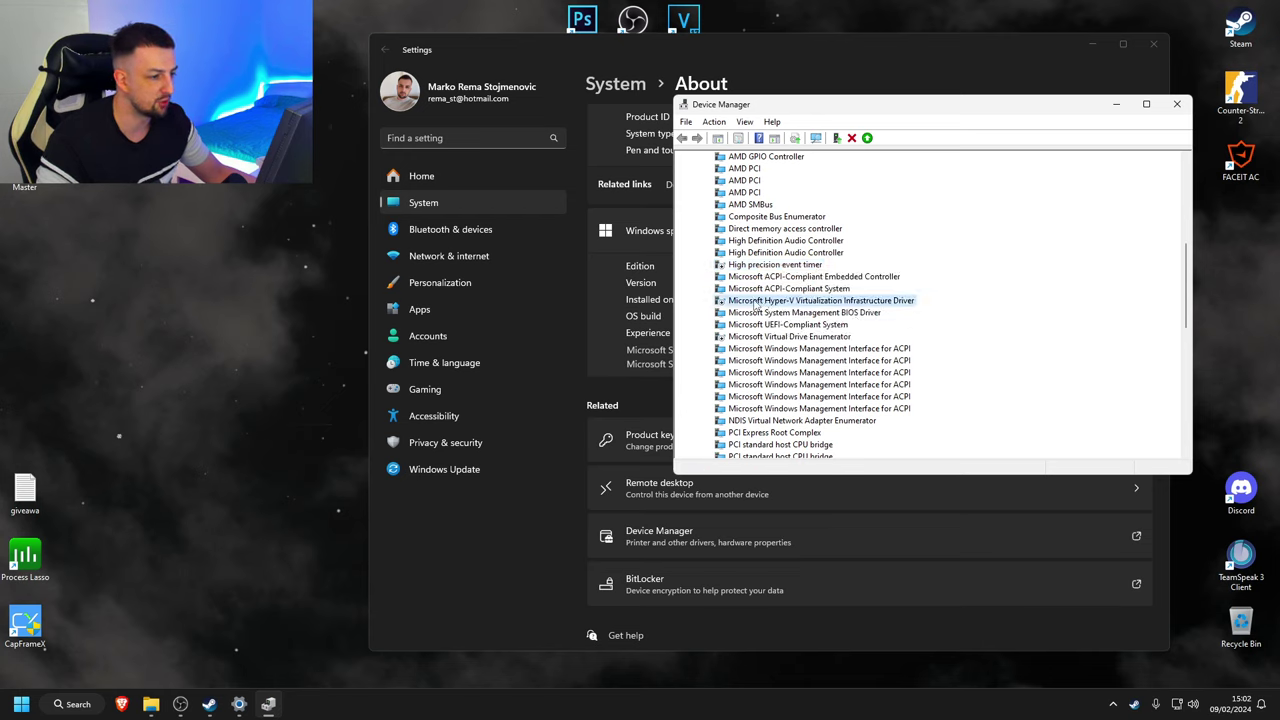
right_click(856, 305)
click(1095, 372)
click(798, 338)
right_click(800, 338)
click(1080, 401)
- Expand Universal Serial Bus controllers and Universal Serial Bus devices and look over the rest of the device list
scroll(880, 423, down, 8)
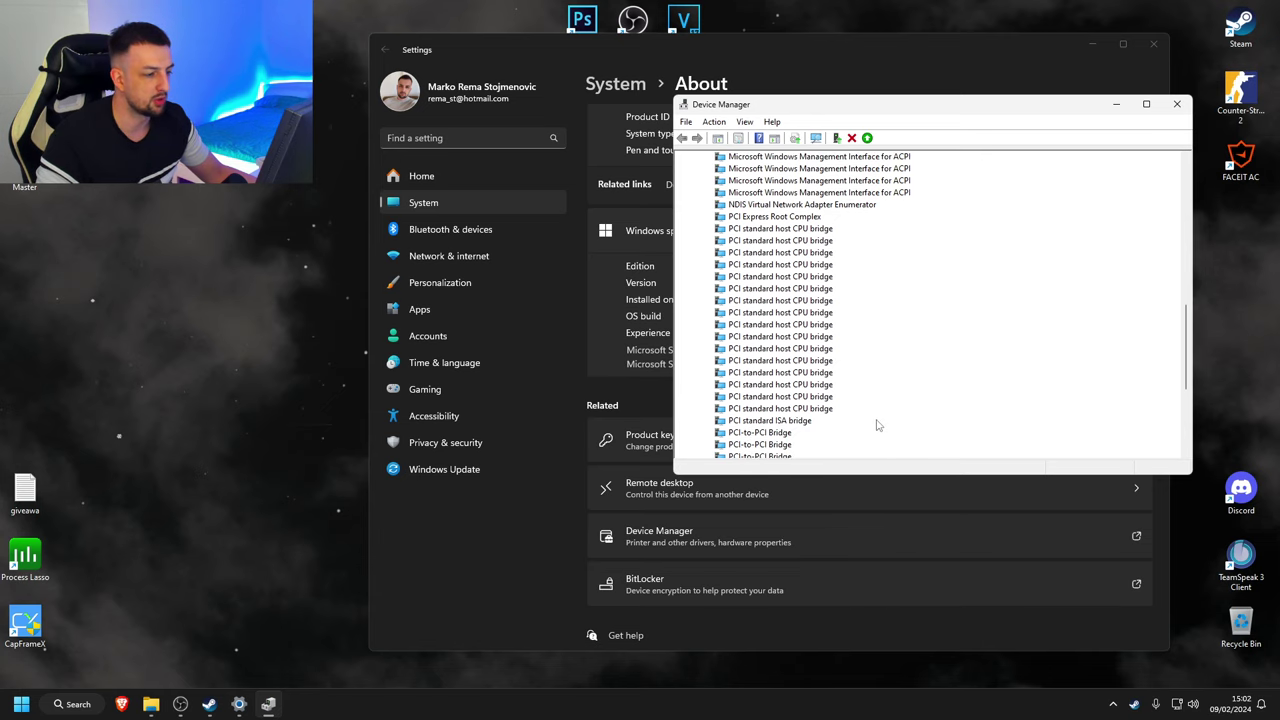
scroll(878, 425, down, 2)
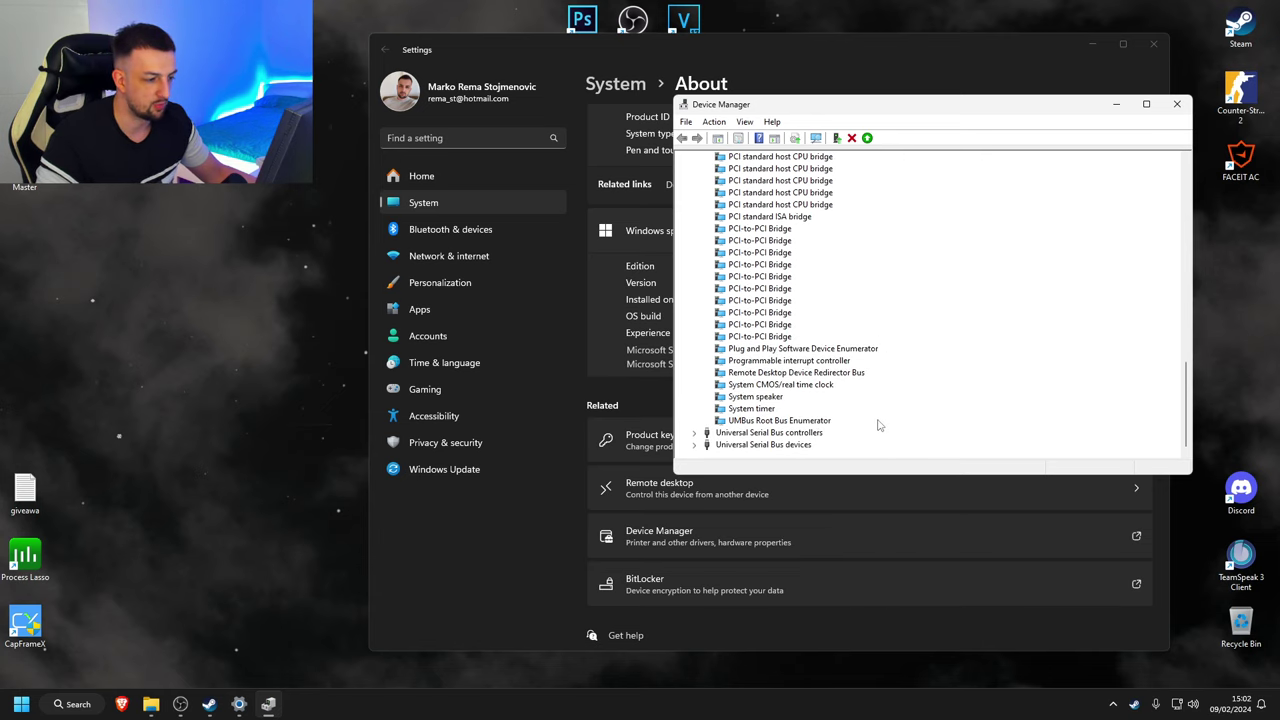
click(695, 432)
click(695, 444)
scroll(808, 400, up, 10)
scroll(806, 400, up, 7)
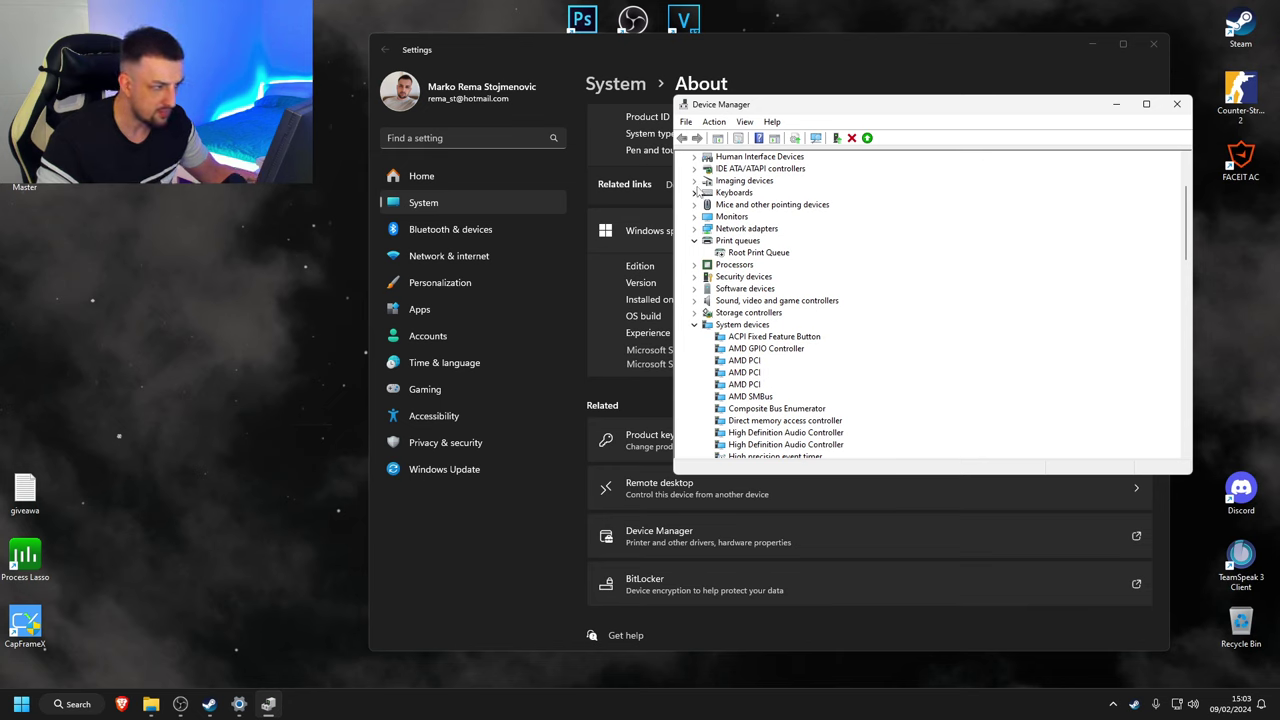
scroll(789, 317, down, 15)
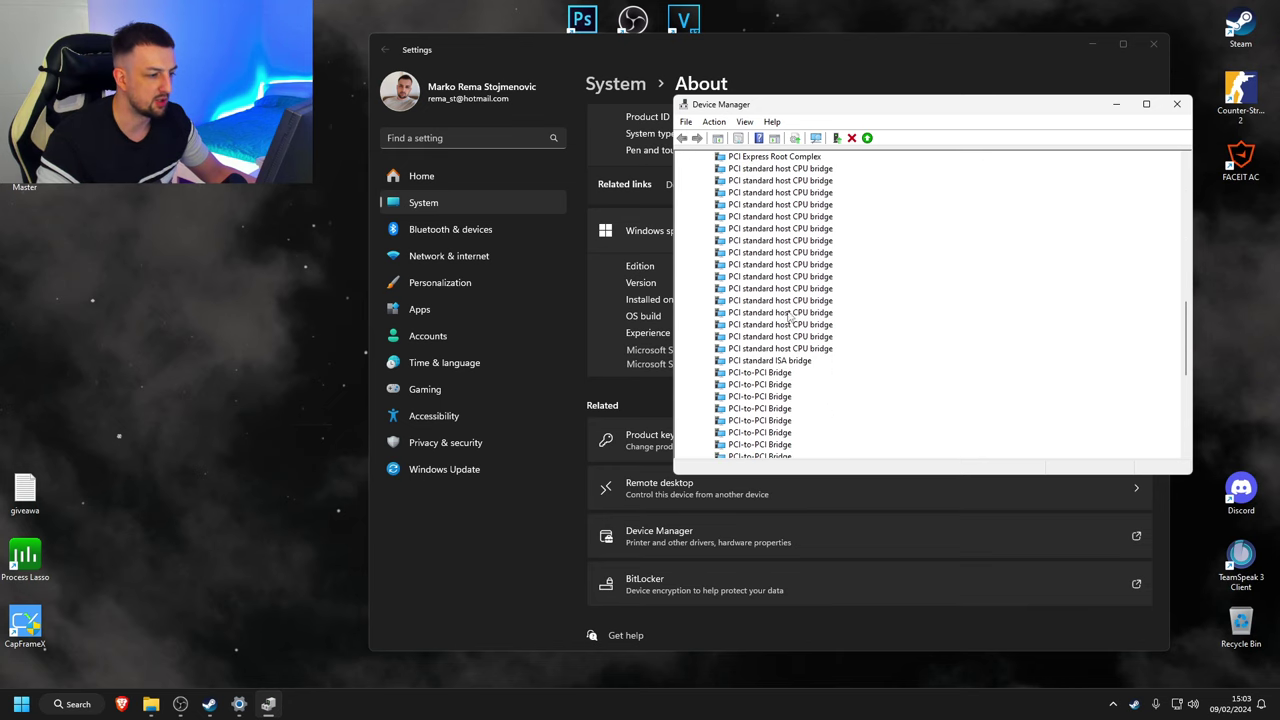
- Look through the property pages of two USB controller entries for a power management option, closing each dialog unchanged
scroll(788, 372, down, 6)
right_click(783, 353)
click(833, 432)
click(908, 167)
click(880, 166)
click(821, 166)
click(1054, 143)
right_click(800, 410)
click(836, 487)
click(851, 166)
click(1043, 148)
- Check whether each USB Root Hub (USB 3.0) may be turned off to save power, and close Device Manager
scroll(995, 210, down, 1)
right_click(800, 410)
click(836, 487)
click(960, 166)
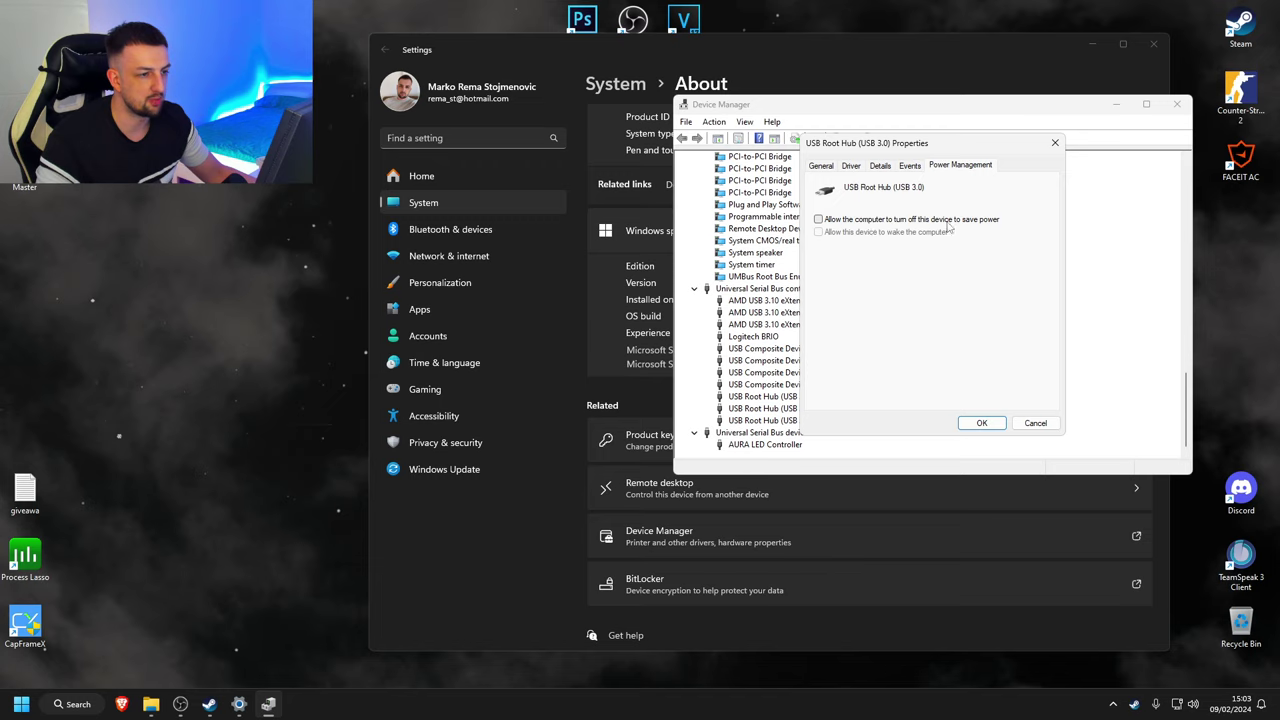
click(1054, 142)
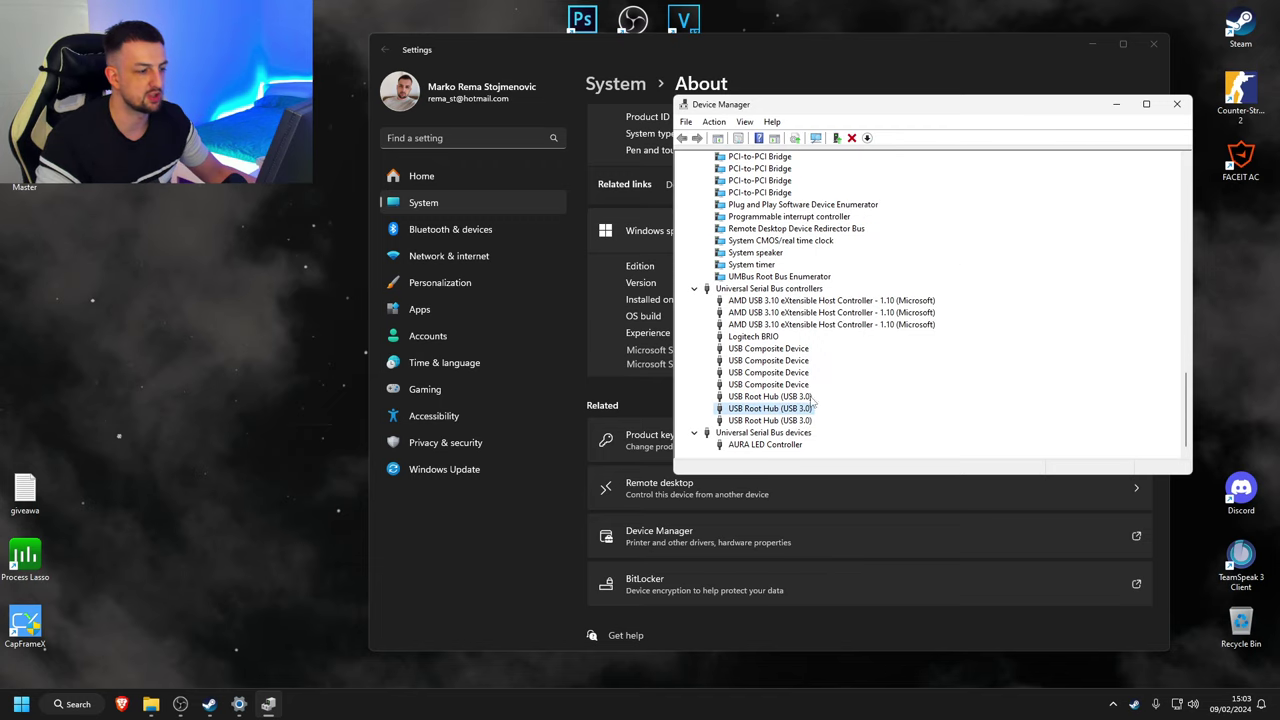
right_click(812, 402)
click(852, 472)
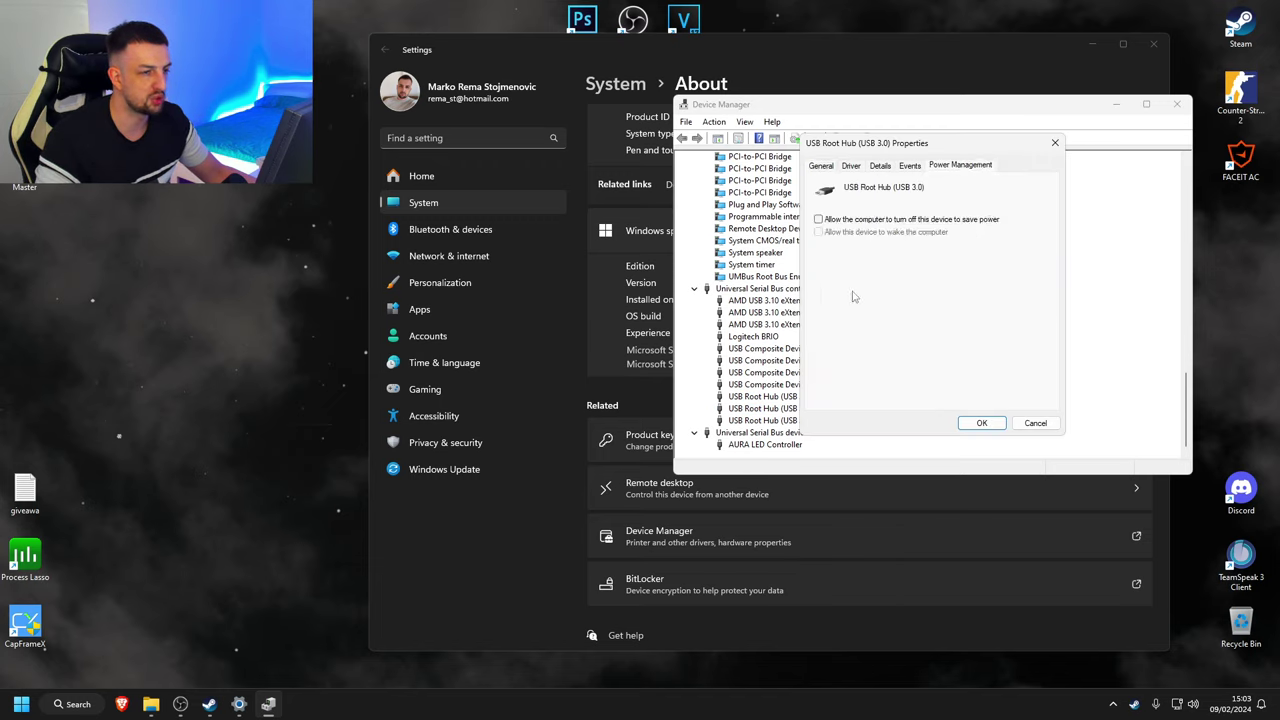
click(1054, 142)
right_click(766, 420)
click(805, 484)
click(960, 165)
click(1054, 142)
click(1176, 104)
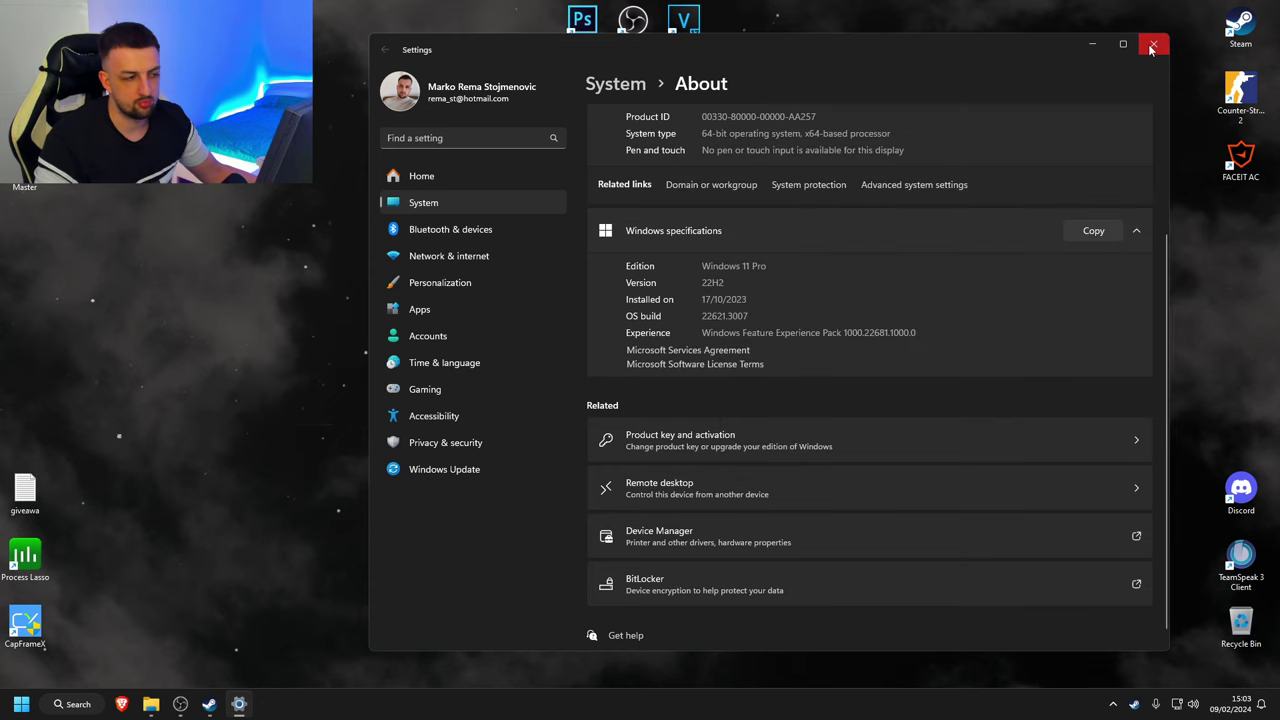
- Close the Settings window, switch to the running Process Lasso and move its window clear of the webcam area
click(1152, 47)
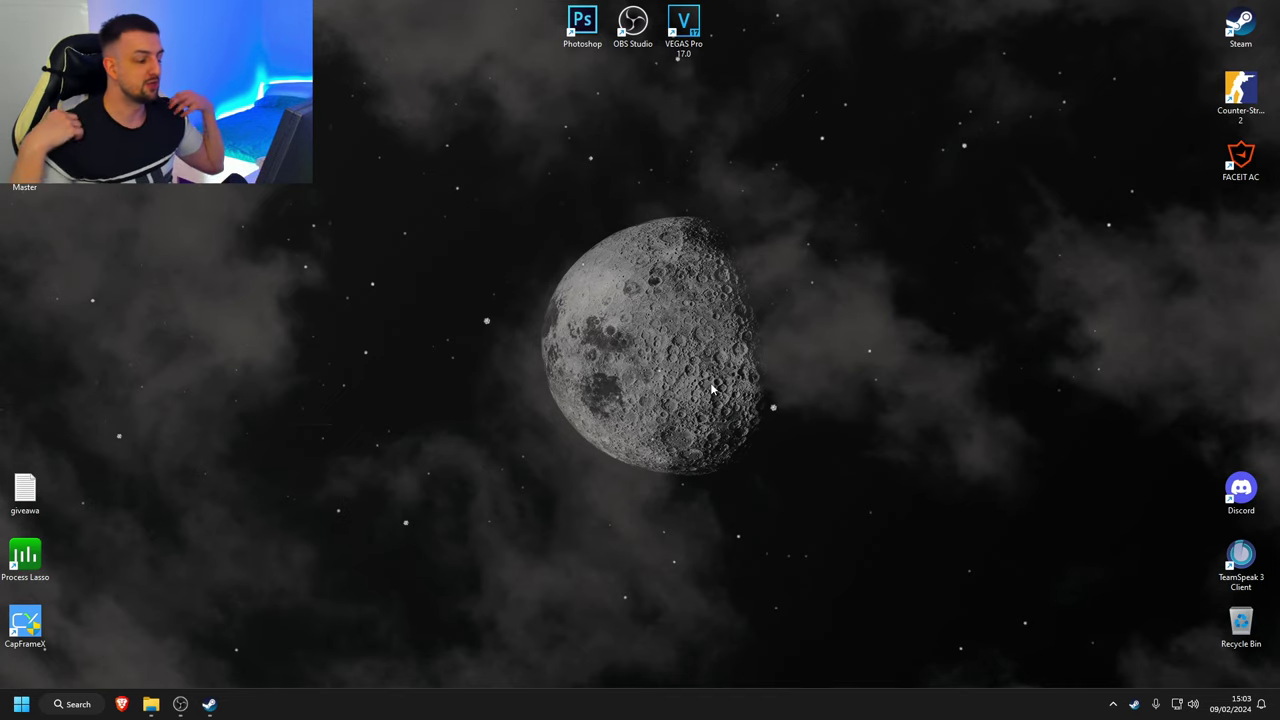
click(1111, 705)
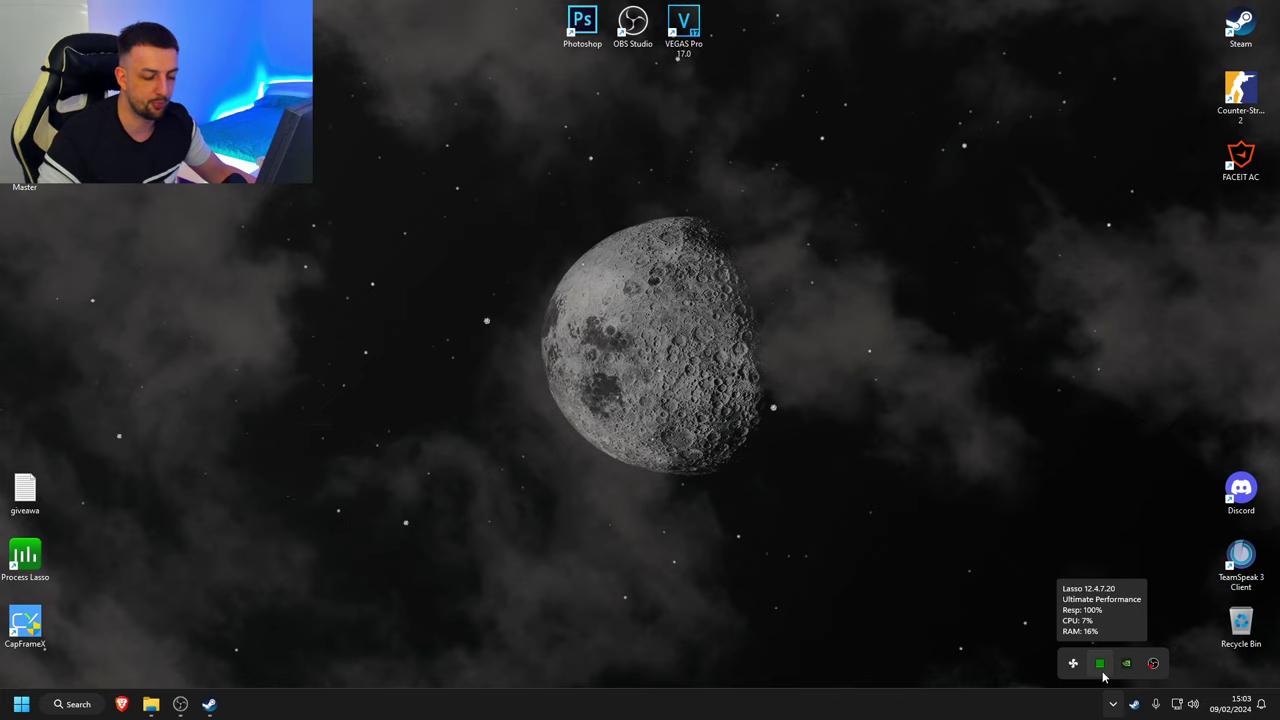
double_click(1101, 668)
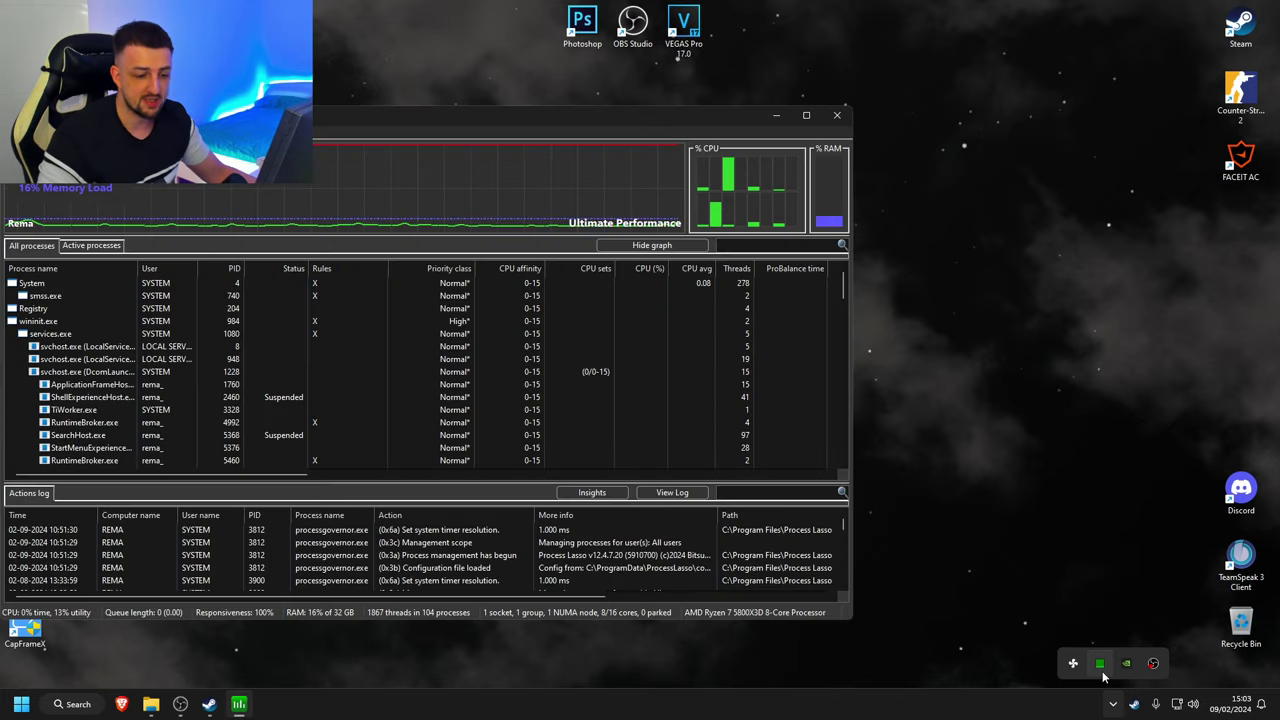
mouse_move(642, 116)
mouse_down()
mouse_move(799, 124)
mouse_move(1024, 98)
mouse_move(1008, 92)
mouse_up()
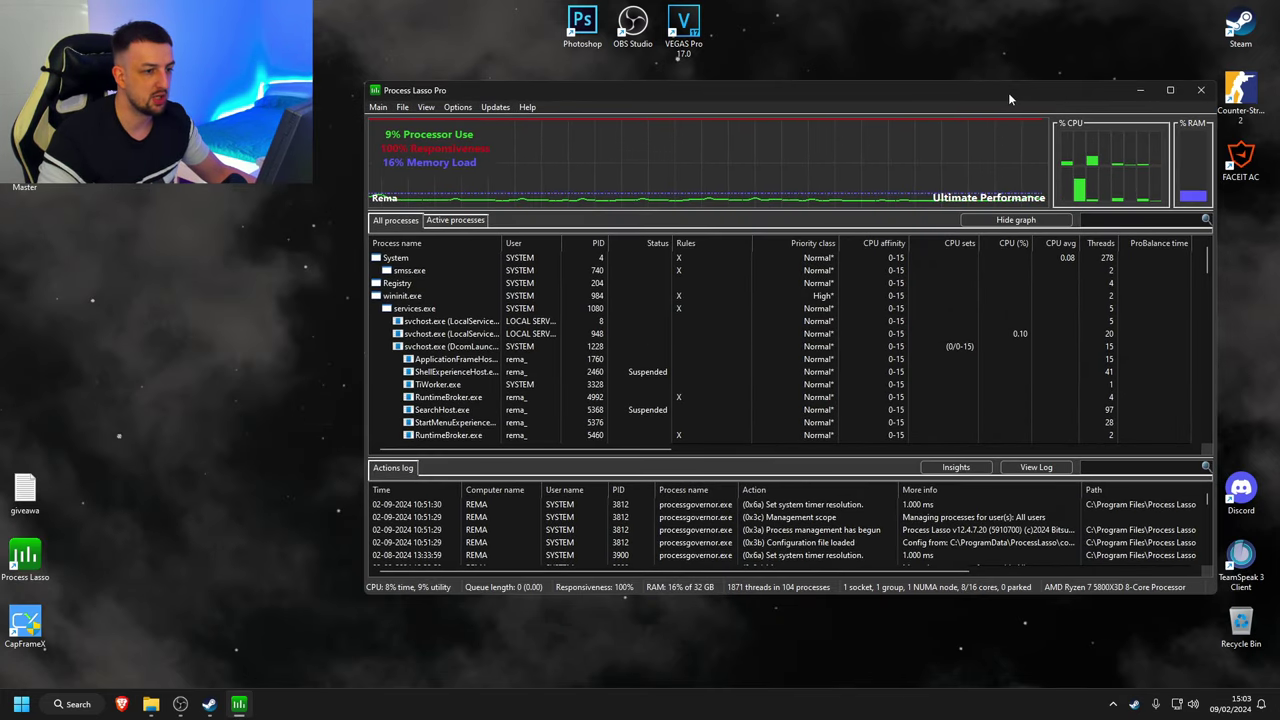
- Look over Process Lasso's performance modes, configuration file commands, and CPU, power and control options without changing any, and close its window
click(381, 107)
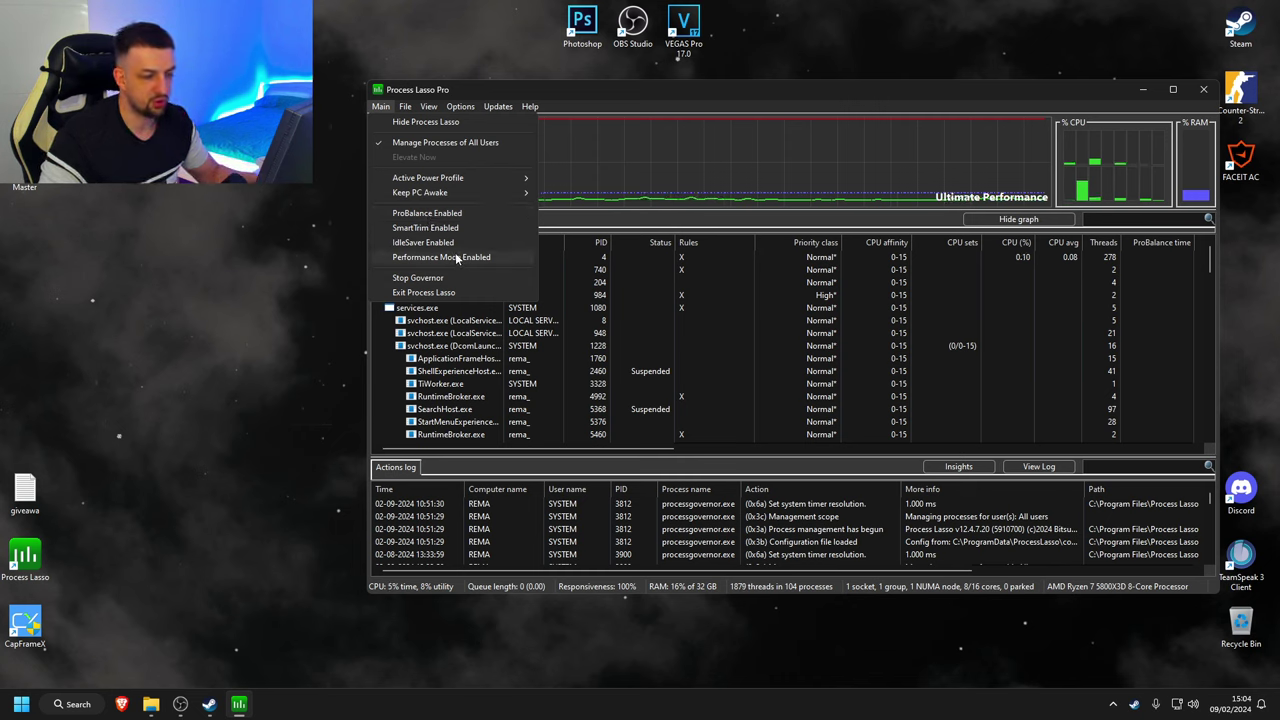
mouse_move(410, 108)
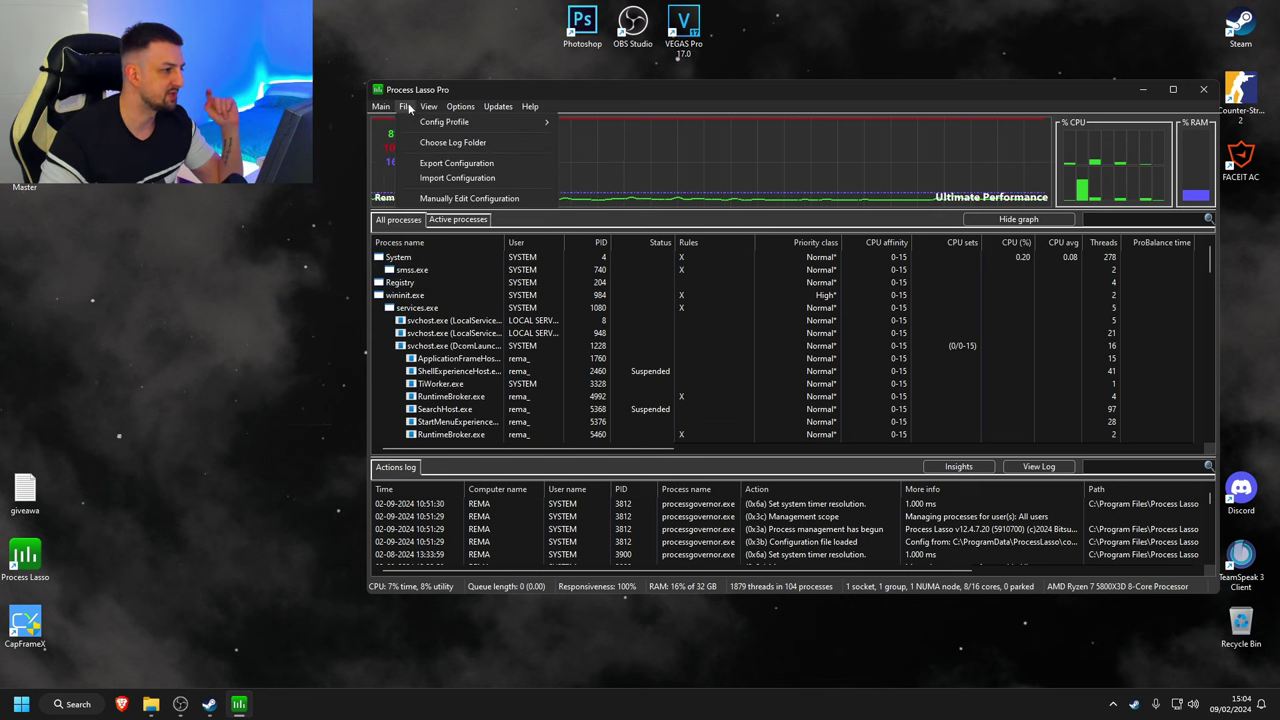
mouse_move(451, 106)
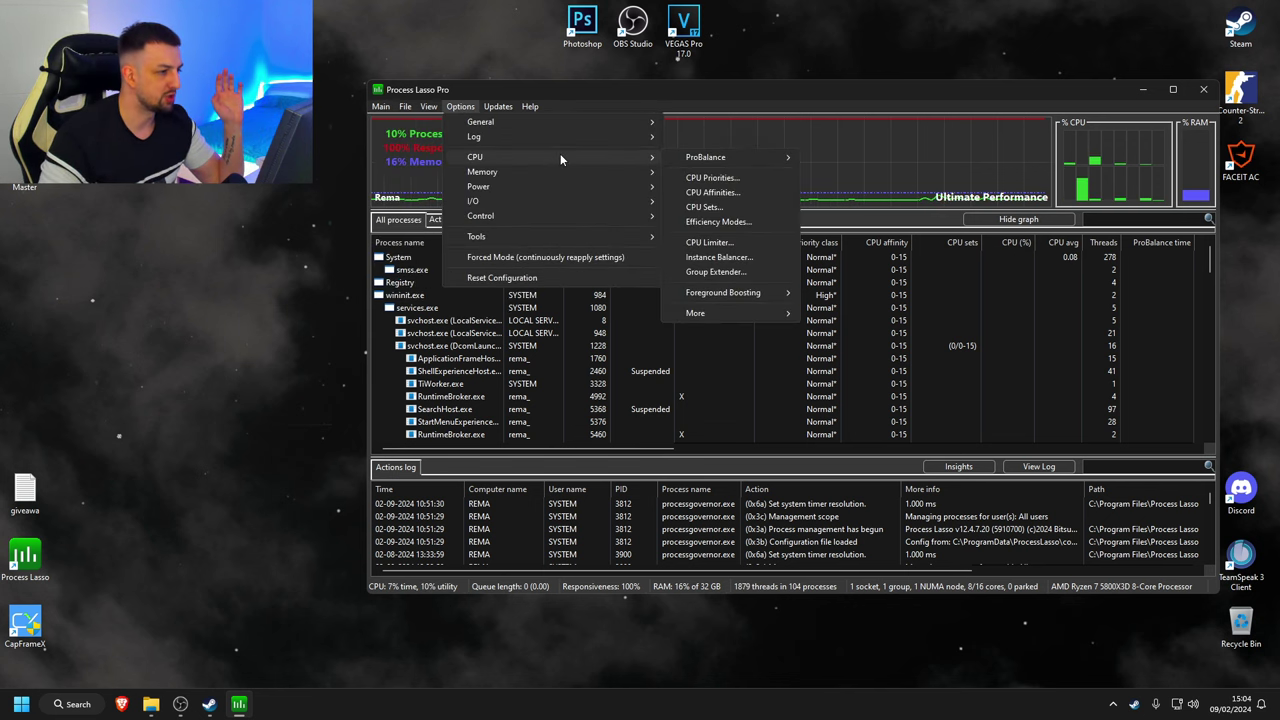
mouse_move(556, 218)
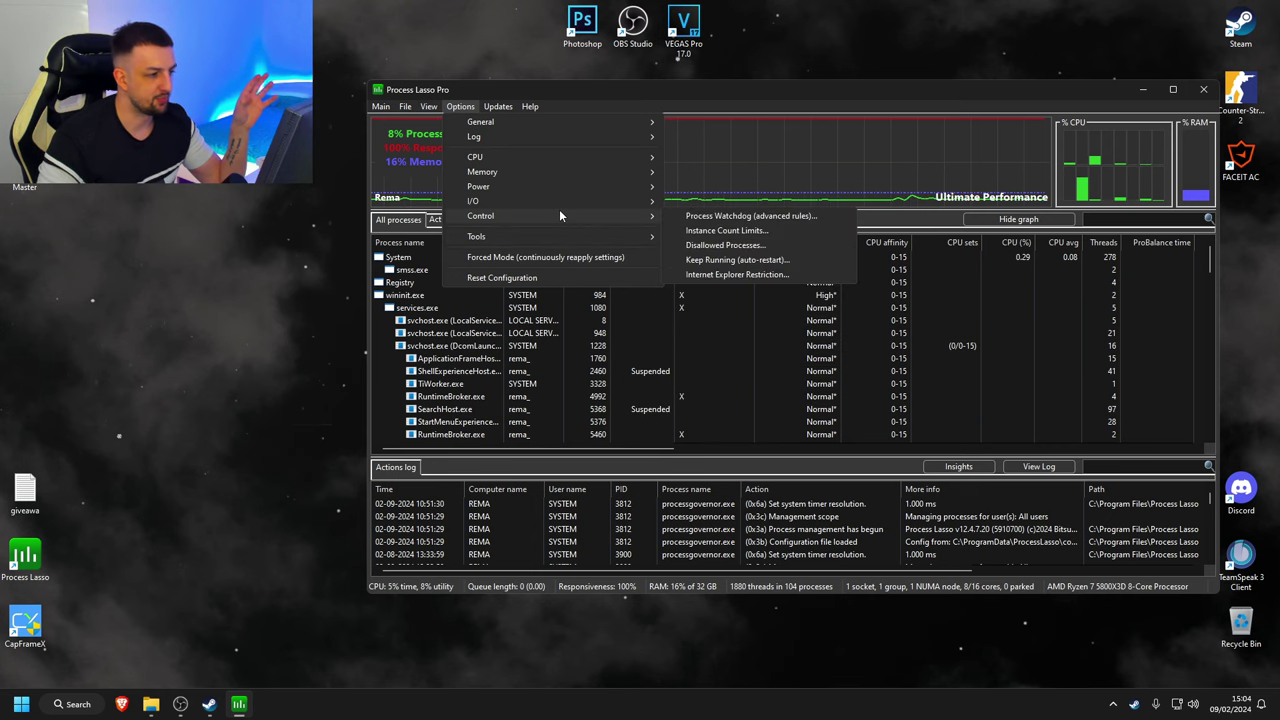
mouse_move(562, 187)
drag(921, 97, 886, 91)
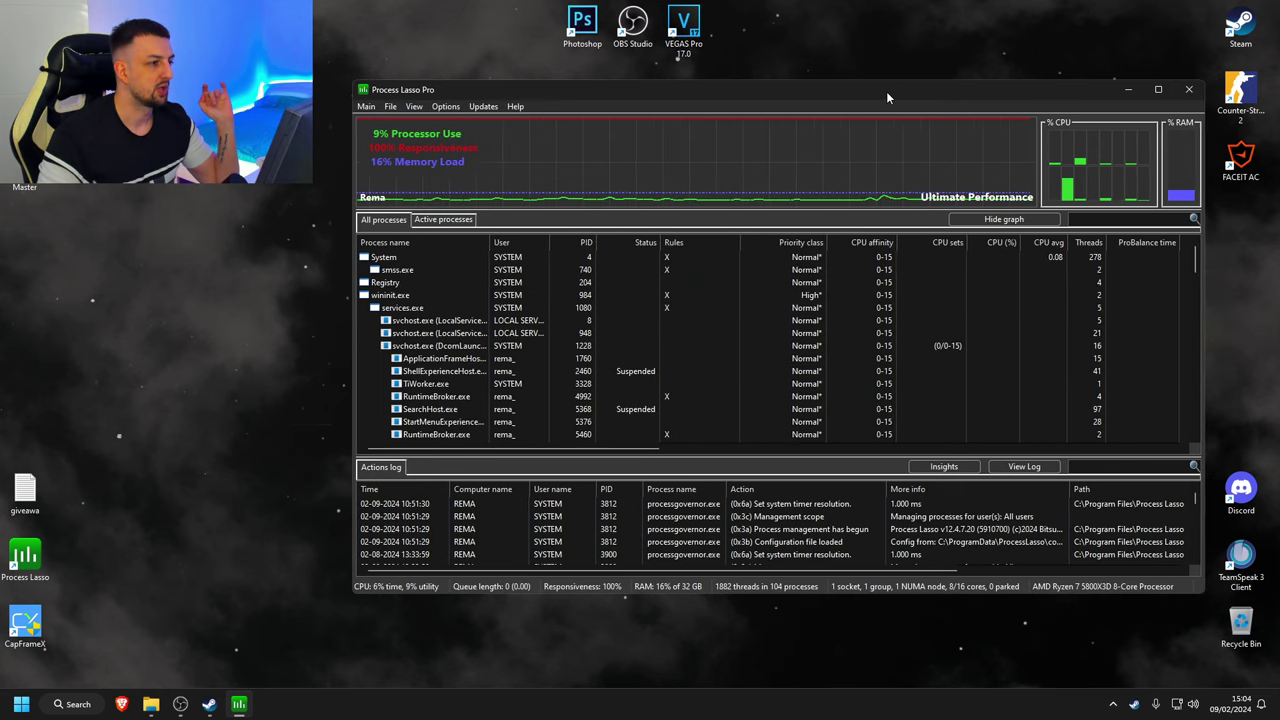
click(1190, 89)
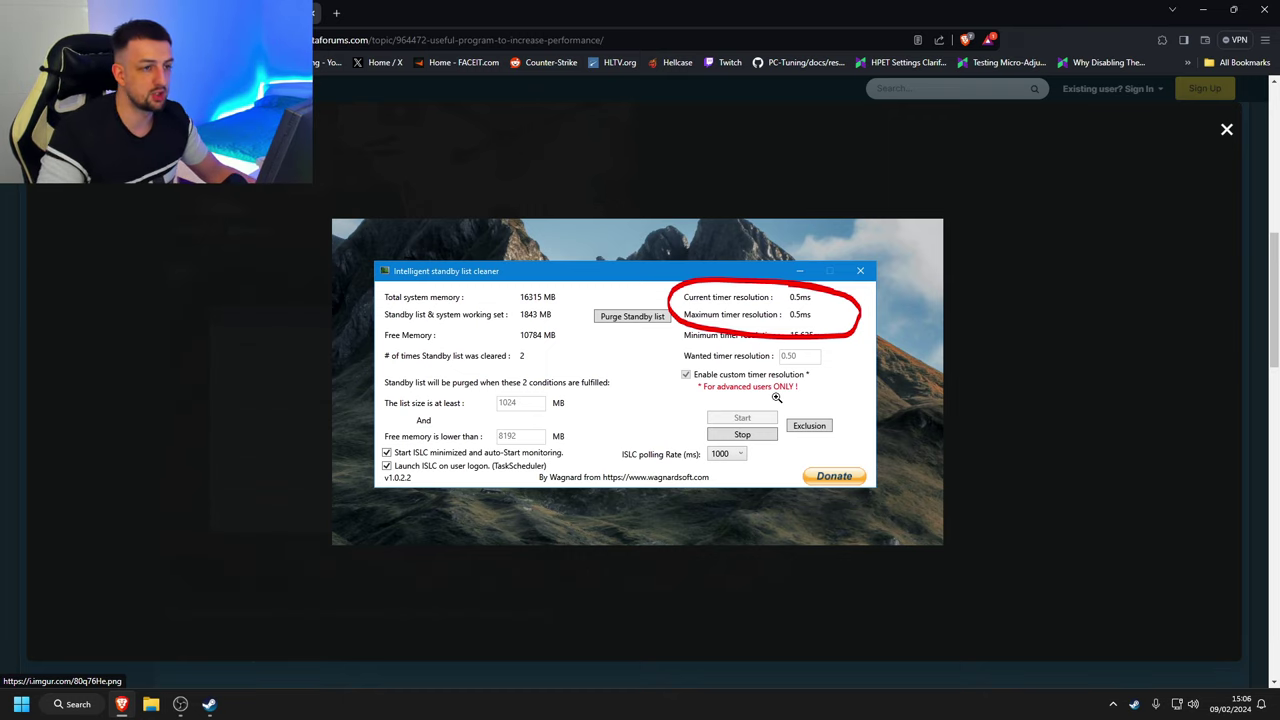
- Close the enlarged Intelligent standby list cleaner screenshot and the browser, returning to the desktop
click(1226, 130)
click(1263, 8)
click(656, 164)
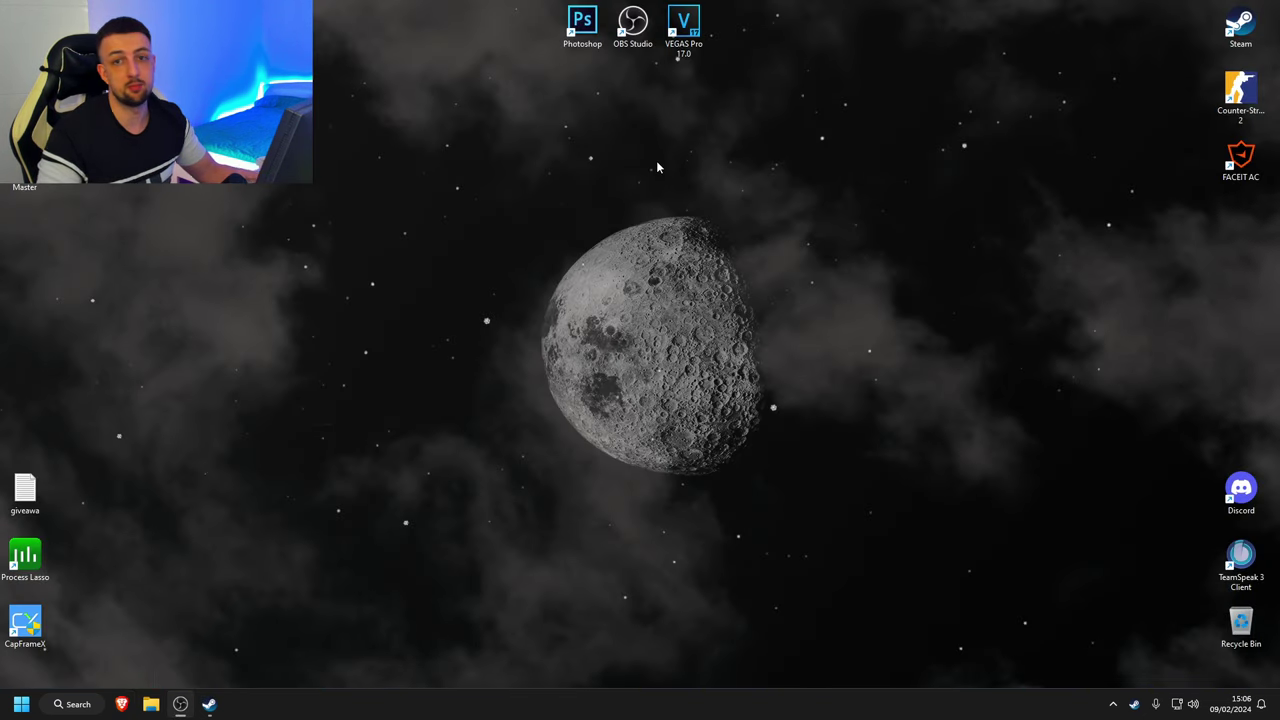